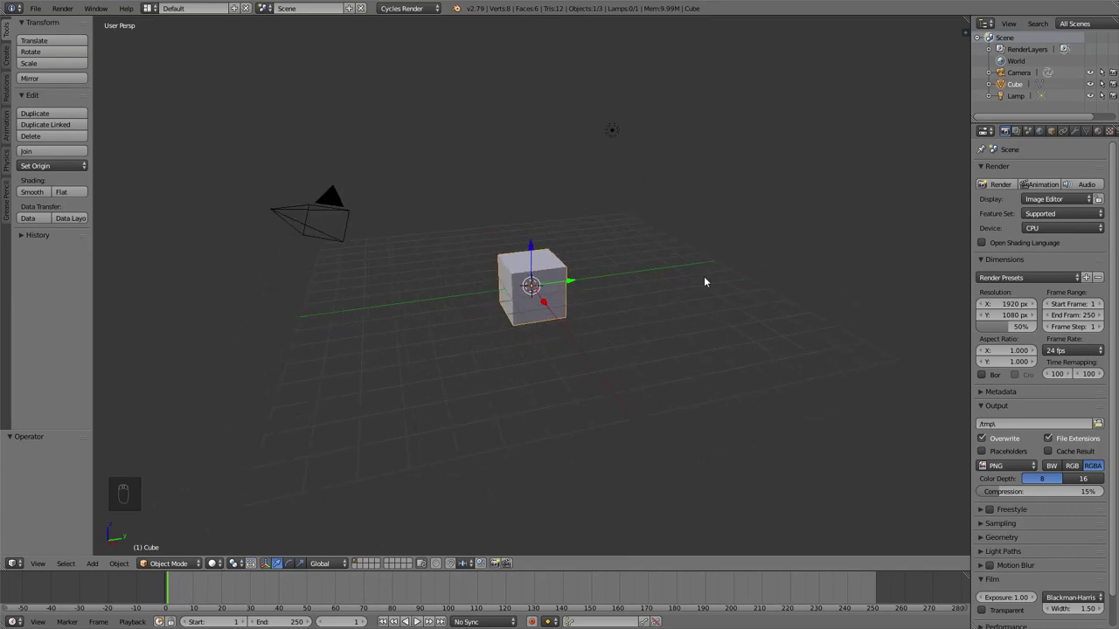
Delete all the default objects (camera, cube and lamp) from the scene
{"action": "key", "text": "a"}
{"action": "key", "text": "a"}
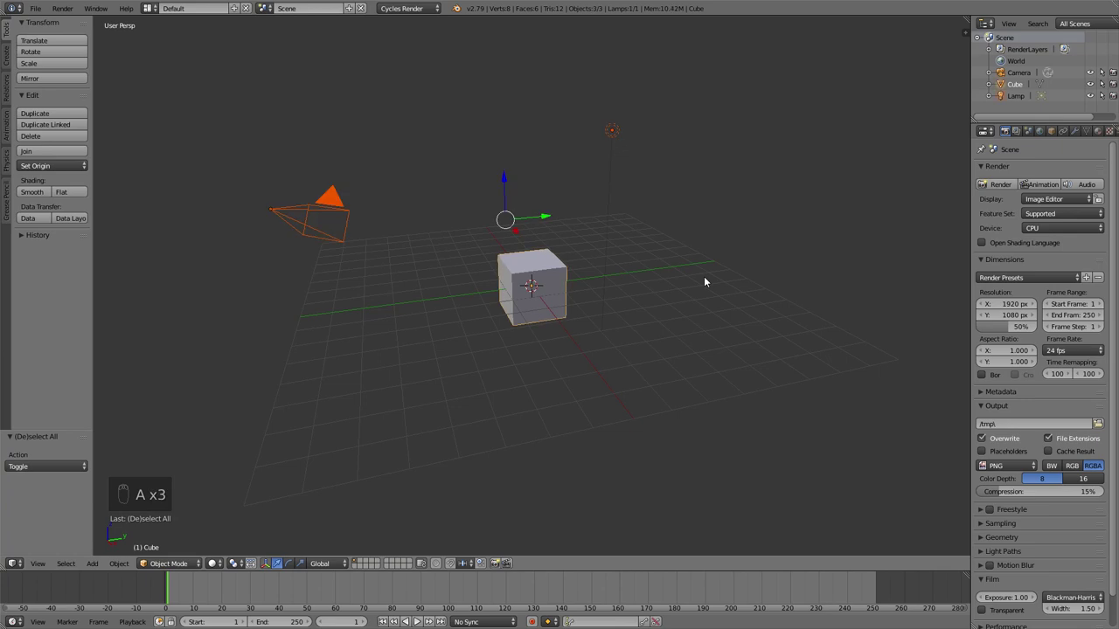
{"action": "key", "text": "x"}
{"action": "left_click", "coordinate": [668, 326]}
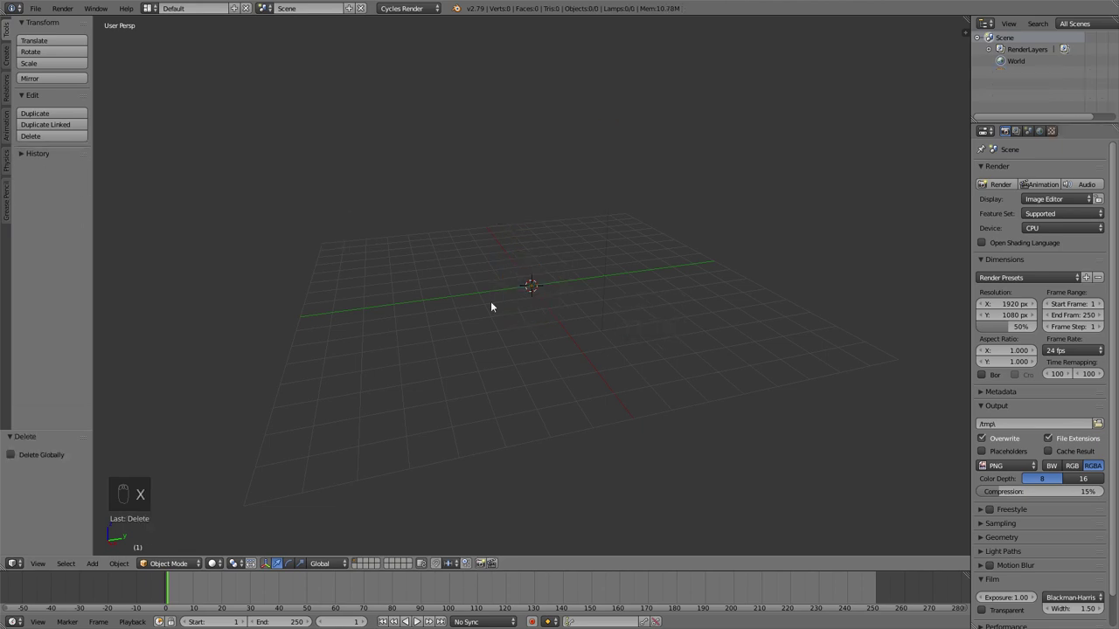
Add a plane mesh at the origin of the empty scene
{"action": "middle_click_drag", "start_coordinate": [351, 295], "coordinate": [461, 365]}
{"action": "middle_click_drag", "start_coordinate": [530, 348], "coordinate": [557, 330]}
{"action": "key", "text": "shift+a"}
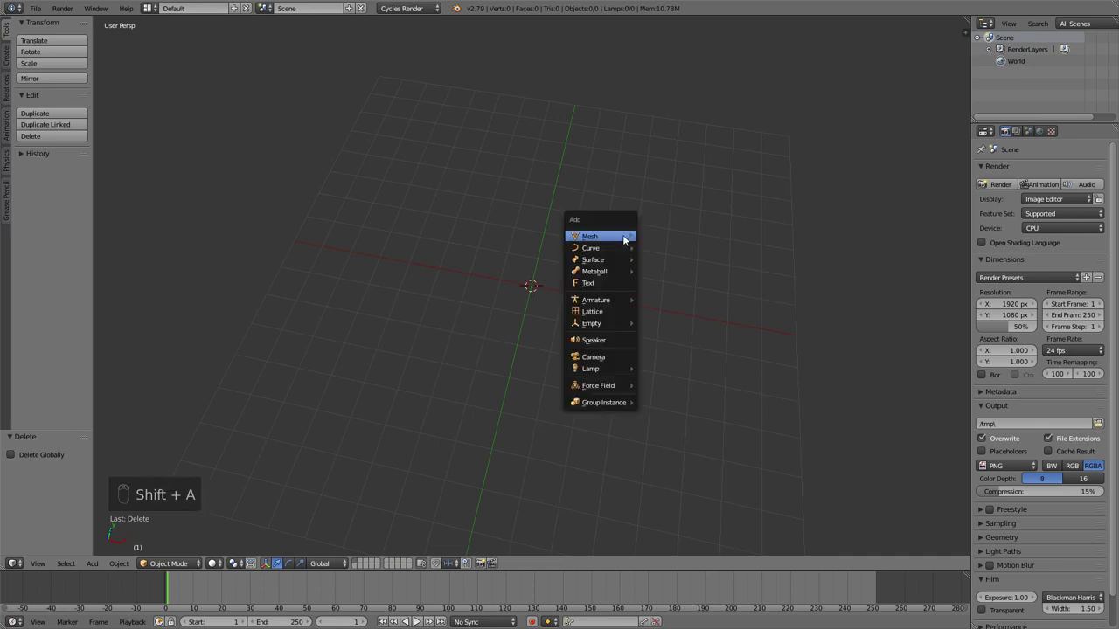
{"action": "mouse_move", "coordinate": [622, 236]}
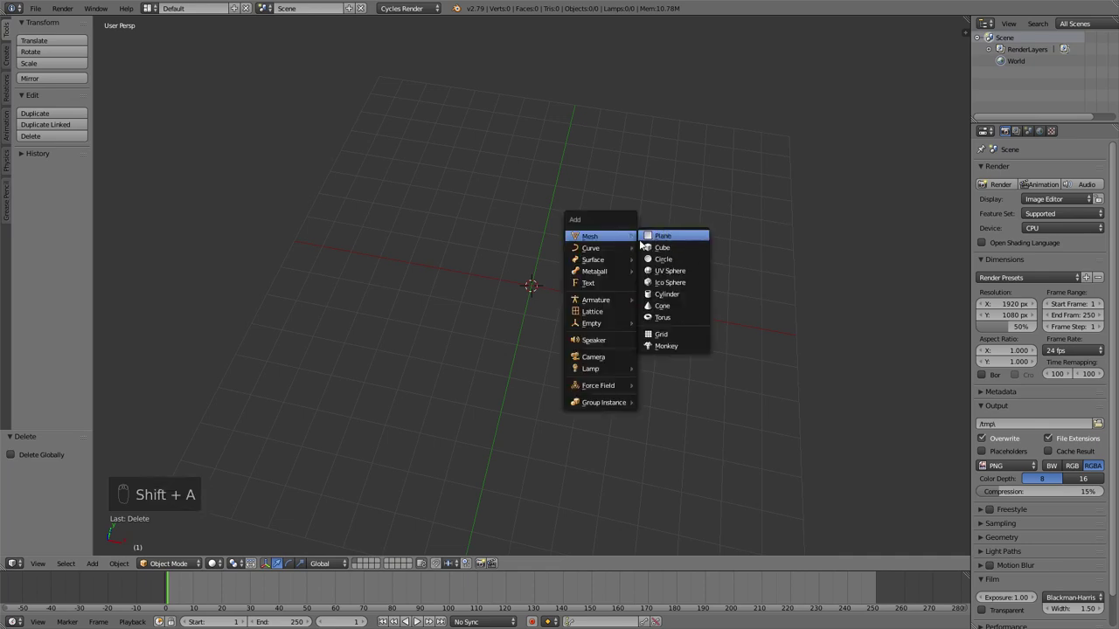
{"action": "left_click", "coordinate": [676, 235]}
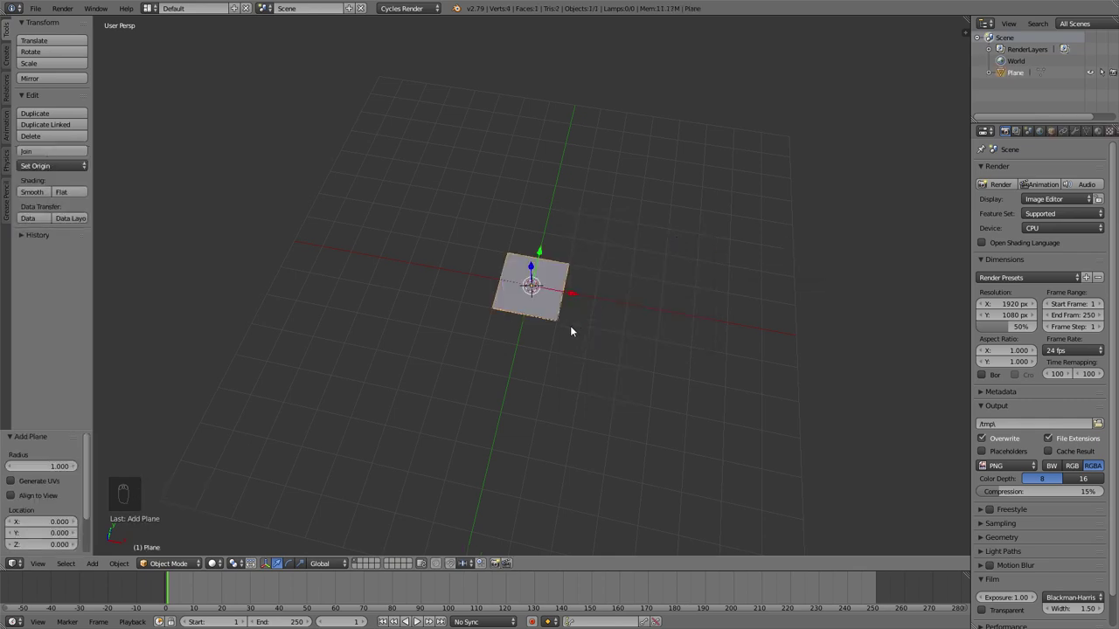
{"action": "scroll", "coordinate": [569, 325], "scroll_direction": "up", "scroll_amount": 6}
{"action": "middle_click_drag", "start_coordinate": [545, 359], "coordinate": [570, 317]}
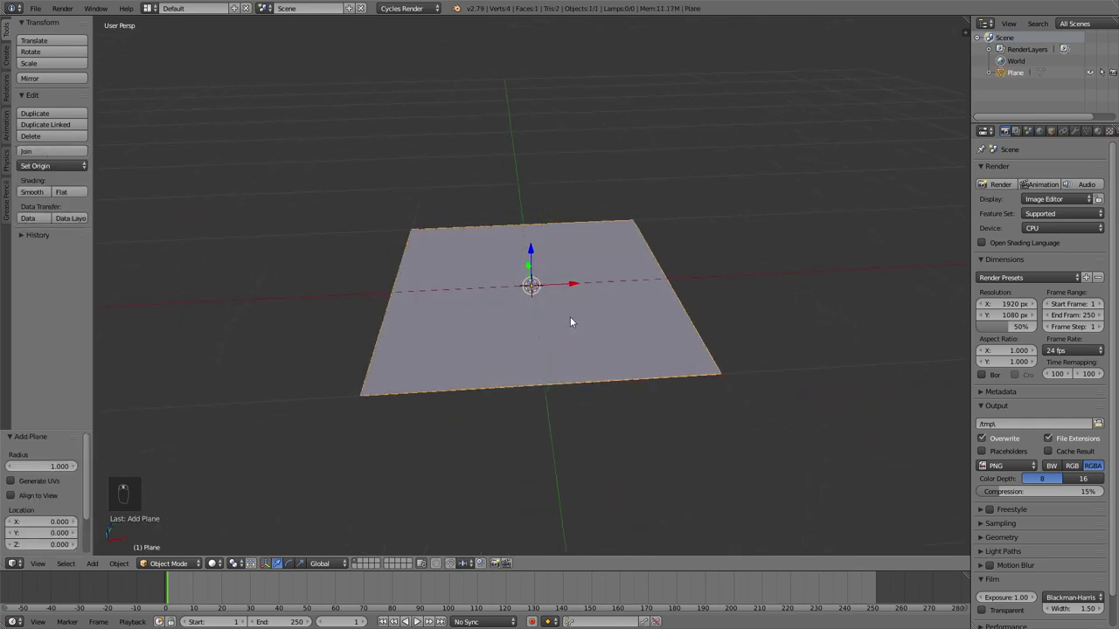
{"action": "middle_click_drag", "start_coordinate": [477, 212], "coordinate": [477, 286]}
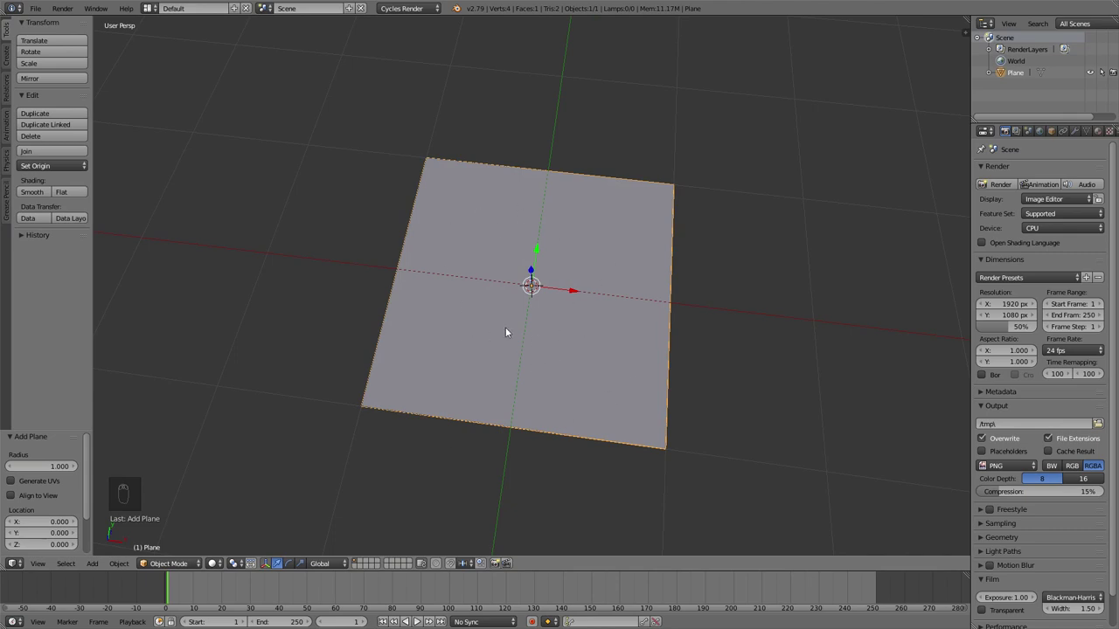
{"action": "middle_click_drag", "start_coordinate": [583, 318], "coordinate": [590, 353]}
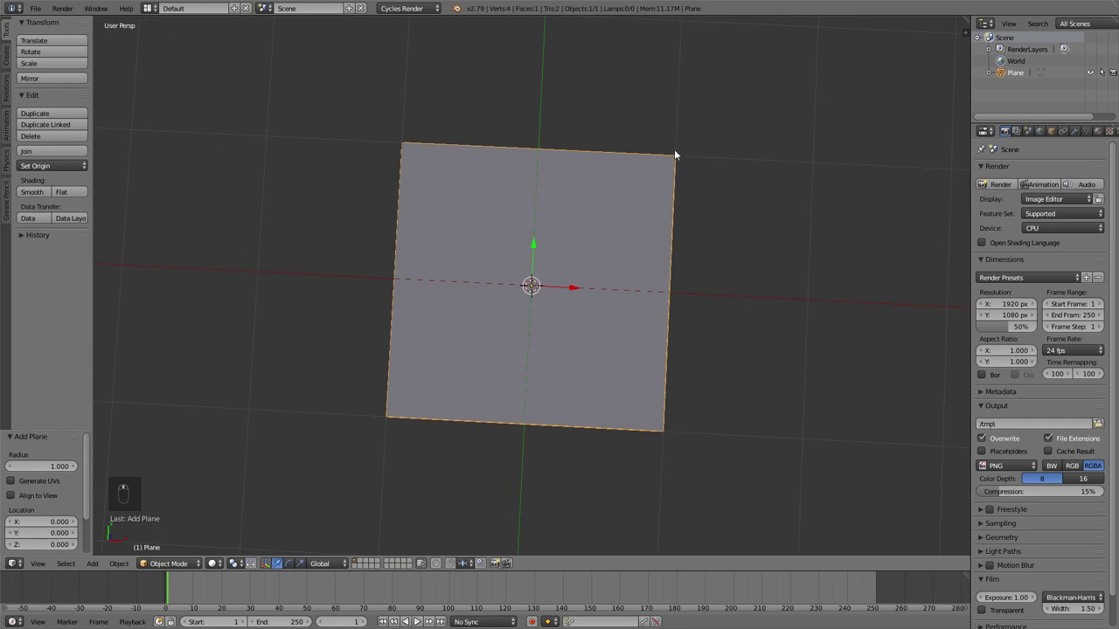
{"action": "middle_click_drag", "start_coordinate": [449, 370], "coordinate": [452, 305]}
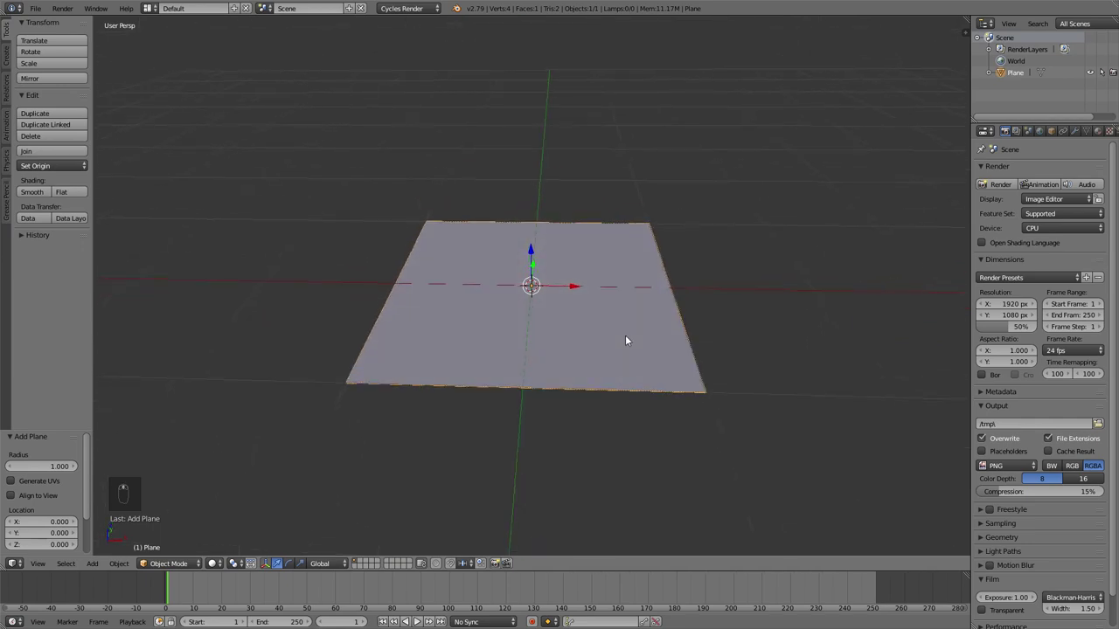
Show the plane's transform properties and set the scene's length units to Metric
{"action": "key", "text": "n"}
{"action": "scroll", "coordinate": [926, 245], "scroll_direction": "up", "scroll_amount": 4}
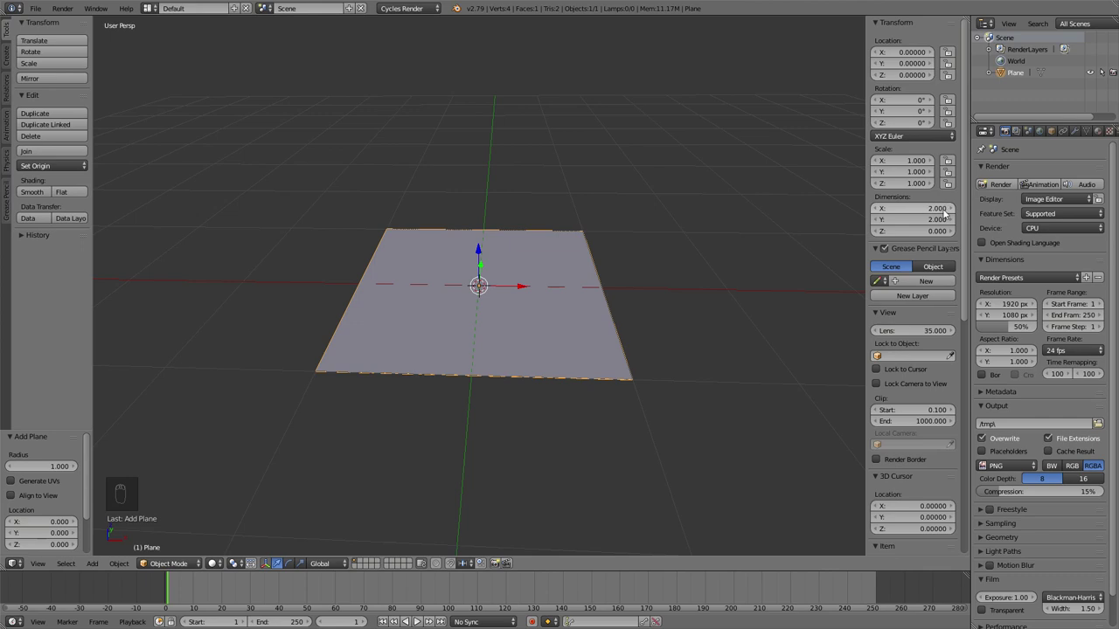
{"action": "left_click_drag", "start_coordinate": [968, 209], "coordinate": [933, 215]}
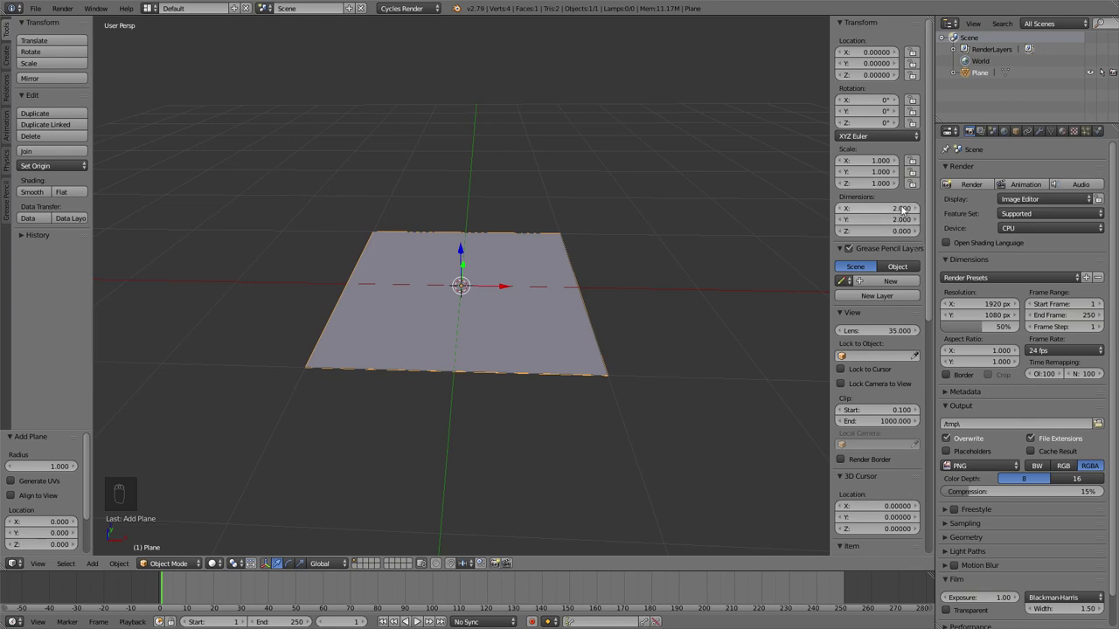
{"action": "left_click", "coordinate": [993, 131]}
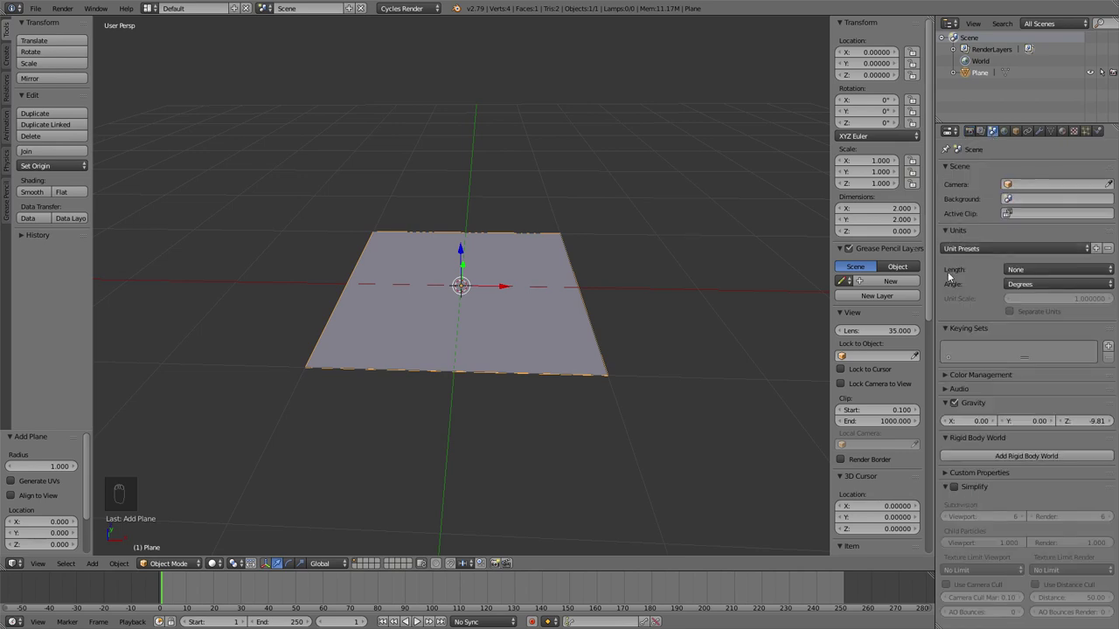
{"action": "left_click", "coordinate": [1010, 271]}
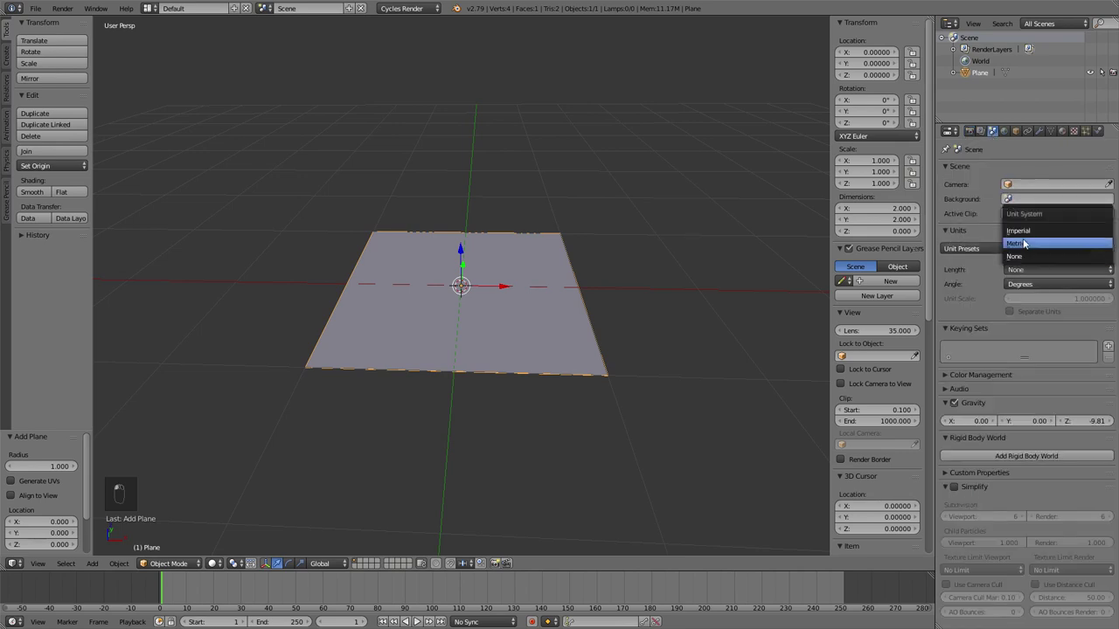
{"action": "left_click", "coordinate": [1020, 249]}
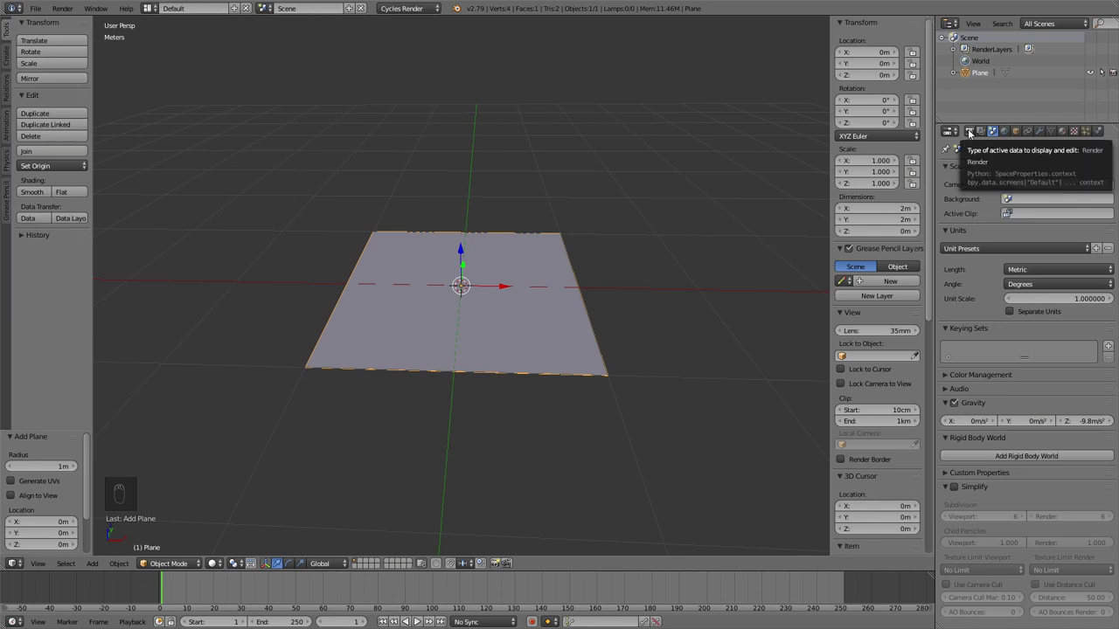
{"action": "left_click", "coordinate": [968, 131]}
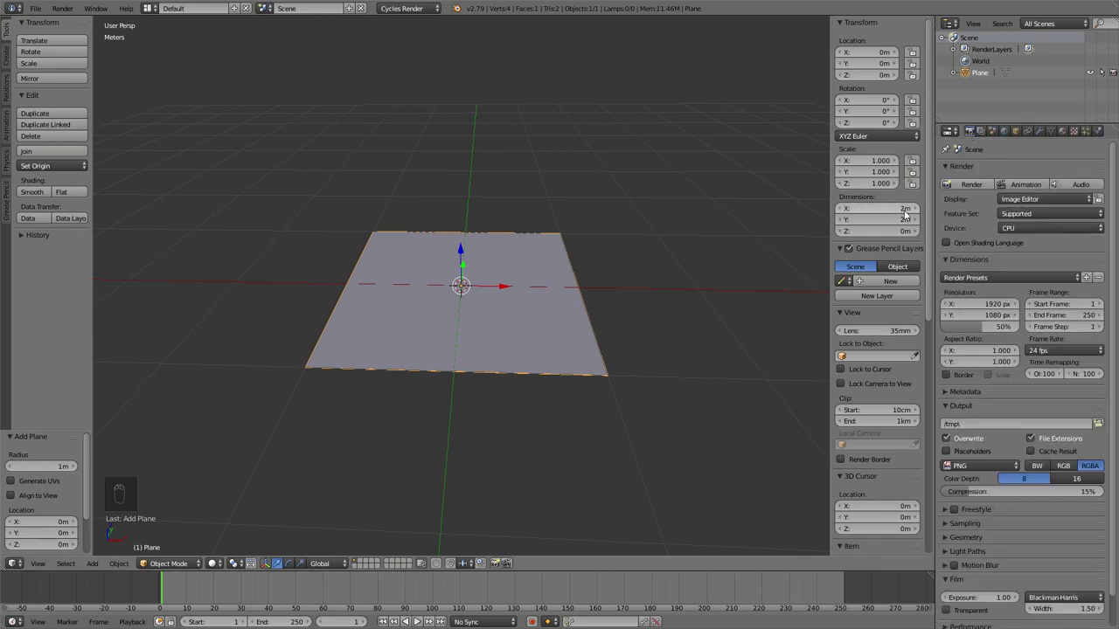
Set the plane's dimensions to 21 cm in X and 29 cm in Y
{"action": "left_click", "coordinate": [875, 208]}
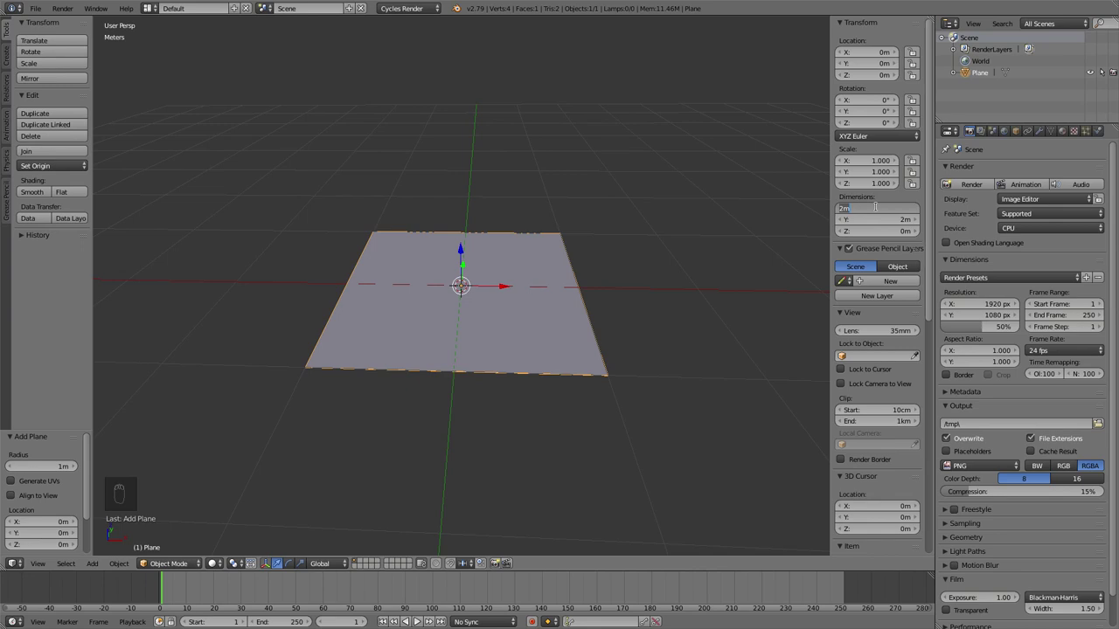
{"action": "type", "text": "21cm"}
{"action": "key", "text": "Return"}
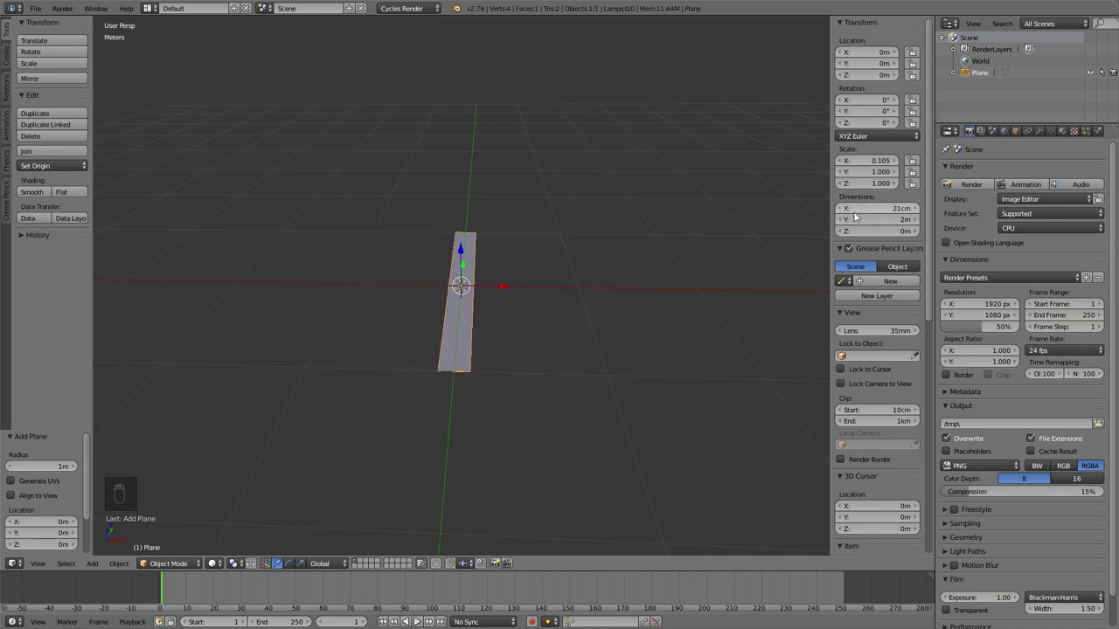
{"action": "left_click", "coordinate": [877, 218]}
{"action": "type", "text": "2"}
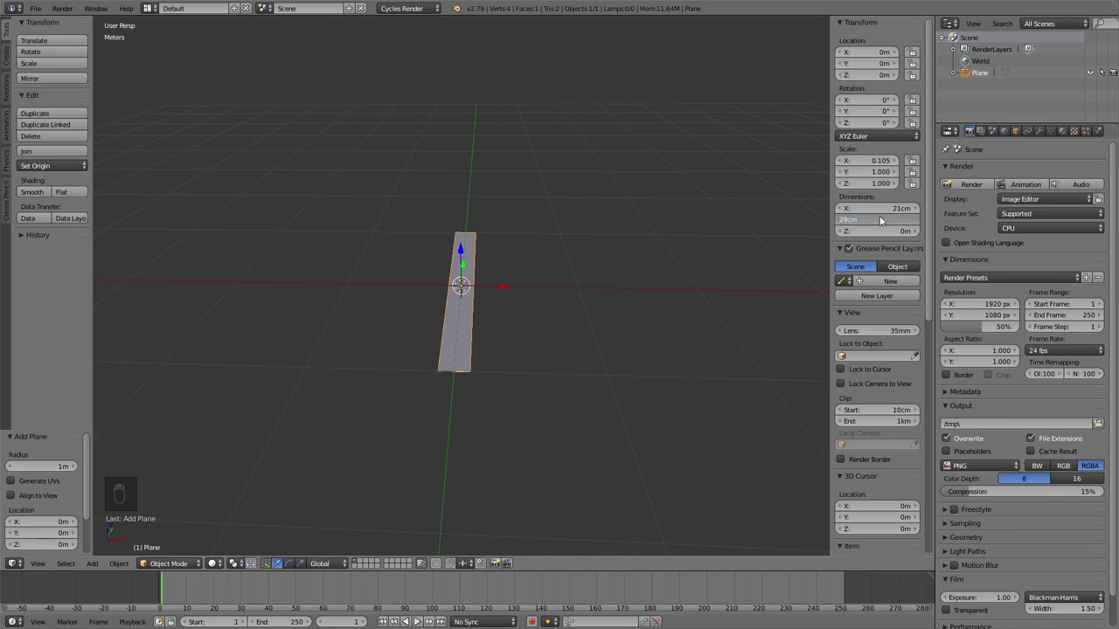
{"action": "key", "text": "Return"}
{"action": "scroll", "coordinate": [491, 294], "scroll_direction": "up", "scroll_amount": 10}
{"action": "middle_click_drag", "start_coordinate": [549, 282], "coordinate": [545, 294]}
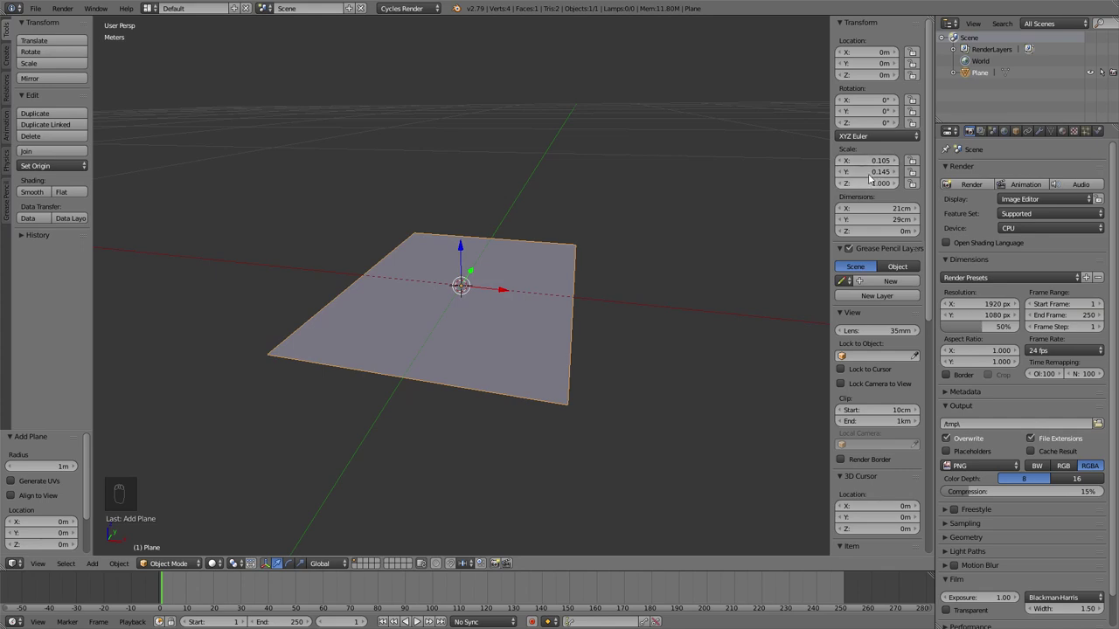
{"action": "middle_click_drag", "start_coordinate": [634, 269], "coordinate": [626, 282]}
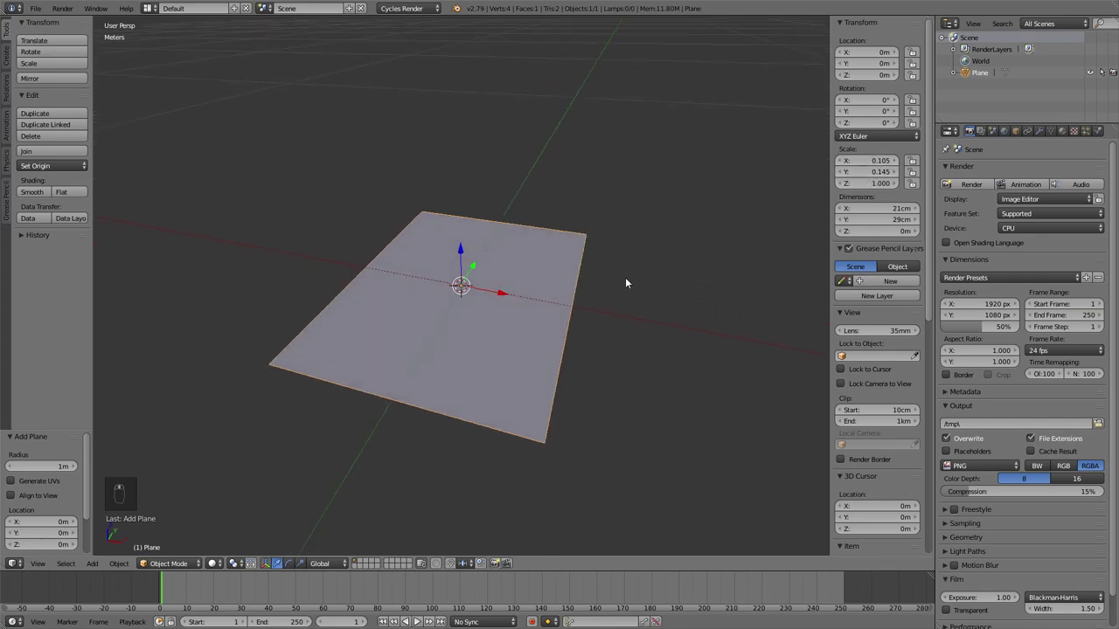
Apply the scale transform to the resized plane
{"action": "key", "text": "ctrl+a"}
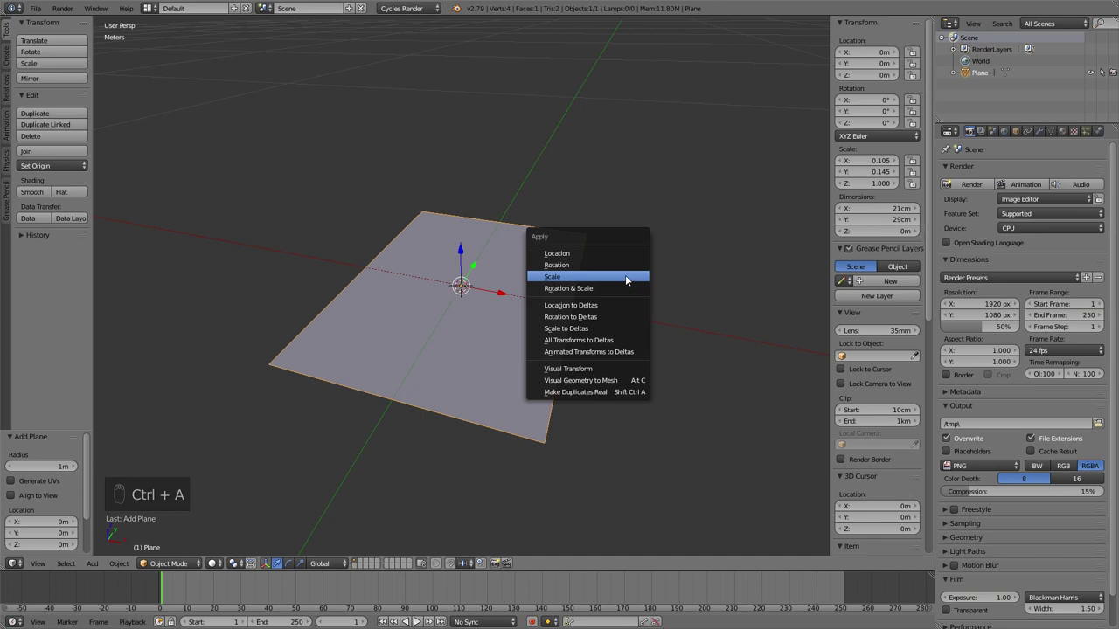
{"action": "left_click", "coordinate": [553, 277]}
{"action": "middle_click_drag", "start_coordinate": [442, 279], "coordinate": [489, 278]}
Set the viewport clipping range to start at 1 mm and end at 10 m
{"action": "scroll", "coordinate": [865, 288], "scroll_direction": "down", "scroll_amount": 2}
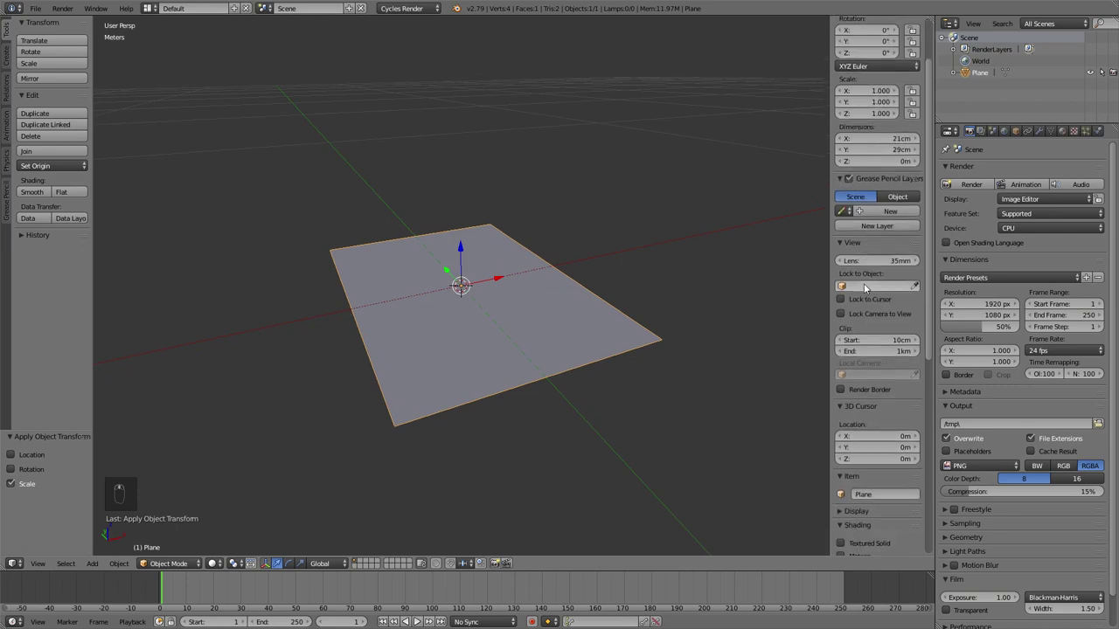
{"action": "scroll", "coordinate": [864, 301], "scroll_direction": "down", "scroll_amount": 2}
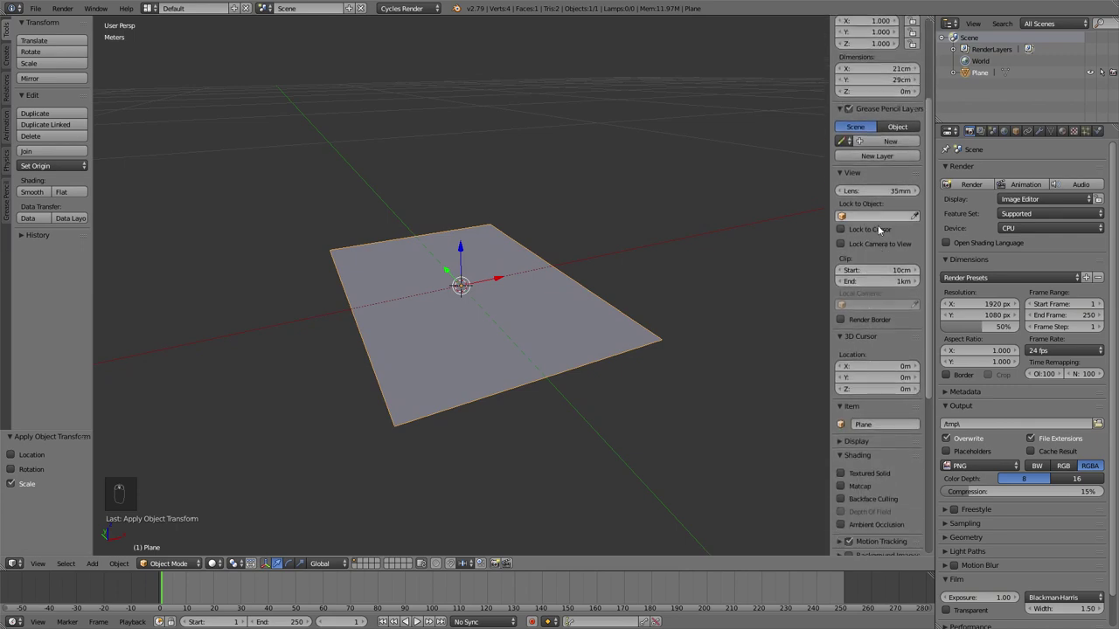
{"action": "middle_click_drag", "start_coordinate": [535, 226], "coordinate": [484, 229]}
{"action": "middle_click_drag", "start_coordinate": [539, 313], "coordinate": [514, 306]}
{"action": "left_click", "coordinate": [877, 269]}
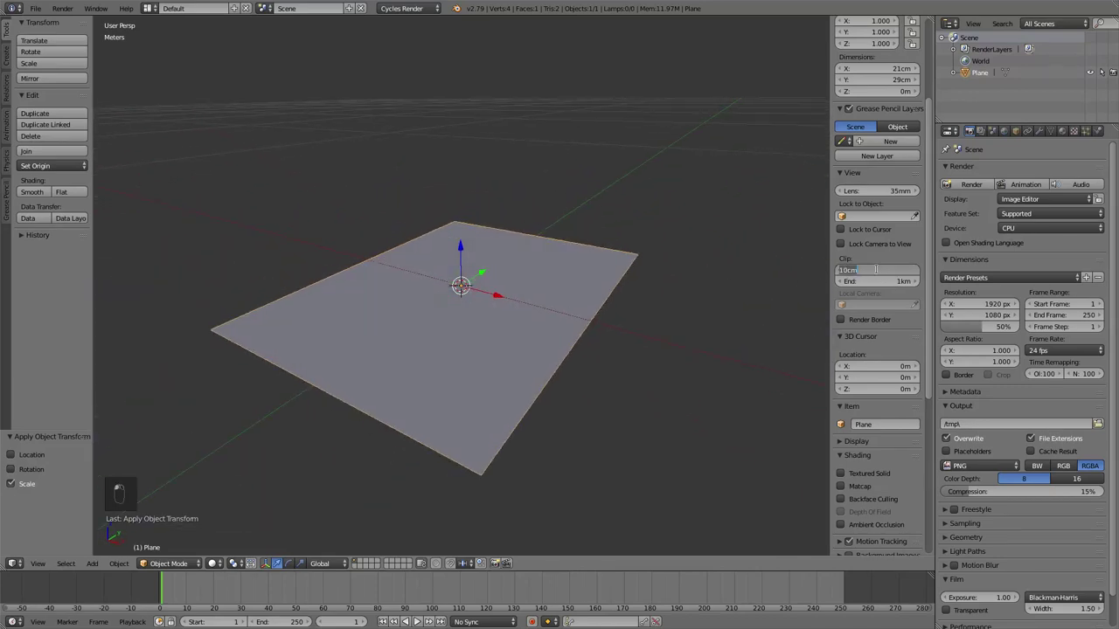
{"action": "type", "text": "1mm"}
{"action": "key", "text": "Tab"}
{"action": "type", "text": "10"}
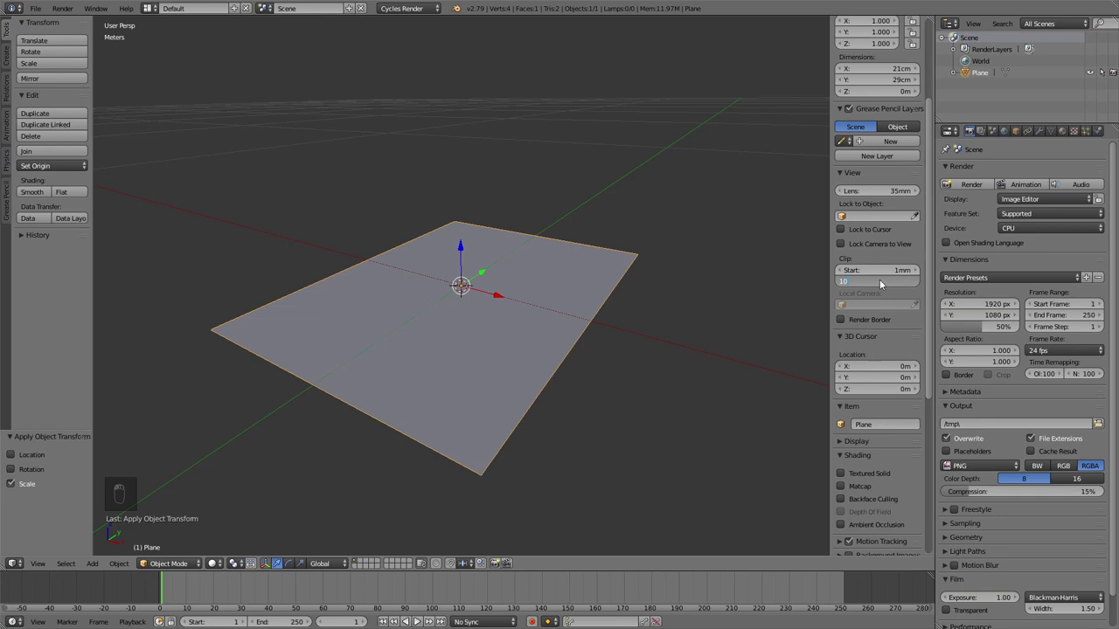
{"action": "key", "text": "Return"}
{"action": "scroll", "coordinate": [491, 376], "scroll_direction": "up", "scroll_amount": 3}
{"action": "middle_click_drag", "start_coordinate": [491, 376], "coordinate": [498, 280]}
{"action": "scroll", "coordinate": [504, 341], "scroll_direction": "down", "scroll_amount": 2}
{"action": "scroll", "coordinate": [499, 345], "scroll_direction": "down", "scroll_amount": 2}
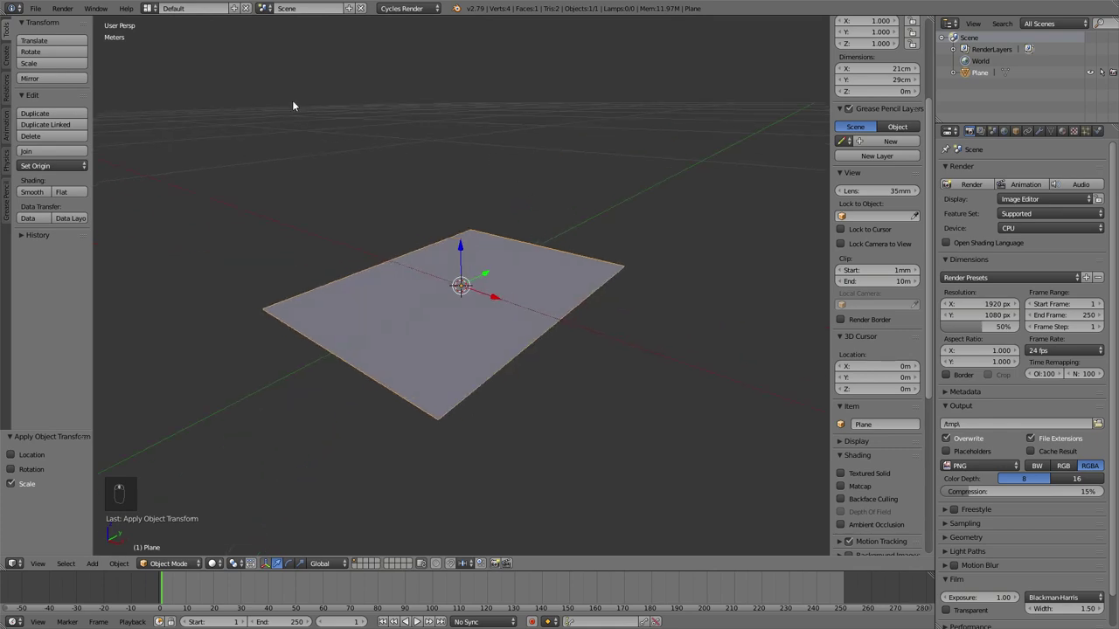
Set the grid floor's scale to 0.01 in the viewport display settings
{"action": "left_click", "coordinate": [857, 440]}
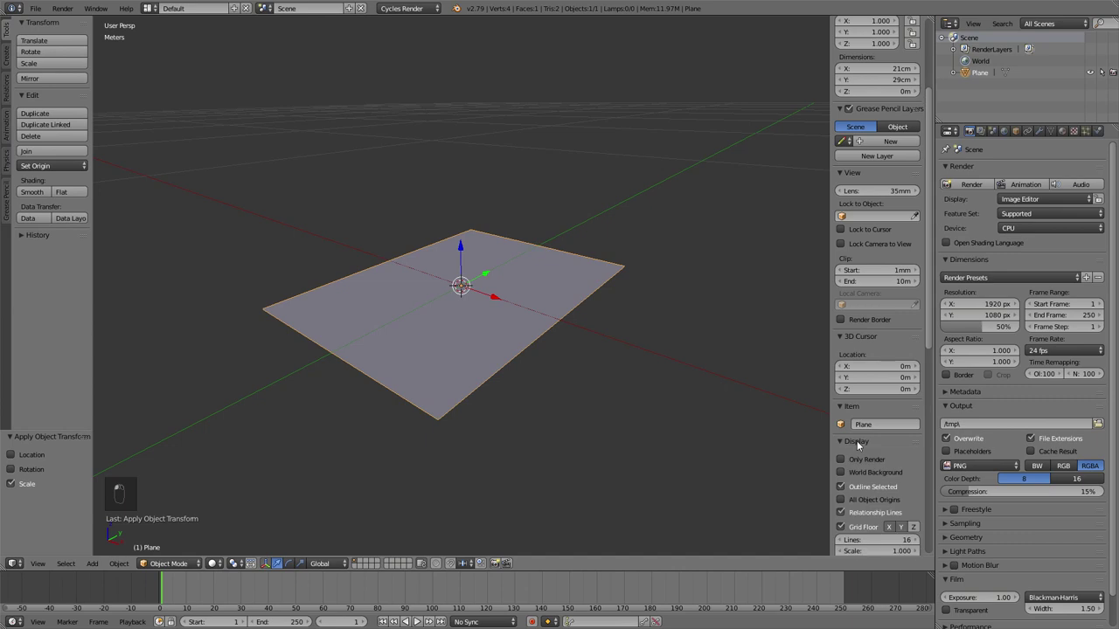
{"action": "scroll", "coordinate": [856, 440], "scroll_direction": "down", "scroll_amount": 4}
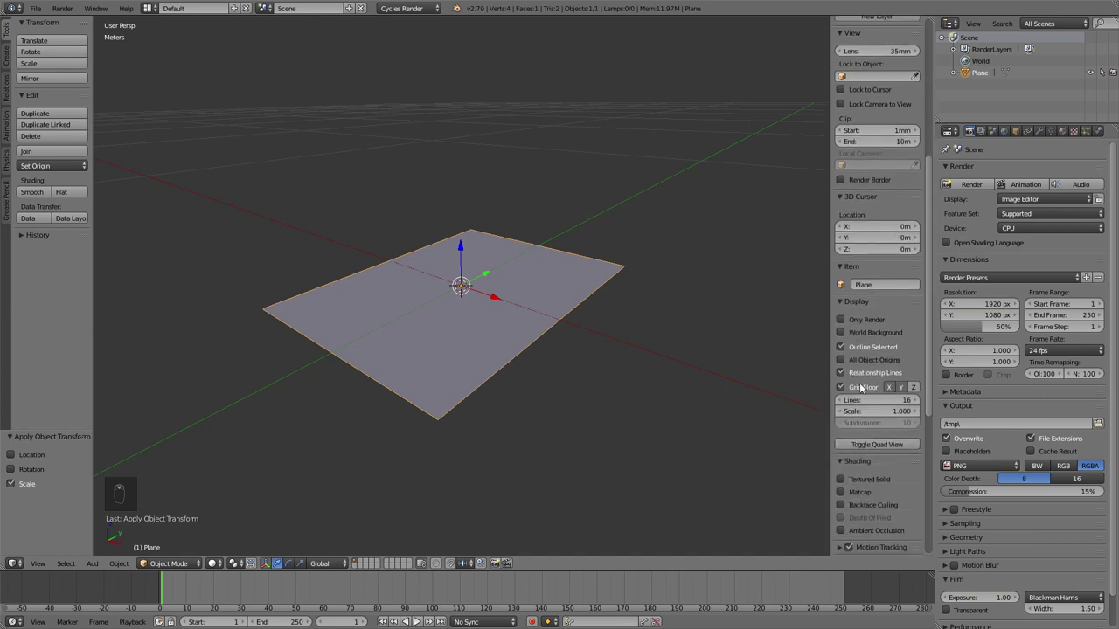
{"action": "left_click", "coordinate": [874, 411]}
{"action": "type", "text": "0.01"}
{"action": "key", "text": "Return"}
{"action": "middle_click_drag", "start_coordinate": [508, 330], "coordinate": [520, 336]}
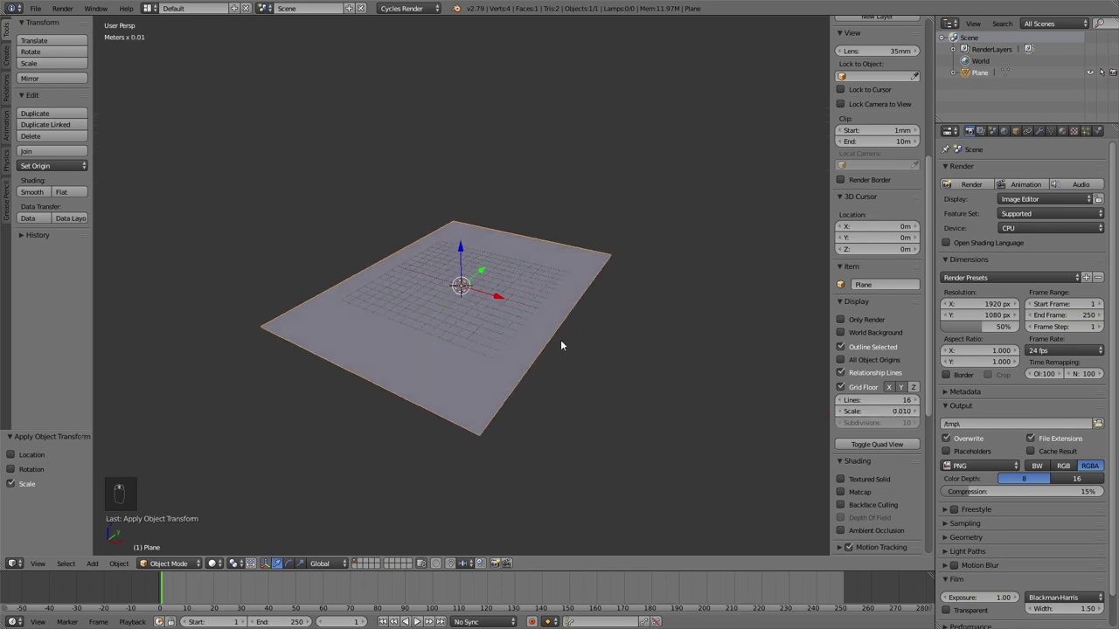
Increase the grid floor to 100 lines so it extends beyond the plane
{"action": "left_click", "coordinate": [866, 399]}
{"action": "type", "text": "100"}
{"action": "key", "text": "Return"}
{"action": "scroll", "coordinate": [661, 357], "scroll_direction": "down", "scroll_amount": 3}
{"action": "middle_click_drag", "start_coordinate": [661, 358], "coordinate": [333, 170]}
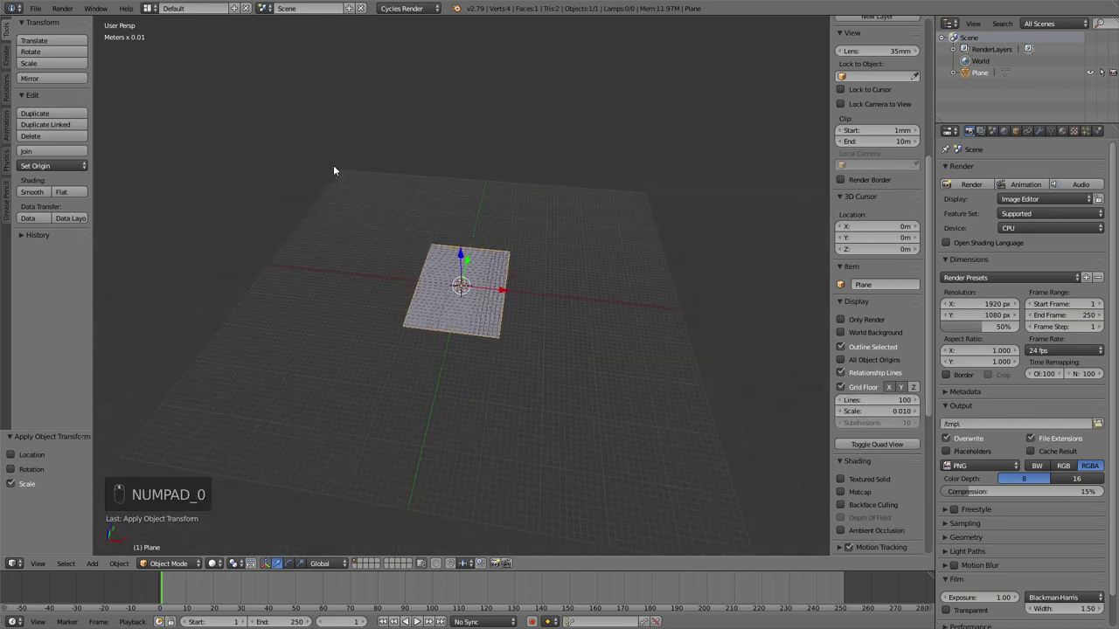
{"action": "middle_click_drag", "start_coordinate": [654, 192], "coordinate": [176, 228]}
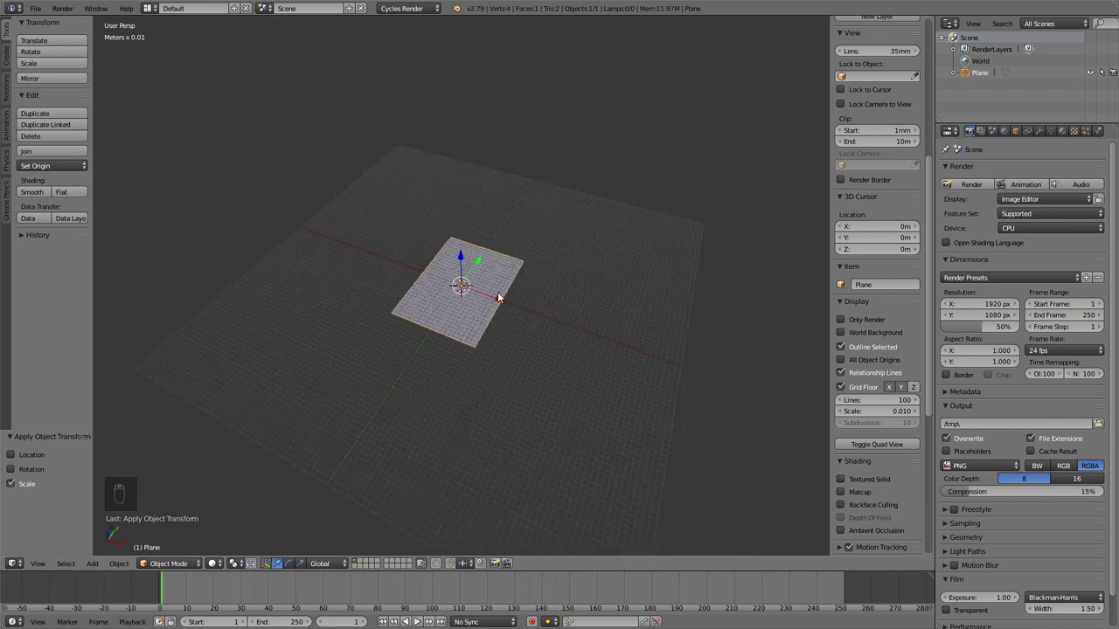
{"action": "middle_click_drag", "start_coordinate": [476, 344], "coordinate": [506, 322]}
{"action": "scroll", "coordinate": [506, 322], "scroll_direction": "up", "scroll_amount": 3}
{"action": "middle_click_drag", "start_coordinate": [554, 355], "coordinate": [526, 359]}
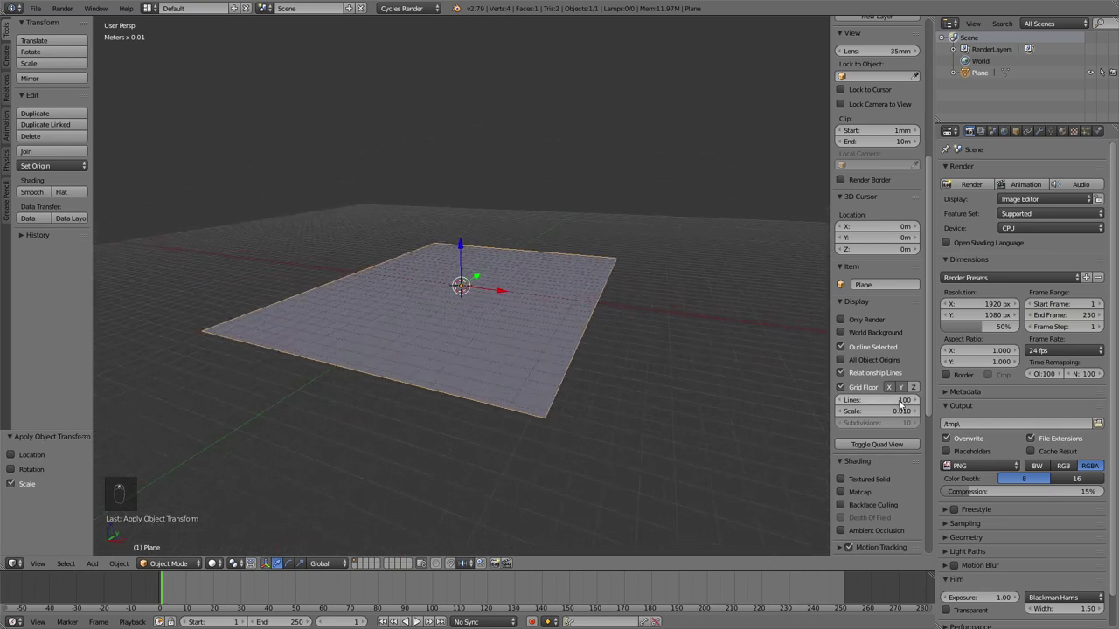
Enable ambient occlusion in the viewport shading with a strength of 2 and a distance of 0.01
{"action": "scroll", "coordinate": [870, 389], "scroll_direction": "down", "scroll_amount": 3}
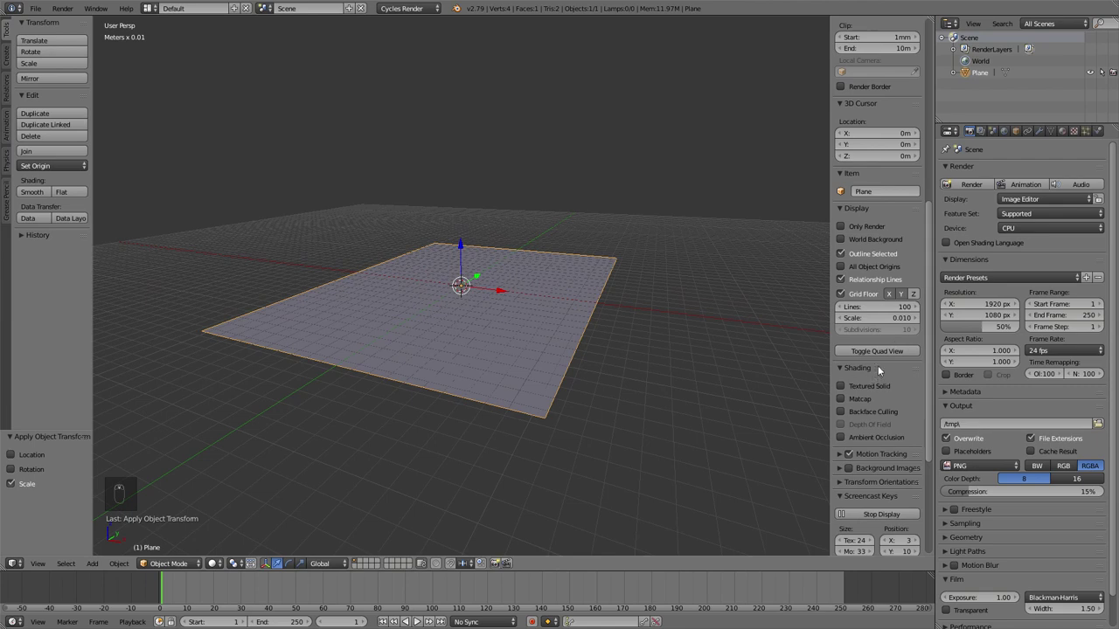
{"action": "left_click", "coordinate": [840, 438]}
{"action": "scroll", "coordinate": [841, 437], "scroll_direction": "down", "scroll_amount": 1}
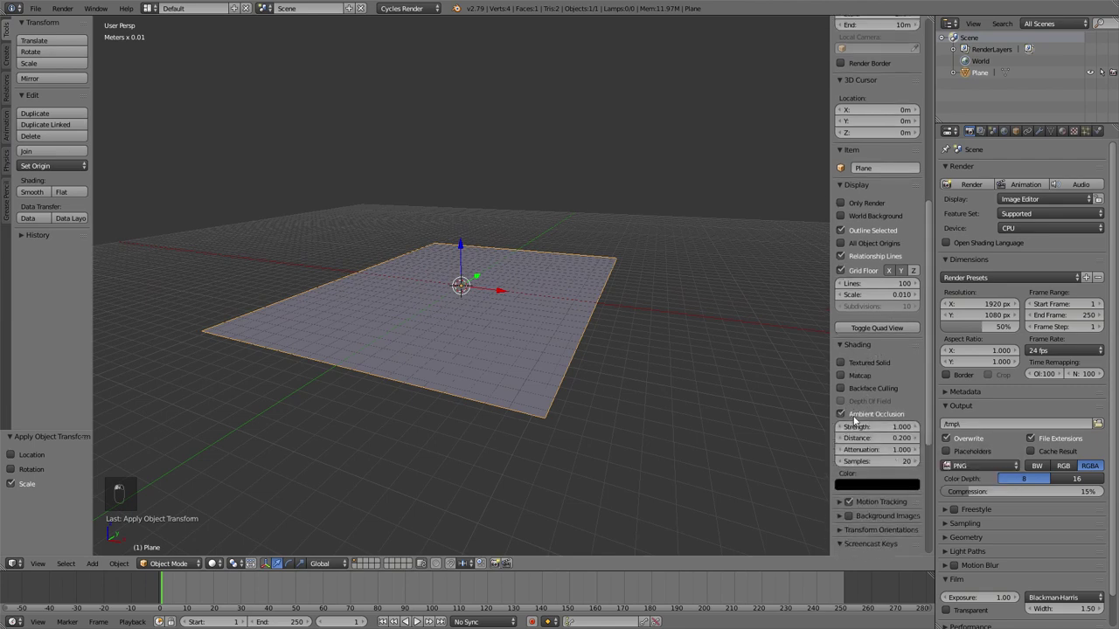
{"action": "left_click", "coordinate": [879, 428]}
{"action": "type", "text": "2"}
{"action": "key", "text": "Return"}
{"action": "left_click", "coordinate": [881, 438]}
{"action": "type", "text": "0.0"}
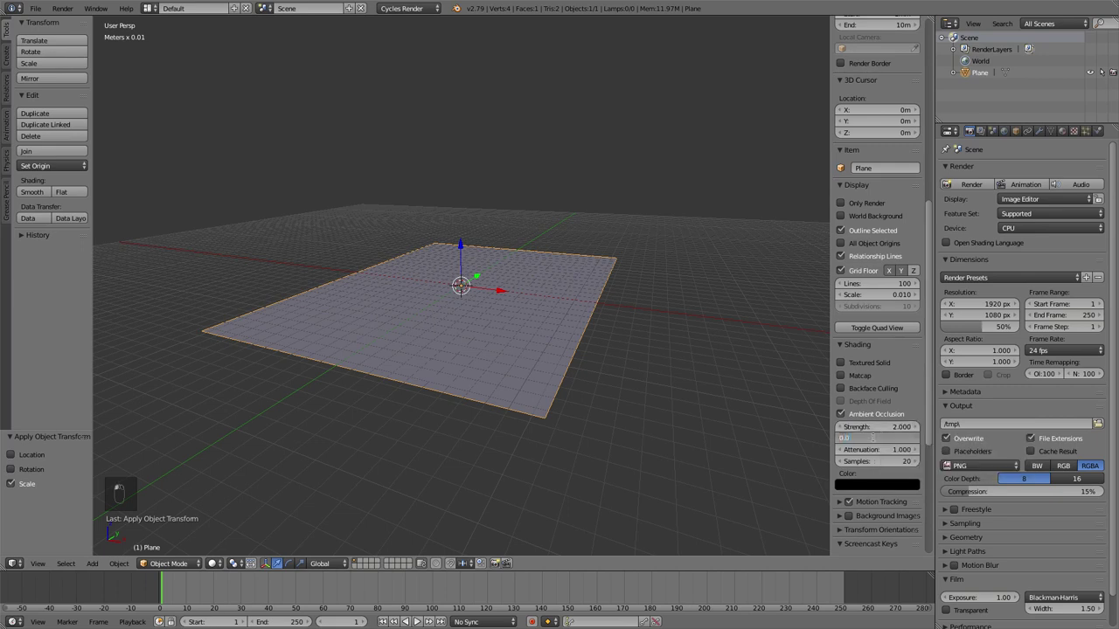
{"action": "type", "text": "1"}
{"action": "key", "text": "Return"}
Hide both side regions of the 3D viewport to give the plane more room
{"action": "mouse_move", "coordinate": [644, 312]}
{"action": "middle_mouse_down"}
{"action": "mouse_move", "coordinate": [599, 300]}
{"action": "mouse_move", "coordinate": [530, 325]}
{"action": "mouse_move", "coordinate": [544, 280]}
{"action": "mouse_move", "coordinate": [613, 282]}
{"action": "mouse_move", "coordinate": [582, 317]}
{"action": "mouse_move", "coordinate": [637, 330]}
{"action": "middle_mouse_up"}
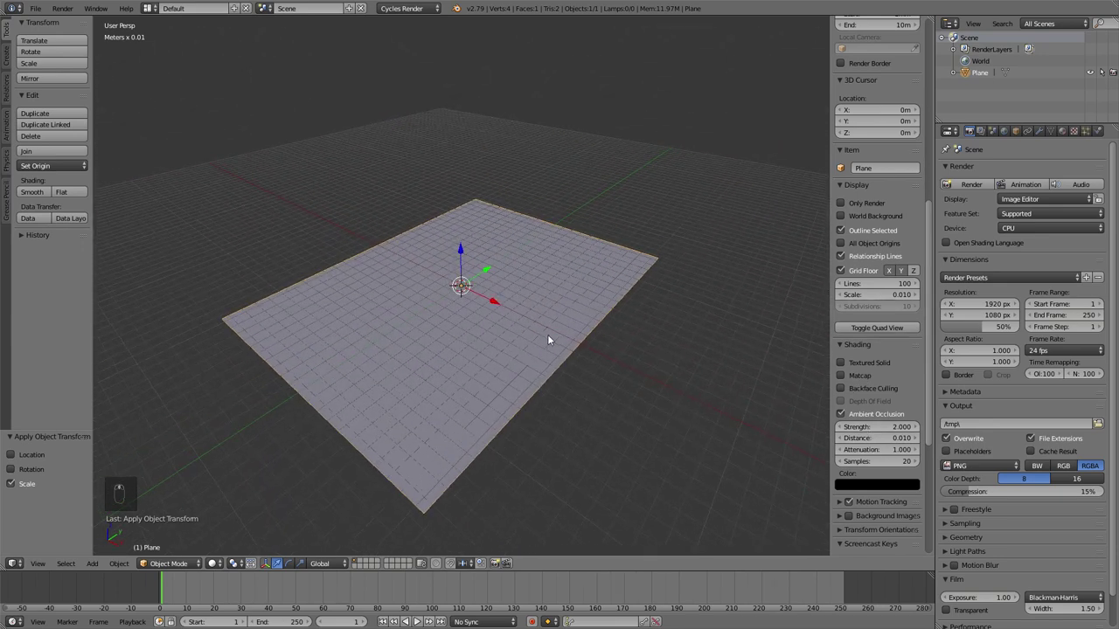
{"action": "middle_click_drag", "start_coordinate": [547, 334], "coordinate": [558, 333]}
{"action": "middle_click_drag", "start_coordinate": [455, 253], "coordinate": [444, 238]}
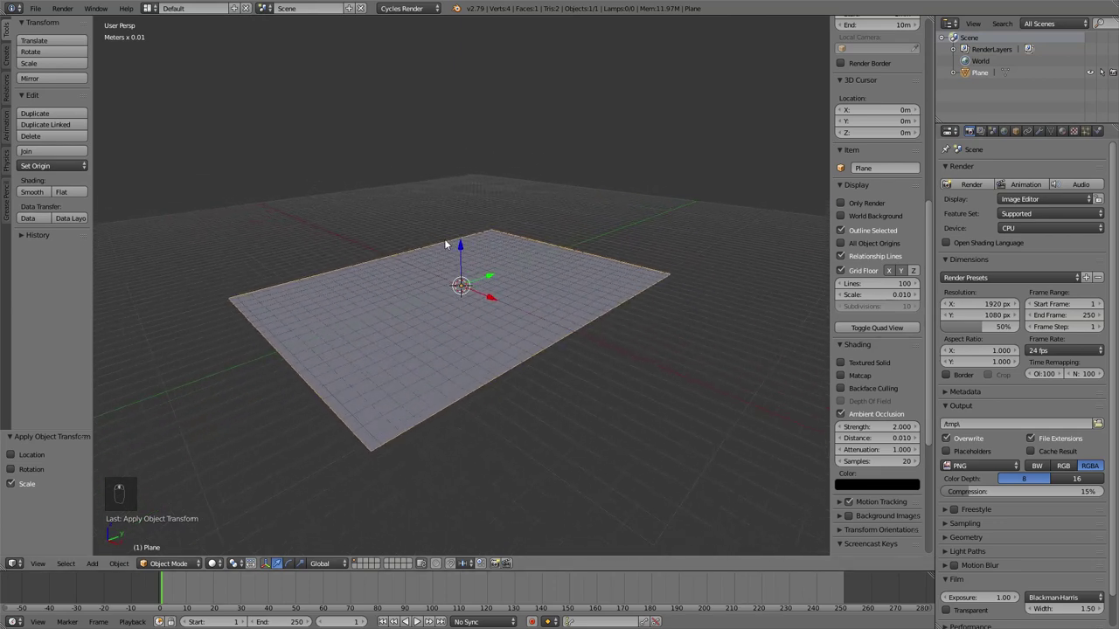
{"action": "middle_click_drag", "start_coordinate": [565, 260], "coordinate": [579, 266]}
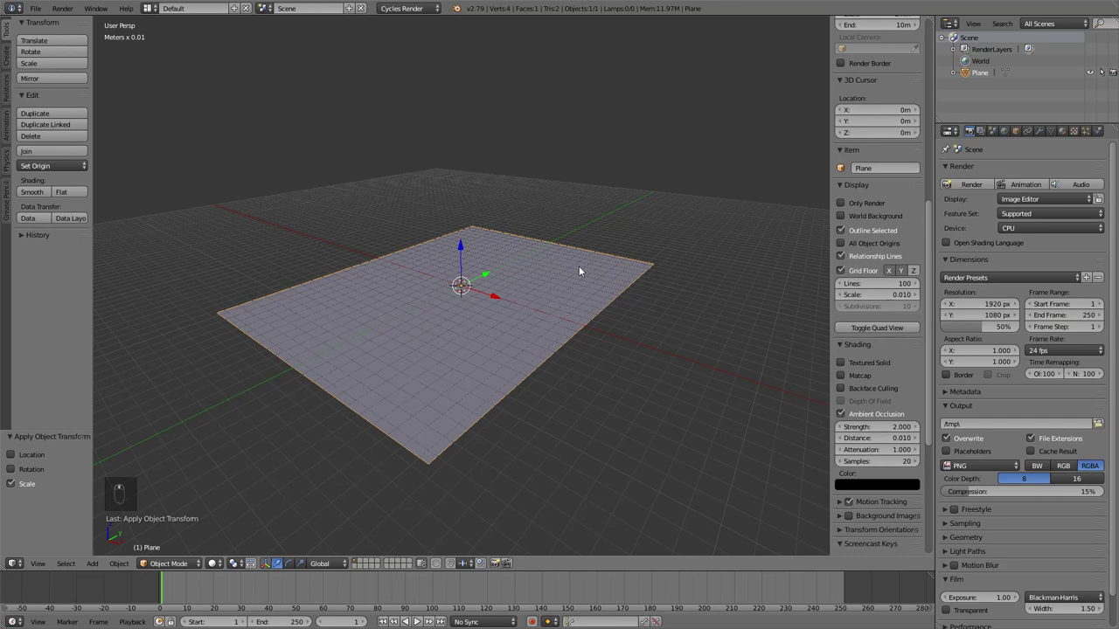
{"action": "key", "text": "n"}
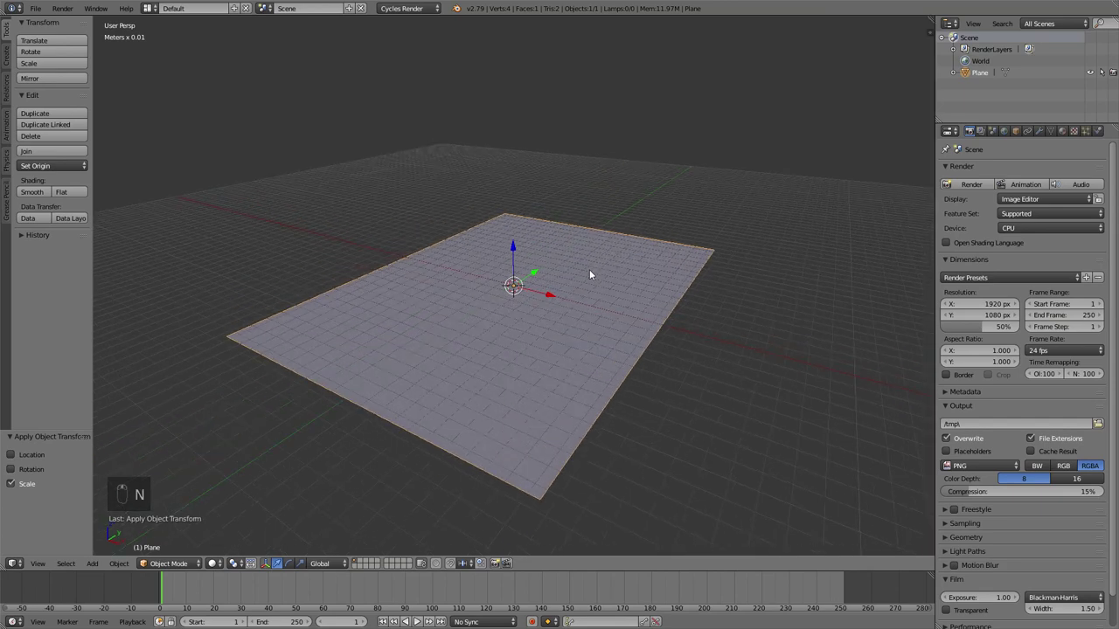
{"action": "middle_click_drag", "start_coordinate": [589, 271], "coordinate": [576, 284]}
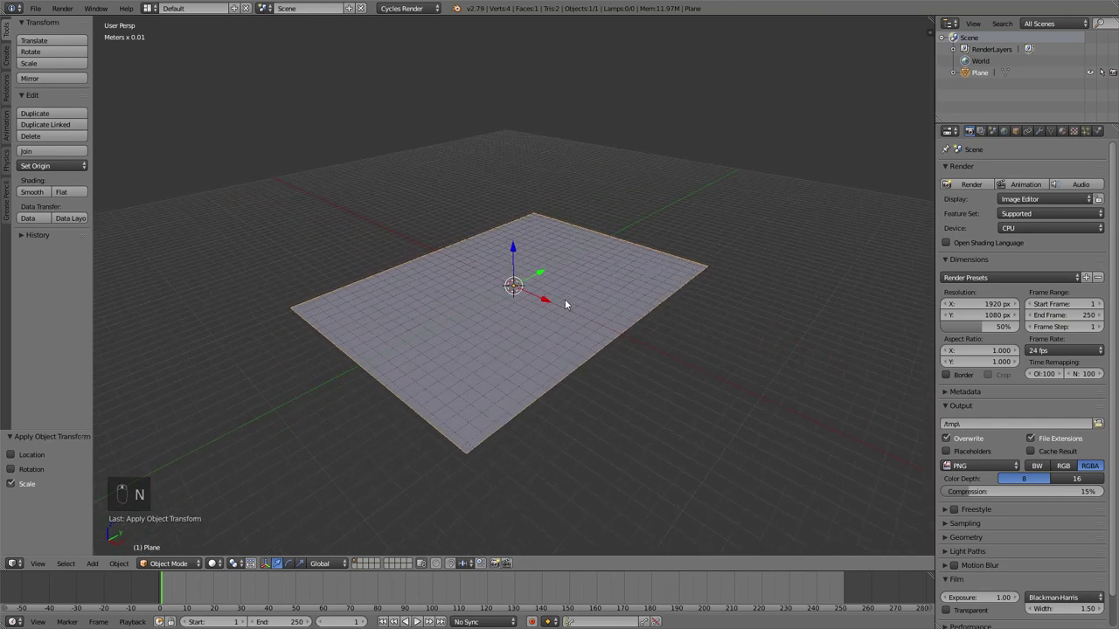
{"action": "key", "text": "t"}
Enter Edit Mode and extrude the whole plane upwards by 0.0105 m into a slab
{"action": "scroll", "coordinate": [515, 367], "scroll_direction": "up", "scroll_amount": 2}
{"action": "middle_click_drag", "start_coordinate": [515, 373], "coordinate": [572, 353]}
{"action": "key", "text": "Tab"}
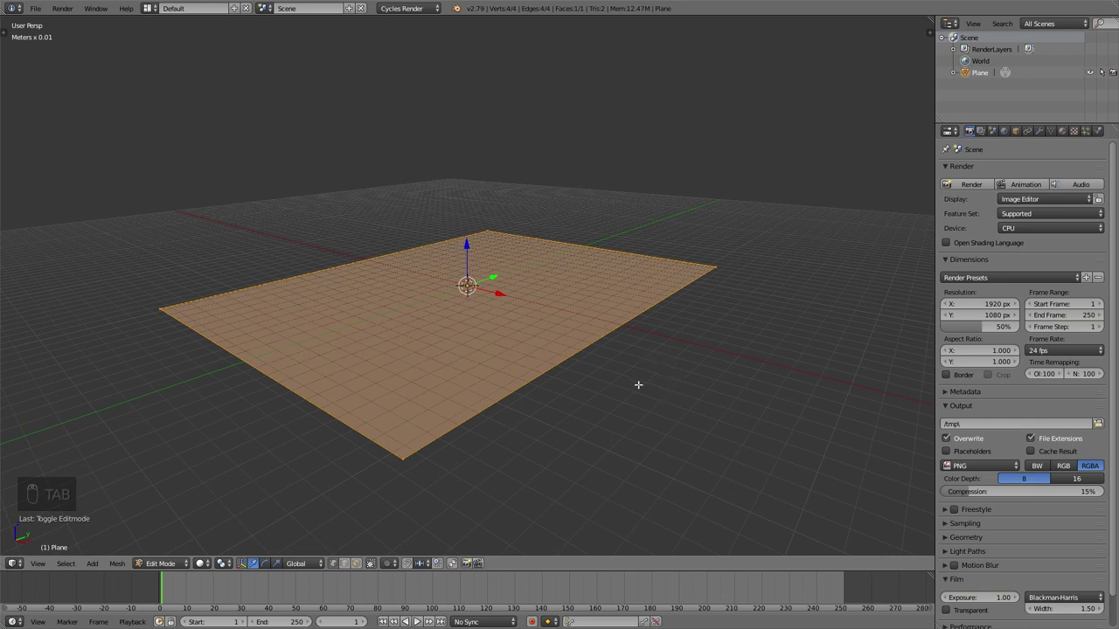
{"action": "key", "text": "e"}
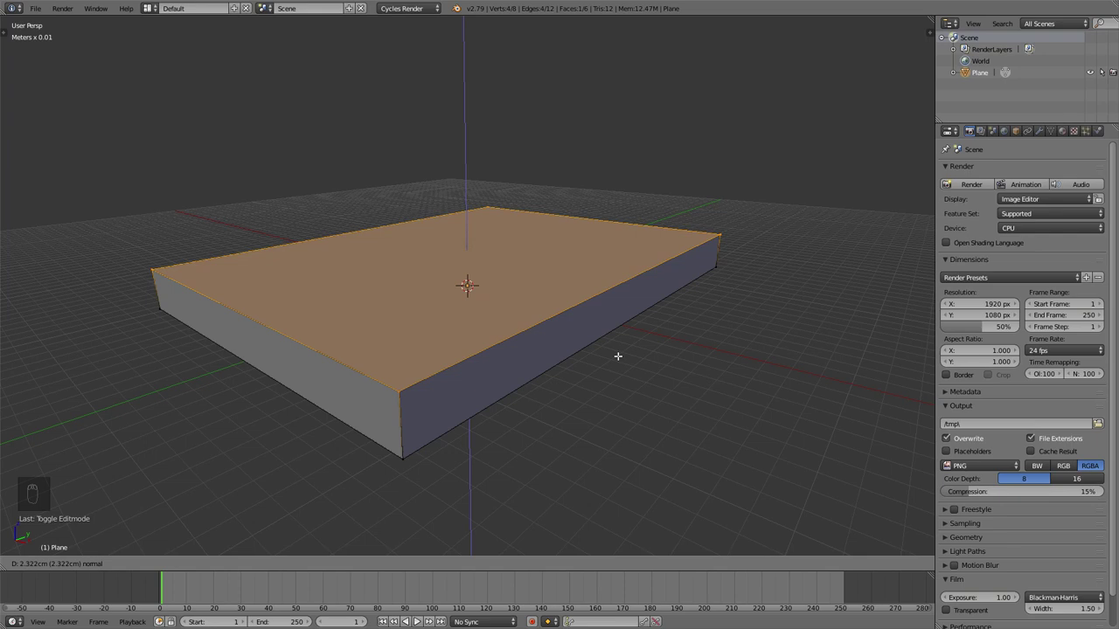
{"action": "type", "text": "0.010"}
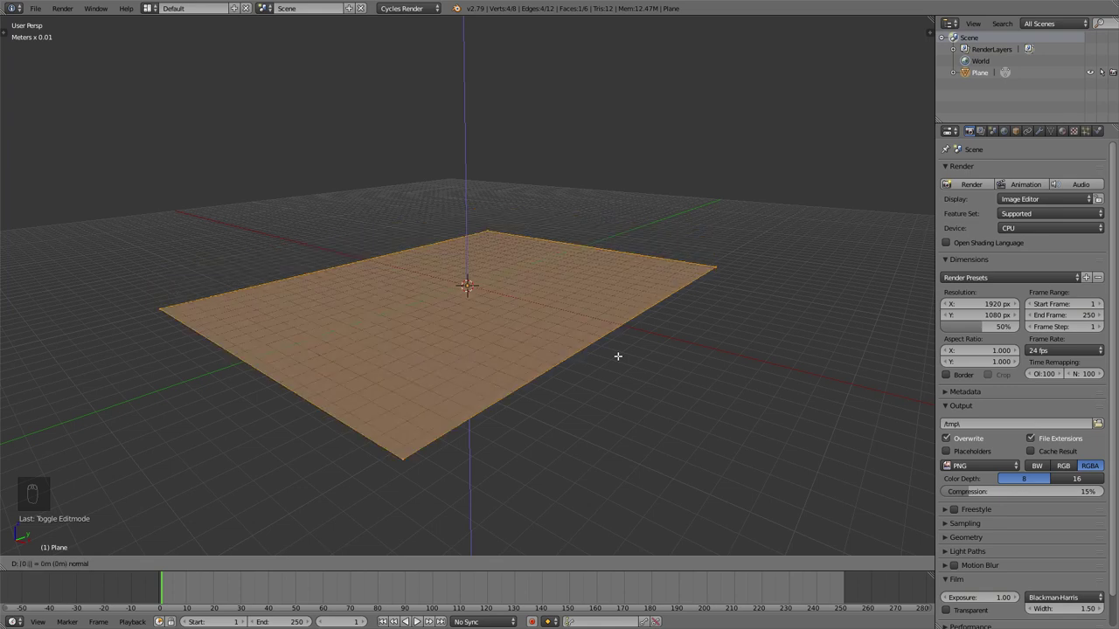
{"action": "type", "text": "5"}
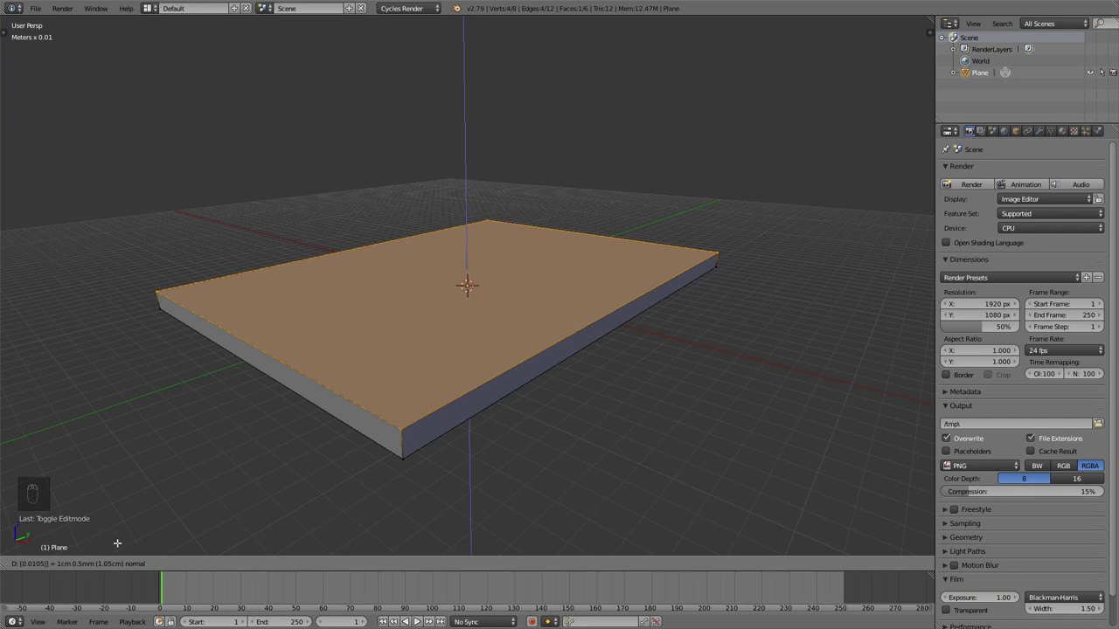
{"action": "left_click", "coordinate": [539, 312]}
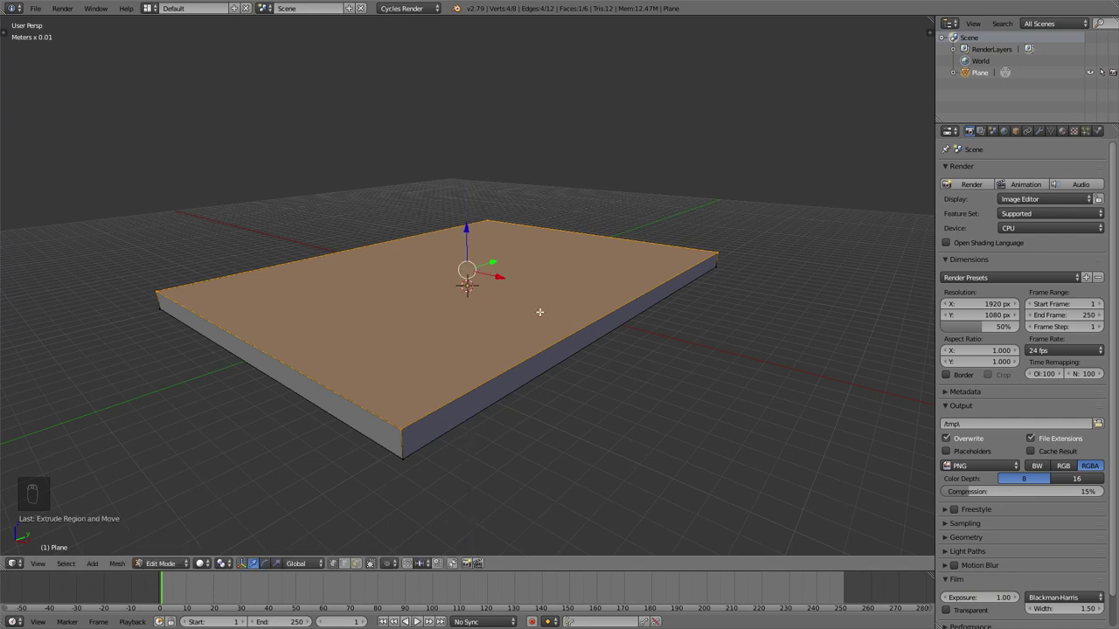
Add 150 evenly spaced horizontal loop cuts around the slab's sides, without sliding them
{"action": "key", "text": "KP_8"}
{"action": "key", "text": "KP_8"}
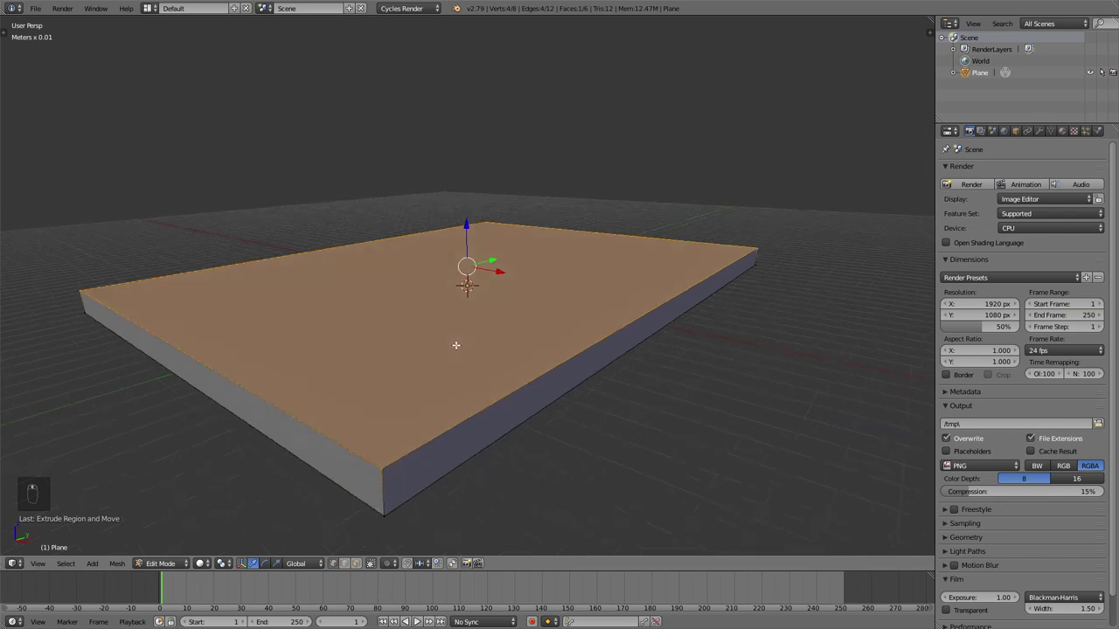
{"action": "middle_click_drag", "start_coordinate": [429, 325], "coordinate": [406, 334]}
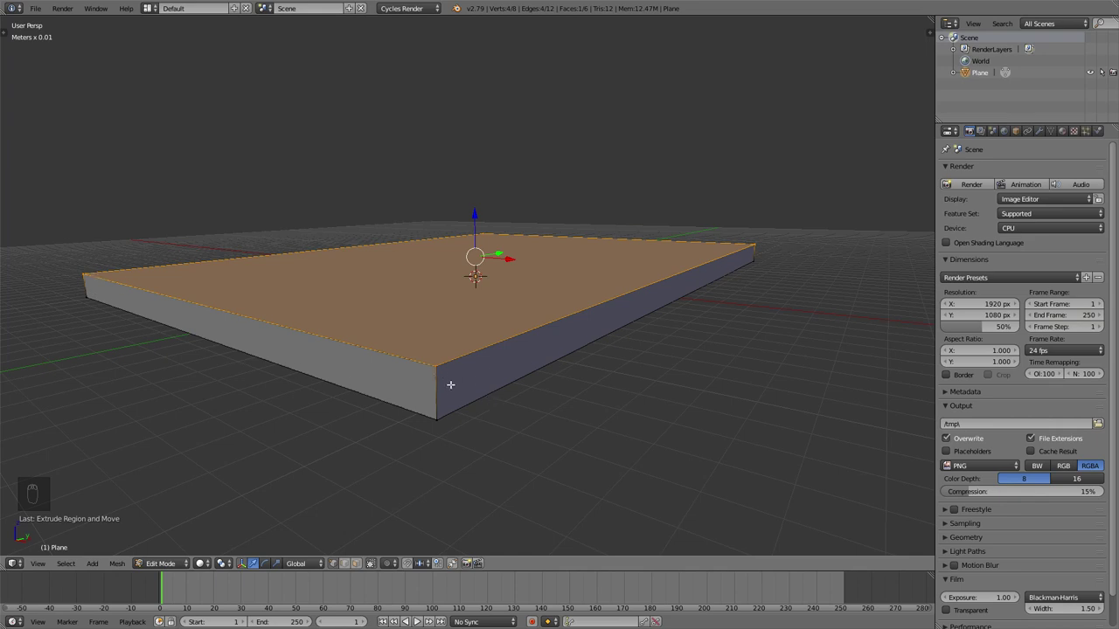
{"action": "key", "text": "ctrl+r"}
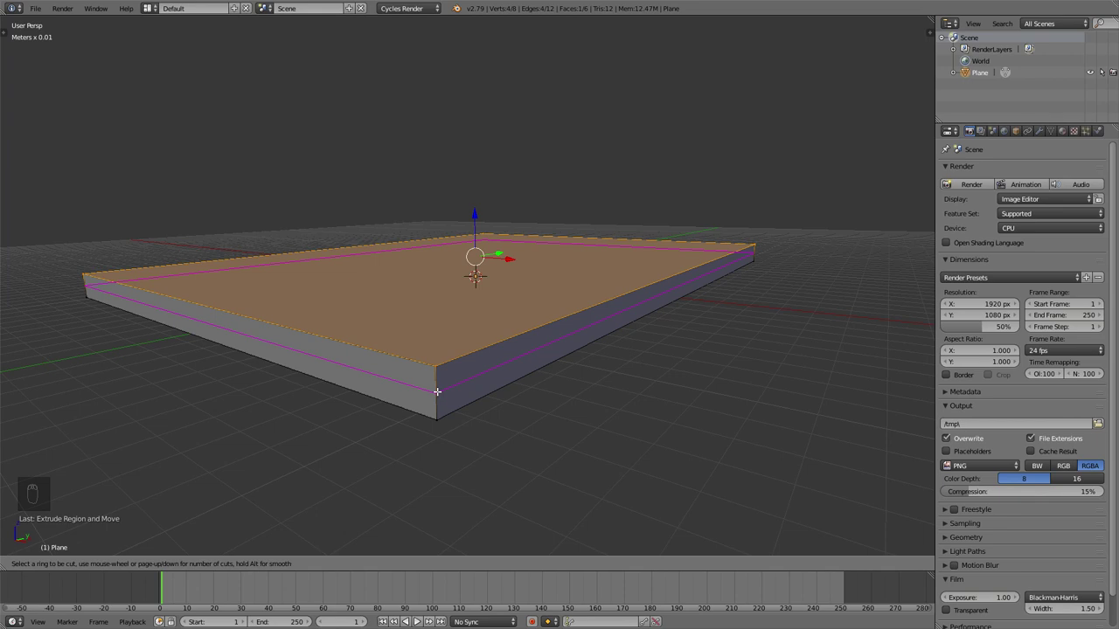
{"action": "type", "text": "150"}
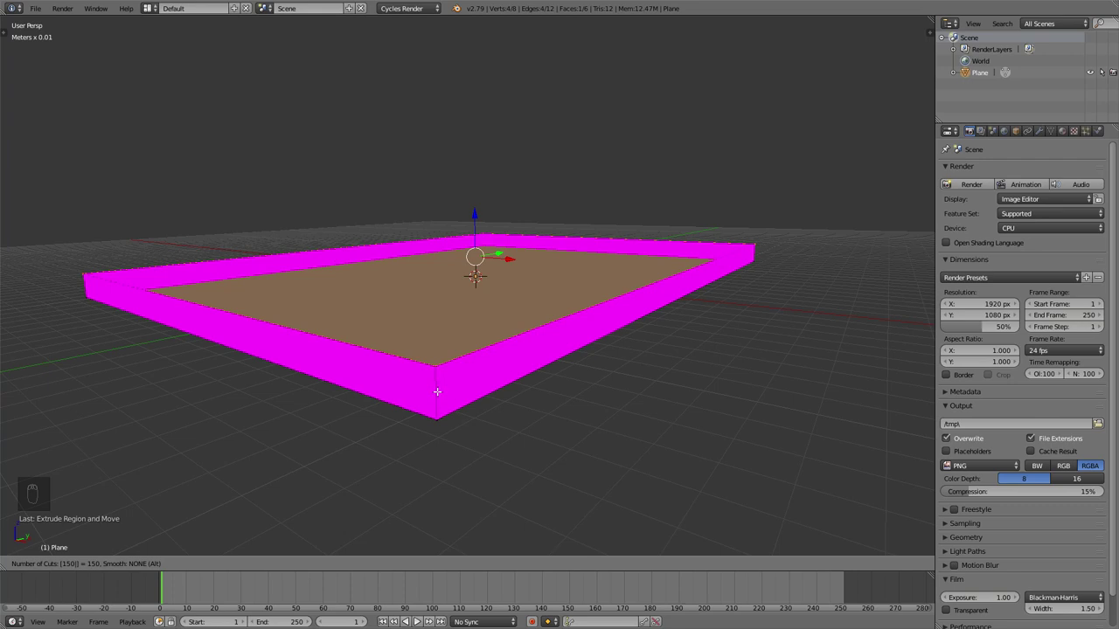
{"action": "left_click", "coordinate": [437, 391]}
{"action": "right_click", "coordinate": [437, 391]}
{"action": "scroll", "coordinate": [441, 395], "scroll_direction": "up", "scroll_amount": 4}
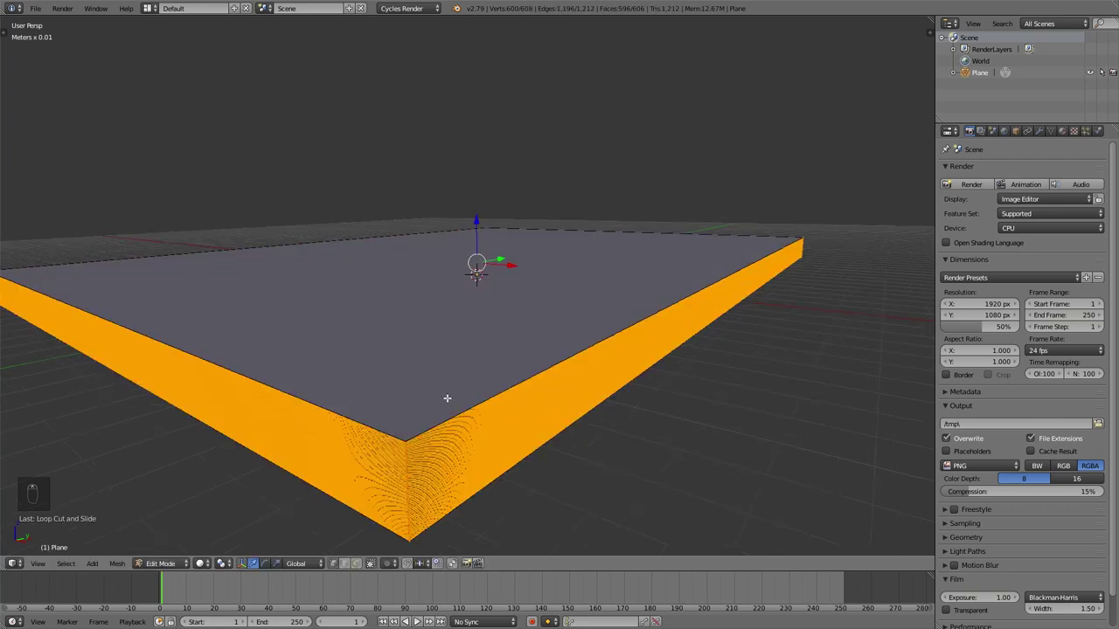
Add 15 evenly spaced loop cuts across the slab's width, dividing its long sides
{"action": "middle_click_drag", "start_coordinate": [452, 402], "coordinate": [452, 285]}
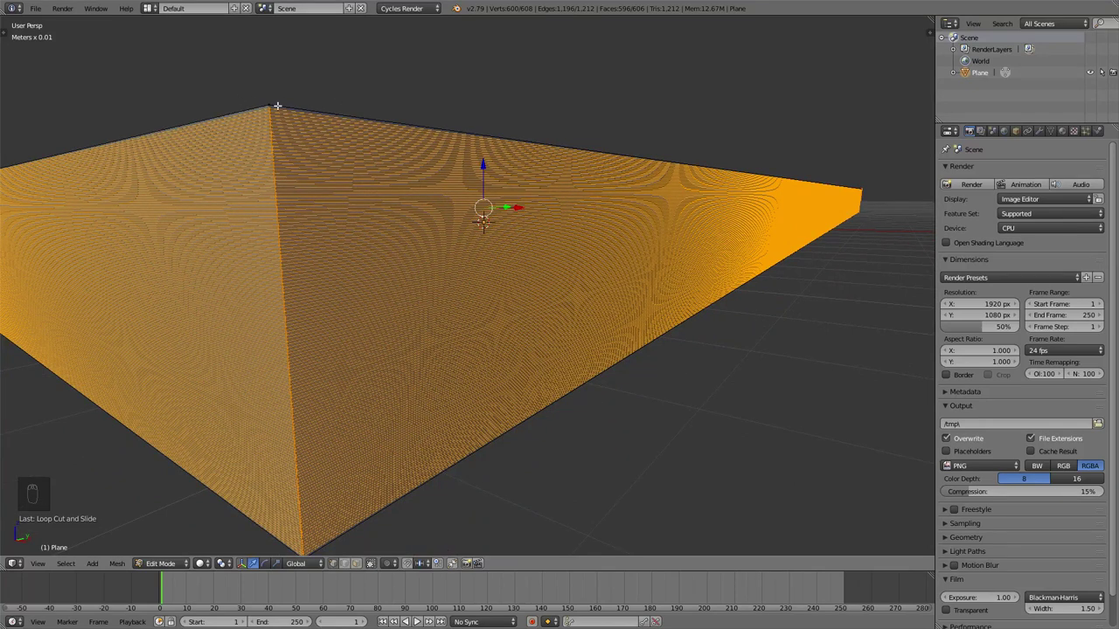
{"action": "middle_click_drag", "start_coordinate": [340, 204], "coordinate": [466, 272]}
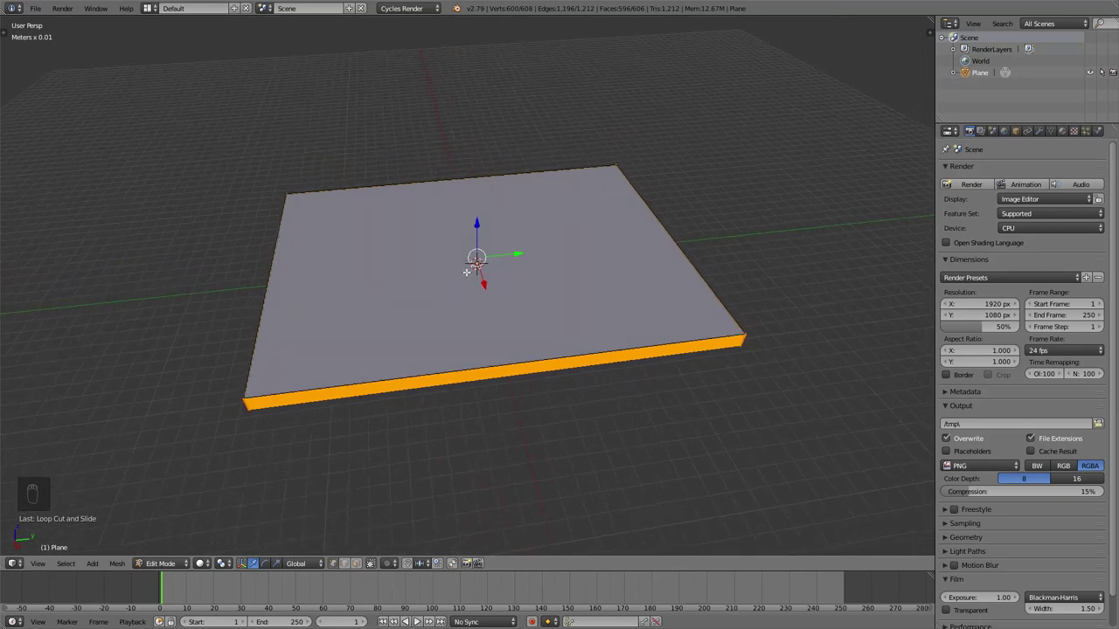
{"action": "middle_click_drag", "start_coordinate": [501, 316], "coordinate": [504, 320]}
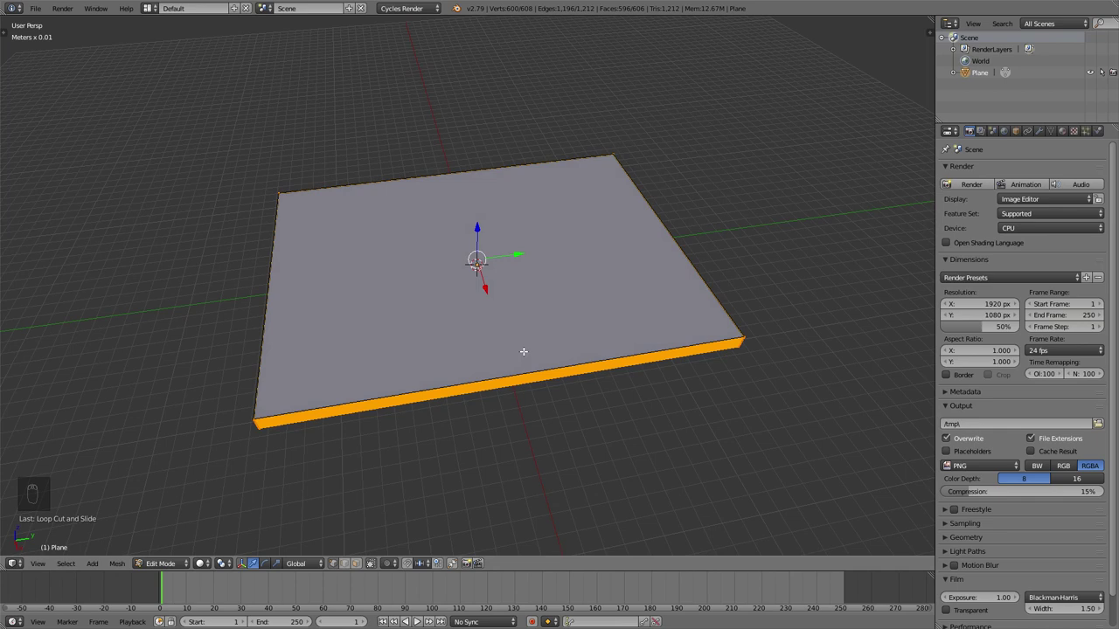
{"action": "key", "text": "ctrl+r"}
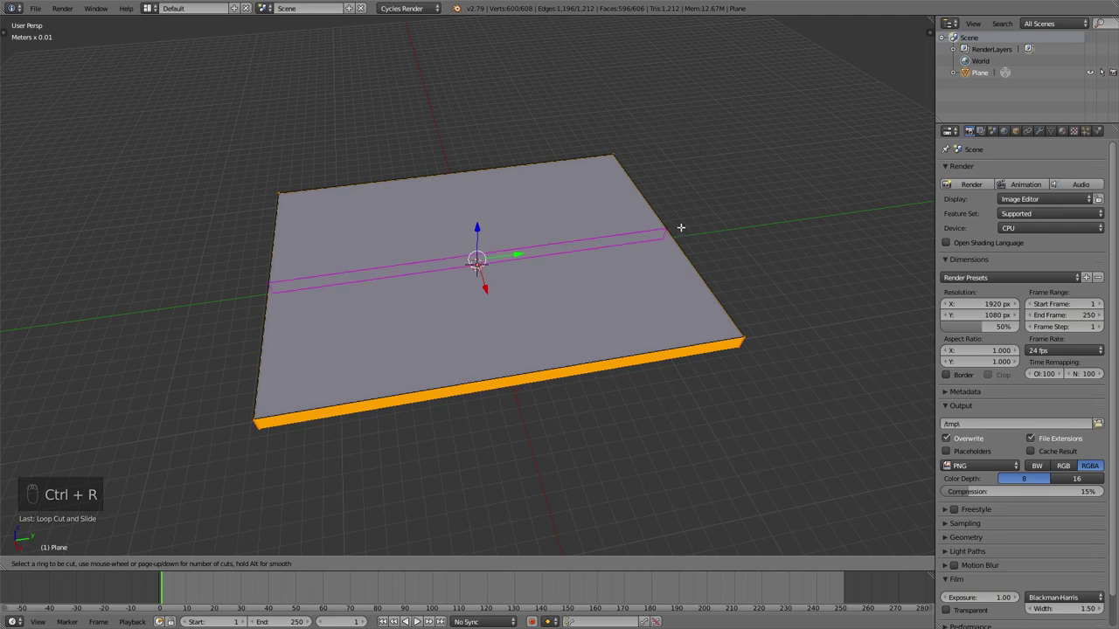
{"action": "type", "text": "15"}
{"action": "left_click", "coordinate": [501, 364]}
{"action": "right_click", "coordinate": [499, 365]}
Add 11 evenly spaced loop cuts along the slab's length, dividing its short sides
{"action": "middle_click_drag", "start_coordinate": [367, 390], "coordinate": [453, 374]}
{"action": "key", "text": "ctrl+r"}
{"action": "key", "text": "1"}
{"action": "key", "text": "1"}
{"action": "left_click", "coordinate": [448, 380]}
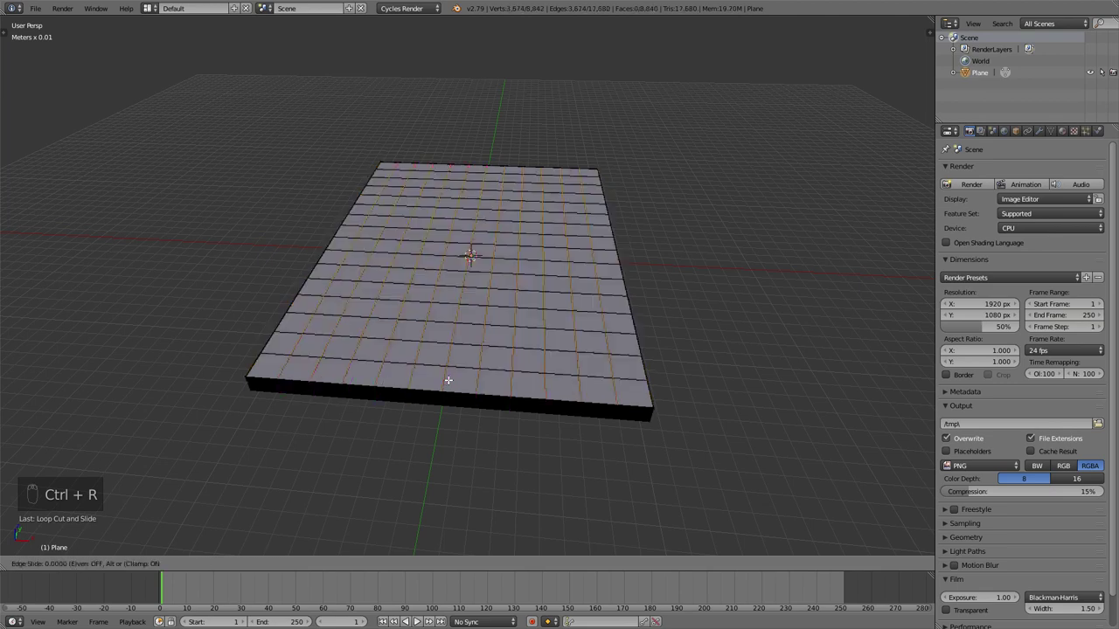
{"action": "right_click", "coordinate": [562, 274]}
Examine the shape and spacing of the grid faces on the slab's upper surface
{"action": "scroll", "coordinate": [568, 273], "scroll_direction": "up", "scroll_amount": 5}
{"action": "middle_click_drag", "start_coordinate": [574, 270], "coordinate": [467, 338]}
{"action": "scroll", "coordinate": [468, 336], "scroll_direction": "up", "scroll_amount": 4}
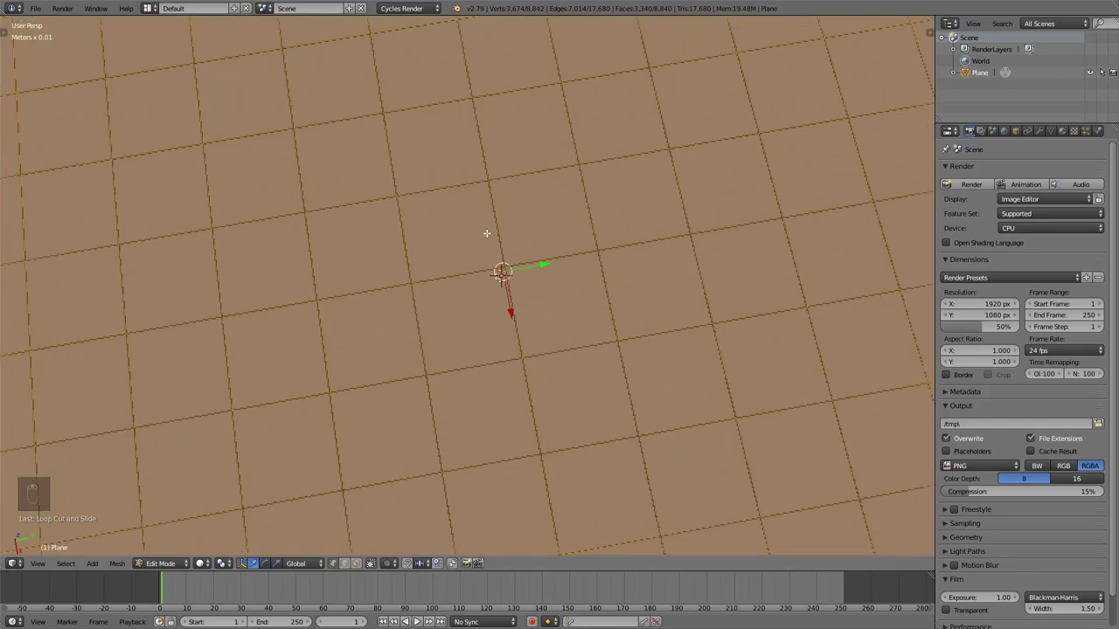
{"action": "scroll", "coordinate": [453, 377], "scroll_direction": "down", "scroll_amount": 4}
{"action": "middle_click_drag", "start_coordinate": [453, 377], "coordinate": [545, 352]}
{"action": "scroll", "coordinate": [461, 393], "scroll_direction": "up", "scroll_amount": 3}
{"action": "scroll", "coordinate": [461, 392], "scroll_direction": "down", "scroll_amount": 3}
{"action": "scroll", "coordinate": [527, 320], "scroll_direction": "down", "scroll_amount": 2}
{"action": "scroll", "coordinate": [546, 347], "scroll_direction": "down", "scroll_amount": 2}
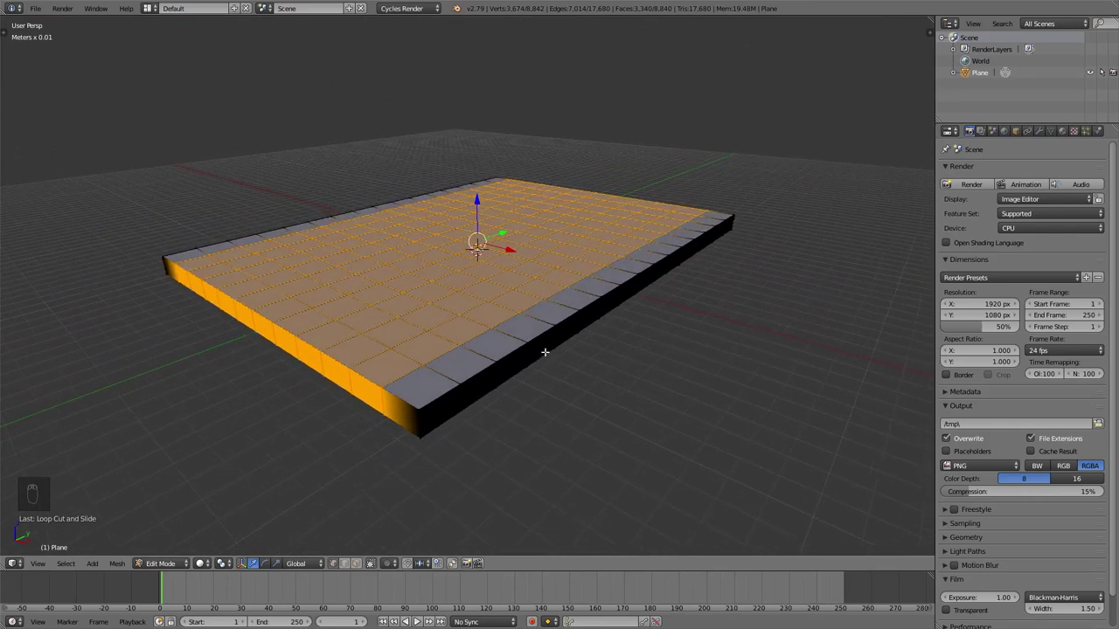
Return to Object Mode, widen the properties area and add a Displace modifier to the slab
{"action": "key", "text": "Tab"}
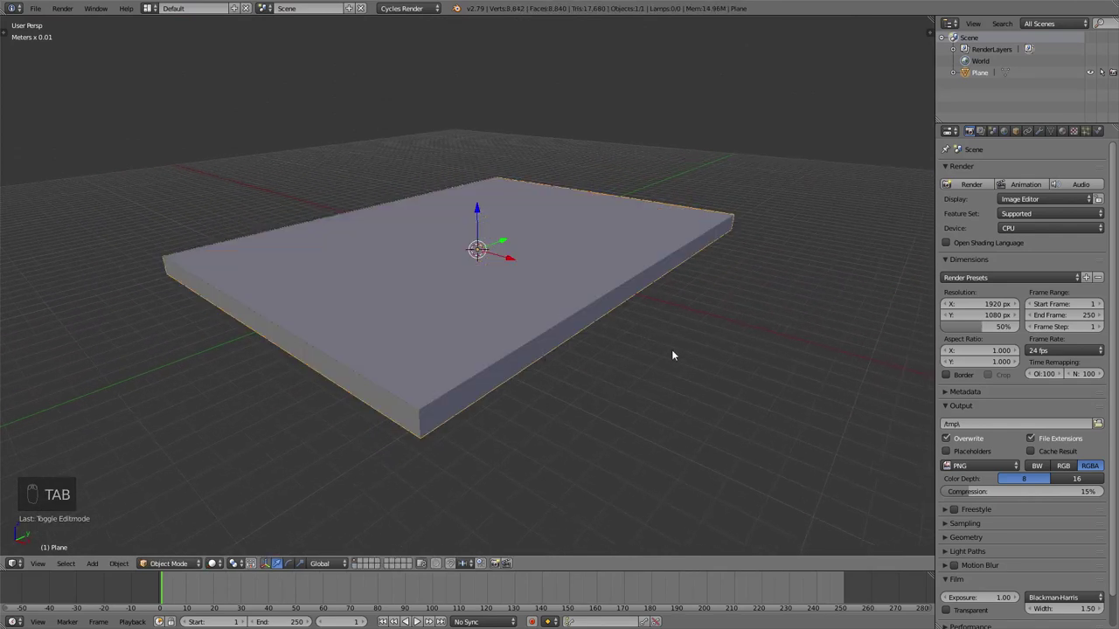
{"action": "middle_click_drag", "start_coordinate": [671, 354], "coordinate": [670, 348]}
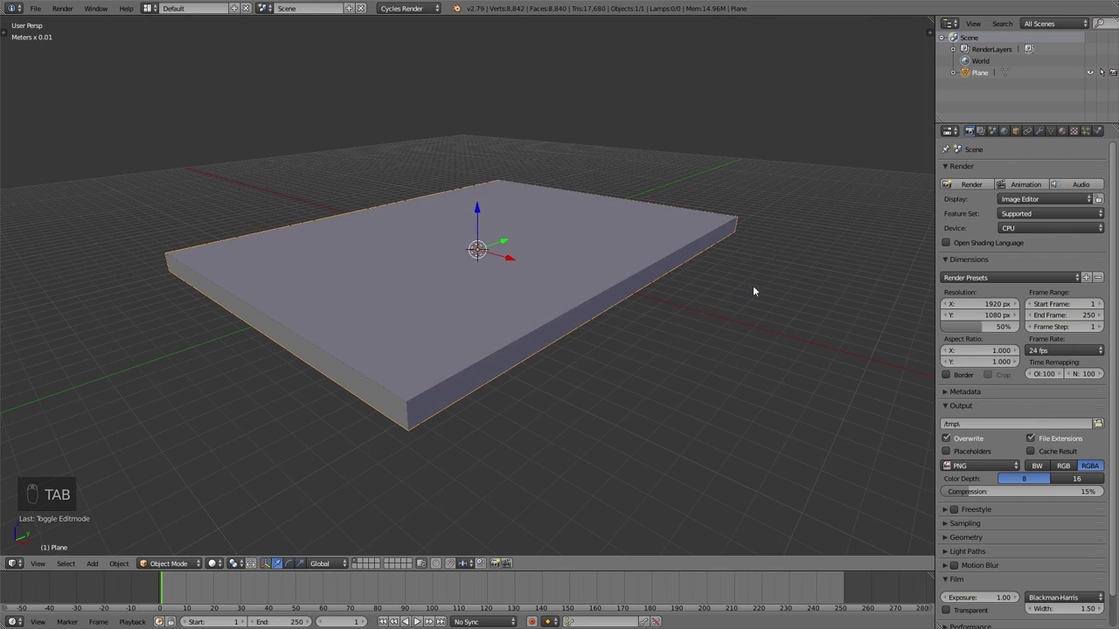
{"action": "left_click_drag", "start_coordinate": [932, 226], "coordinate": [879, 226]}
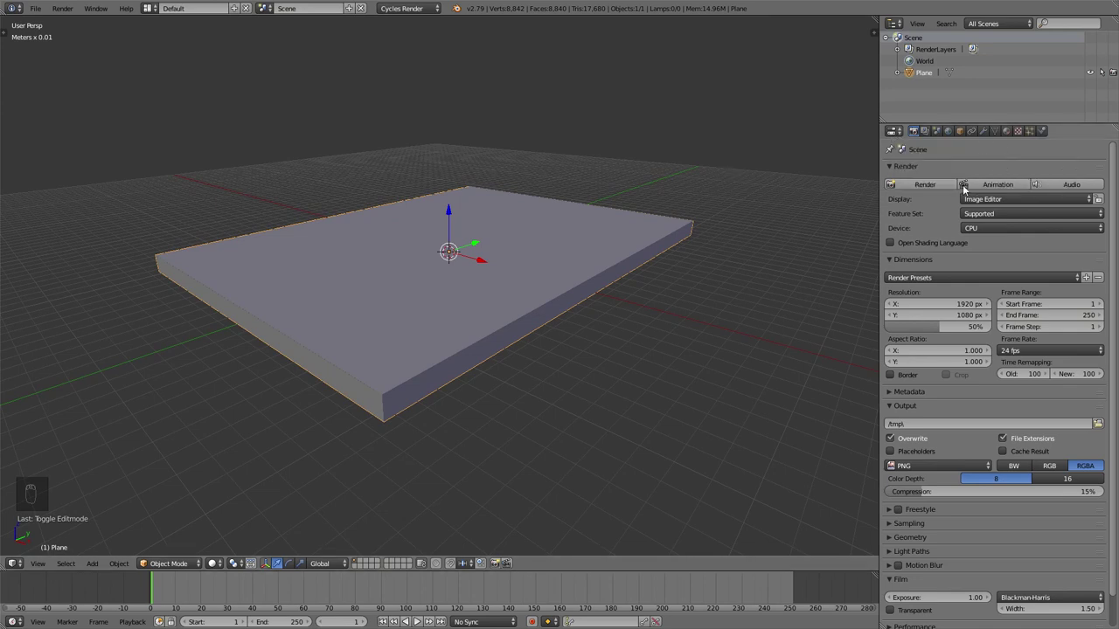
{"action": "left_click", "coordinate": [983, 132]}
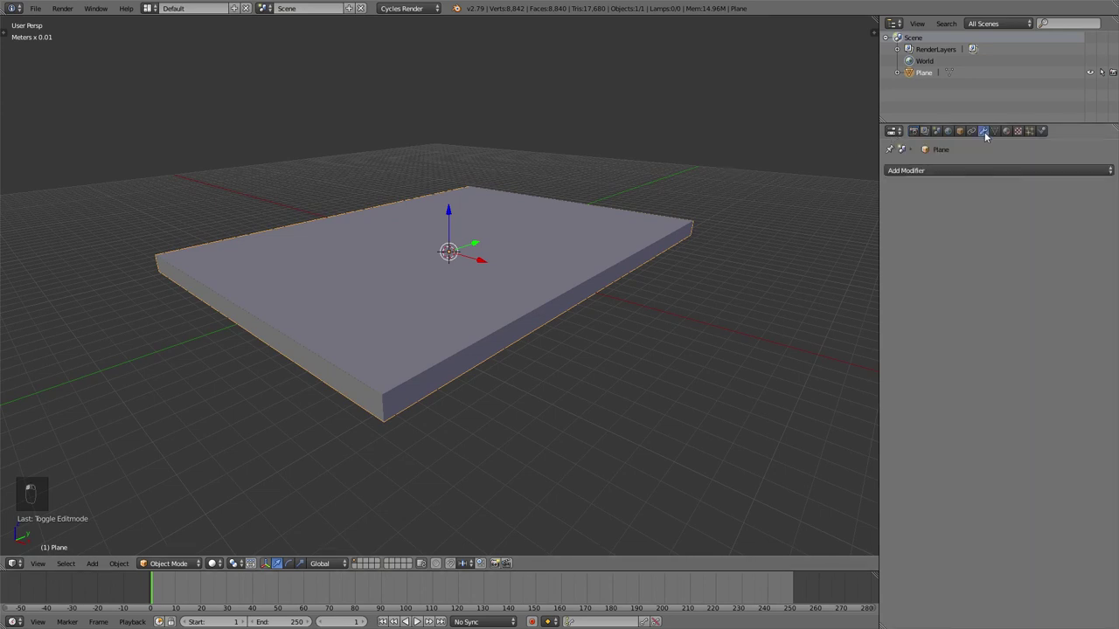
{"action": "middle_click_drag", "start_coordinate": [597, 309], "coordinate": [866, 214]}
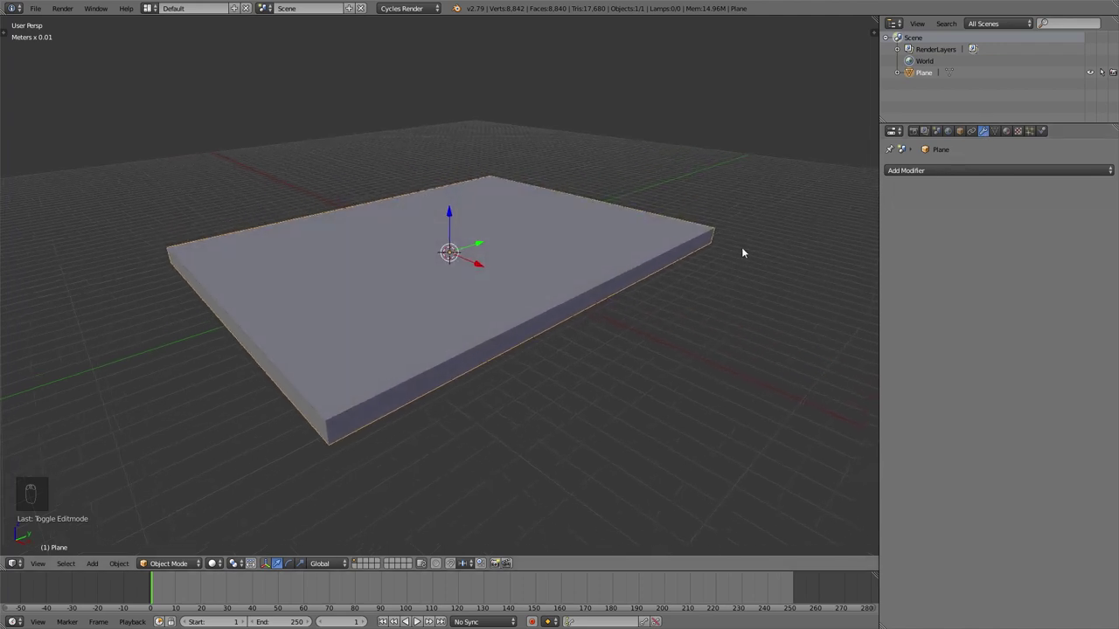
{"action": "left_click", "coordinate": [948, 169]}
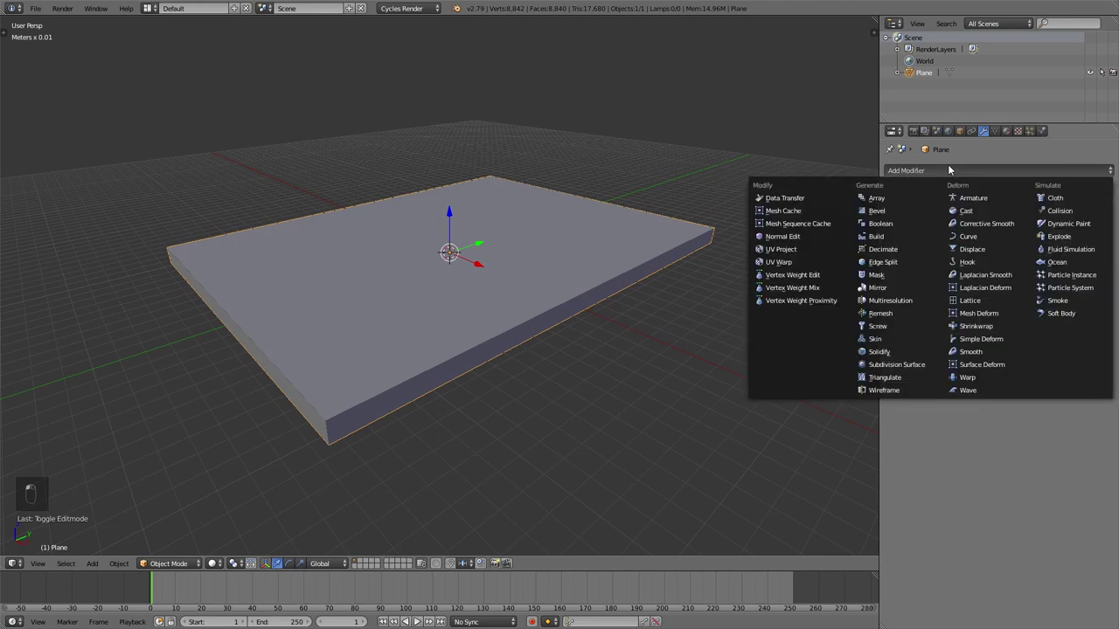
{"action": "left_click", "coordinate": [975, 249]}
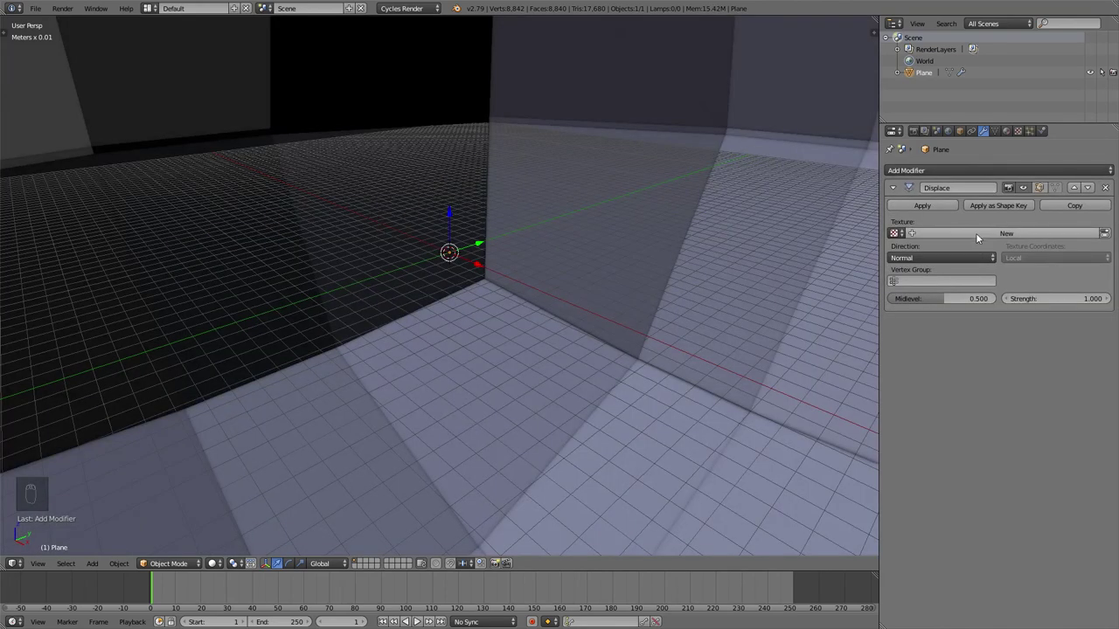
Rename the modifier to "Displace X" and set its displacement direction to X
{"action": "left_click", "coordinate": [959, 187]}
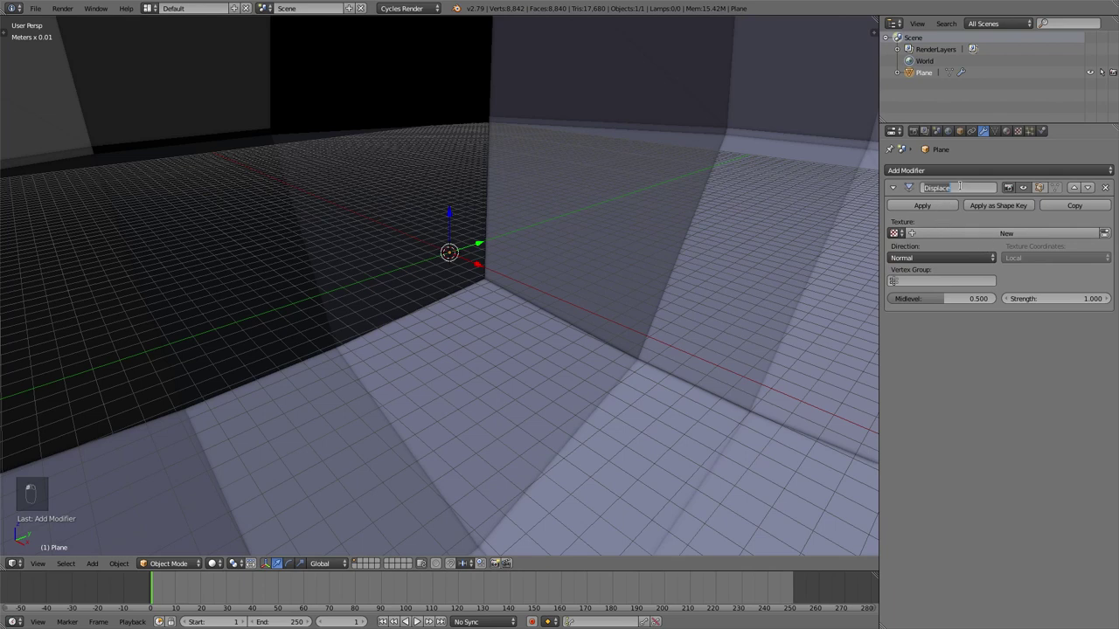
{"action": "key", "text": "Return"}
{"action": "left_click", "coordinate": [923, 254]}
{"action": "left_click", "coordinate": [909, 252]}
Set the Displace X modifier's strength to 0.6
{"action": "middle_click_drag", "start_coordinate": [651, 252], "coordinate": [813, 253]}
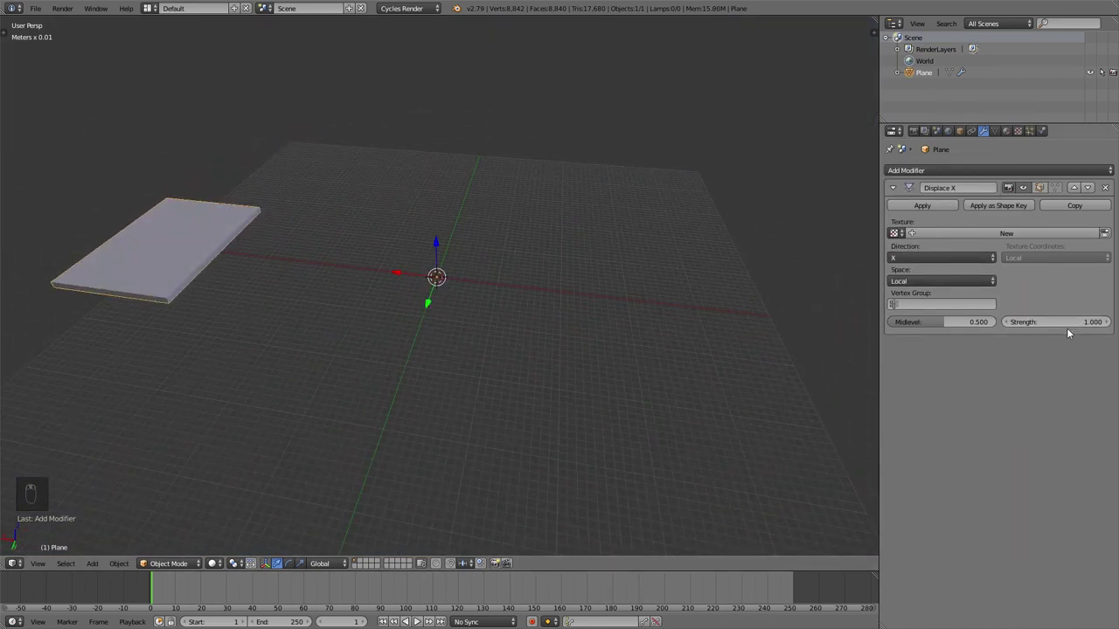
{"action": "mouse_move", "coordinate": [1066, 327]}
{"action": "left_mouse_down"}
{"action": "mouse_move", "coordinate": [794, 327]}
{"action": "mouse_move", "coordinate": [1092, 328]}
{"action": "mouse_move", "coordinate": [909, 327]}
{"action": "mouse_move", "coordinate": [1061, 322]}
{"action": "left_mouse_up"}
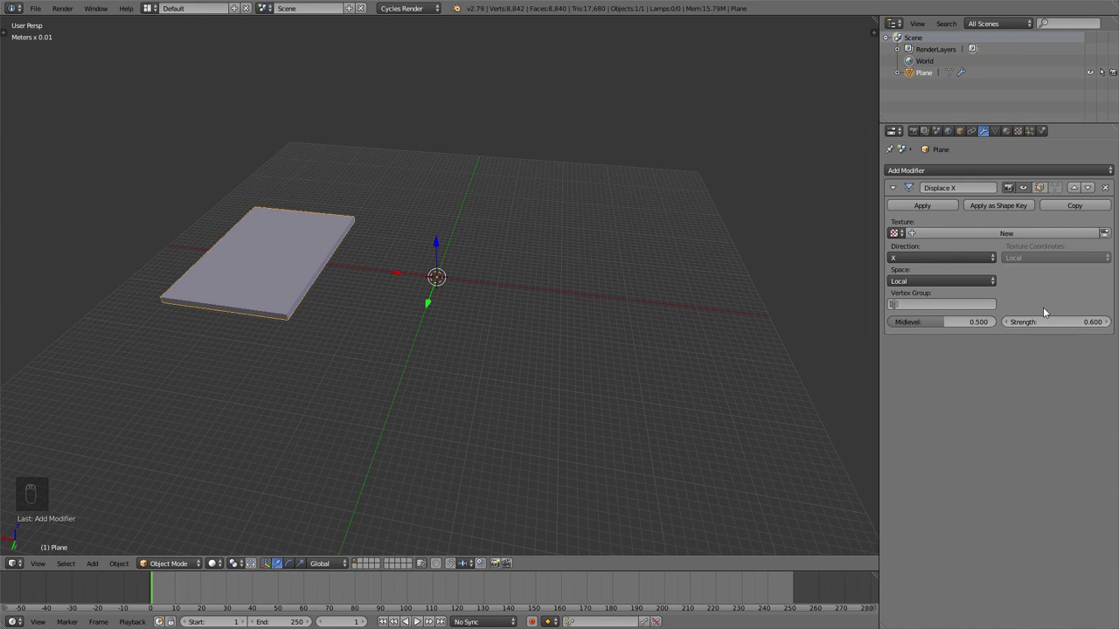
Set the Displace X modifier's strength to 0.003
{"action": "left_click", "coordinate": [1047, 323]}
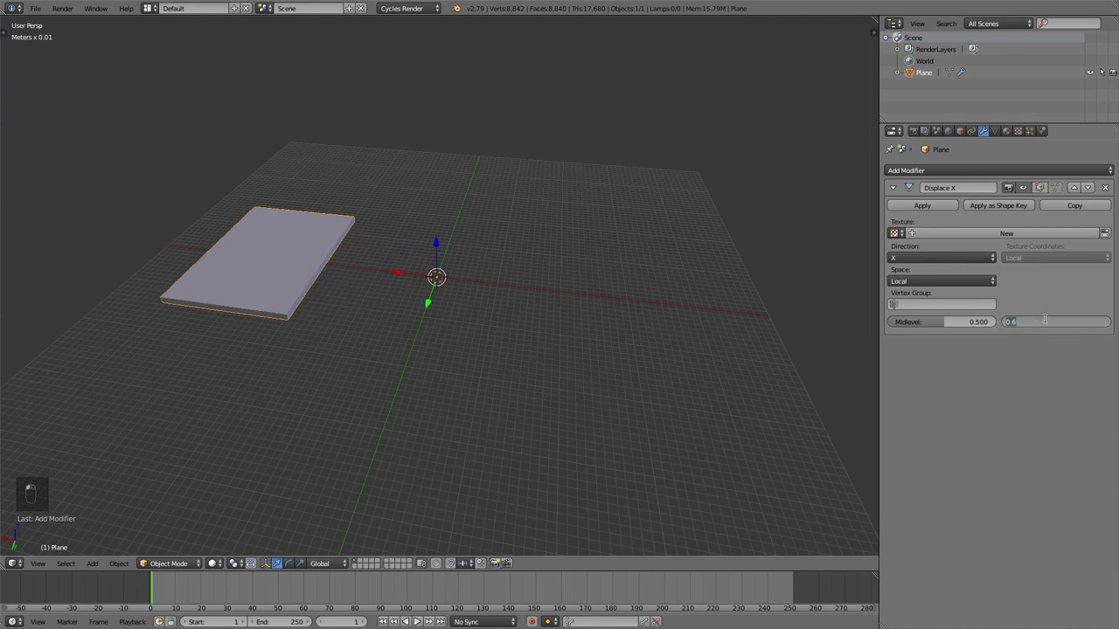
{"action": "type", "text": "0"}
{"action": "type", "text": "03"}
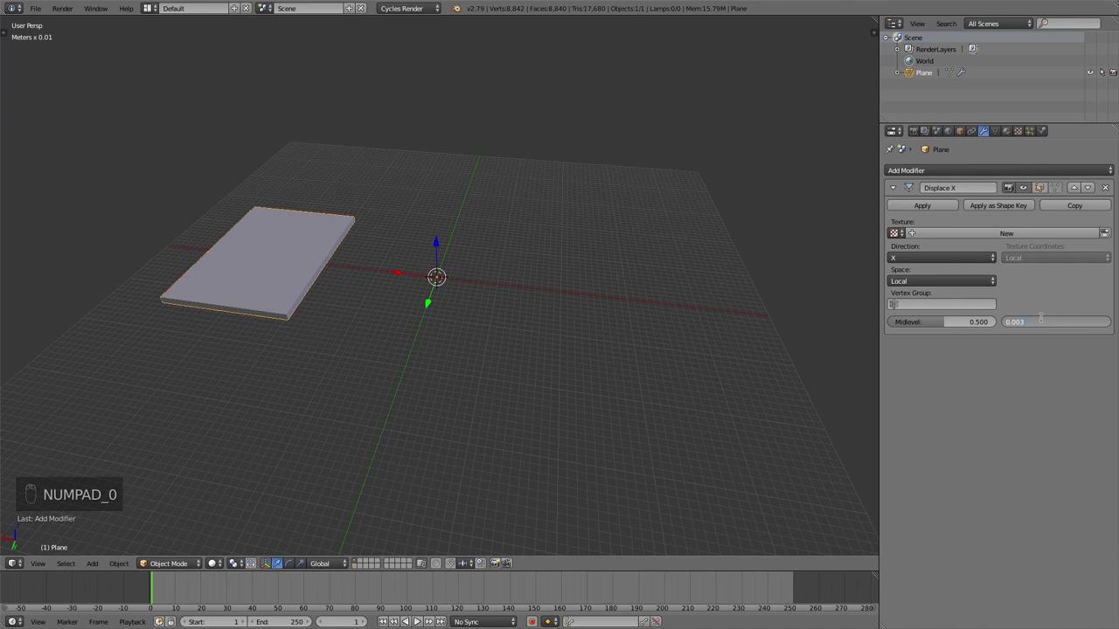
{"action": "key", "text": "Return"}
Create a new texture for the Displace X modifier and name it "disp horizontal"
{"action": "scroll", "coordinate": [521, 307], "scroll_direction": "up", "scroll_amount": 4}
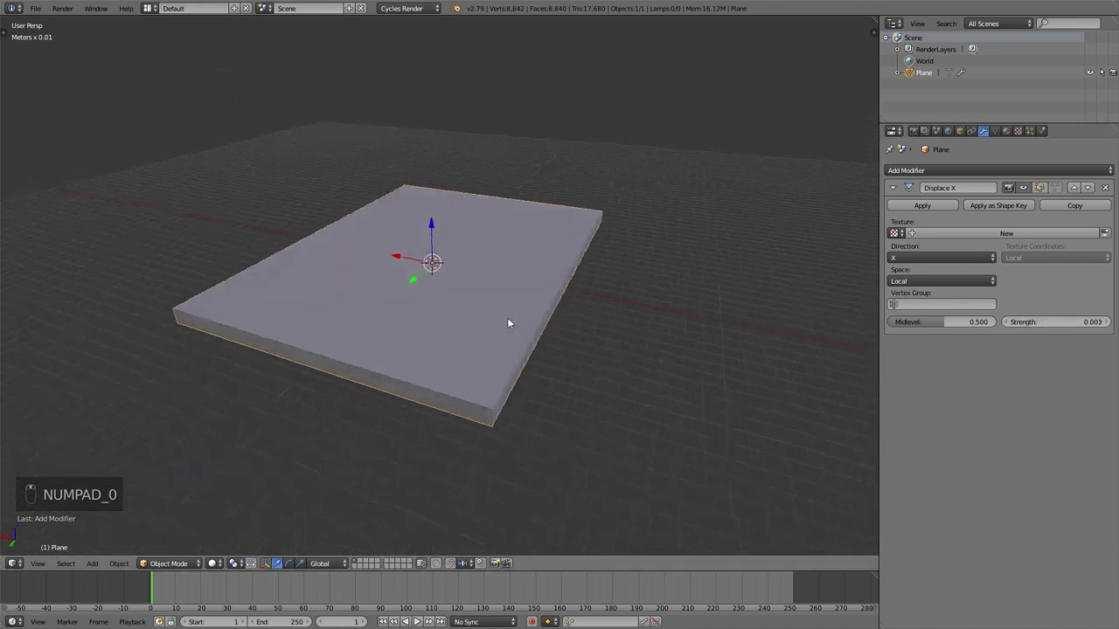
{"action": "middle_click_drag", "start_coordinate": [513, 313], "coordinate": [622, 335]}
{"action": "scroll", "coordinate": [620, 329], "scroll_direction": "up", "scroll_amount": 3}
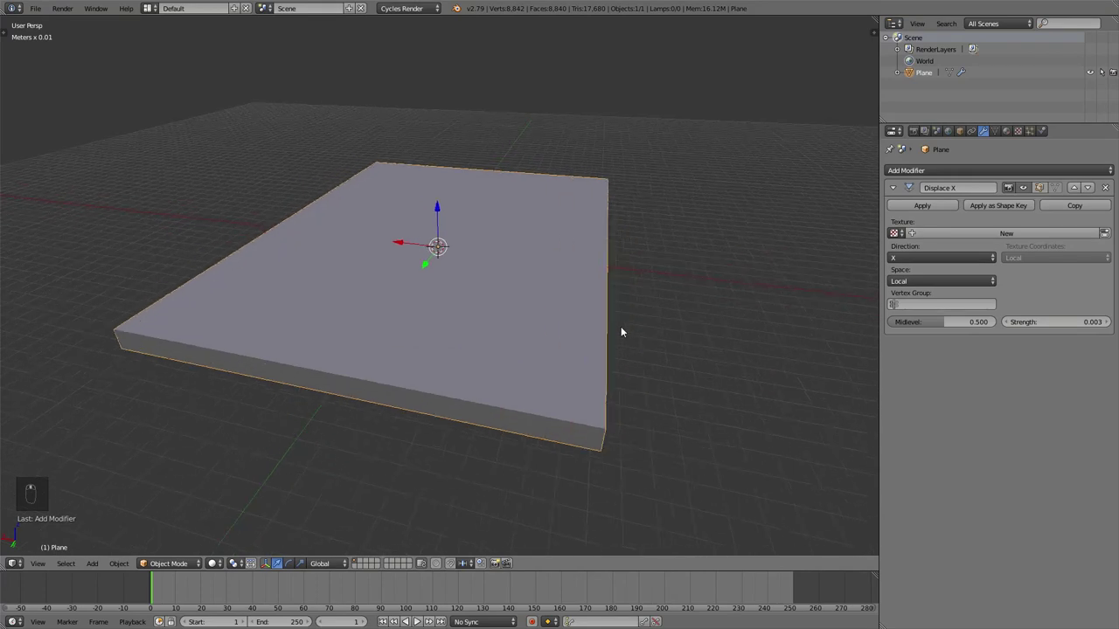
{"action": "left_click", "coordinate": [999, 233]}
{"action": "left_click", "coordinate": [998, 232]}
{"action": "type", "text": "disp_hi"}
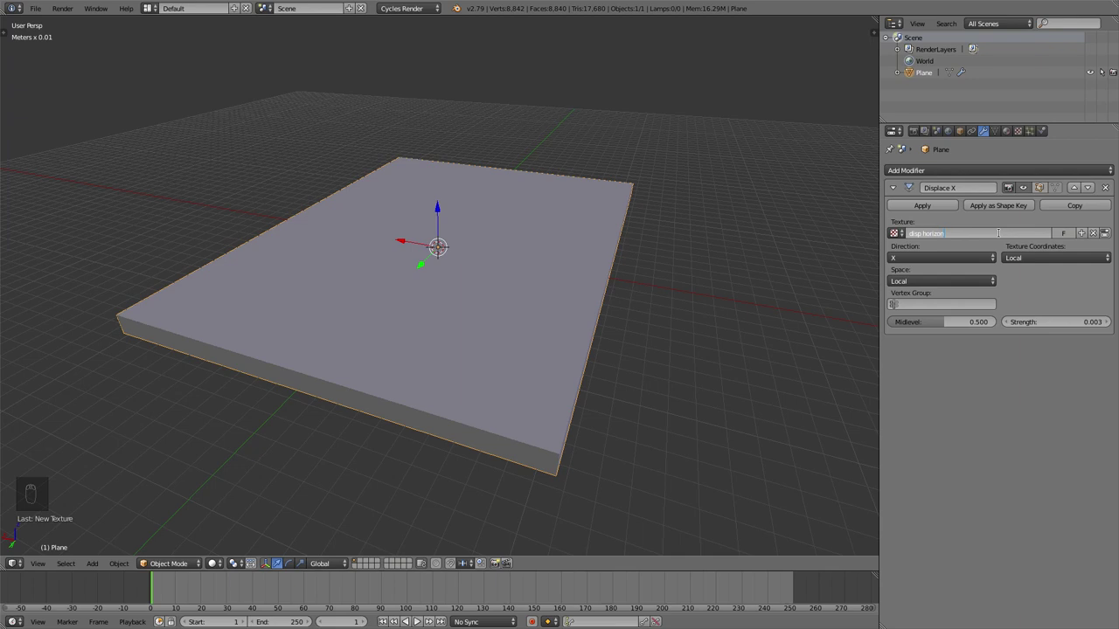
{"action": "key", "text": "Return"}
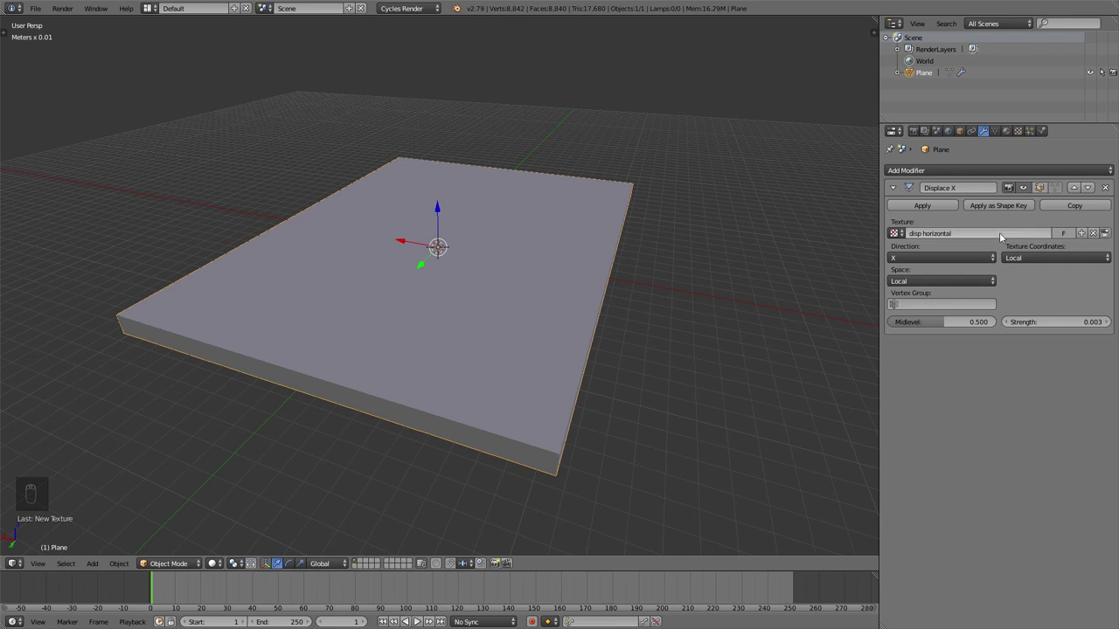
Open the disp horizontal texture's settings and change its type to Clouds
{"action": "middle_click_drag", "start_coordinate": [663, 280], "coordinate": [508, 275]}
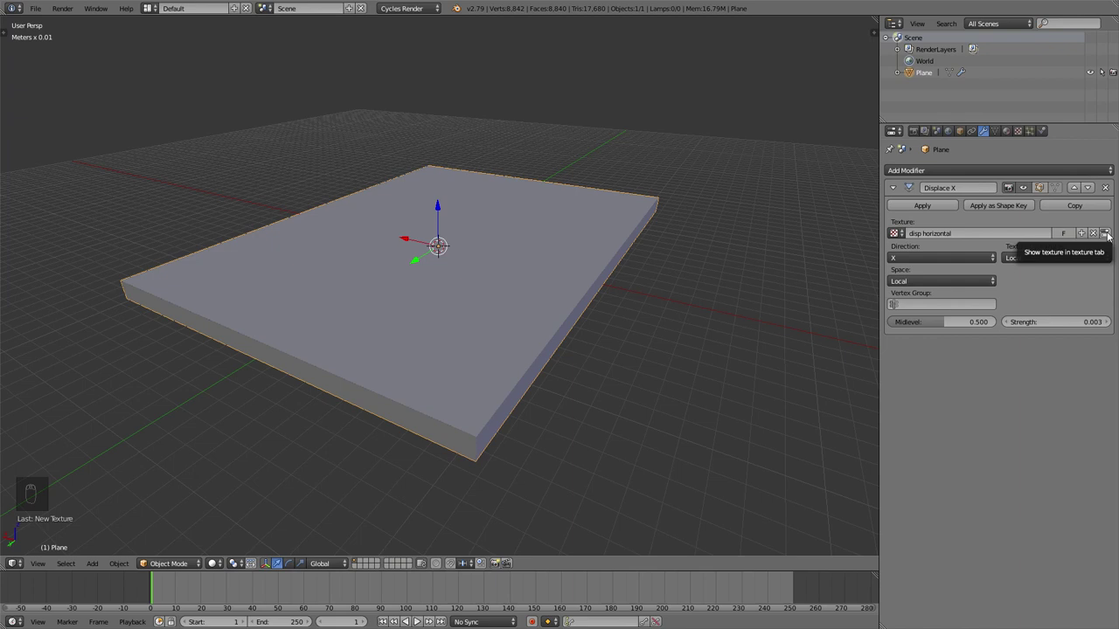
{"action": "left_click", "coordinate": [1105, 234]}
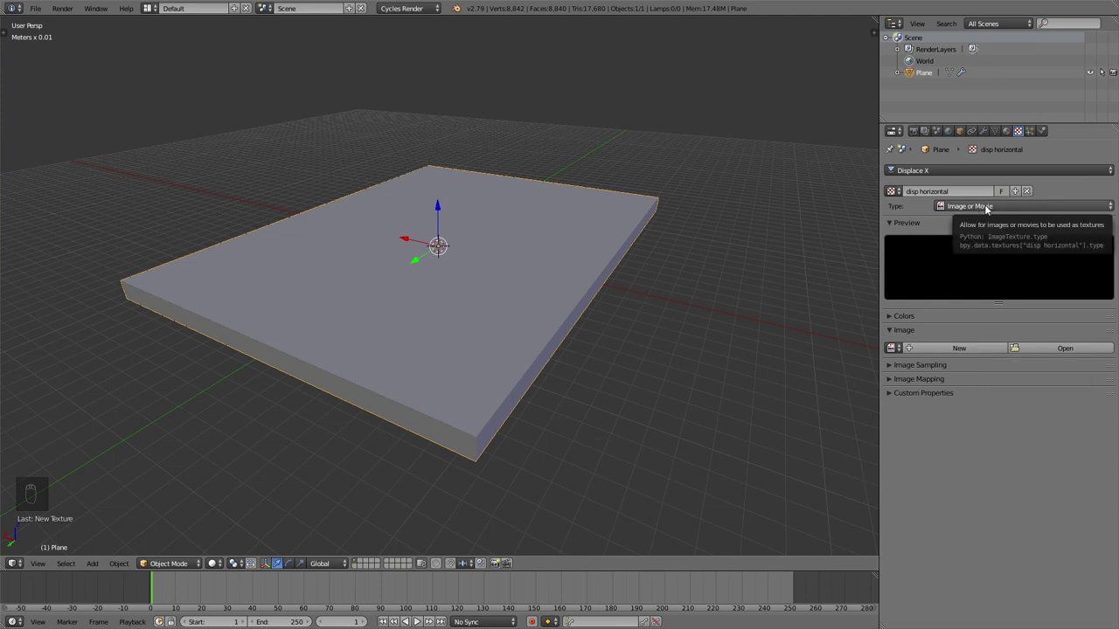
{"action": "left_click", "coordinate": [986, 208]}
{"action": "left_click", "coordinate": [926, 221]}
{"action": "left_click", "coordinate": [944, 206]}
{"action": "left_click", "coordinate": [958, 245]}
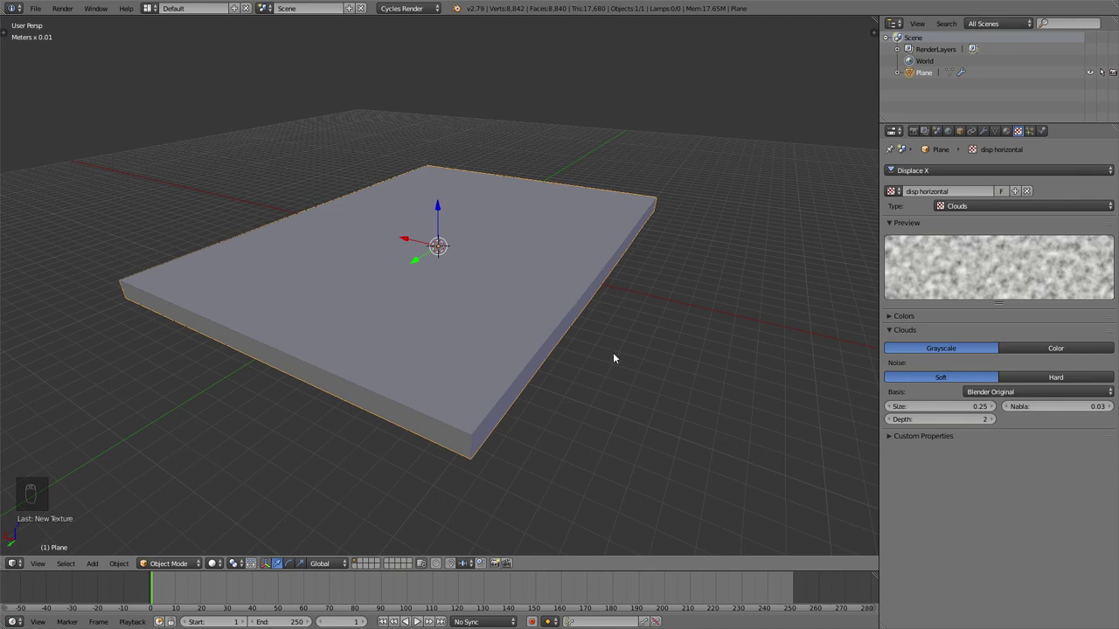
Try a Clouds texture size of 0.0001 and inspect the displaced side of the slab up close
{"action": "mouse_move", "coordinate": [621, 313]}
{"action": "middle_mouse_down"}
{"action": "mouse_move", "coordinate": [584, 312]}
{"action": "mouse_move", "coordinate": [545, 387]}
{"action": "mouse_move", "coordinate": [602, 304]}
{"action": "middle_mouse_up"}
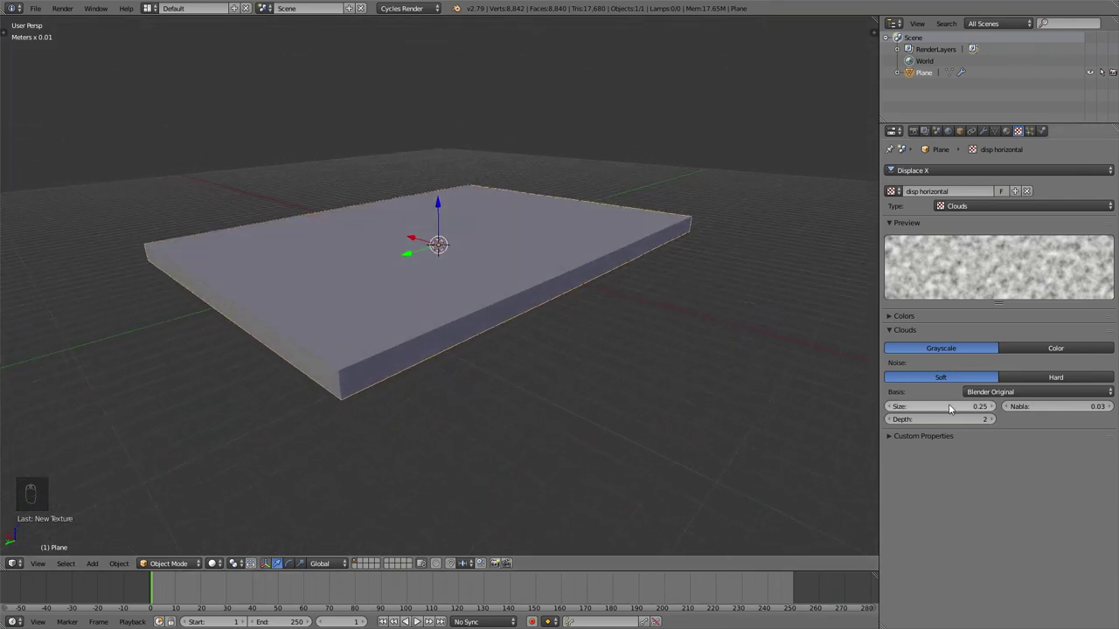
{"action": "left_click_drag", "start_coordinate": [950, 406], "coordinate": [900, 407]}
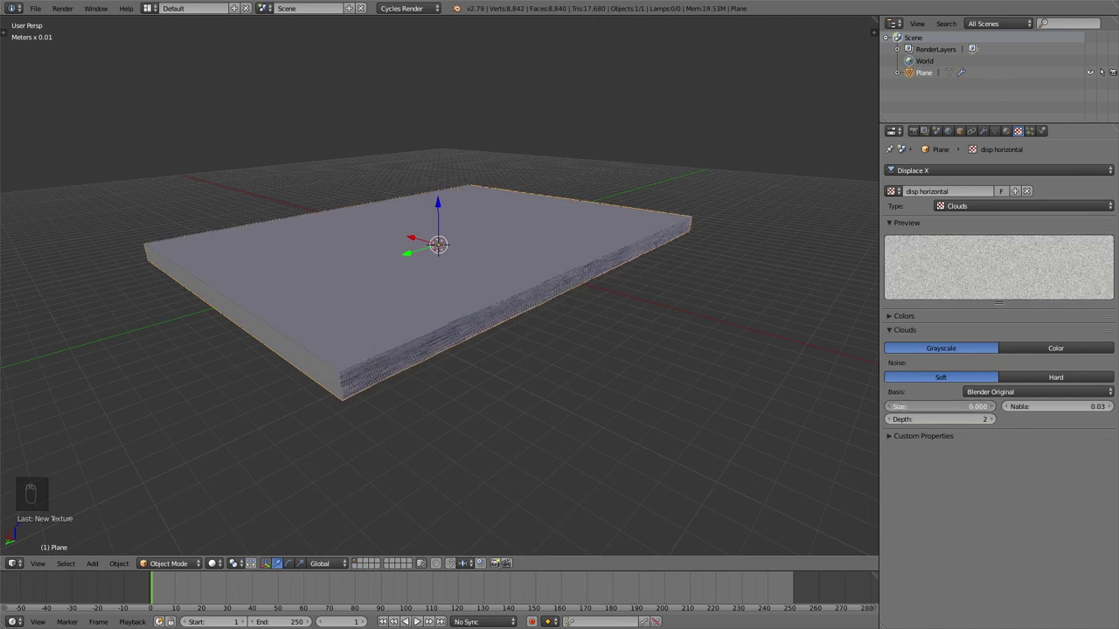
{"action": "scroll", "coordinate": [526, 269], "scroll_direction": "up", "scroll_amount": 3}
{"action": "scroll", "coordinate": [593, 295], "scroll_direction": "down", "scroll_amount": 3}
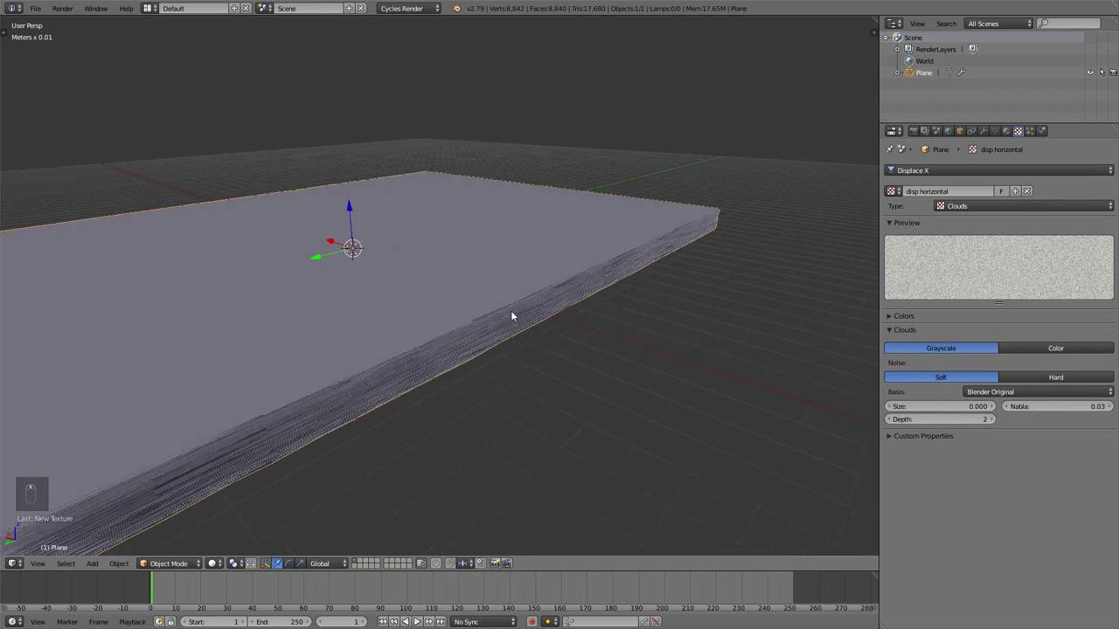
{"action": "left_click", "coordinate": [952, 406]}
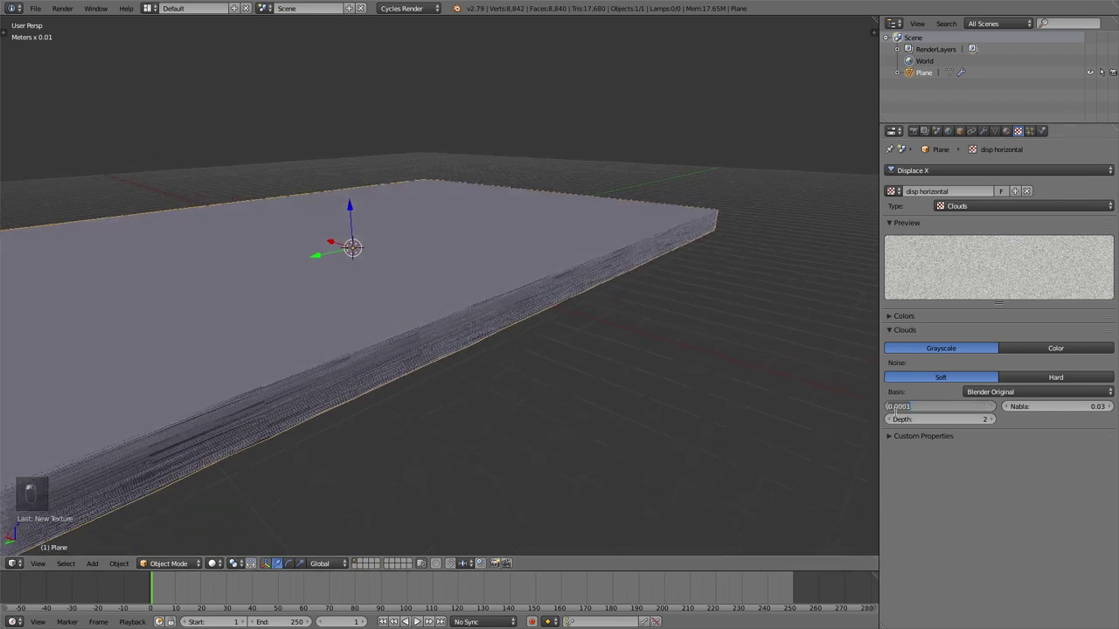
{"action": "key", "text": "Return"}
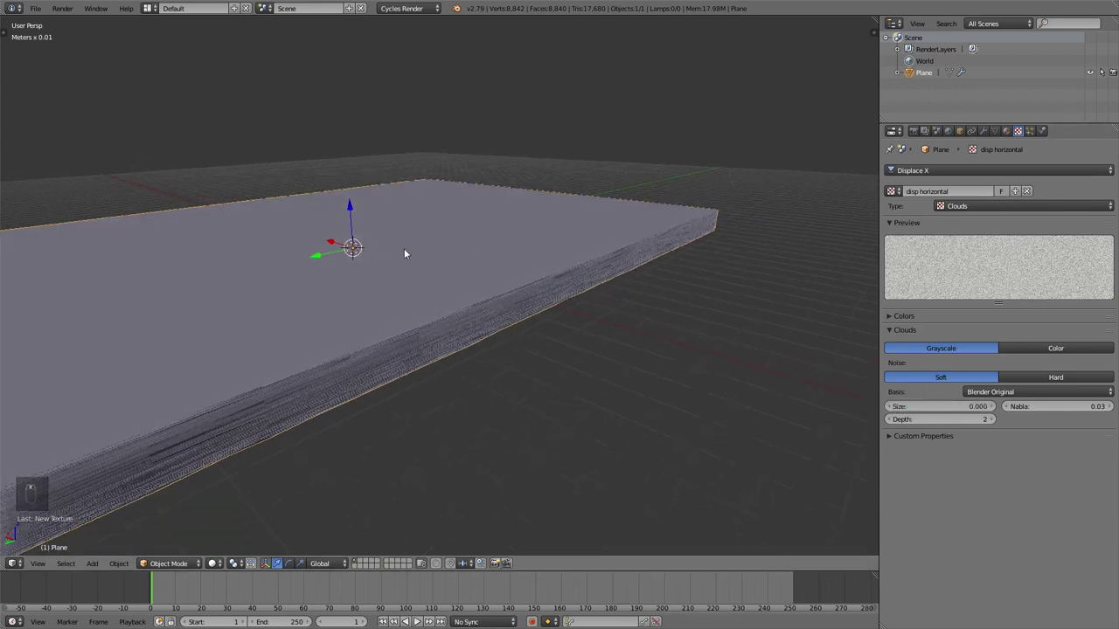
{"action": "middle_click_drag", "start_coordinate": [403, 254], "coordinate": [411, 234]}
{"action": "middle_click_drag", "start_coordinate": [394, 166], "coordinate": [556, 265]}
{"action": "middle_click_drag", "start_coordinate": [463, 270], "coordinate": [543, 237]}
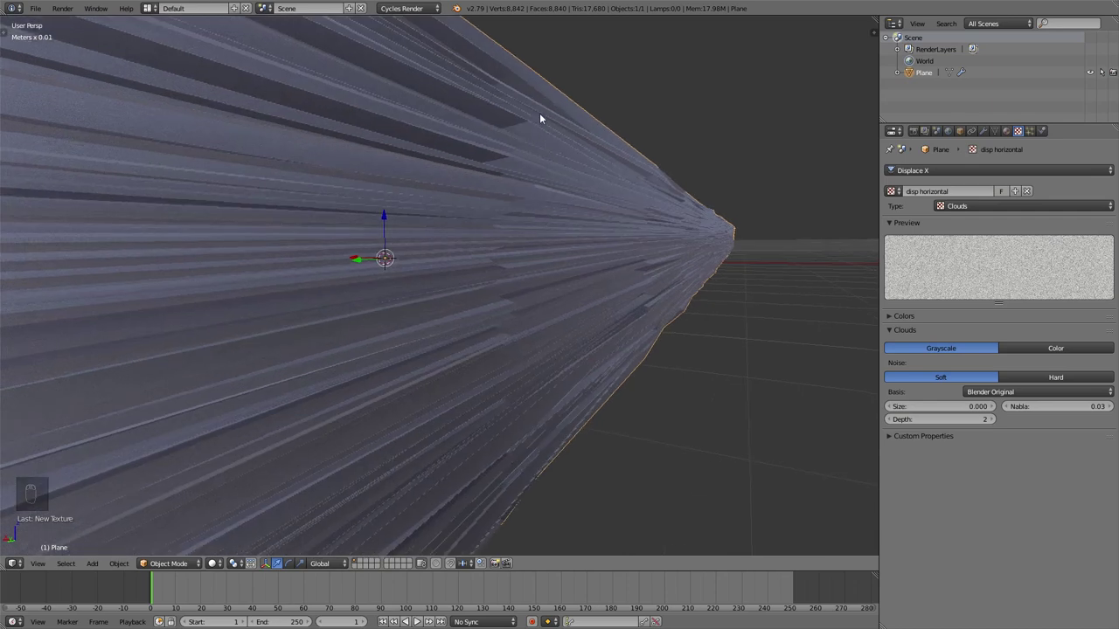
{"action": "middle_click_drag", "start_coordinate": [540, 165], "coordinate": [400, 209]}
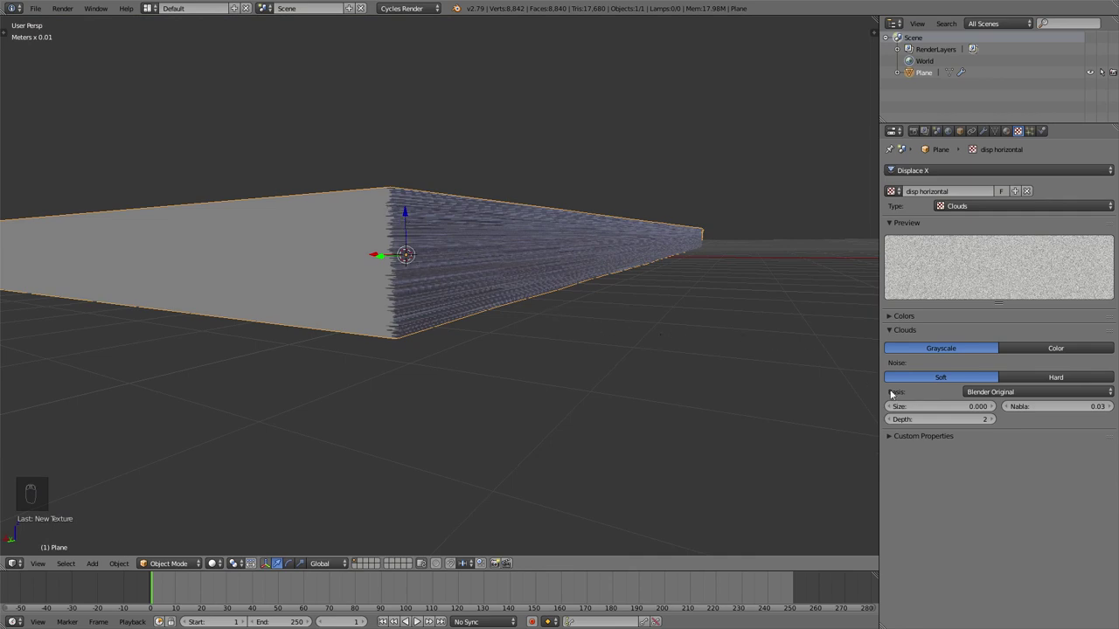
Set the Clouds texture's size to 0.01 and its depth to 10
{"action": "left_click", "coordinate": [955, 407]}
{"action": "type", "text": "0"}
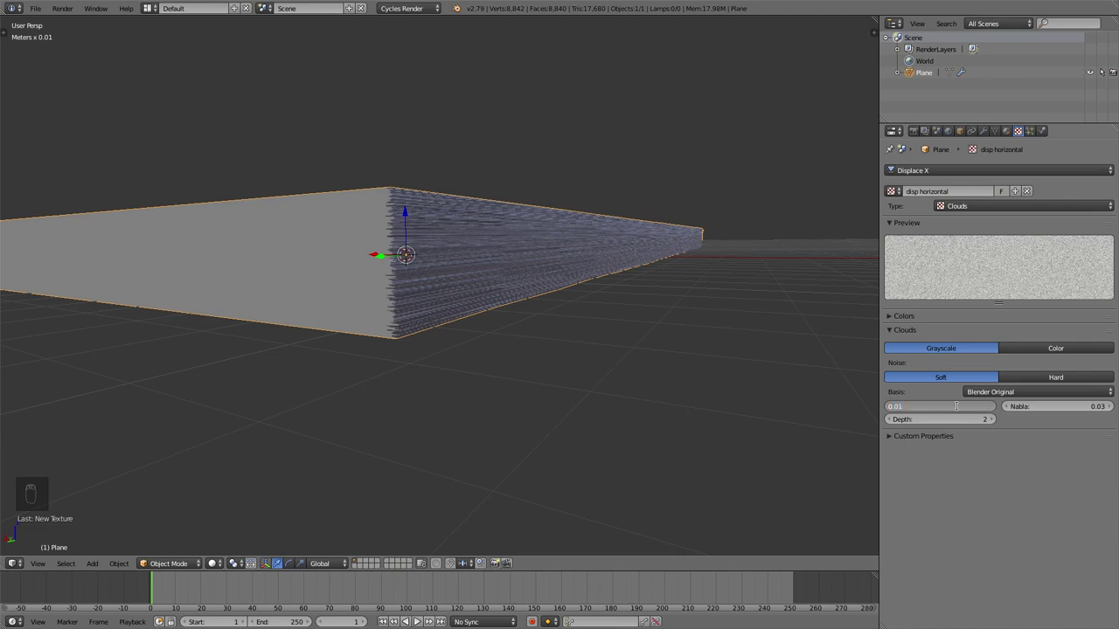
{"action": "type", "text": ".01"}
{"action": "key", "text": "Return"}
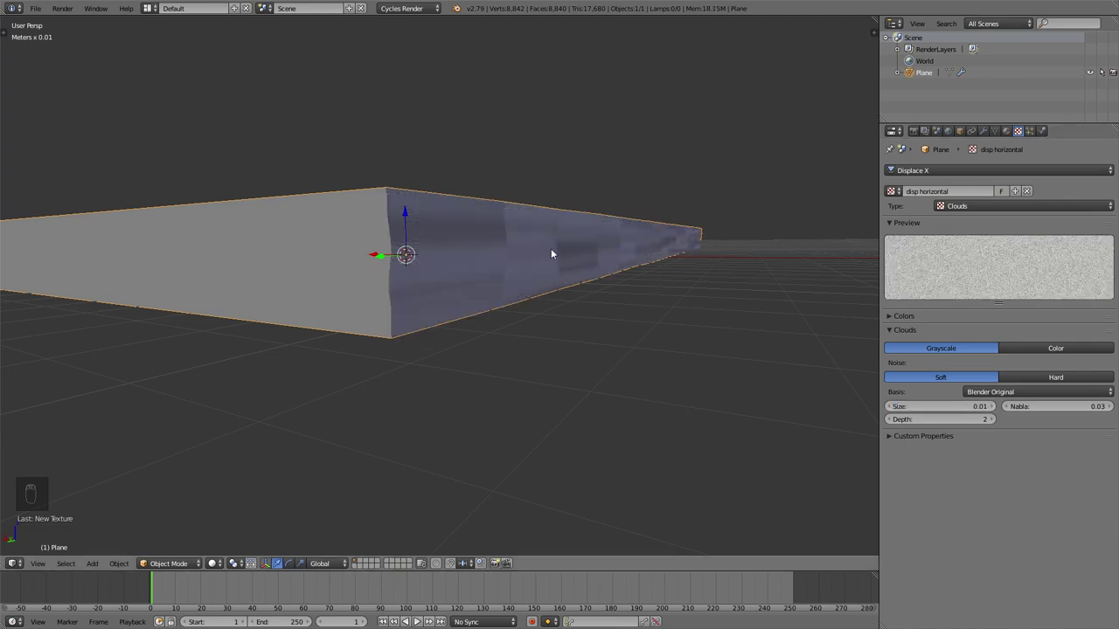
{"action": "middle_click_drag", "start_coordinate": [469, 318], "coordinate": [730, 338]}
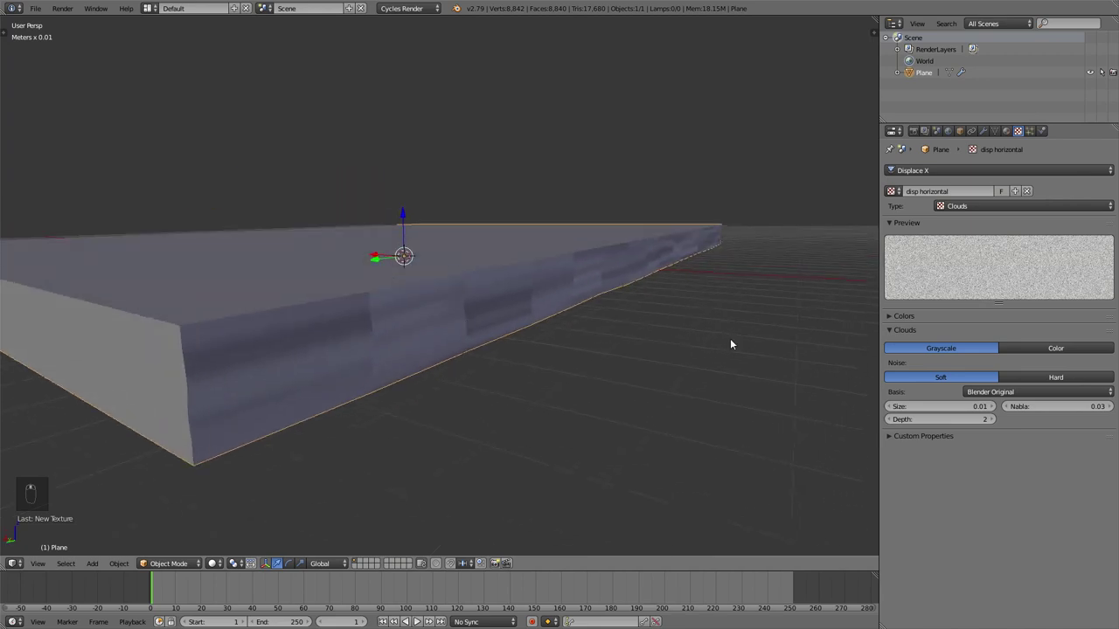
{"action": "left_click", "coordinate": [932, 418]}
{"action": "type", "text": "10"}
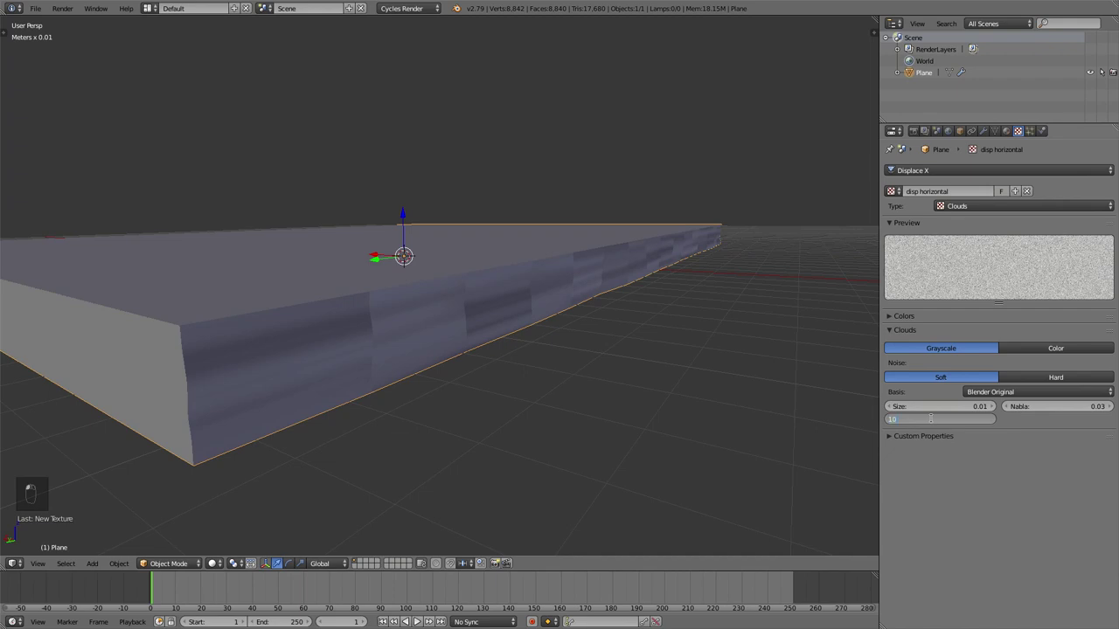
{"action": "key", "text": "Return"}
Examine the layered displacement along the slab's sides up close and from several angles
{"action": "middle_click_drag", "start_coordinate": [599, 312], "coordinate": [475, 318]}
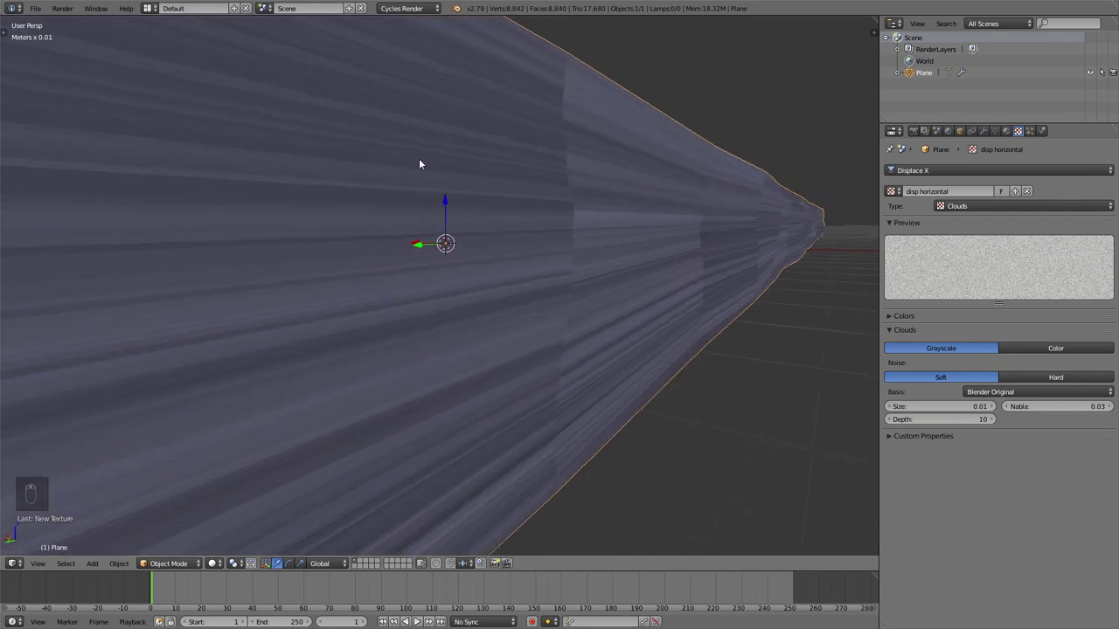
{"action": "scroll", "coordinate": [553, 279], "scroll_direction": "down", "scroll_amount": 5}
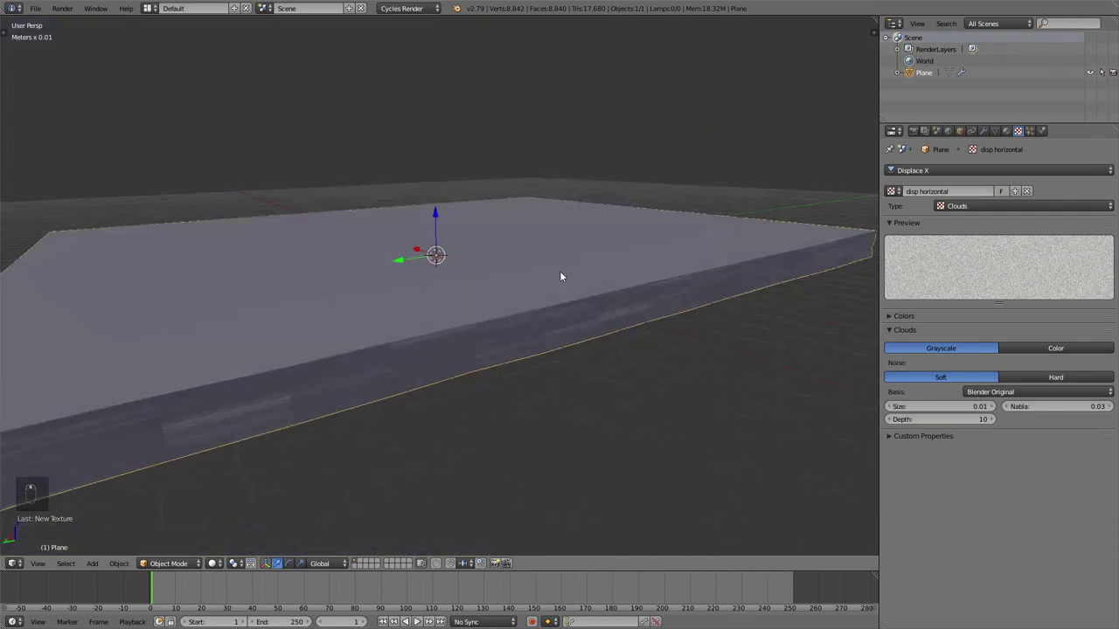
{"action": "middle_click_drag", "start_coordinate": [562, 277], "coordinate": [522, 315]}
{"action": "scroll", "coordinate": [524, 316], "scroll_direction": "down", "scroll_amount": 2}
{"action": "scroll", "coordinate": [532, 322], "scroll_direction": "up", "scroll_amount": 2}
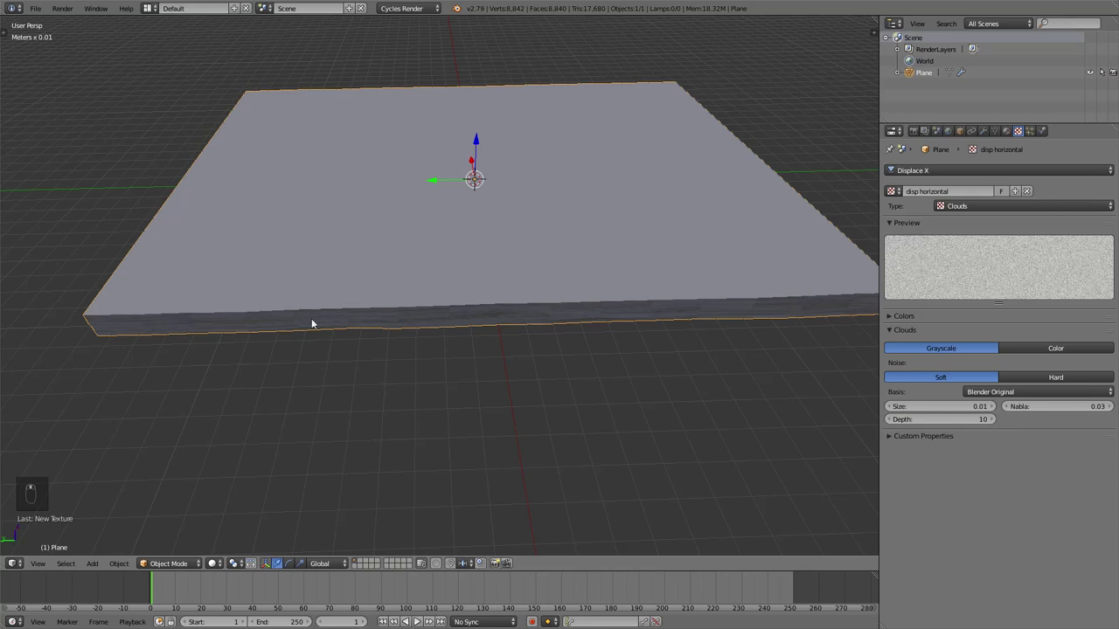
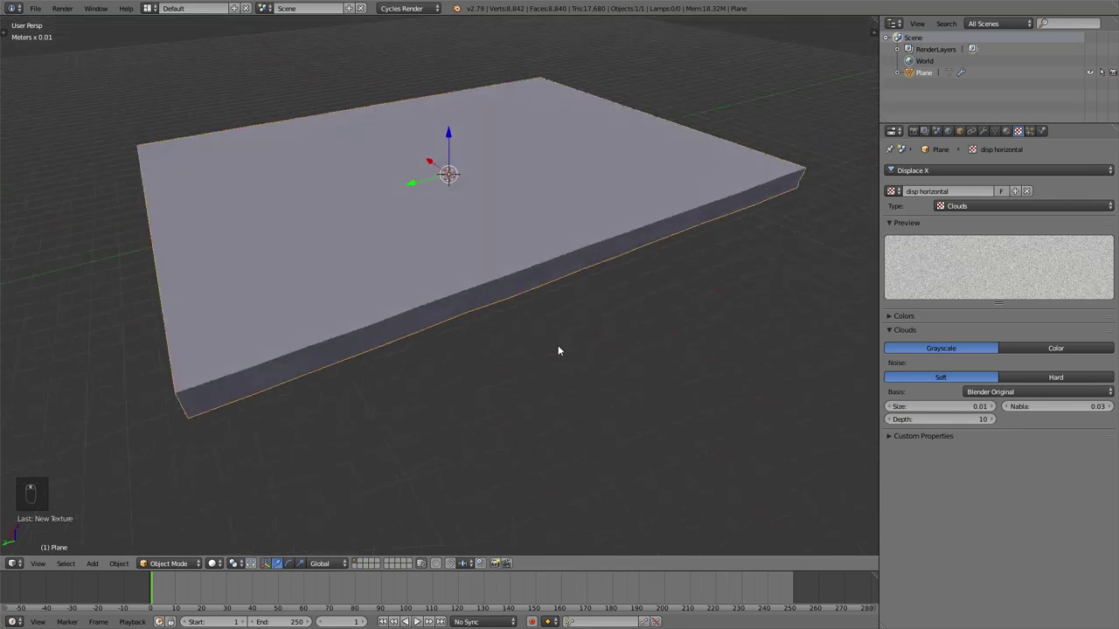
{"action": "scroll", "coordinate": [523, 341], "scroll_direction": "up", "scroll_amount": 3}
{"action": "scroll", "coordinate": [467, 315], "scroll_direction": "down", "scroll_amount": 3}
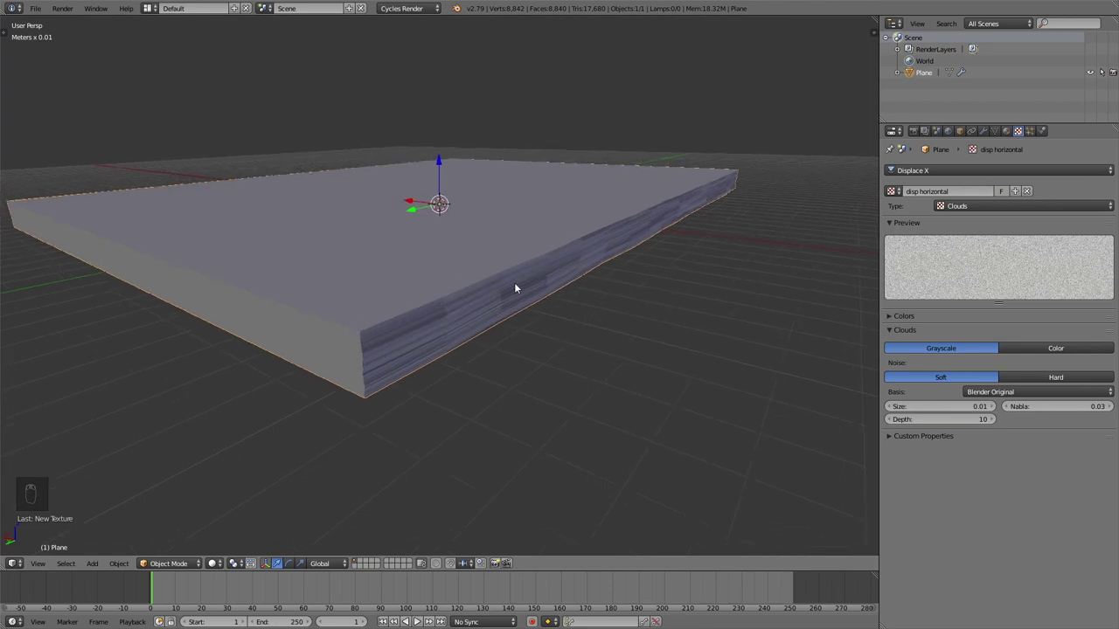
{"action": "scroll", "coordinate": [481, 320], "scroll_direction": "down", "scroll_amount": 3}
{"action": "middle_click_drag", "start_coordinate": [481, 320], "coordinate": [352, 264]}
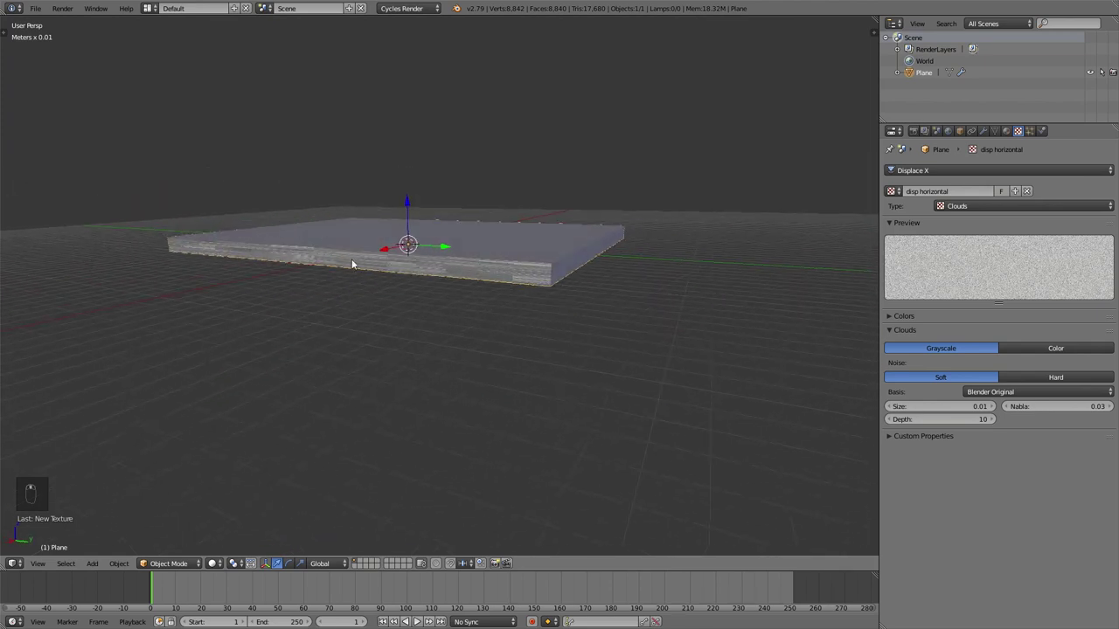
{"action": "middle_click_drag", "start_coordinate": [515, 249], "coordinate": [438, 288]}
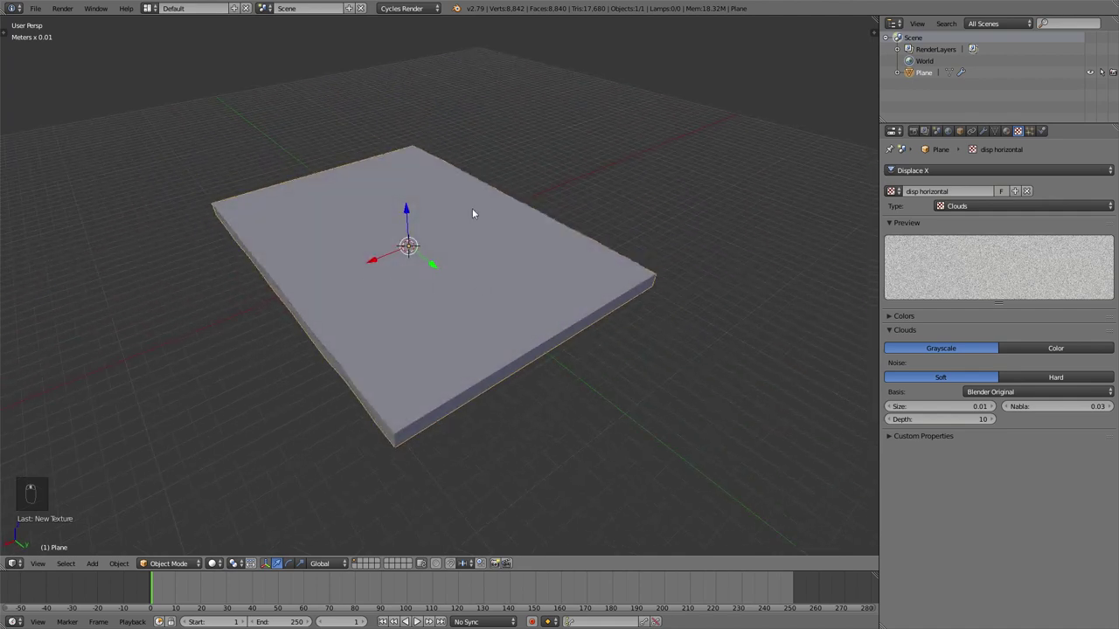
{"action": "middle_click_drag", "start_coordinate": [472, 214], "coordinate": [428, 298]}
Duplicate the Displace X modifier as "Displace Y" with its displacement direction set to Y
{"action": "left_click", "coordinate": [982, 132]}
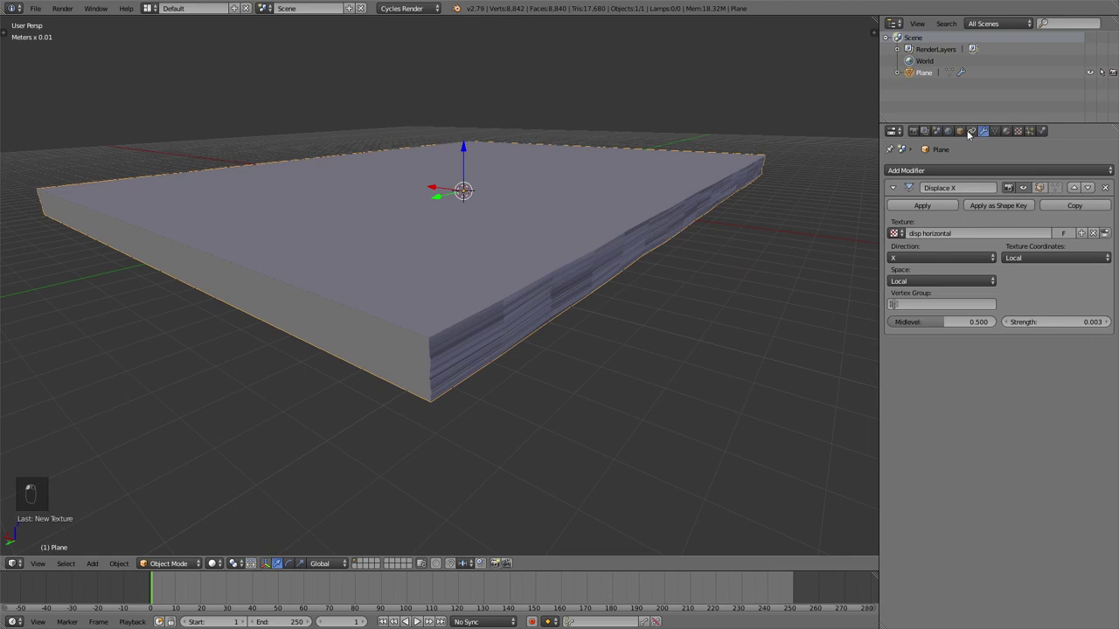
{"action": "left_click", "coordinate": [1091, 209]}
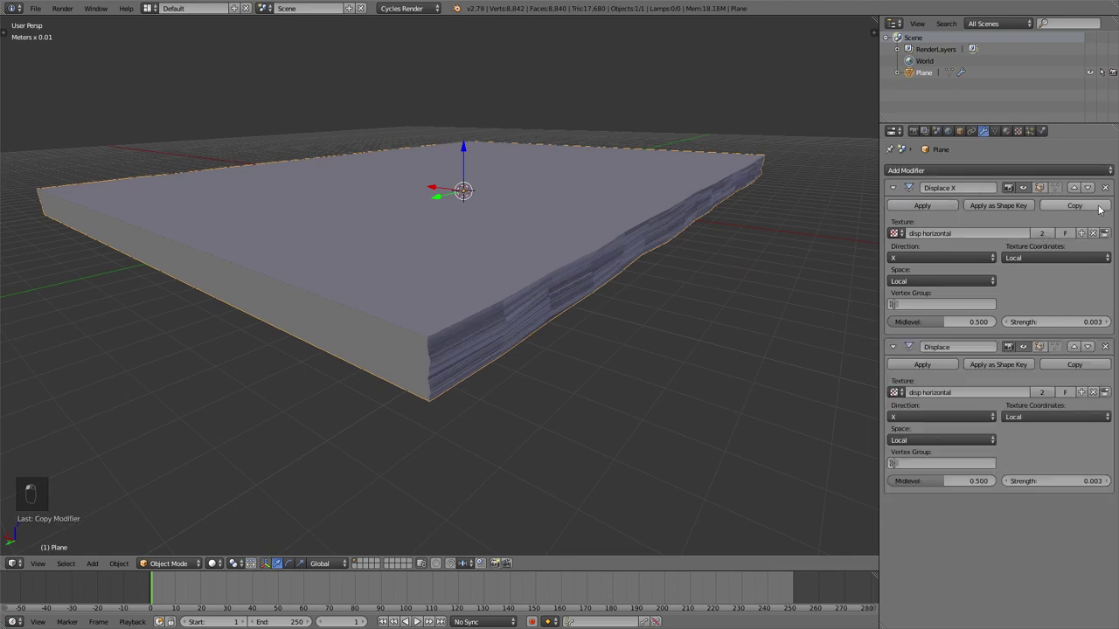
{"action": "double_click", "coordinate": [974, 347]}
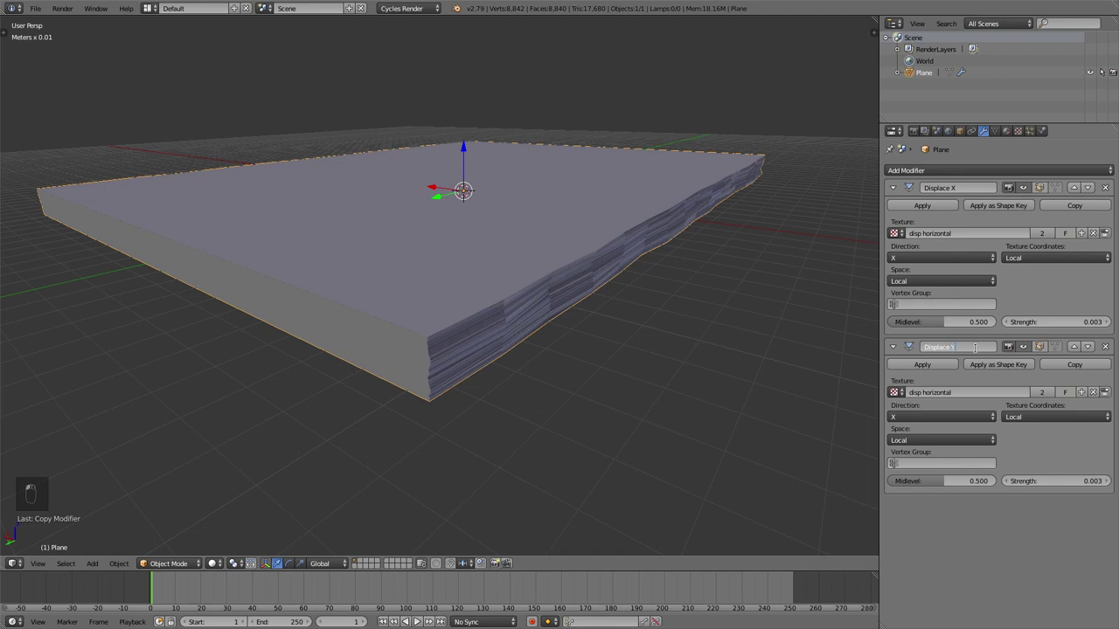
{"action": "key", "text": "Return"}
{"action": "left_click", "coordinate": [912, 418]}
{"action": "left_click", "coordinate": [909, 391]}
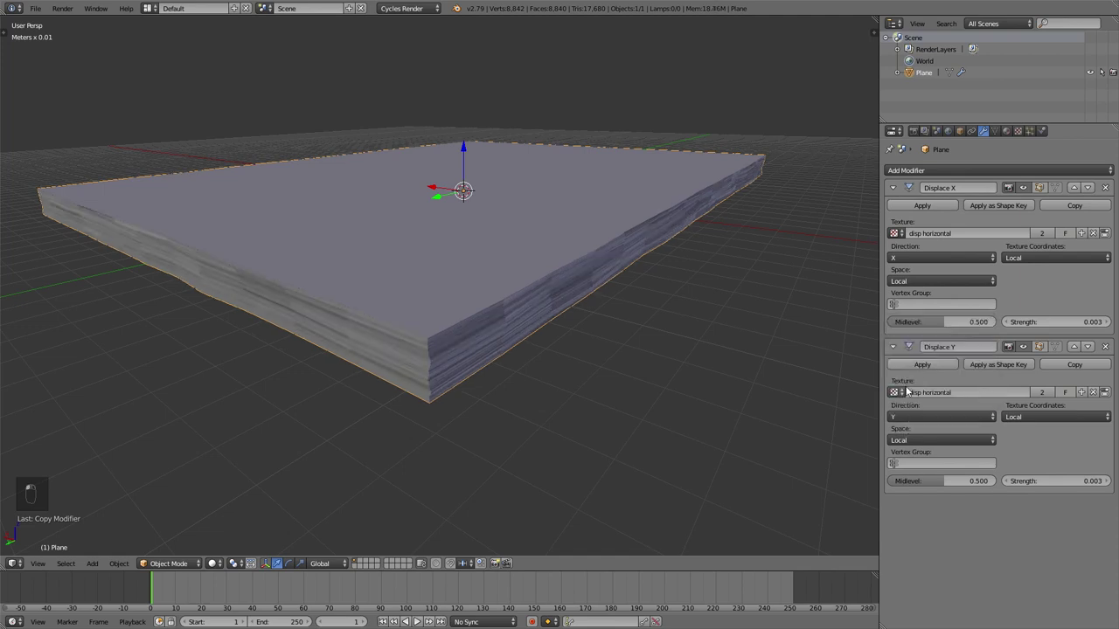
Inspect how the X and Y displacements shape the slab's corners and adjoining sides
{"action": "middle_click_drag", "start_coordinate": [339, 347], "coordinate": [451, 345]}
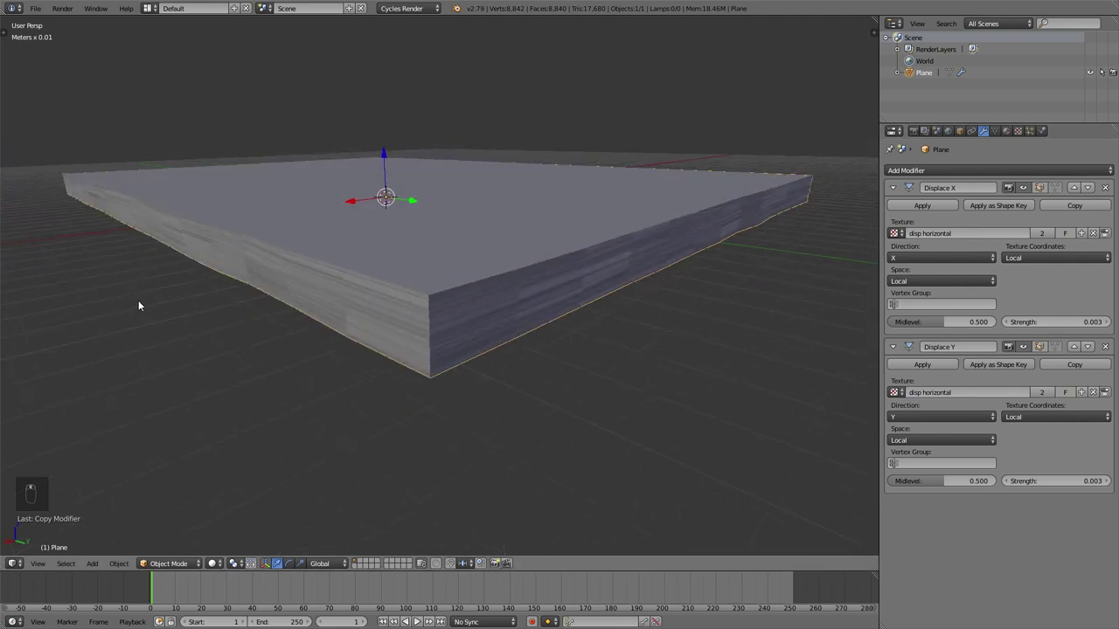
{"action": "scroll", "coordinate": [212, 299], "scroll_direction": "up", "scroll_amount": 5}
{"action": "scroll", "coordinate": [209, 306], "scroll_direction": "down", "scroll_amount": 4}
{"action": "middle_click_drag", "start_coordinate": [172, 309], "coordinate": [487, 248]}
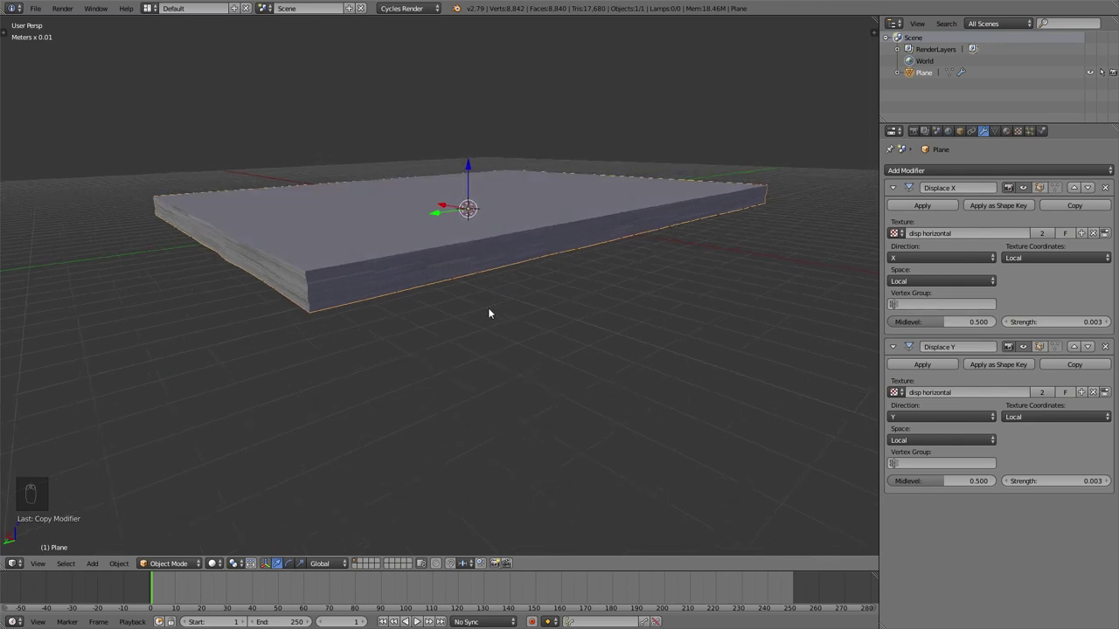
{"action": "scroll", "coordinate": [467, 319], "scroll_direction": "up", "scroll_amount": 4}
{"action": "middle_click_drag", "start_coordinate": [336, 310], "coordinate": [502, 352]}
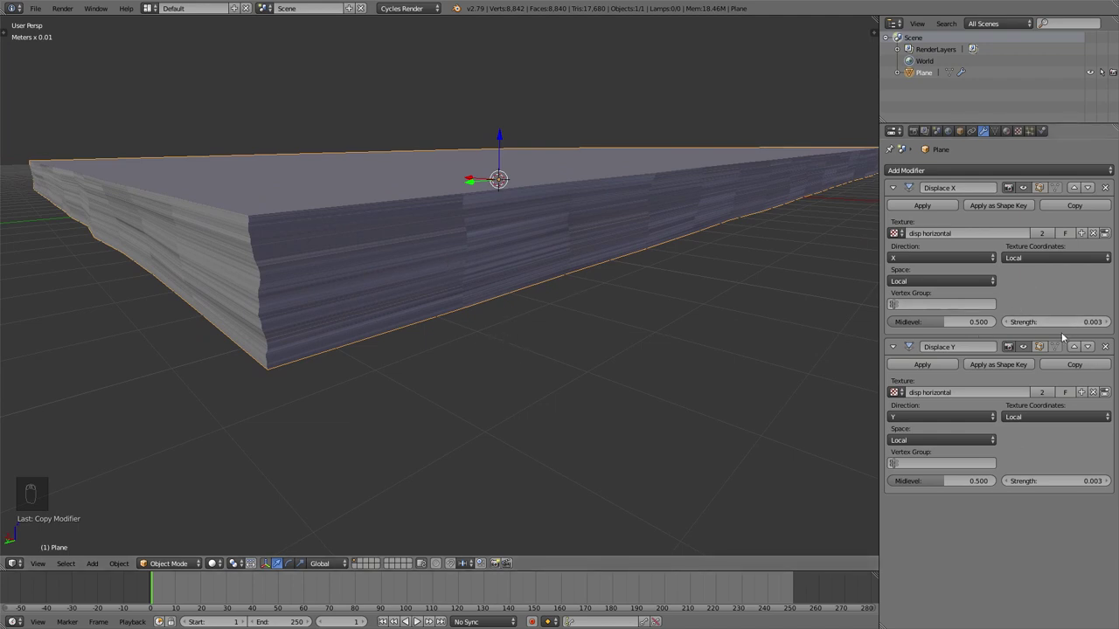
{"action": "middle_click_drag", "start_coordinate": [348, 337], "coordinate": [358, 339]}
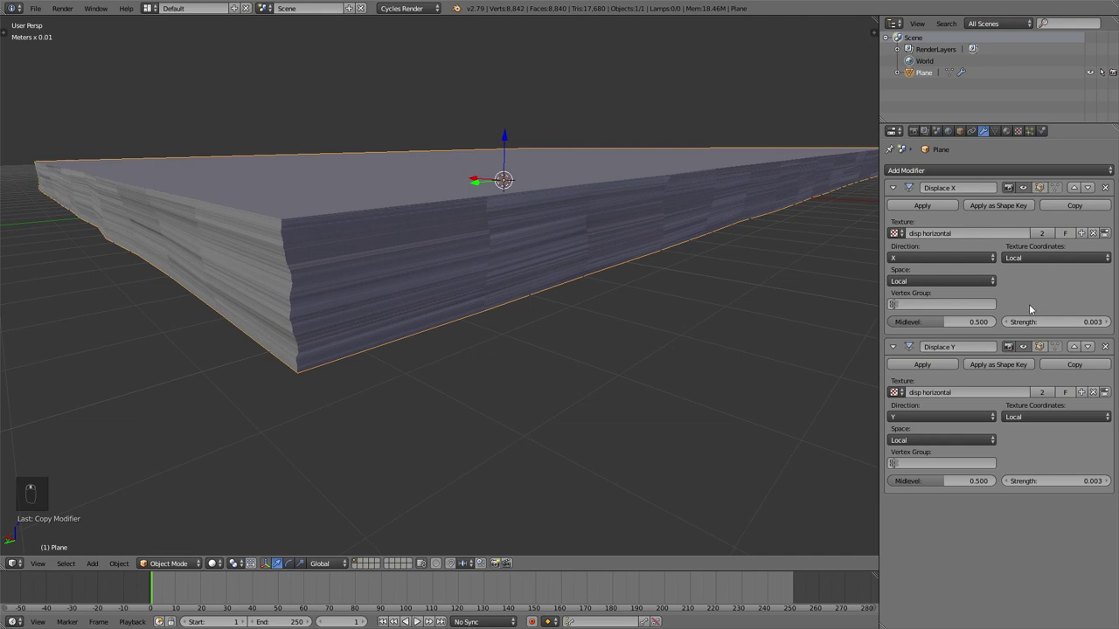
Set the Displace Y modifier's strength to 0.005 and check the stack's sides and corners
{"action": "left_click", "coordinate": [1061, 481]}
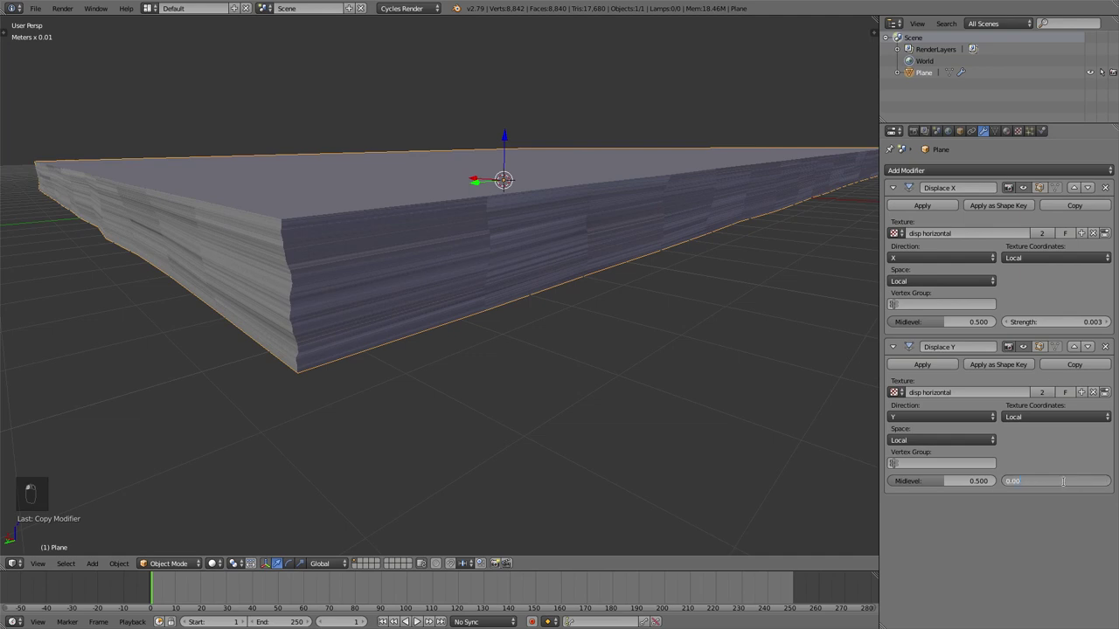
{"action": "type", "text": "0.005"}
{"action": "key", "text": "Return"}
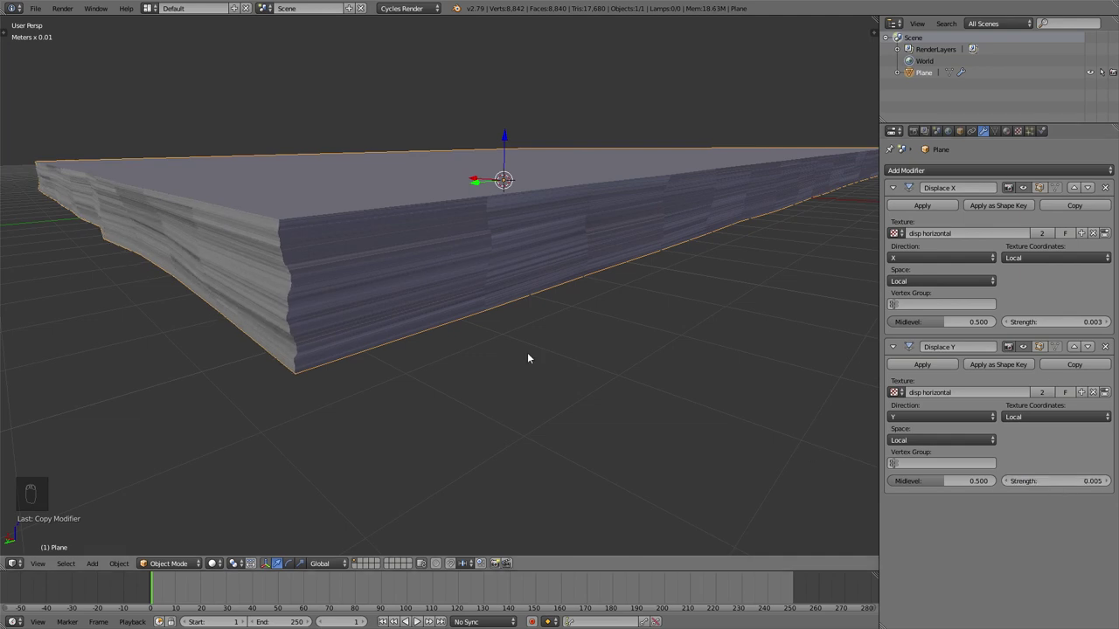
{"action": "middle_click_drag", "start_coordinate": [527, 353], "coordinate": [393, 281]}
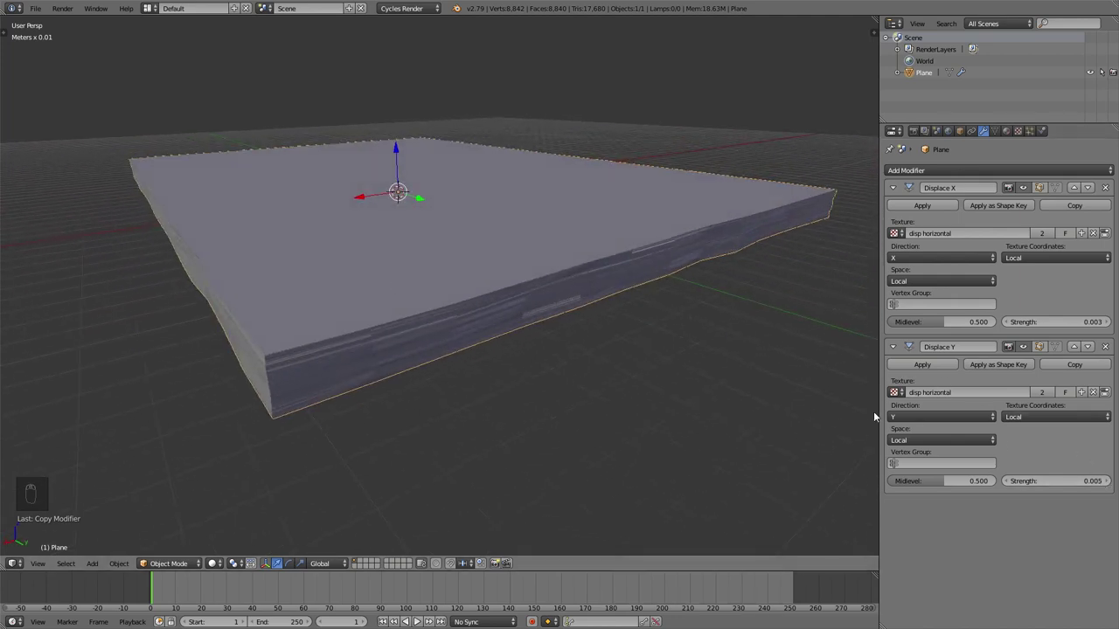
{"action": "middle_click_drag", "start_coordinate": [433, 252], "coordinate": [294, 238]}
{"action": "scroll", "coordinate": [252, 260], "scroll_direction": "up", "scroll_amount": 4}
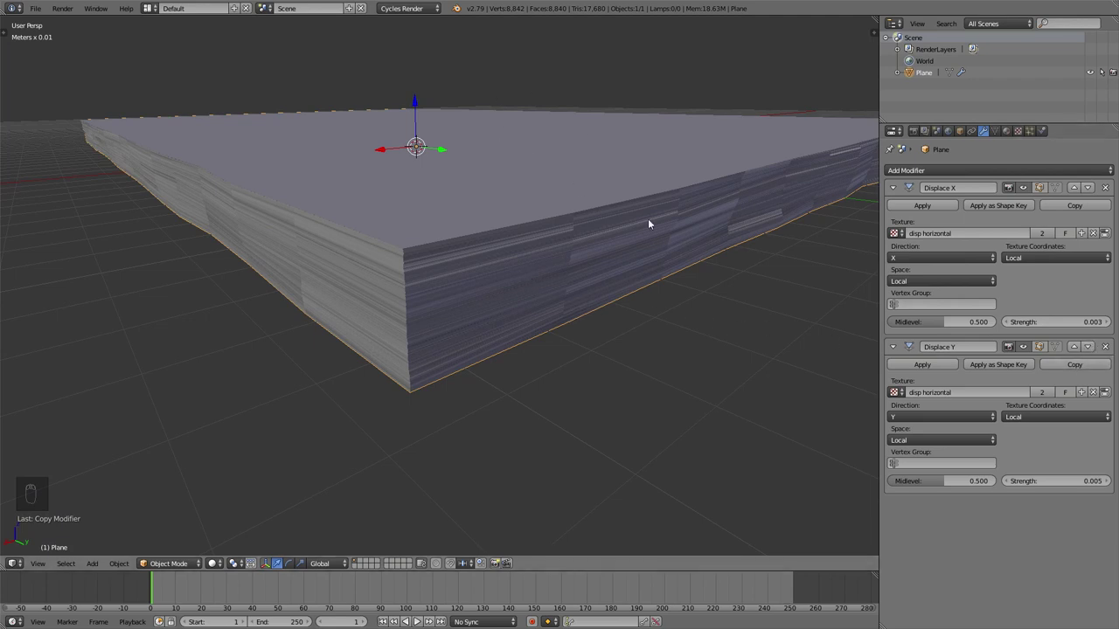
Add a third Displace modifier named "Displace Z" with its displacement direction set to Z, collapsing the X and Y modifiers first
{"action": "left_click", "coordinate": [893, 189]}
{"action": "left_click", "coordinate": [894, 207]}
{"action": "left_click", "coordinate": [911, 171]}
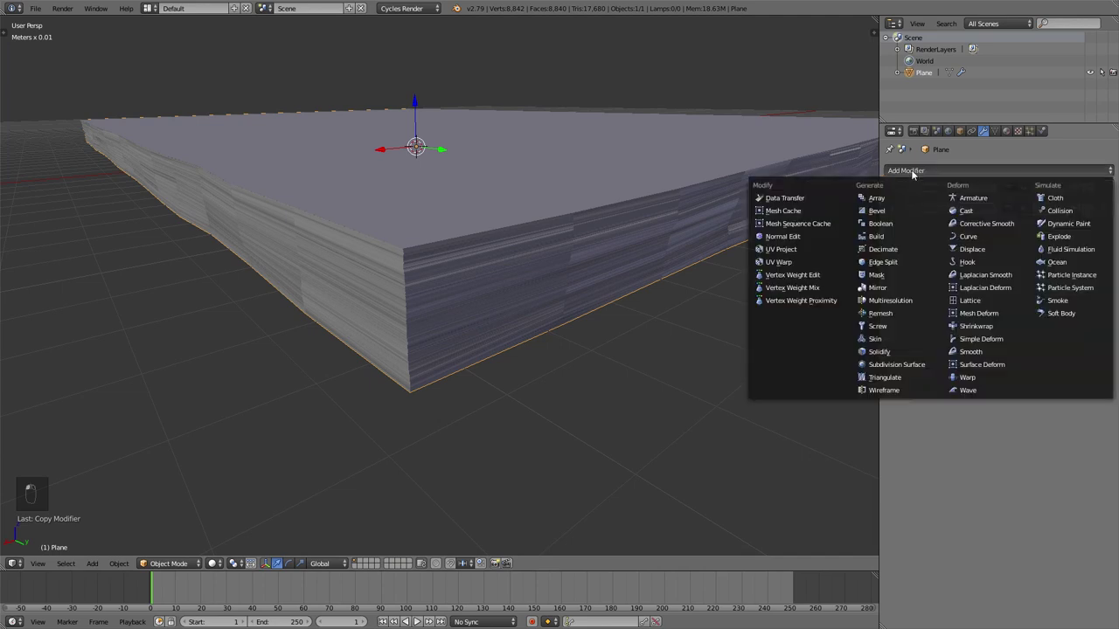
{"action": "left_click", "coordinate": [977, 249]}
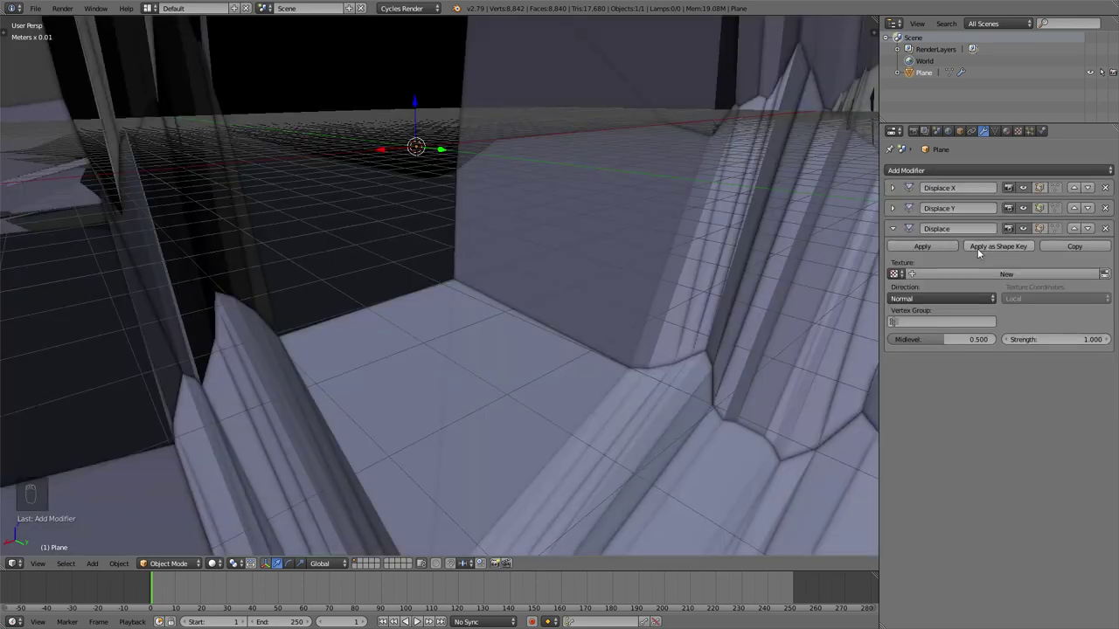
{"action": "left_click", "coordinate": [972, 228]}
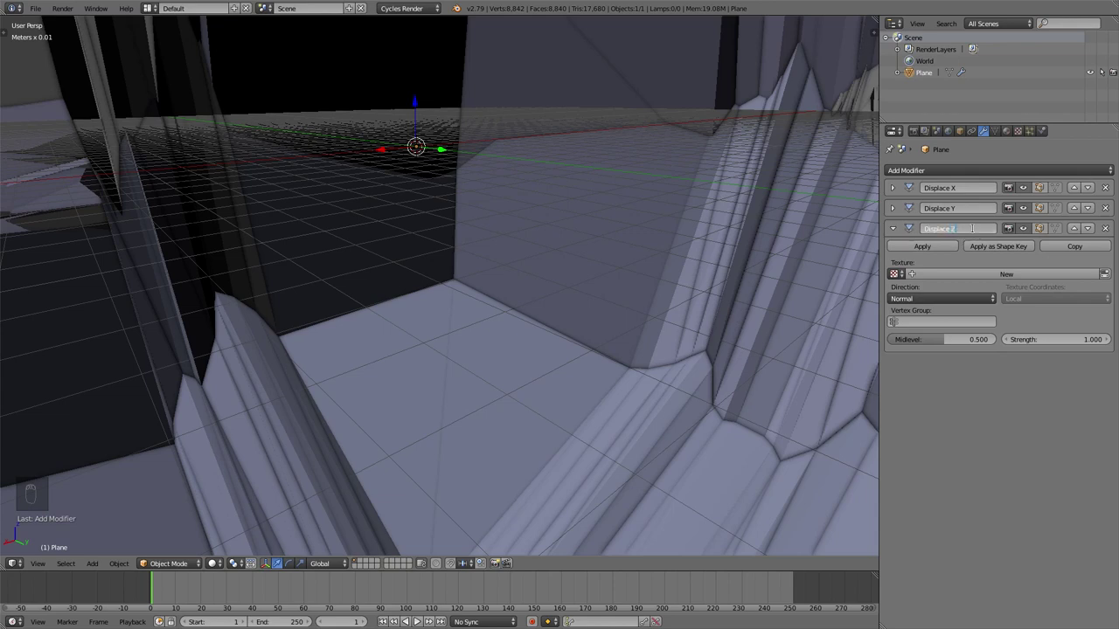
{"action": "key", "text": "Return"}
{"action": "left_click", "coordinate": [973, 299]}
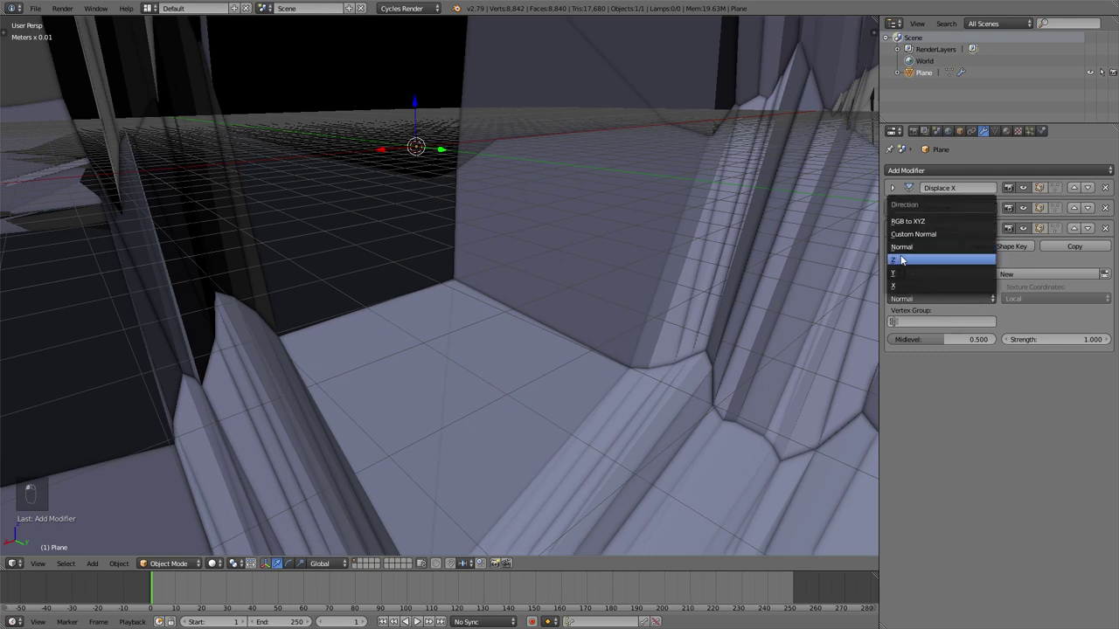
{"action": "left_click", "coordinate": [901, 260]}
{"action": "middle_click_drag", "start_coordinate": [740, 256], "coordinate": [551, 237]}
{"action": "scroll", "coordinate": [504, 125], "scroll_direction": "down", "scroll_amount": 3}
{"action": "scroll", "coordinate": [505, 131], "scroll_direction": "up", "scroll_amount": 3}
Give the Displace Z modifier its own copy of the texture, named "disp vertical"
{"action": "left_click", "coordinate": [991, 273]}
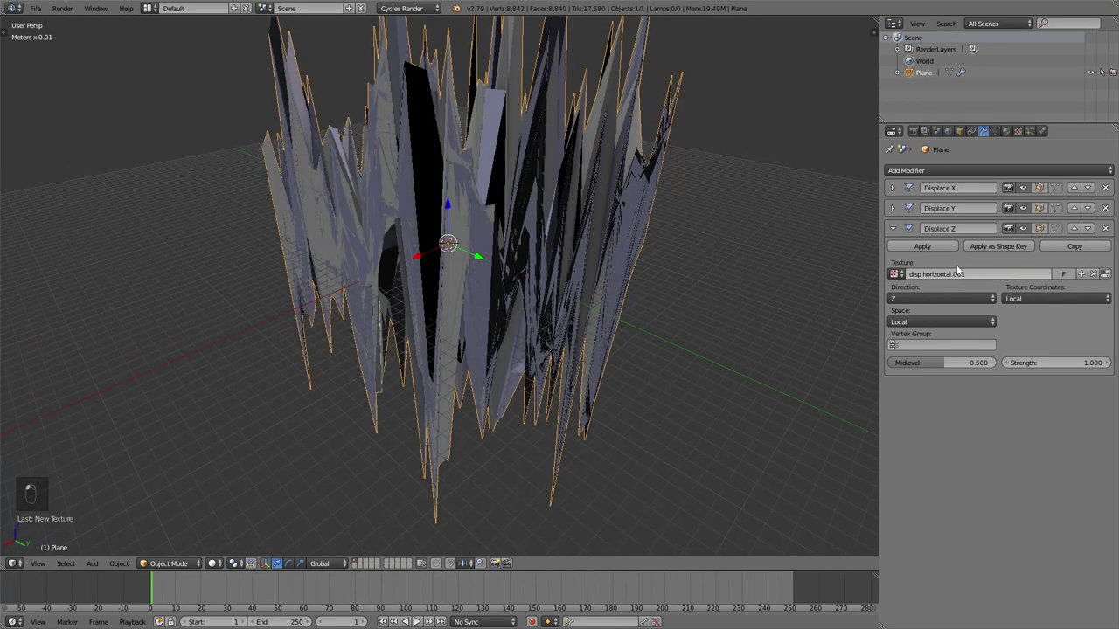
{"action": "double_click", "coordinate": [982, 274]}
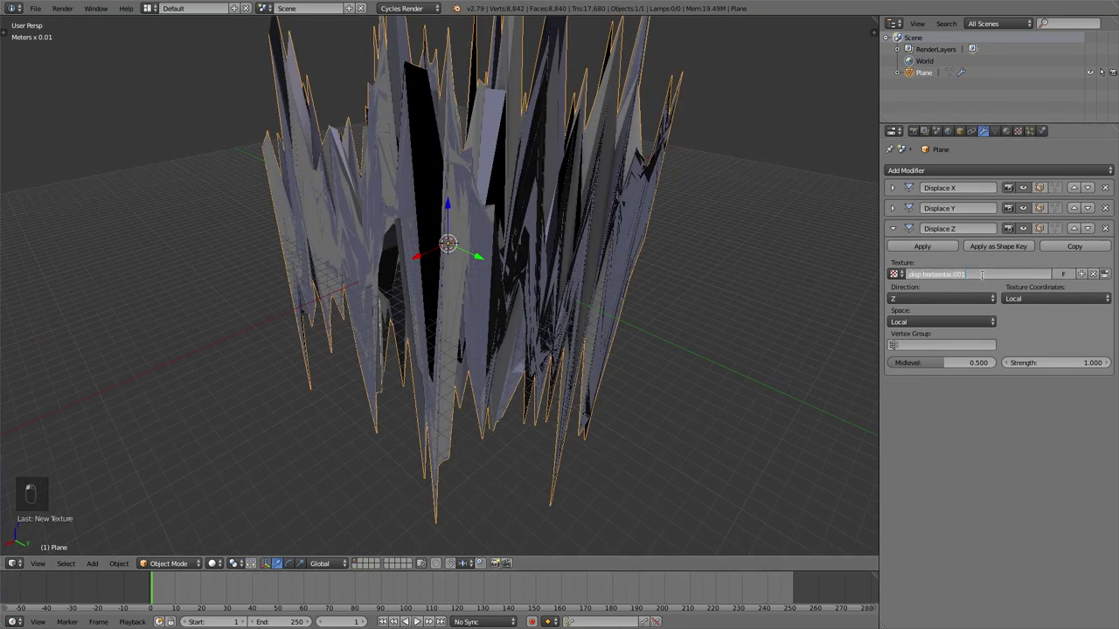
{"action": "key", "text": "BackSpace"}
{"action": "key", "text": "BackSpace"}
{"action": "key", "text": "BackSpace"}
{"action": "key", "text": "BackSpace"}
{"action": "key", "text": "BackSpace"}
{"action": "key", "text": "BackSpace"}
{"action": "key", "text": "BackSpace"}
{"action": "key", "text": "BackSpace"}
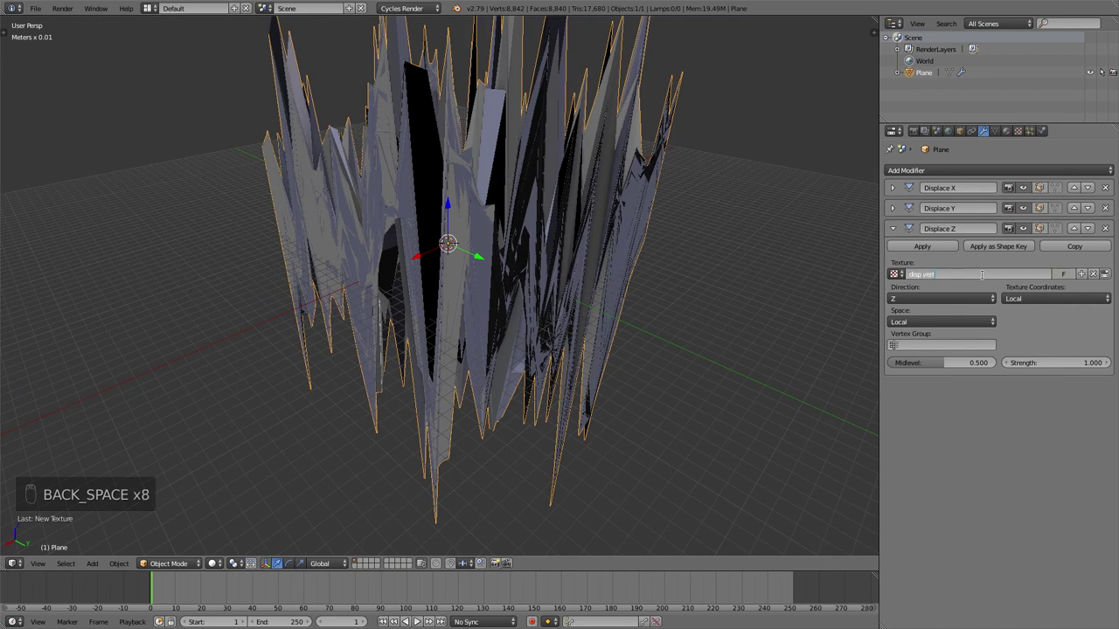
{"action": "type", "text": "vertical"}
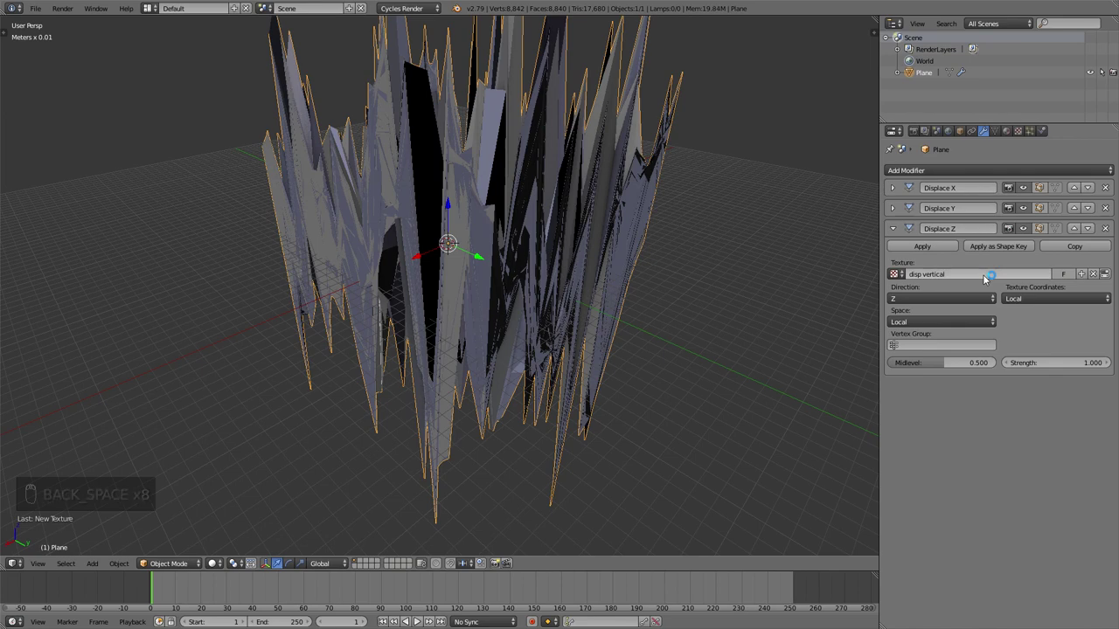
{"action": "key", "text": "Return"}
Reduce the Displace Z modifier's strength to 0.004
{"action": "middle_click_drag", "start_coordinate": [342, 208], "coordinate": [595, 284]}
{"action": "left_click_drag", "start_coordinate": [1068, 362], "coordinate": [988, 362]}
{"action": "left_click", "coordinate": [1068, 362]}
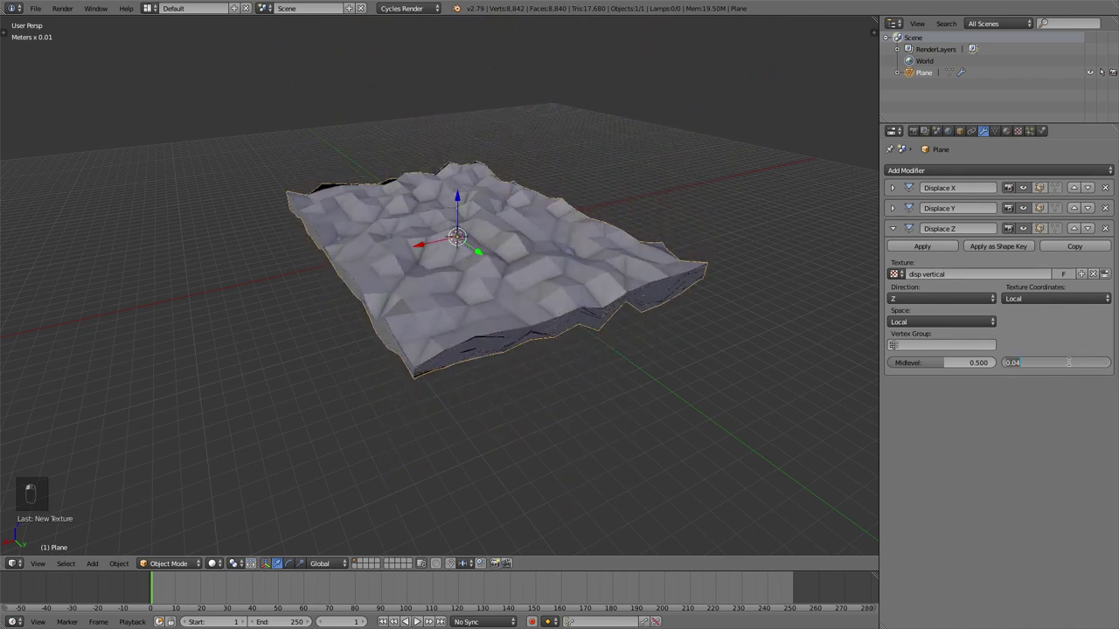
{"action": "type", "text": "0.00"}
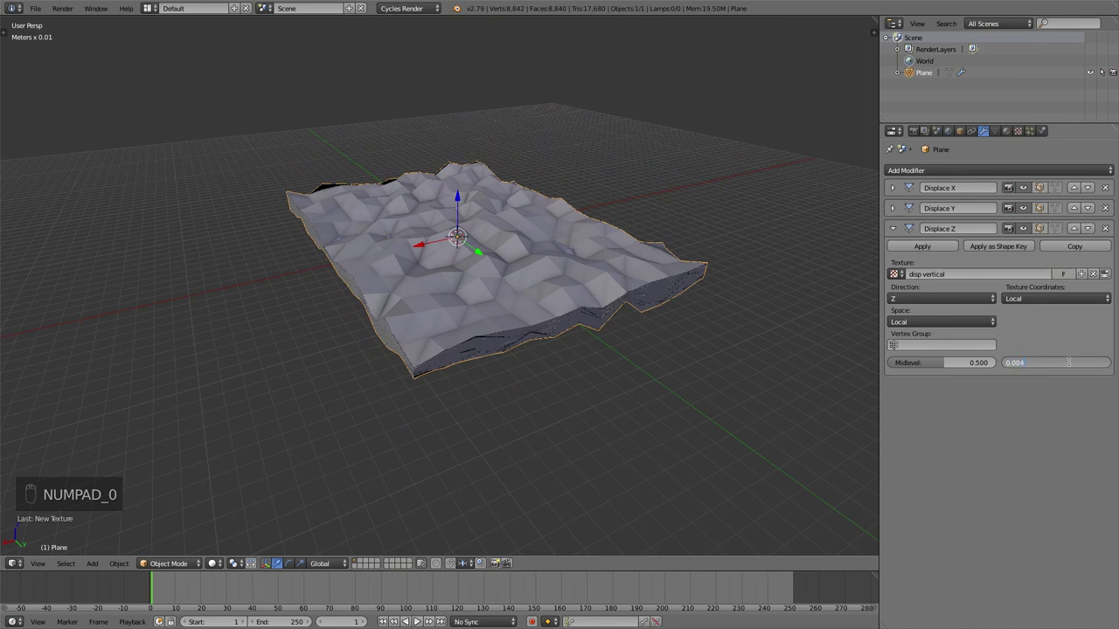
{"action": "type", "text": "4"}
{"action": "key", "text": "Return"}
{"action": "middle_click_drag", "start_coordinate": [515, 279], "coordinate": [600, 285]}
{"action": "scroll", "coordinate": [471, 279], "scroll_direction": "up", "scroll_amount": 3}
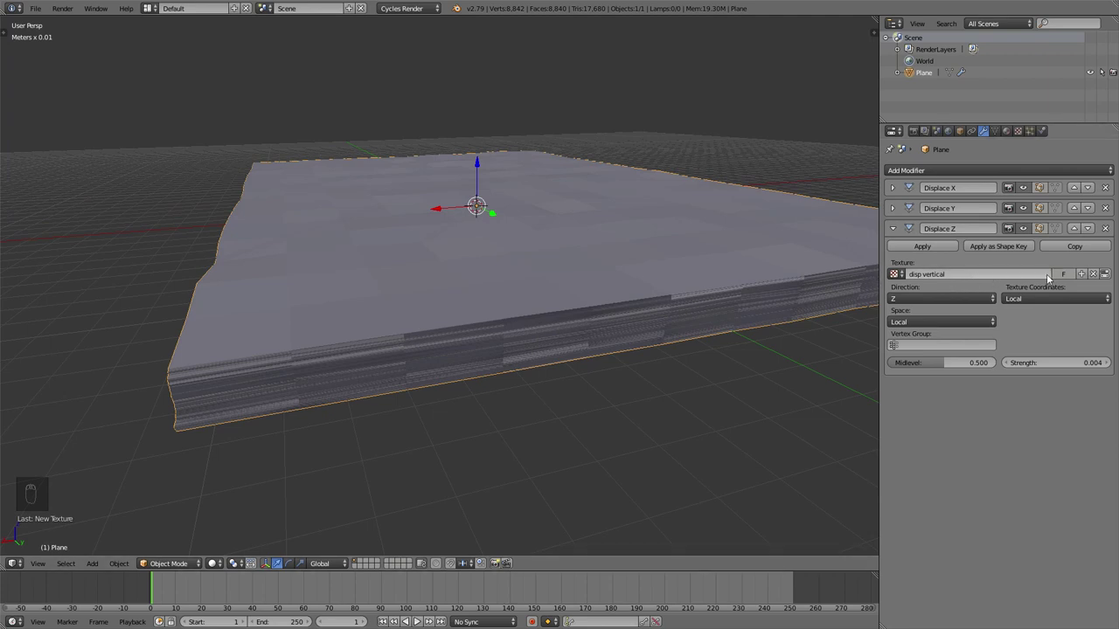
Set the "disp vertical" Clouds texture's size to 0.03 and return to the modifier settings
{"action": "left_click", "coordinate": [1106, 275]}
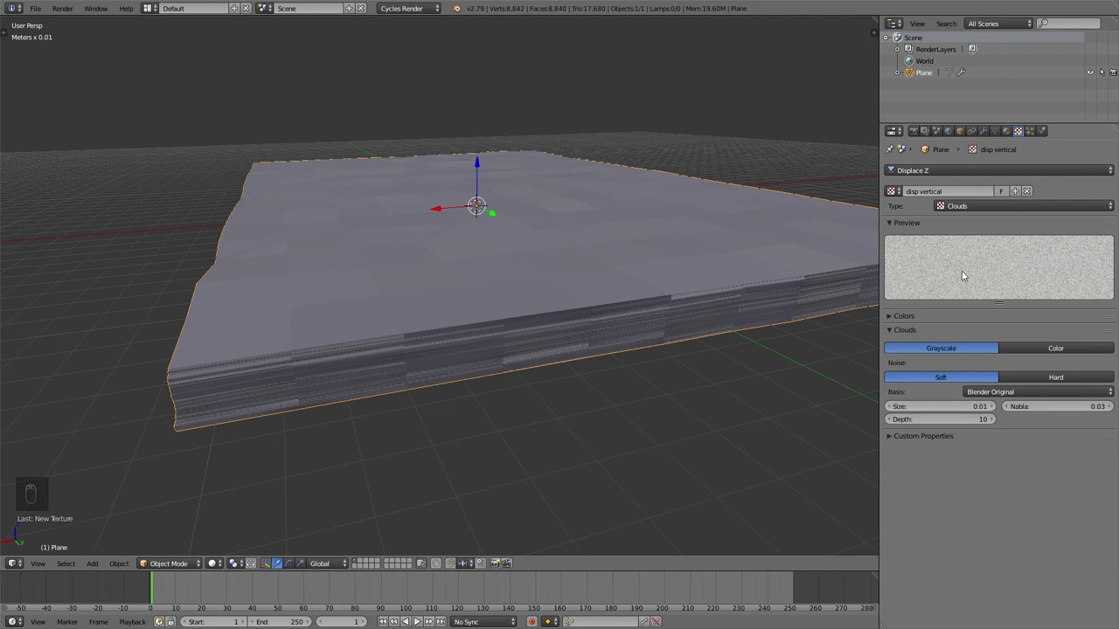
{"action": "left_click_drag", "start_coordinate": [926, 407], "coordinate": [958, 407]}
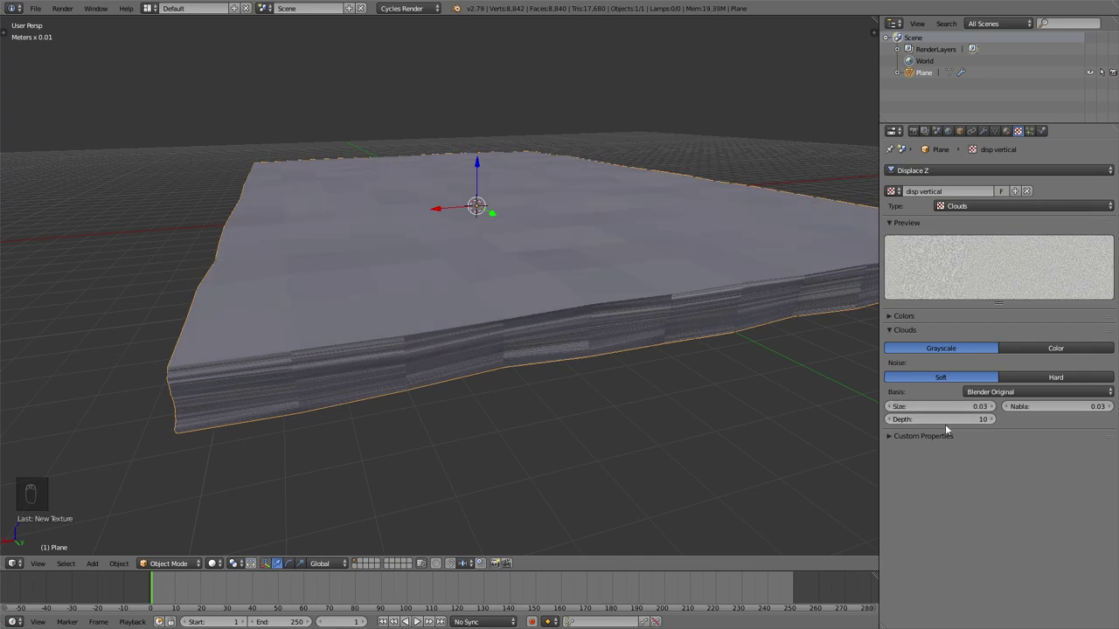
{"action": "middle_click_drag", "start_coordinate": [443, 175], "coordinate": [761, 187]}
{"action": "left_click", "coordinate": [984, 131]}
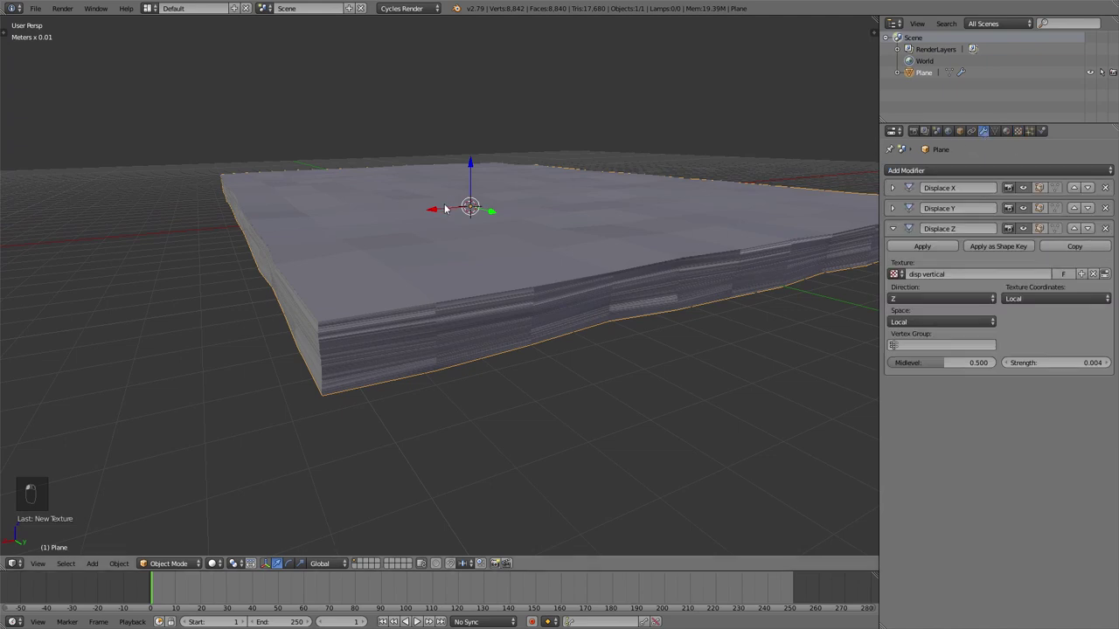
Examine the stack's underside against the ground line along its length in a front orthographic view
{"action": "middle_click_drag", "start_coordinate": [542, 236], "coordinate": [448, 241]}
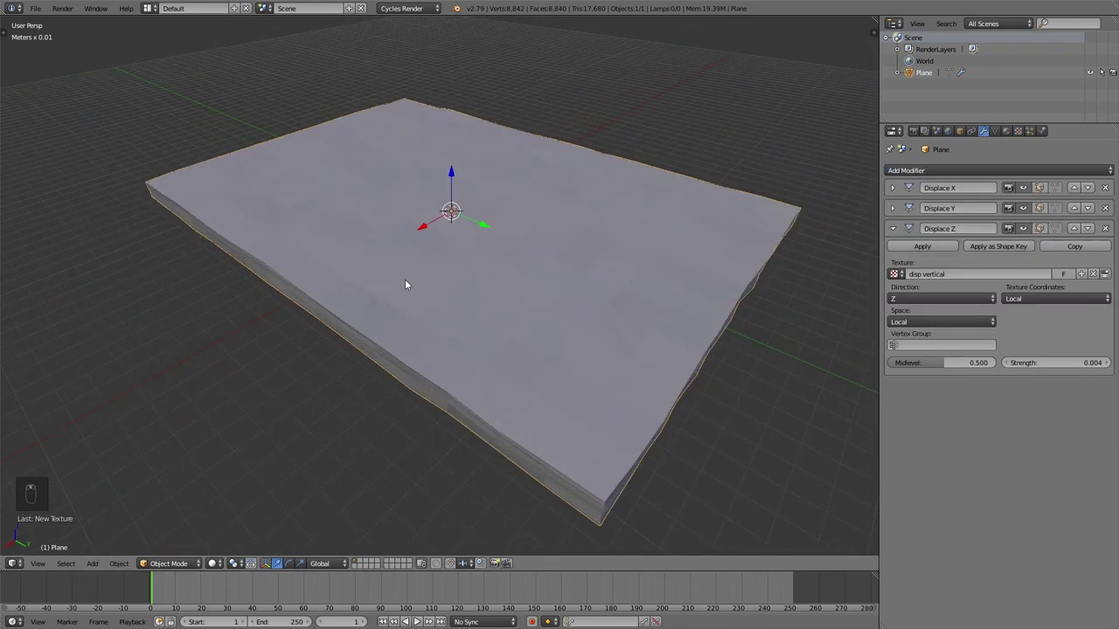
{"action": "middle_click_drag", "start_coordinate": [405, 284], "coordinate": [425, 274]}
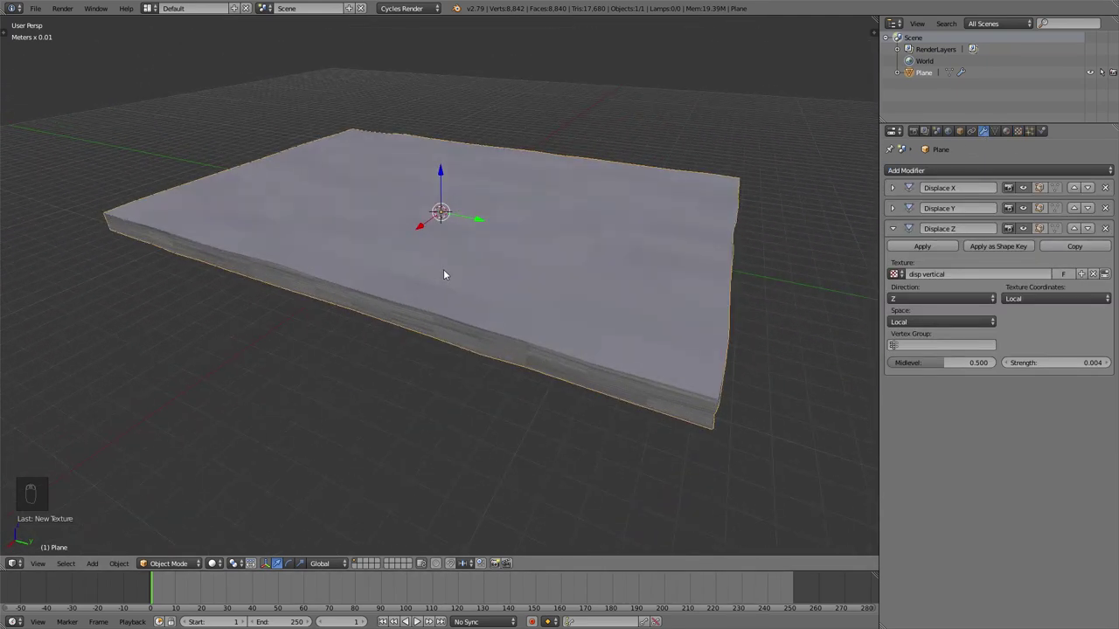
{"action": "key", "text": "KP_1"}
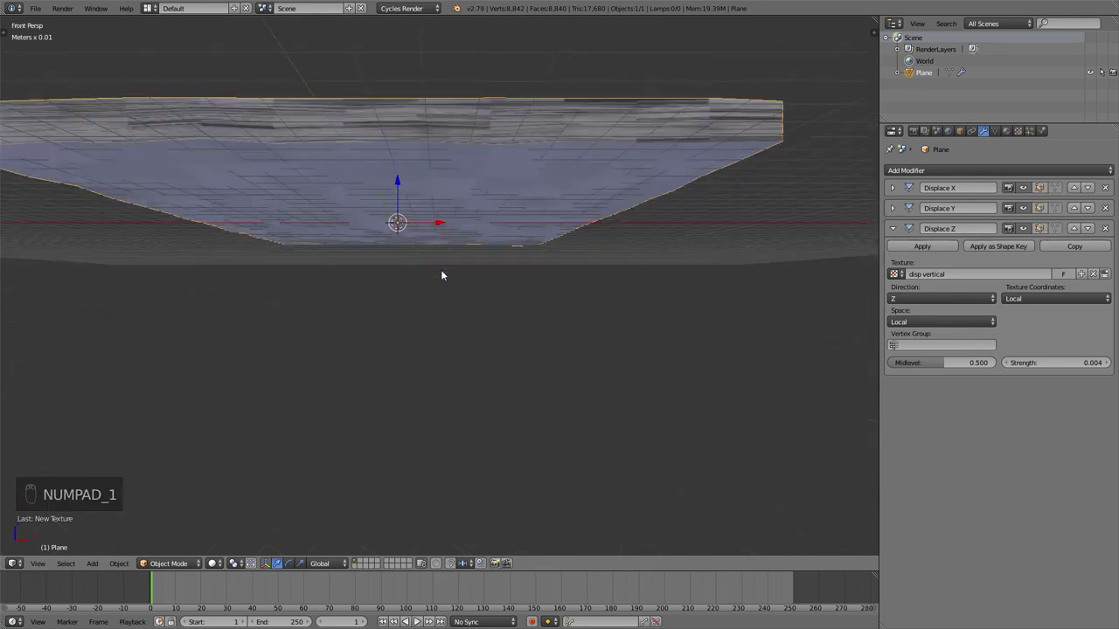
{"action": "key", "text": "KP_5"}
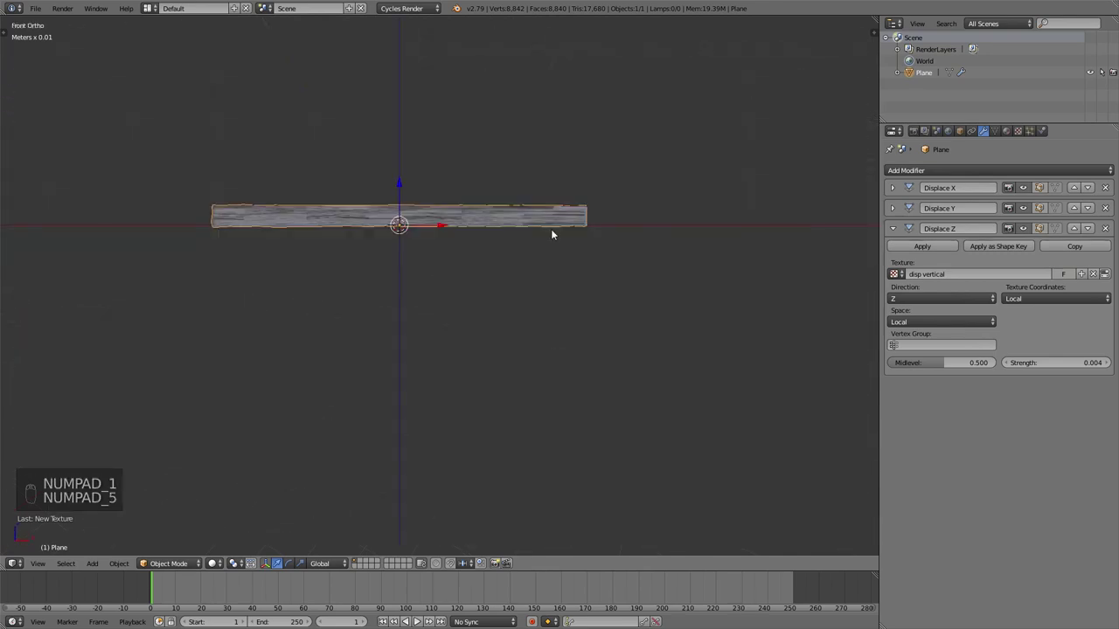
{"action": "scroll", "coordinate": [526, 165], "scroll_direction": "up", "scroll_amount": 7}
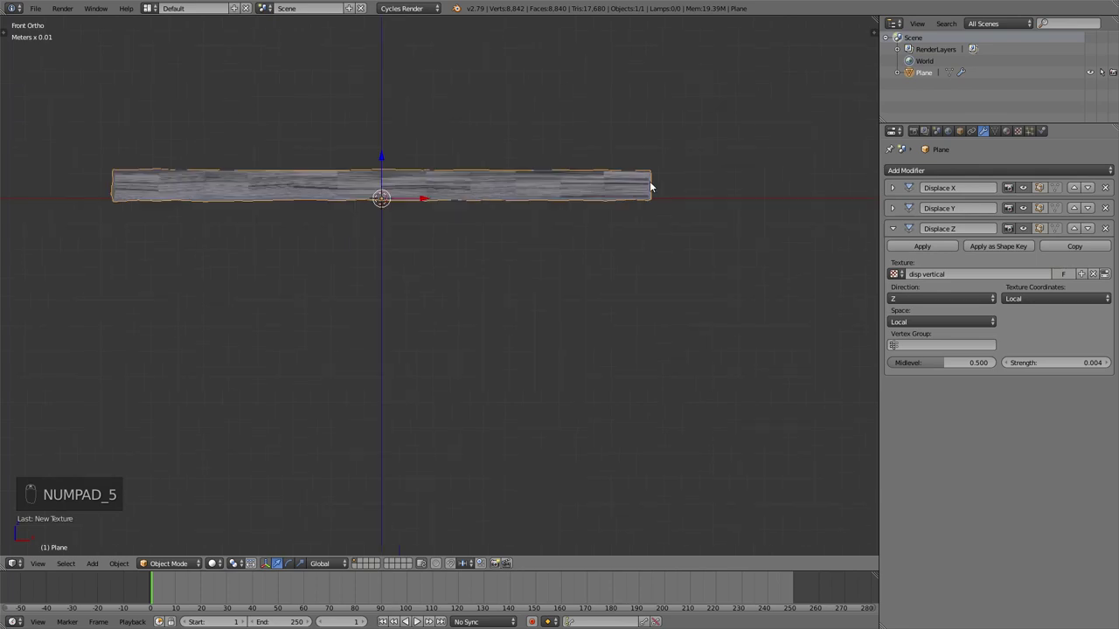
{"action": "middle_click_drag", "start_coordinate": [728, 233], "coordinate": [500, 248], "text": "shift"}
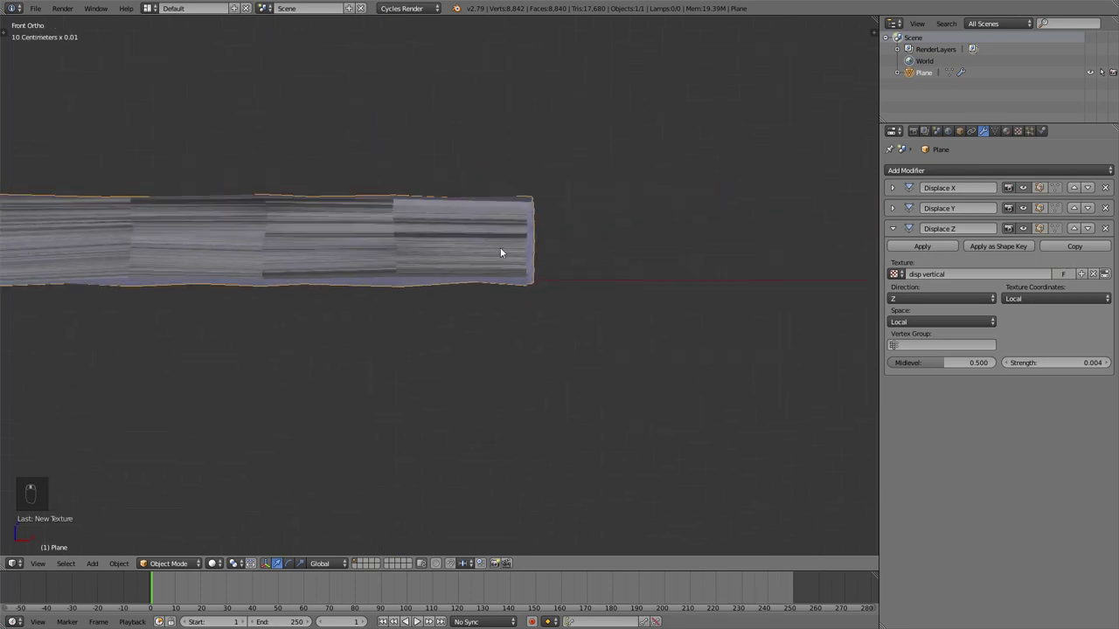
{"action": "scroll", "coordinate": [617, 234], "scroll_direction": "up", "scroll_amount": 2}
{"action": "middle_click_drag", "start_coordinate": [617, 233], "coordinate": [545, 261], "text": "shift"}
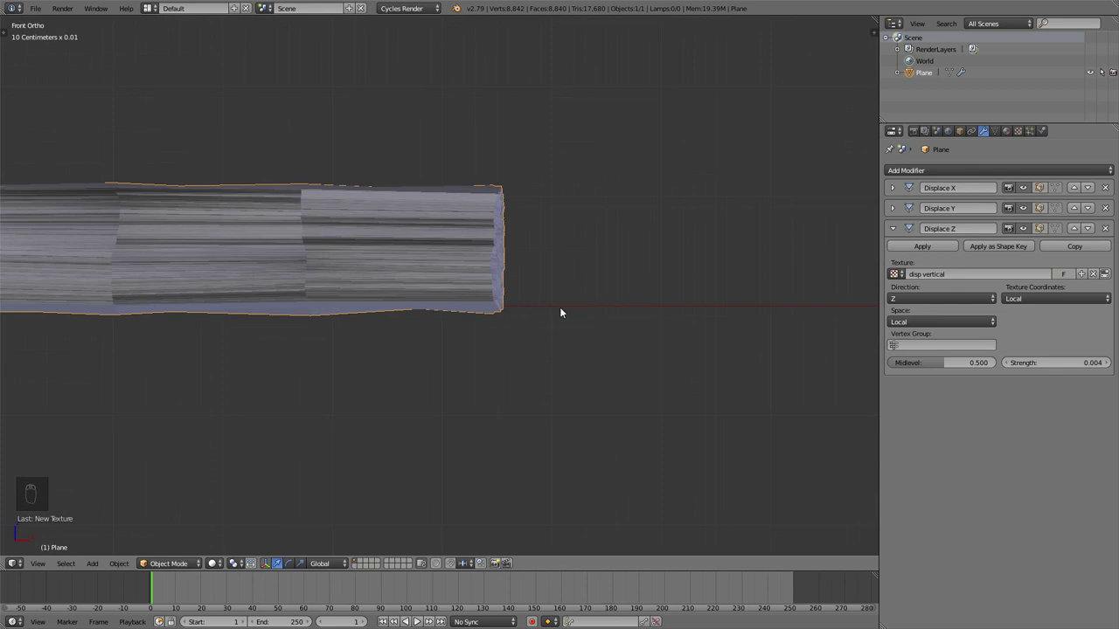
{"action": "scroll", "coordinate": [594, 308], "scroll_direction": "up", "scroll_amount": 4}
{"action": "middle_click_drag", "start_coordinate": [614, 305], "coordinate": [381, 304], "text": "shift"}
{"action": "scroll", "coordinate": [381, 305], "scroll_direction": "down", "scroll_amount": 1}
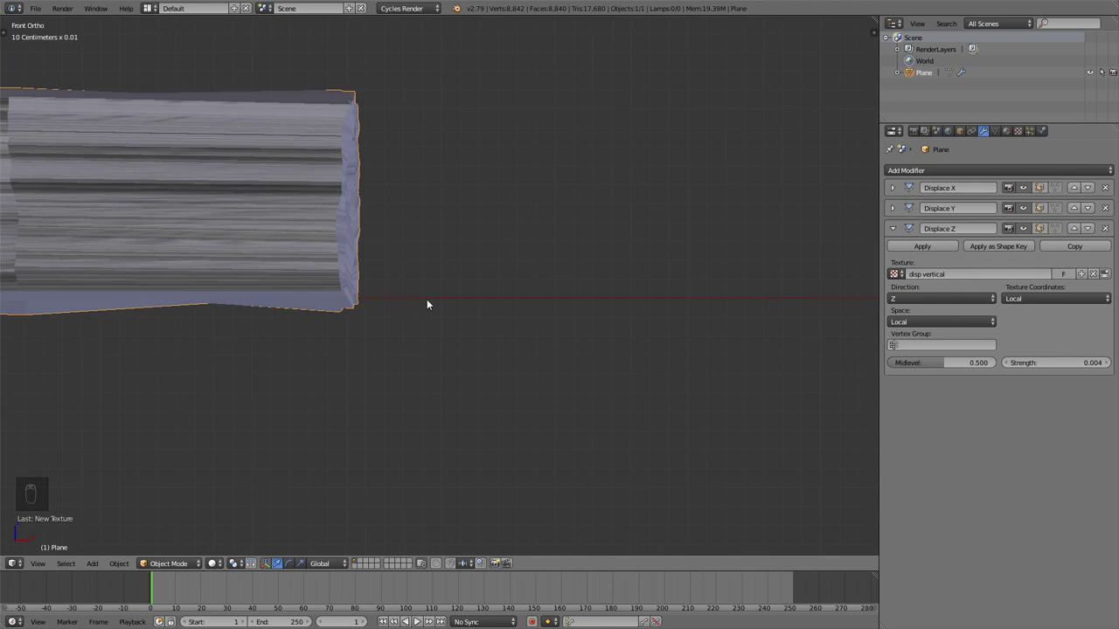
{"action": "middle_click_drag", "start_coordinate": [394, 295], "coordinate": [410, 294], "text": "shift"}
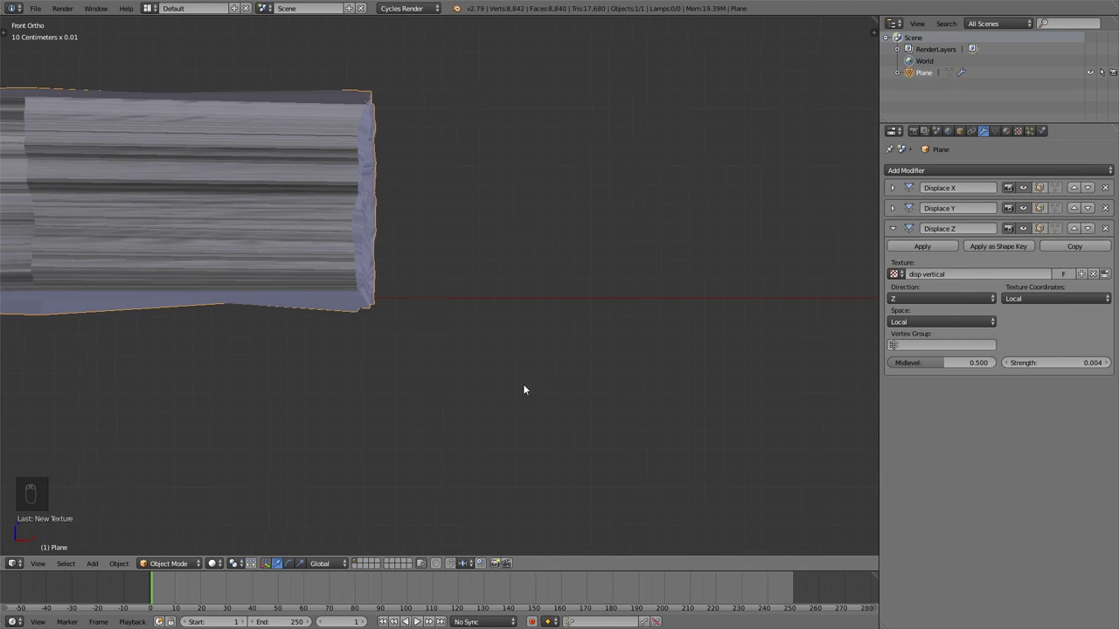
{"action": "middle_click_drag", "start_coordinate": [407, 316], "coordinate": [554, 294], "text": "shift"}
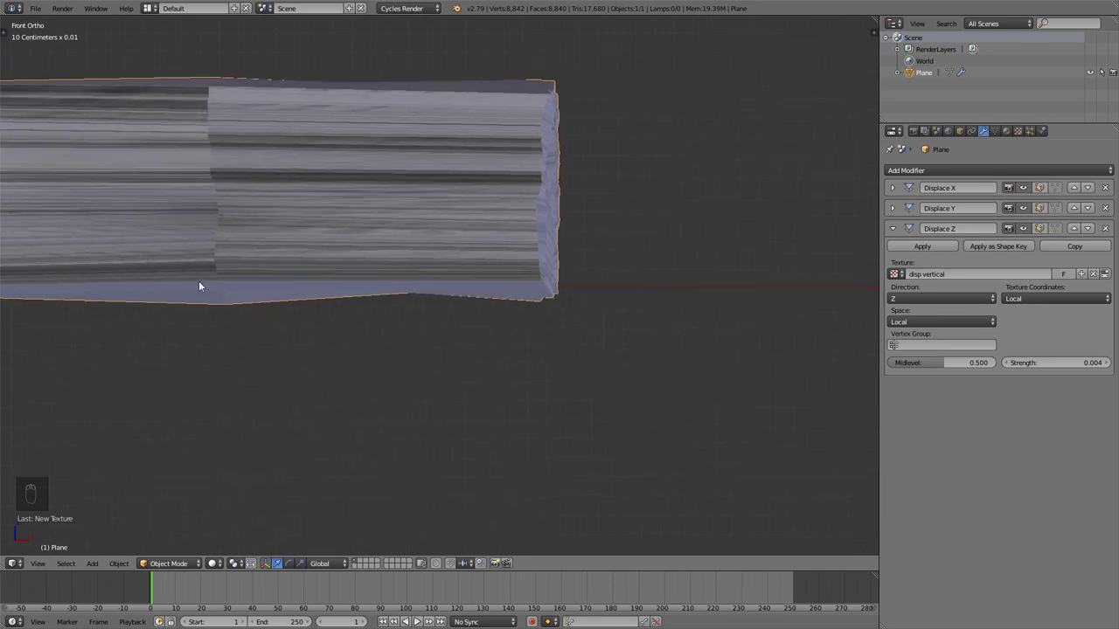
{"action": "scroll", "coordinate": [199, 287], "scroll_direction": "down", "scroll_amount": 5}
{"action": "mouse_move", "coordinate": [230, 275]}
{"action": "middle_mouse_down", "text": "shift"}
{"action": "mouse_move", "coordinate": [716, 229]}
{"action": "mouse_move", "coordinate": [364, 259]}
{"action": "mouse_move", "coordinate": [271, 252]}
{"action": "mouse_move", "coordinate": [522, 252]}
{"action": "mouse_move", "coordinate": [117, 252]}
{"action": "middle_mouse_up", "text": "shift"}
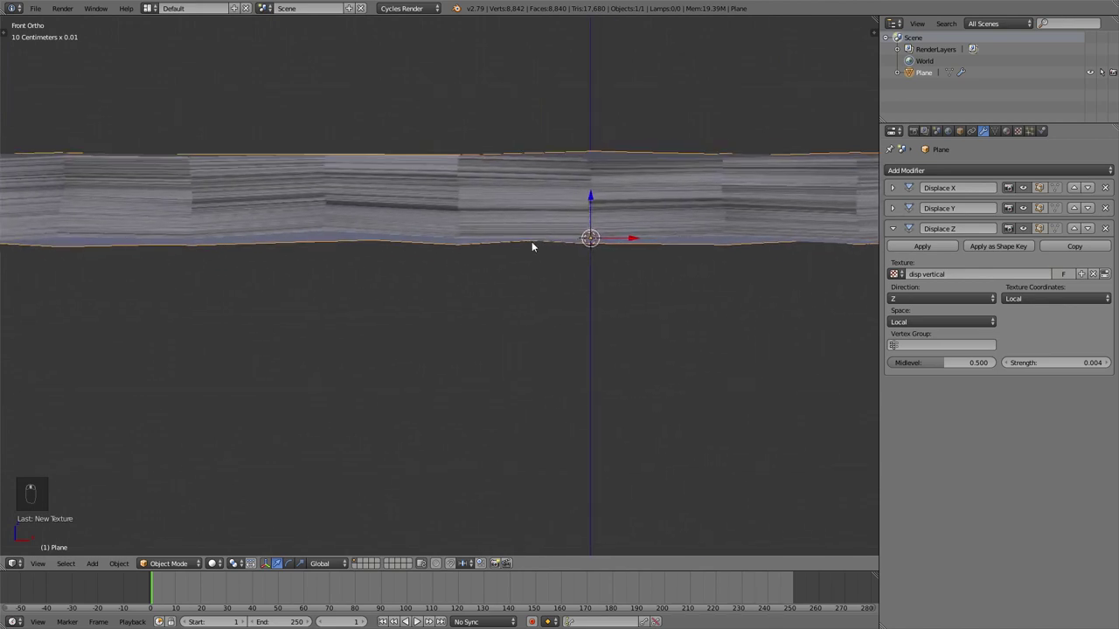
{"action": "middle_click_drag", "start_coordinate": [532, 244], "coordinate": [99, 263], "text": "shift"}
Inspect the vertical waviness along the stack's edges and corners in perspective from several angles
{"action": "middle_click_drag", "start_coordinate": [634, 251], "coordinate": [606, 255]}
{"action": "key", "text": "KP_5"}
{"action": "middle_click_drag", "start_coordinate": [527, 270], "coordinate": [505, 258]}
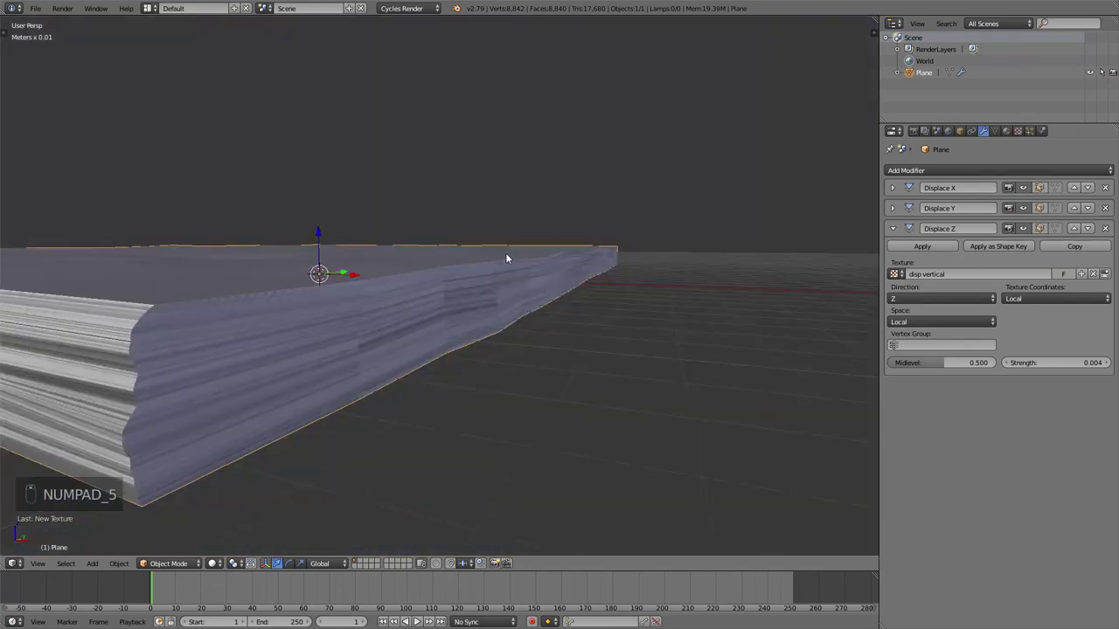
{"action": "middle_click_drag", "start_coordinate": [395, 284], "coordinate": [423, 304]}
{"action": "middle_click_drag", "start_coordinate": [684, 307], "coordinate": [556, 289]}
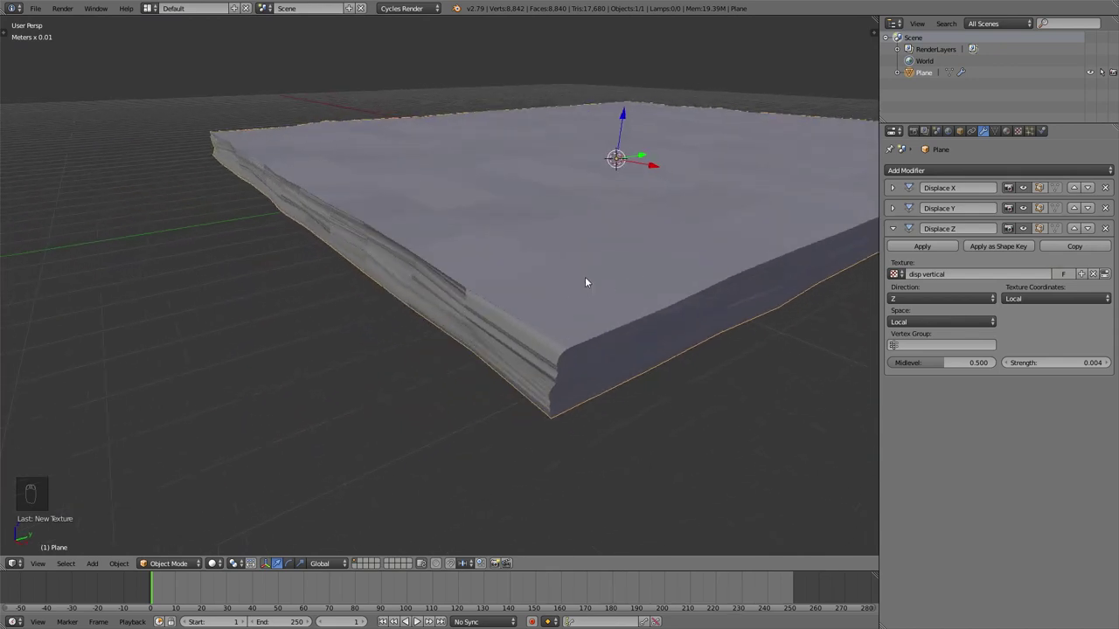
{"action": "middle_click_drag", "start_coordinate": [624, 290], "coordinate": [566, 289]}
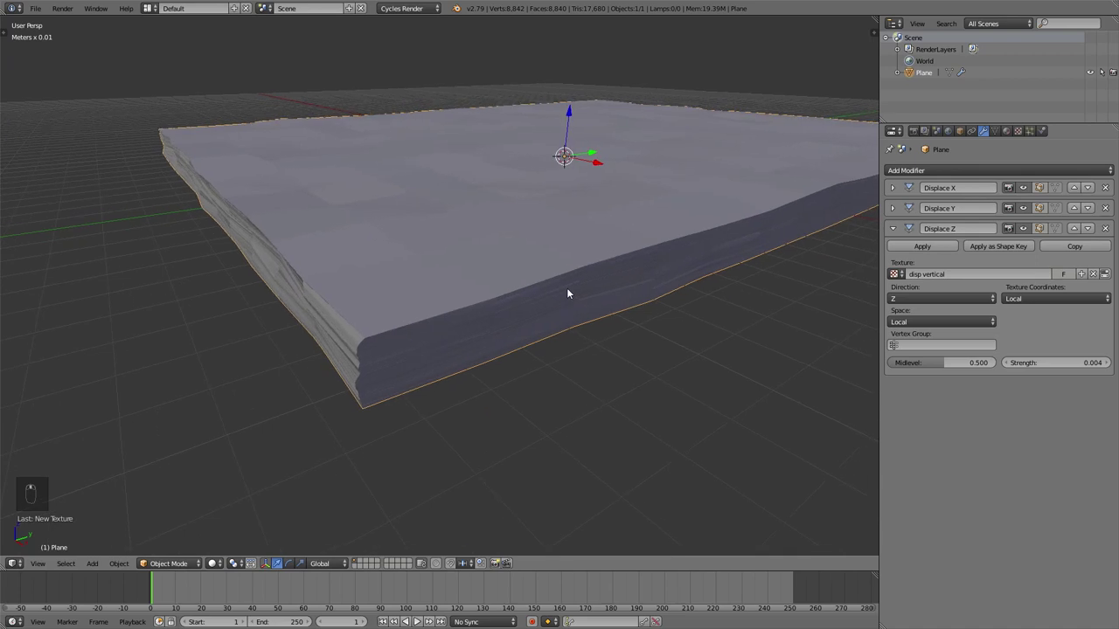
Switch to weight painting, set the brush strength to 0.25 and paint weight onto one top corner of the stack
{"action": "key", "text": "ctrl+Tab"}
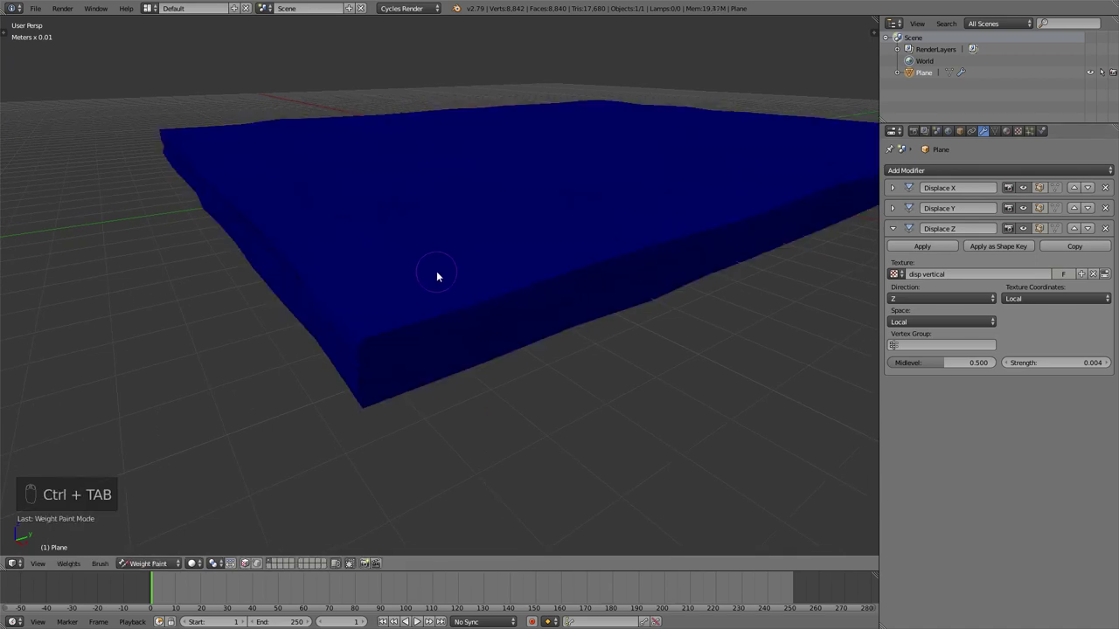
{"action": "key", "text": "t"}
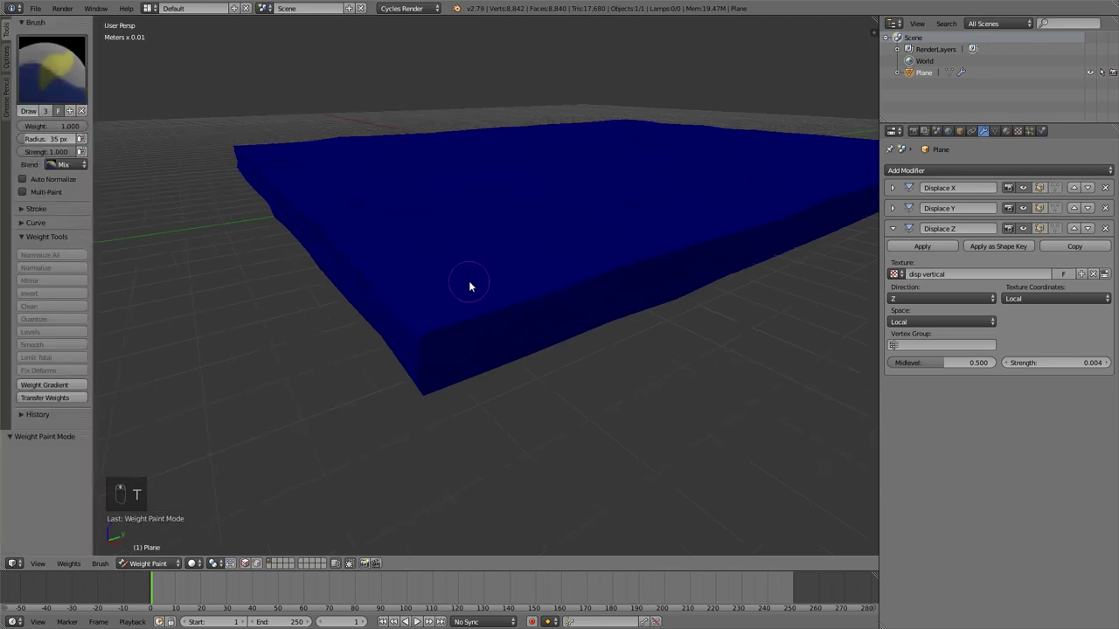
{"action": "mouse_move", "coordinate": [469, 288]}
{"action": "middle_mouse_down"}
{"action": "mouse_move", "coordinate": [508, 310]}
{"action": "mouse_move", "coordinate": [493, 305]}
{"action": "middle_mouse_up"}
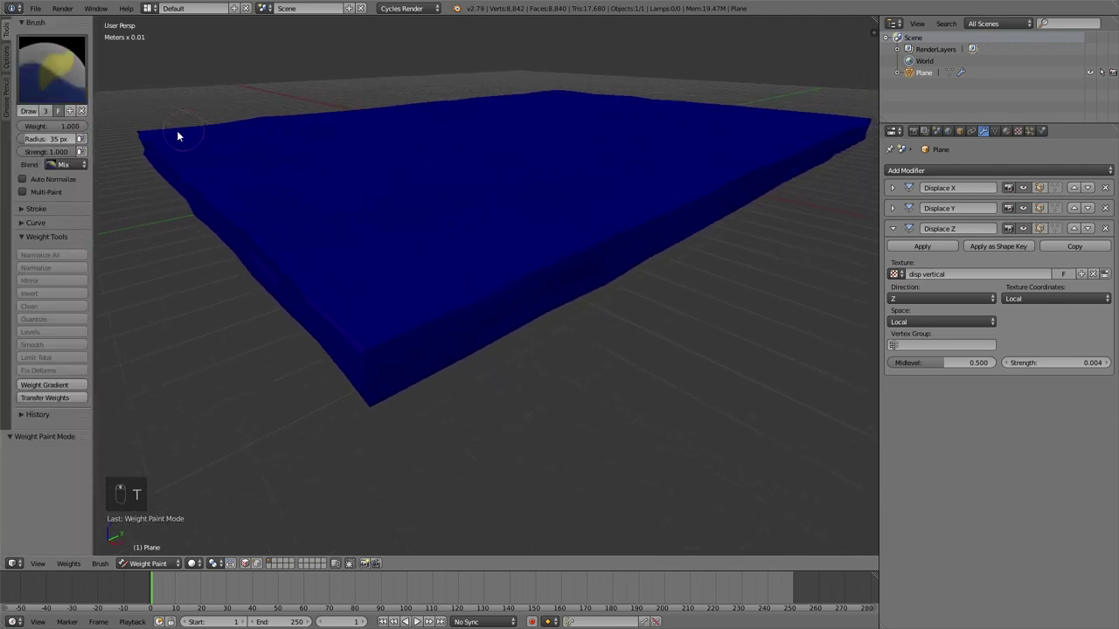
{"action": "left_click", "coordinate": [49, 152]}
{"action": "key", "text": "Return"}
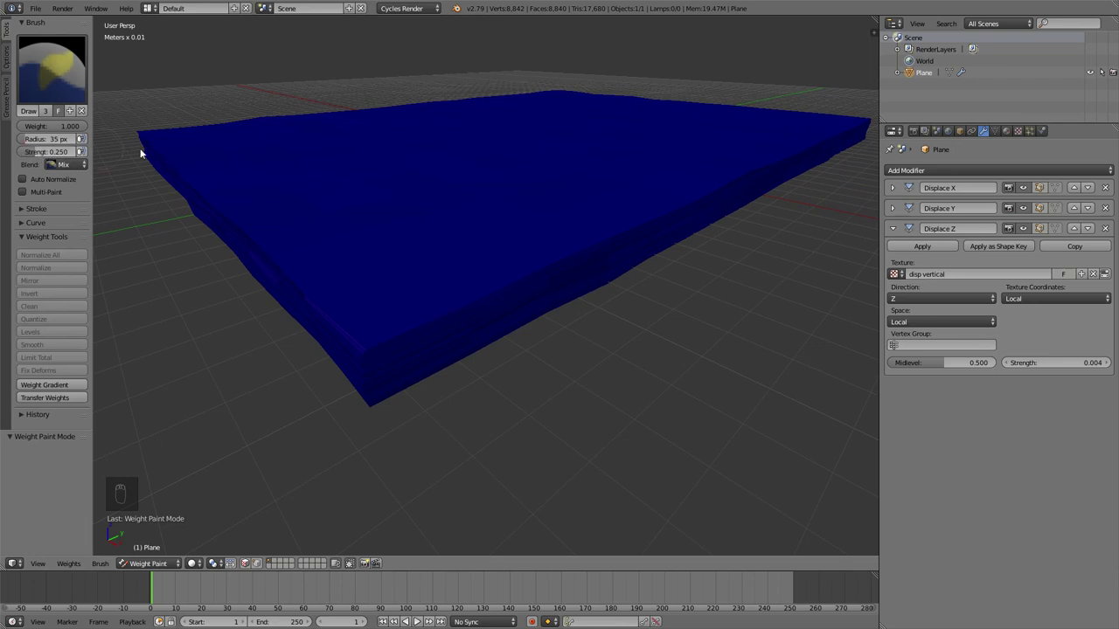
{"action": "left_click", "coordinate": [368, 346]}
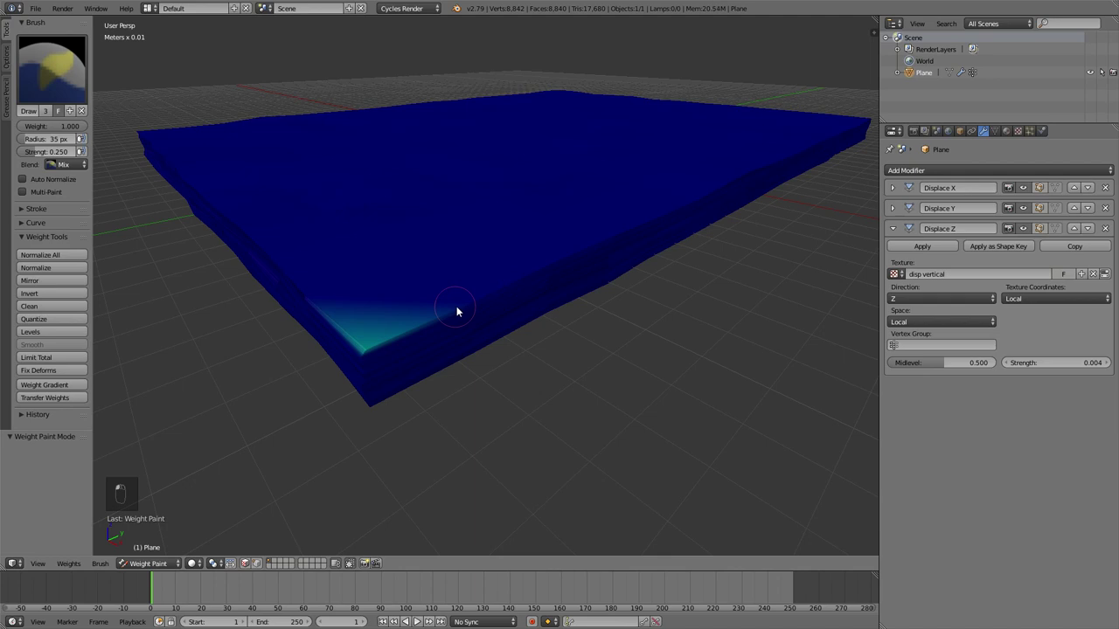
{"action": "left_click_drag", "start_coordinate": [456, 311], "coordinate": [474, 305]}
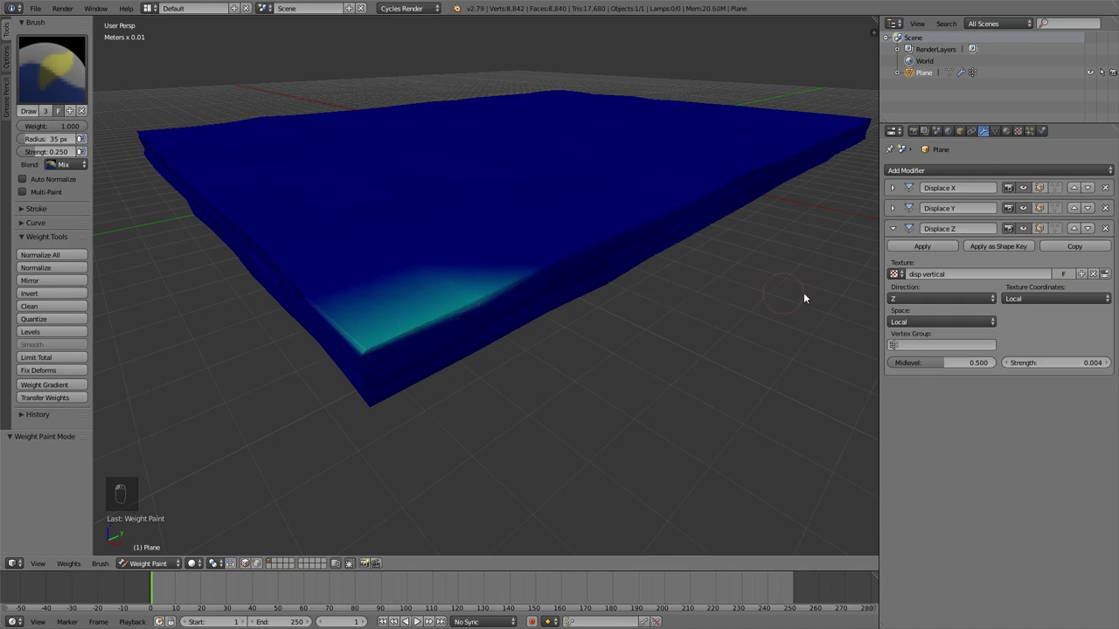
Rename the painted vertex group "disp z impact" and assign it as the Displace Z modifier's vertex group
{"action": "left_click", "coordinate": [994, 131]}
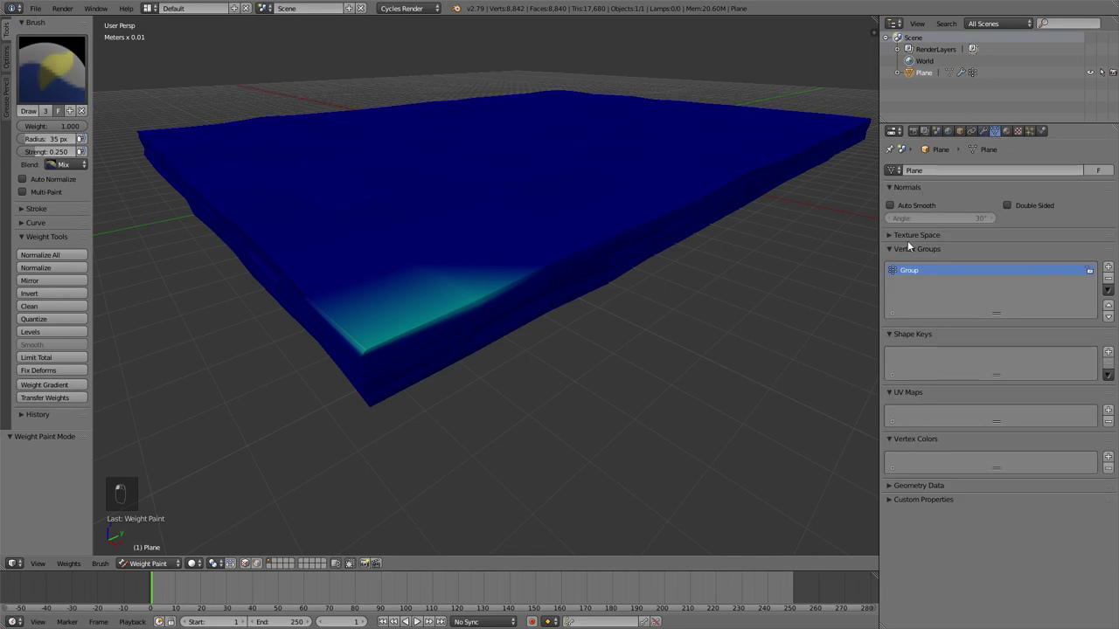
{"action": "double_click", "coordinate": [910, 274]}
{"action": "type", "text": "disp z impact"}
{"action": "left_click", "coordinate": [983, 131]}
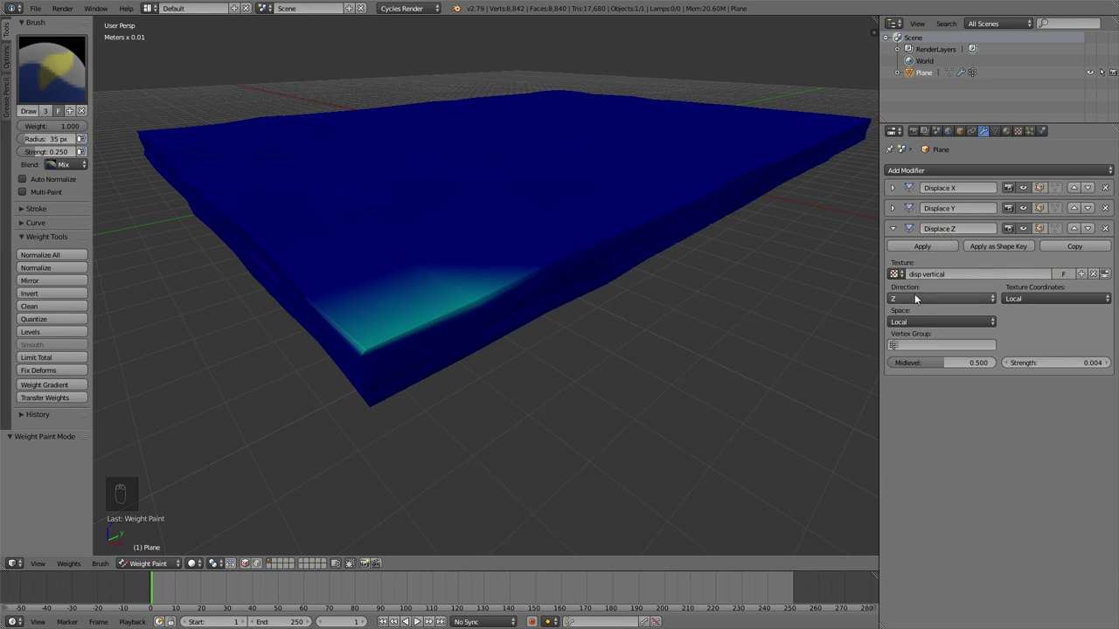
{"action": "left_click", "coordinate": [917, 346]}
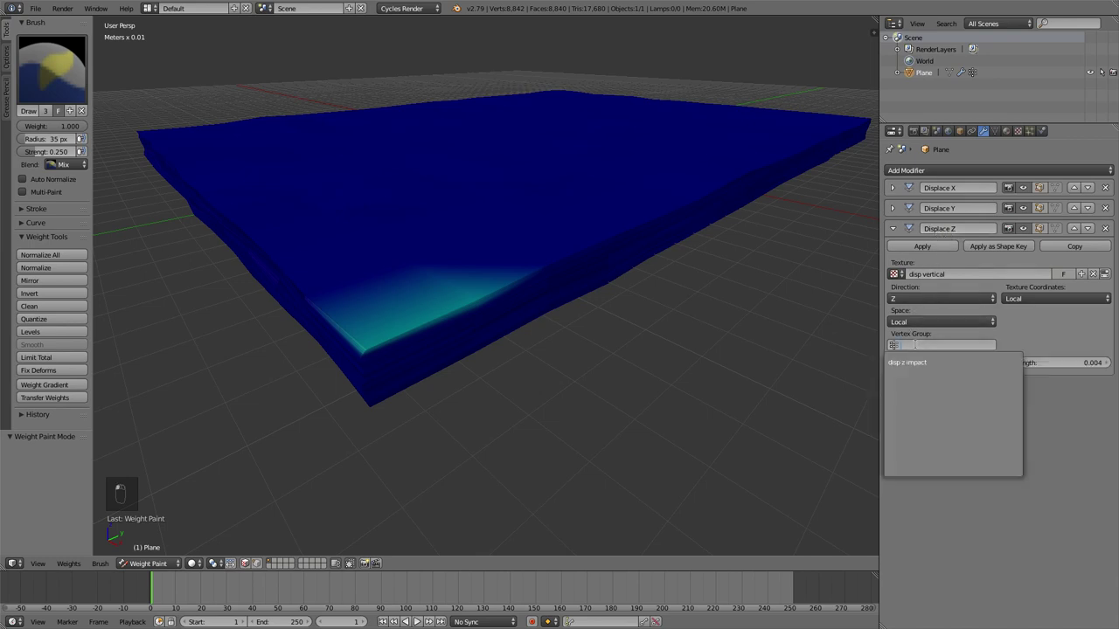
{"action": "left_click", "coordinate": [921, 364]}
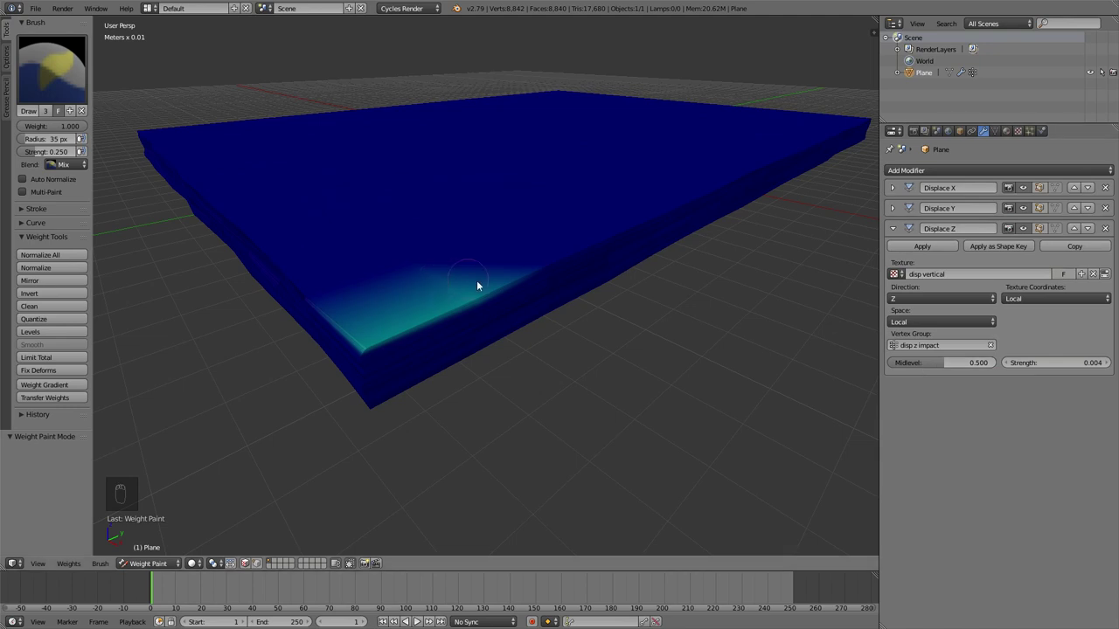
Paint uneven weight along the top of the first short edge, from the painted corner to the next corner
{"action": "middle_click_drag", "start_coordinate": [459, 278], "coordinate": [453, 304]}
{"action": "scroll", "coordinate": [414, 270], "scroll_direction": "up", "scroll_amount": 5}
{"action": "scroll", "coordinate": [453, 304], "scroll_direction": "down", "scroll_amount": 4}
{"action": "scroll", "coordinate": [452, 275], "scroll_direction": "up", "scroll_amount": 4}
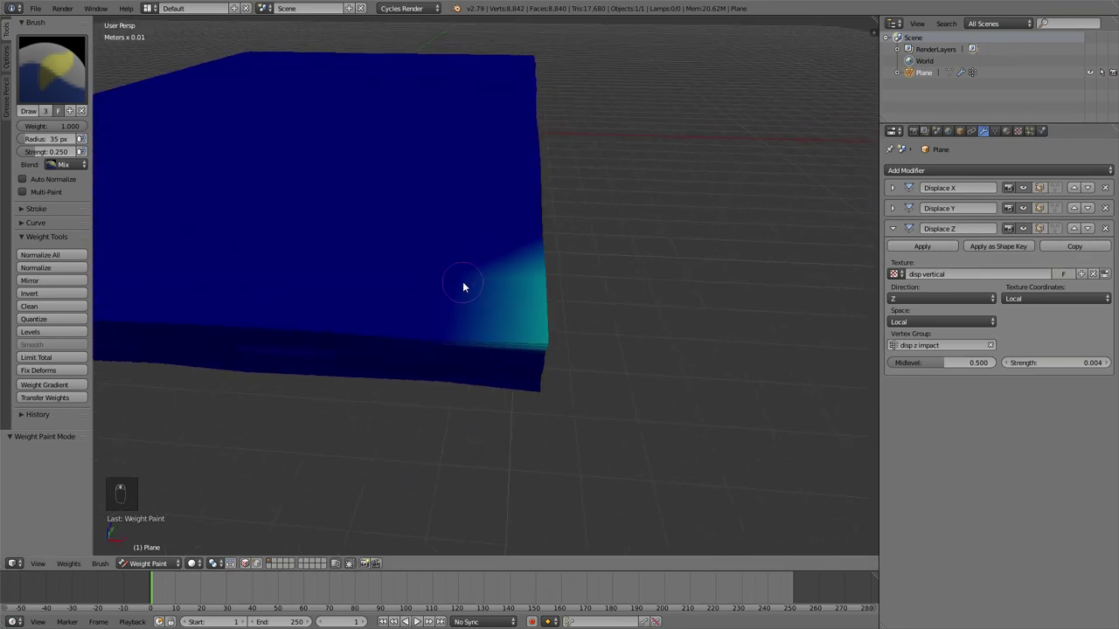
{"action": "mouse_move", "coordinate": [494, 316]}
{"action": "left_mouse_down"}
{"action": "mouse_move", "coordinate": [500, 287]}
{"action": "mouse_move", "coordinate": [417, 282]}
{"action": "left_mouse_up"}
{"action": "mouse_move", "coordinate": [417, 282]}
{"action": "middle_mouse_down"}
{"action": "mouse_move", "coordinate": [390, 277]}
{"action": "mouse_move", "coordinate": [603, 255]}
{"action": "middle_mouse_up"}
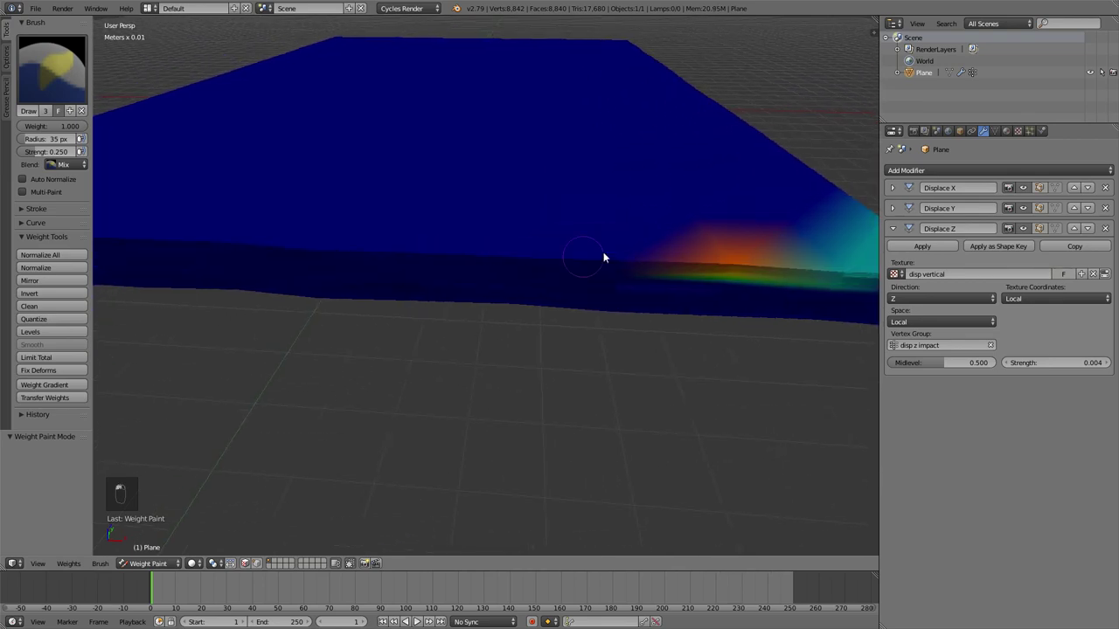
{"action": "mouse_move", "coordinate": [602, 254]}
{"action": "left_mouse_down"}
{"action": "mouse_move", "coordinate": [627, 262]}
{"action": "mouse_move", "coordinate": [517, 267]}
{"action": "mouse_move", "coordinate": [442, 250]}
{"action": "left_mouse_up"}
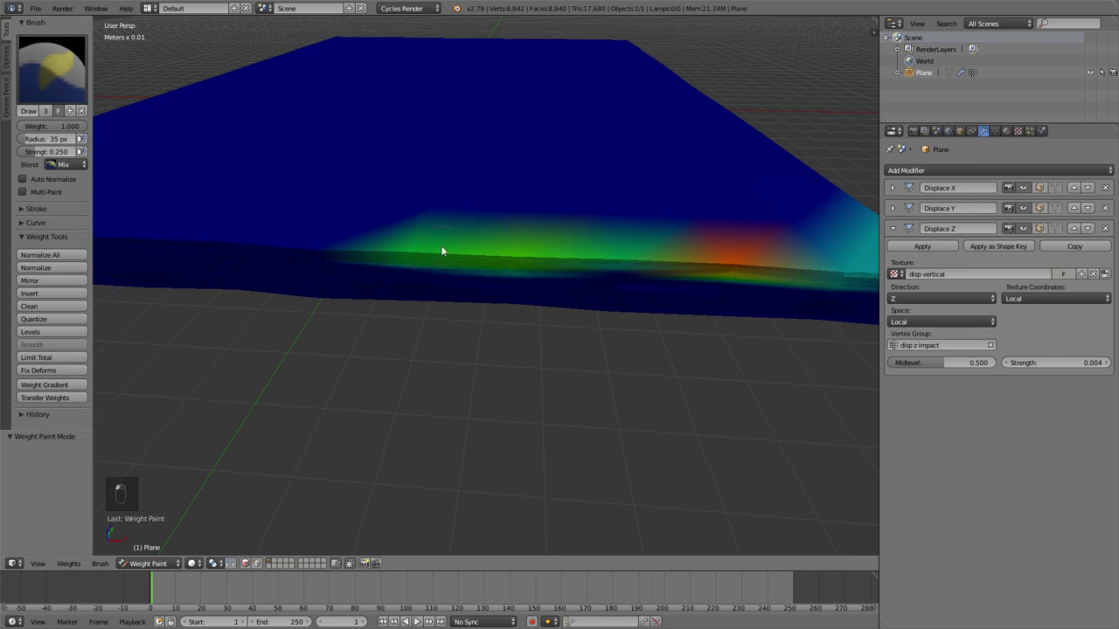
{"action": "middle_click_drag", "start_coordinate": [443, 250], "coordinate": [463, 247]}
{"action": "mouse_move", "coordinate": [559, 242]}
{"action": "left_mouse_down"}
{"action": "mouse_move", "coordinate": [319, 235]}
{"action": "mouse_move", "coordinate": [289, 219]}
{"action": "left_mouse_up"}
{"action": "mouse_move", "coordinate": [289, 219]}
{"action": "middle_mouse_down"}
{"action": "mouse_move", "coordinate": [257, 229]}
{"action": "mouse_move", "coordinate": [445, 262]}
{"action": "mouse_move", "coordinate": [559, 239]}
{"action": "middle_mouse_up"}
{"action": "mouse_move", "coordinate": [712, 207]}
{"action": "left_mouse_down"}
{"action": "mouse_move", "coordinate": [670, 215]}
{"action": "mouse_move", "coordinate": [503, 318]}
{"action": "left_mouse_up"}
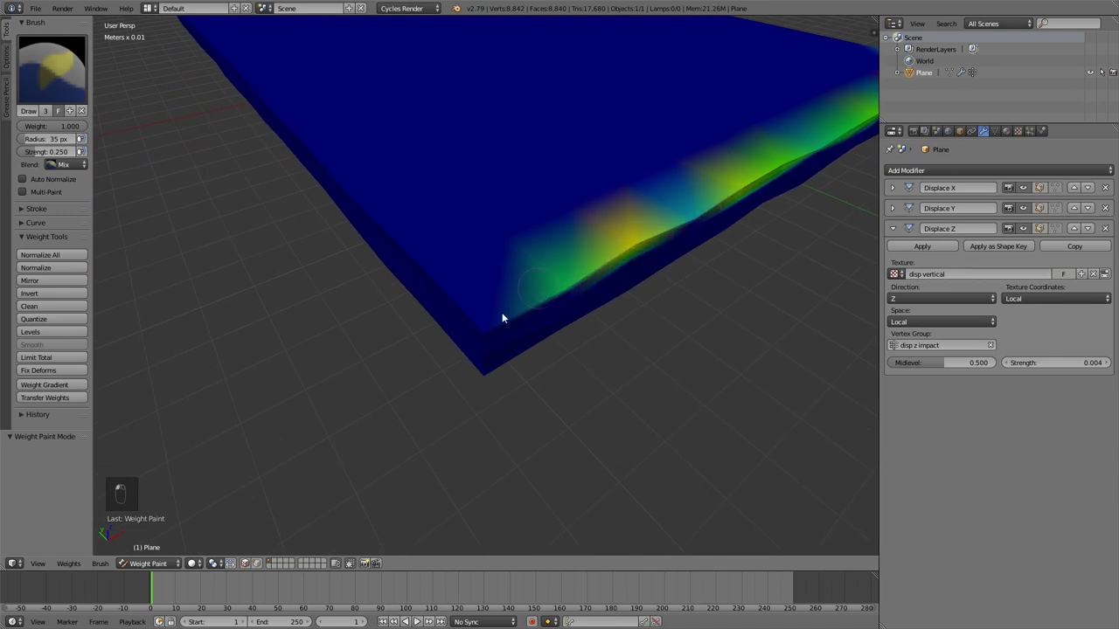
Continue painting uneven weight along the top of the adjoining long edge up to its far corner
{"action": "mouse_move", "coordinate": [535, 301]}
{"action": "middle_mouse_down"}
{"action": "mouse_move", "coordinate": [594, 327]}
{"action": "mouse_move", "coordinate": [679, 260]}
{"action": "middle_mouse_up"}
{"action": "mouse_move", "coordinate": [674, 252]}
{"action": "left_mouse_down"}
{"action": "mouse_move", "coordinate": [669, 242]}
{"action": "mouse_move", "coordinate": [345, 231]}
{"action": "left_mouse_up"}
{"action": "mouse_move", "coordinate": [345, 232]}
{"action": "middle_mouse_down"}
{"action": "mouse_move", "coordinate": [399, 247]}
{"action": "mouse_move", "coordinate": [572, 228]}
{"action": "middle_mouse_up"}
{"action": "mouse_move", "coordinate": [572, 228]}
{"action": "left_mouse_down"}
{"action": "mouse_move", "coordinate": [707, 240]}
{"action": "mouse_move", "coordinate": [350, 229]}
{"action": "left_mouse_up"}
{"action": "mouse_move", "coordinate": [350, 230]}
{"action": "middle_mouse_down"}
{"action": "mouse_move", "coordinate": [335, 232]}
{"action": "mouse_move", "coordinate": [674, 216]}
{"action": "middle_mouse_up"}
{"action": "mouse_move", "coordinate": [674, 216]}
{"action": "left_mouse_down"}
{"action": "mouse_move", "coordinate": [687, 227]}
{"action": "mouse_move", "coordinate": [467, 218]}
{"action": "mouse_move", "coordinate": [362, 227]}
{"action": "mouse_move", "coordinate": [162, 210]}
{"action": "left_mouse_up"}
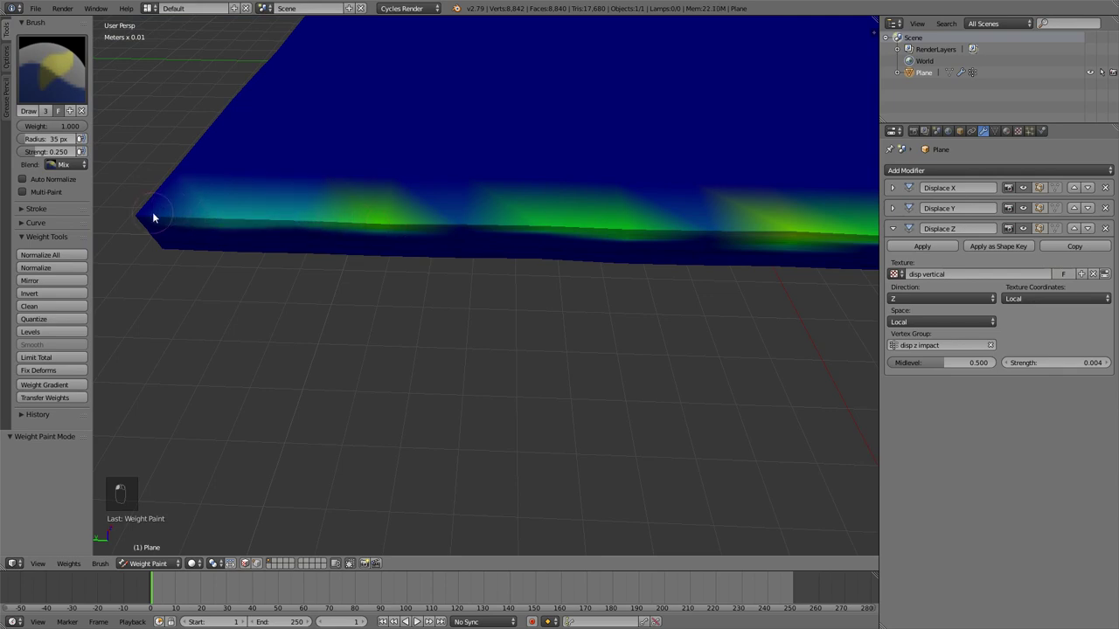
Paint uneven weight along the top of the second short edge and around its far corner
{"action": "mouse_move", "coordinate": [154, 220]}
{"action": "middle_mouse_down"}
{"action": "mouse_move", "coordinate": [266, 232]}
{"action": "mouse_move", "coordinate": [419, 224]}
{"action": "middle_mouse_up"}
{"action": "left_click_drag", "start_coordinate": [585, 226], "coordinate": [162, 187]}
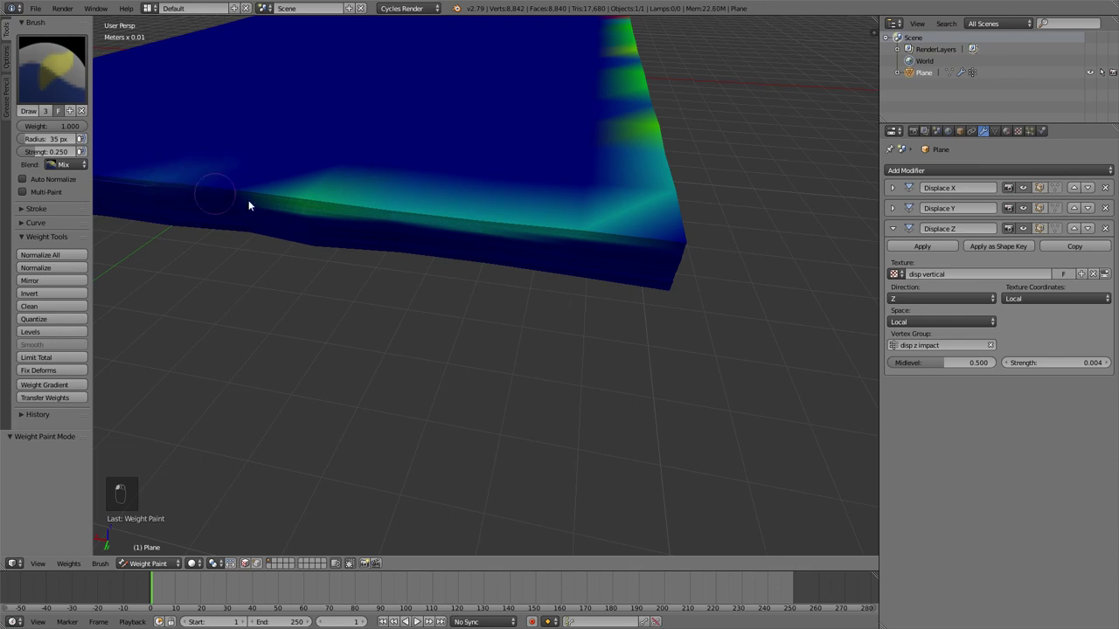
{"action": "left_click_drag", "start_coordinate": [248, 201], "coordinate": [158, 182]}
{"action": "mouse_move", "coordinate": [157, 182]}
{"action": "middle_mouse_down"}
{"action": "mouse_move", "coordinate": [358, 219]}
{"action": "mouse_move", "coordinate": [703, 215]}
{"action": "middle_mouse_up"}
{"action": "mouse_move", "coordinate": [703, 215]}
{"action": "left_mouse_down"}
{"action": "mouse_move", "coordinate": [502, 236]}
{"action": "mouse_move", "coordinate": [253, 244]}
{"action": "left_mouse_up"}
{"action": "mouse_move", "coordinate": [252, 245]}
{"action": "middle_mouse_down"}
{"action": "mouse_move", "coordinate": [620, 235]}
{"action": "mouse_move", "coordinate": [552, 280]}
{"action": "mouse_move", "coordinate": [683, 157]}
{"action": "middle_mouse_up"}
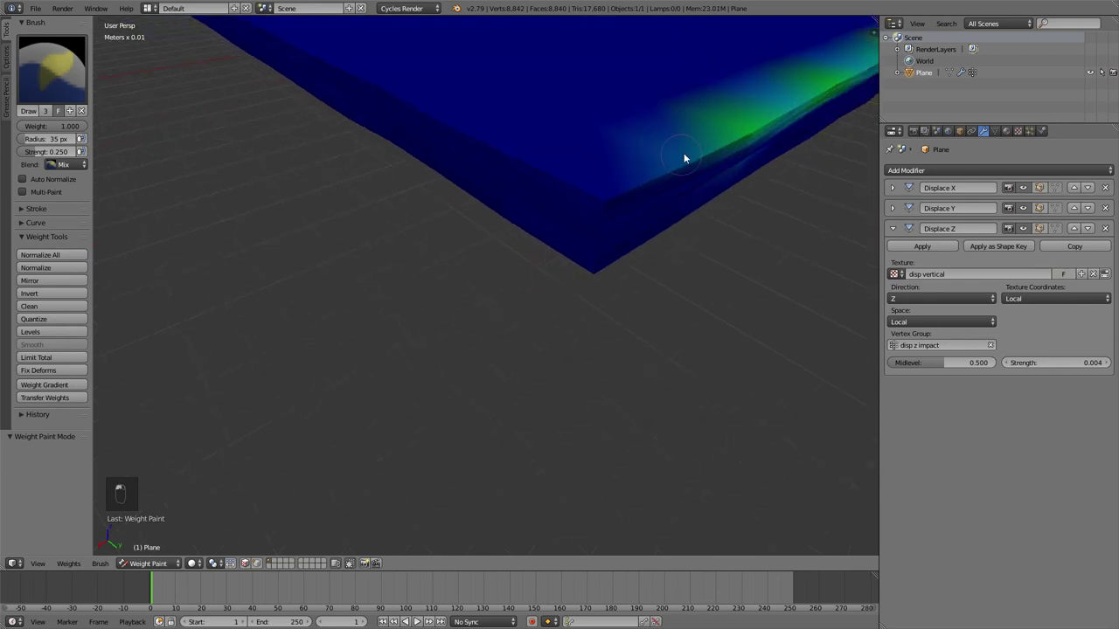
{"action": "mouse_move", "coordinate": [683, 158]}
{"action": "left_mouse_down"}
{"action": "mouse_move", "coordinate": [567, 219]}
{"action": "mouse_move", "coordinate": [494, 205]}
{"action": "left_mouse_up"}
Paint uneven weight along the top of the remaining long edge to close the painted rim at the starting corner
{"action": "mouse_move", "coordinate": [494, 205]}
{"action": "middle_mouse_down"}
{"action": "mouse_move", "coordinate": [596, 228]}
{"action": "mouse_move", "coordinate": [649, 212]}
{"action": "middle_mouse_up"}
{"action": "mouse_move", "coordinate": [649, 212]}
{"action": "left_mouse_down"}
{"action": "mouse_move", "coordinate": [494, 187]}
{"action": "mouse_move", "coordinate": [336, 197]}
{"action": "left_mouse_up"}
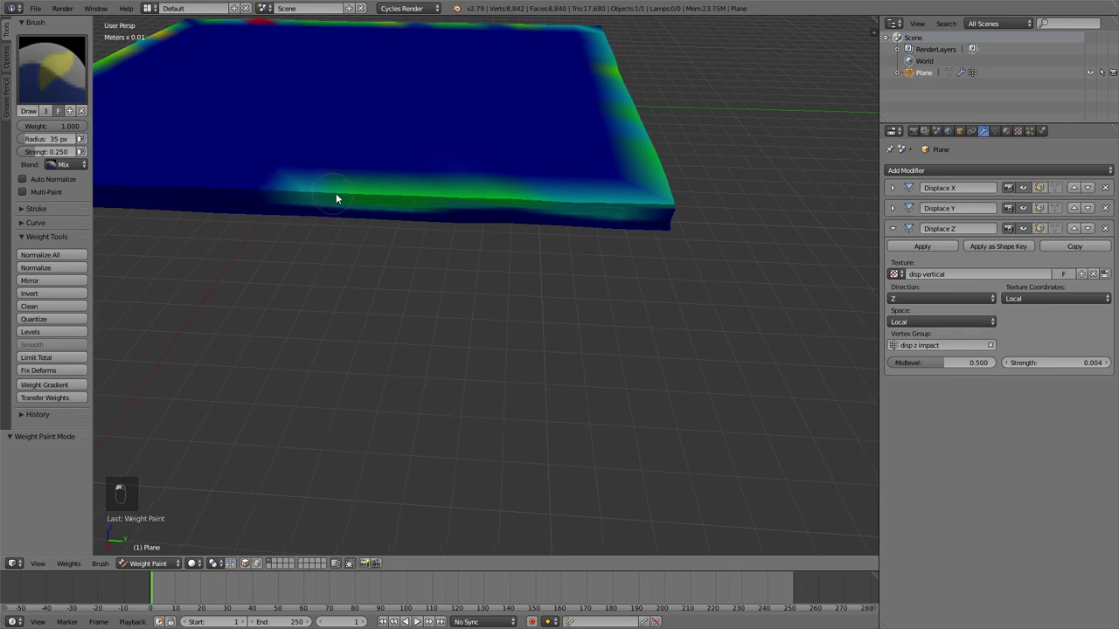
{"action": "mouse_move", "coordinate": [335, 200]}
{"action": "middle_mouse_down"}
{"action": "mouse_move", "coordinate": [469, 219]}
{"action": "mouse_move", "coordinate": [604, 207]}
{"action": "middle_mouse_up"}
{"action": "mouse_move", "coordinate": [604, 207]}
{"action": "left_mouse_down"}
{"action": "mouse_move", "coordinate": [515, 149]}
{"action": "mouse_move", "coordinate": [488, 161]}
{"action": "mouse_move", "coordinate": [547, 166]}
{"action": "mouse_move", "coordinate": [425, 150]}
{"action": "mouse_move", "coordinate": [491, 145]}
{"action": "mouse_move", "coordinate": [408, 158]}
{"action": "mouse_move", "coordinate": [607, 159]}
{"action": "mouse_move", "coordinate": [460, 156]}
{"action": "mouse_move", "coordinate": [511, 143]}
{"action": "mouse_move", "coordinate": [407, 152]}
{"action": "mouse_move", "coordinate": [490, 159]}
{"action": "left_mouse_up"}
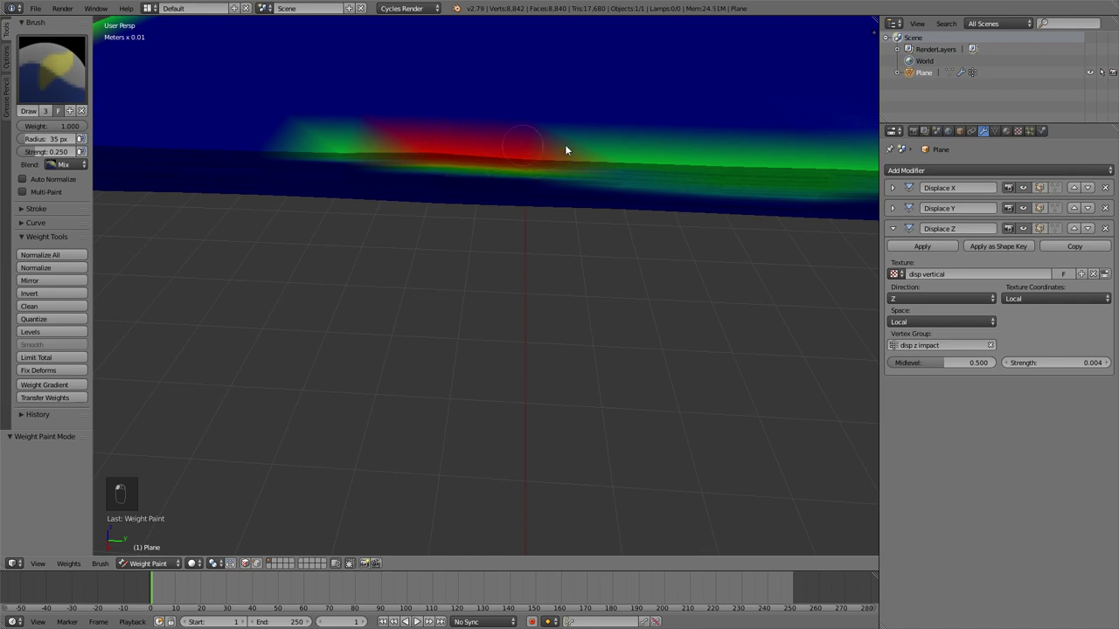
{"action": "mouse_move", "coordinate": [564, 151]}
{"action": "middle_mouse_down"}
{"action": "mouse_move", "coordinate": [582, 169]}
{"action": "mouse_move", "coordinate": [519, 174]}
{"action": "mouse_move", "coordinate": [637, 192]}
{"action": "middle_mouse_up"}
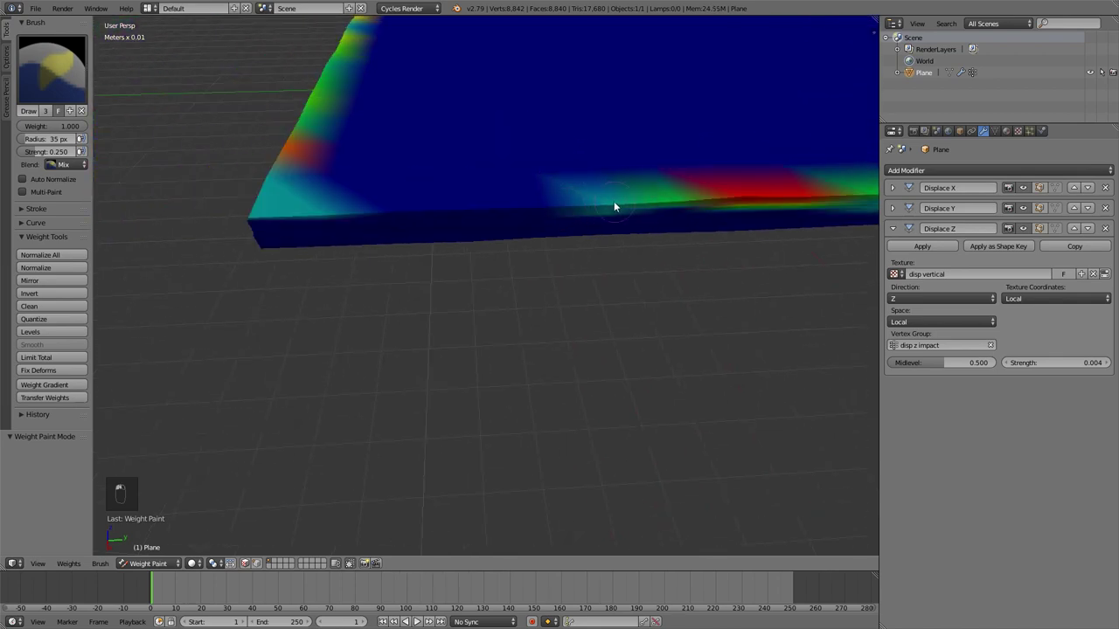
{"action": "left_click_drag", "start_coordinate": [614, 207], "coordinate": [313, 214]}
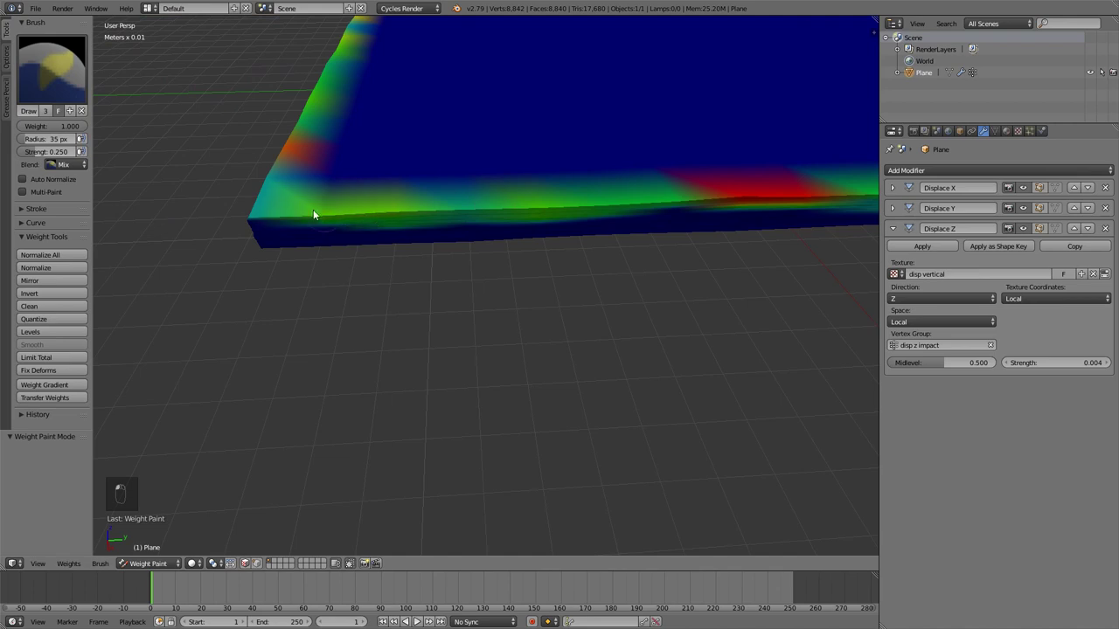
Check the painted rim around the whole stack and return to Object Mode
{"action": "middle_click_drag", "start_coordinate": [313, 214], "coordinate": [459, 230]}
{"action": "scroll", "coordinate": [411, 186], "scroll_direction": "down", "scroll_amount": 3}
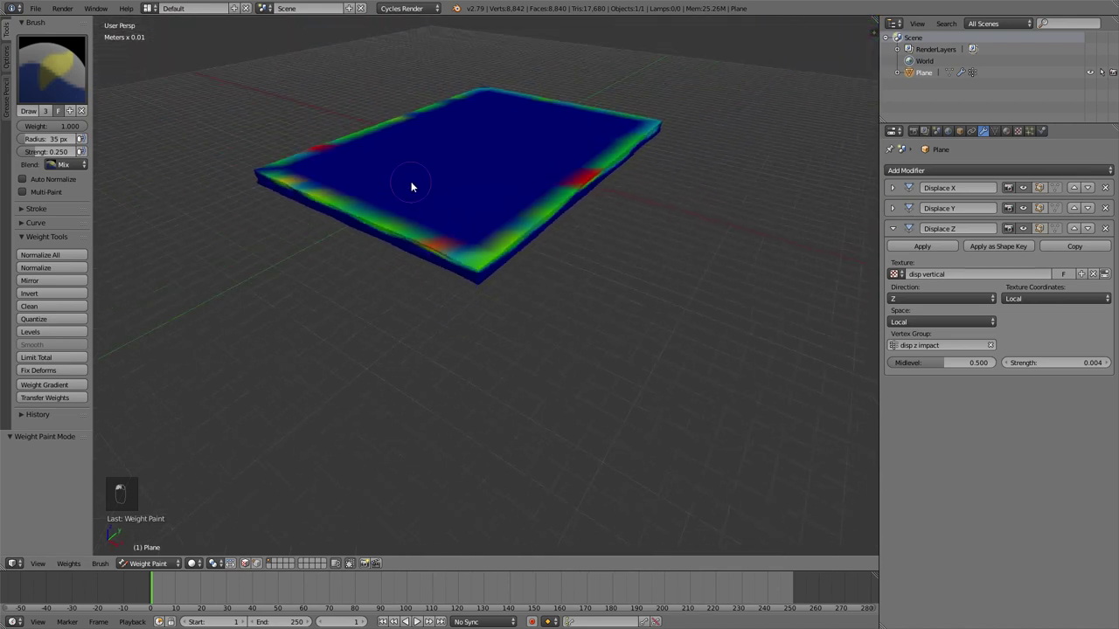
{"action": "mouse_move", "coordinate": [411, 186]}
{"action": "middle_mouse_down"}
{"action": "mouse_move", "coordinate": [519, 180]}
{"action": "mouse_move", "coordinate": [460, 230]}
{"action": "mouse_move", "coordinate": [510, 282]}
{"action": "mouse_move", "coordinate": [388, 239]}
{"action": "mouse_move", "coordinate": [250, 219]}
{"action": "mouse_move", "coordinate": [527, 242]}
{"action": "mouse_move", "coordinate": [402, 258]}
{"action": "mouse_move", "coordinate": [480, 270]}
{"action": "mouse_move", "coordinate": [500, 287]}
{"action": "middle_mouse_up"}
{"action": "scroll", "coordinate": [401, 259], "scroll_direction": "up", "scroll_amount": 2}
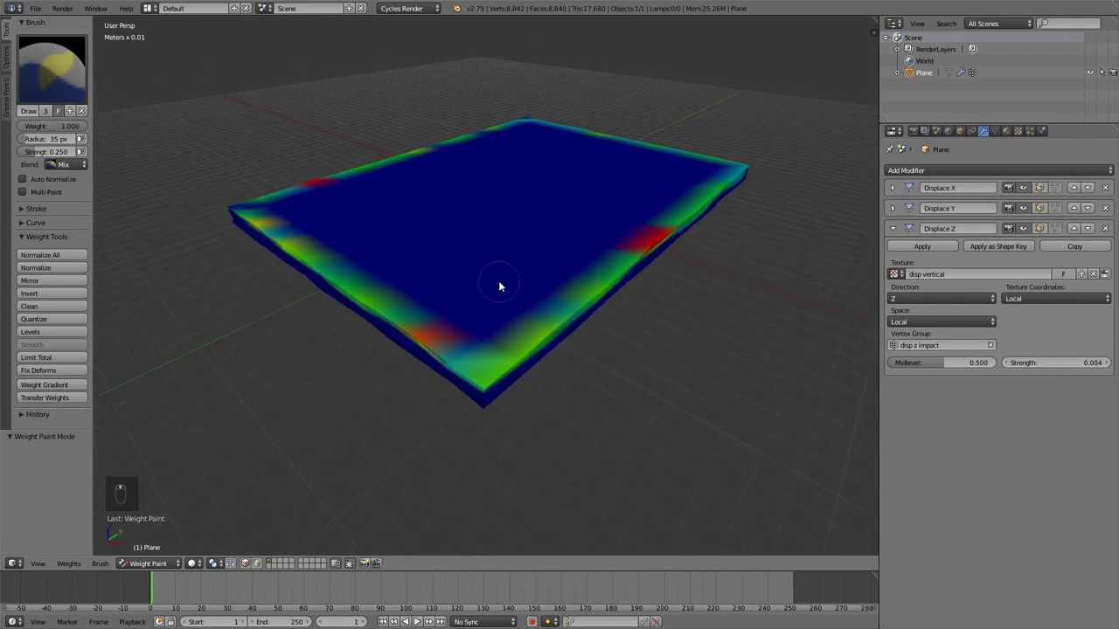
{"action": "key", "text": "ctrl+Tab"}
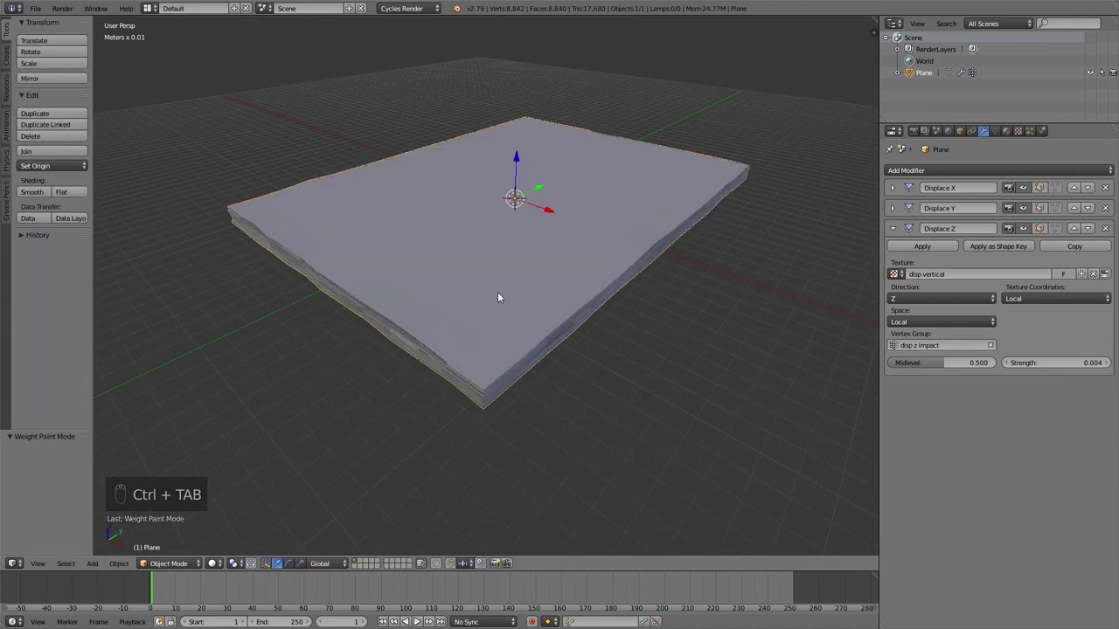
{"action": "mouse_move", "coordinate": [446, 298]}
{"action": "middle_mouse_down"}
{"action": "mouse_move", "coordinate": [452, 312]}
{"action": "mouse_move", "coordinate": [461, 304]}
{"action": "middle_mouse_up"}
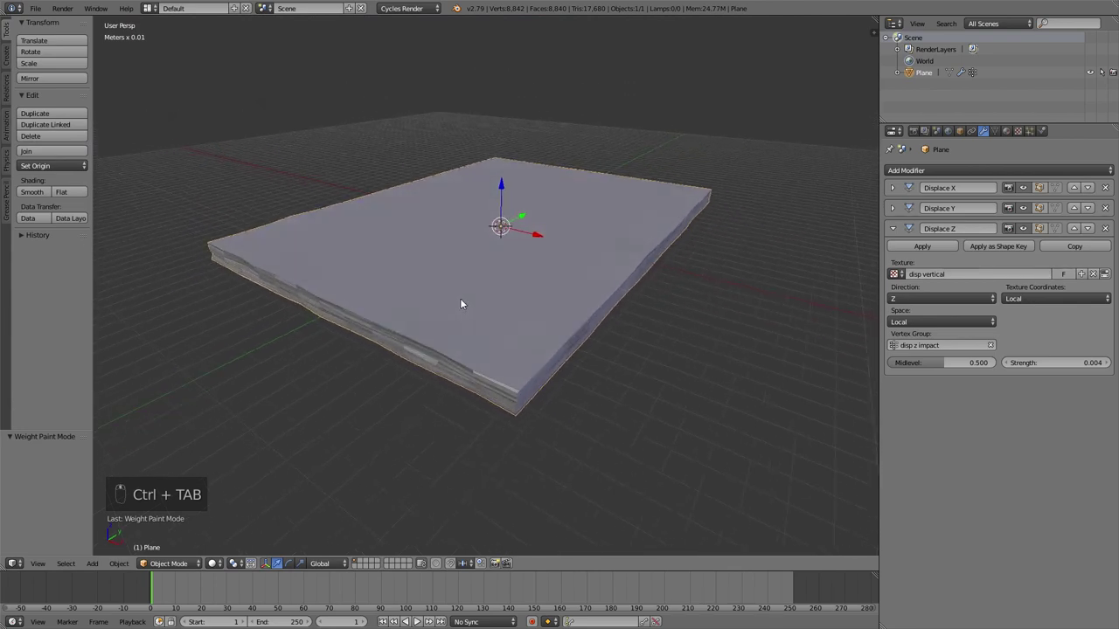
Examine the stack's underside and top edges at both ends in front orthographic view, finishing in perspective
{"action": "key", "text": "KP_1"}
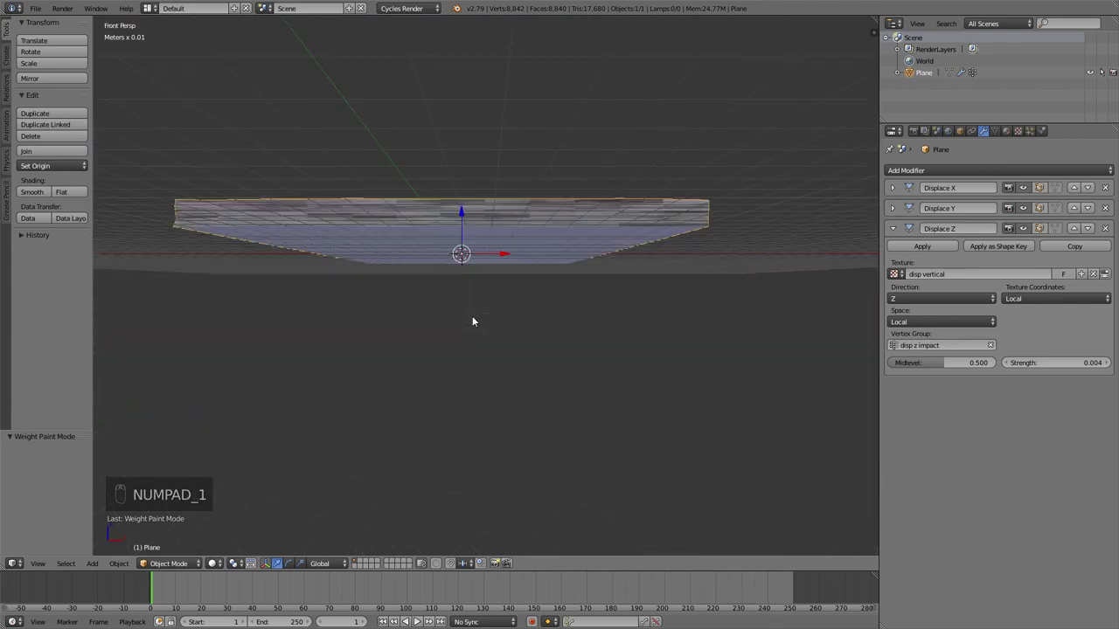
{"action": "key", "text": "KP_5"}
{"action": "scroll", "coordinate": [612, 277], "scroll_direction": "up", "scroll_amount": 2}
{"action": "middle_click_drag", "start_coordinate": [698, 246], "coordinate": [495, 317], "text": "shift"}
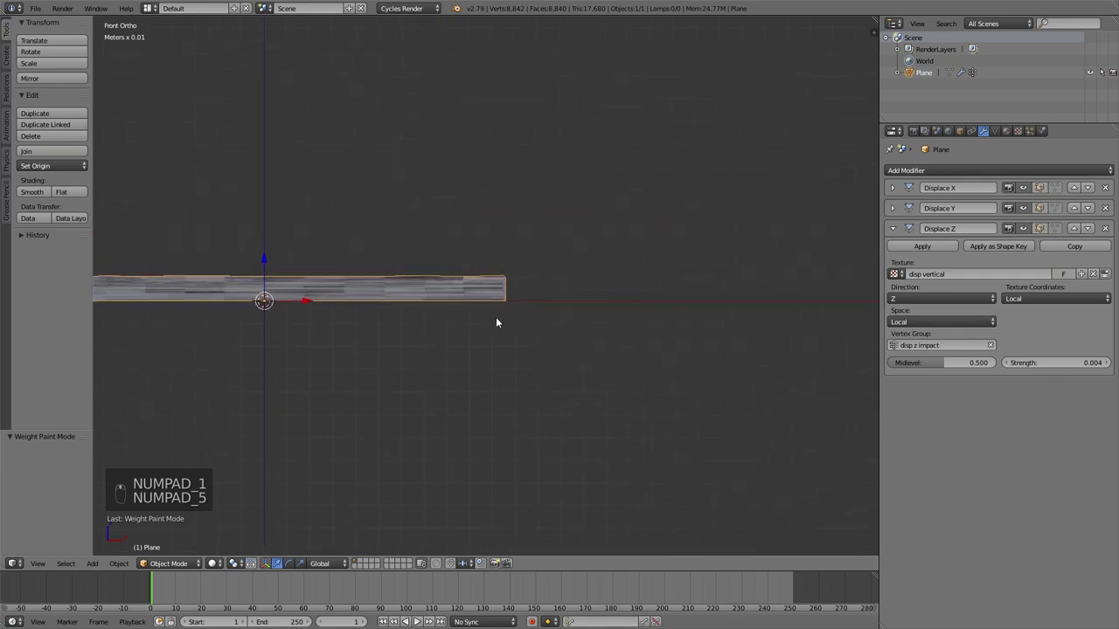
{"action": "scroll", "coordinate": [495, 323], "scroll_direction": "up", "scroll_amount": 4}
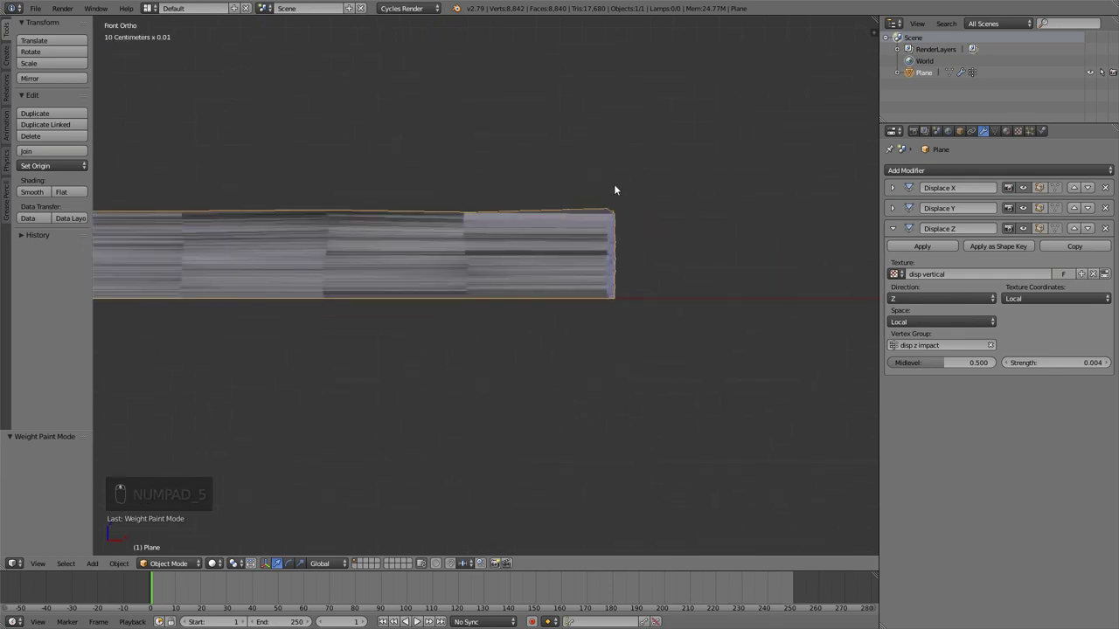
{"action": "middle_click_drag", "start_coordinate": [549, 271], "coordinate": [628, 255], "text": "shift"}
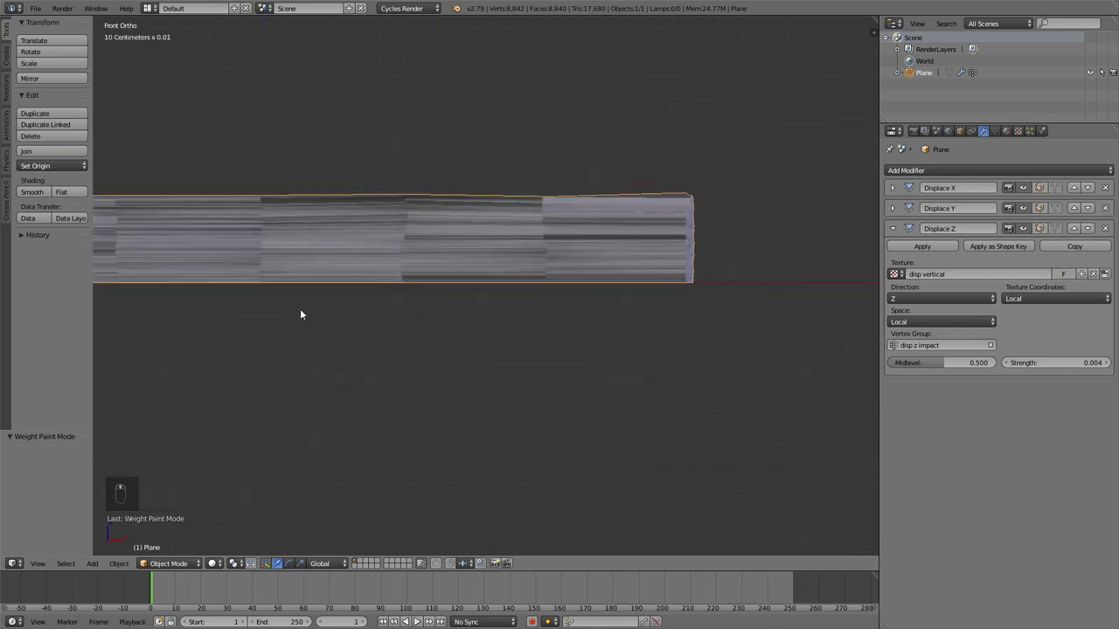
{"action": "middle_click_drag", "start_coordinate": [301, 314], "coordinate": [662, 232], "text": "shift"}
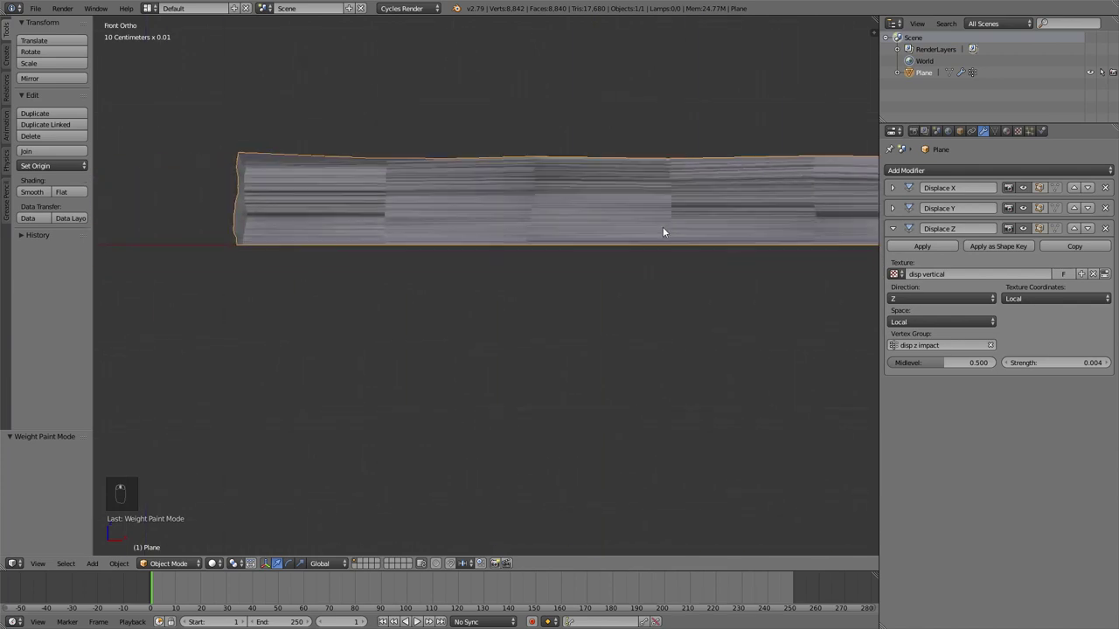
{"action": "key", "text": "KP_8"}
{"action": "key", "text": "KP_8"}
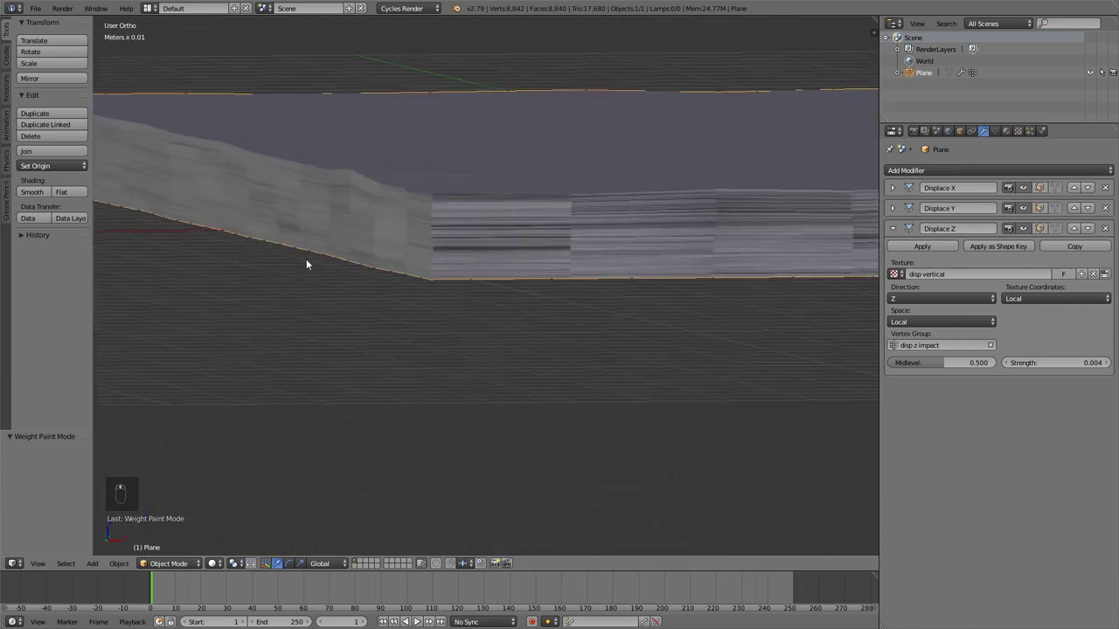
{"action": "middle_click_drag", "start_coordinate": [307, 264], "coordinate": [559, 286]}
{"action": "key", "text": "KP_5"}
Collapse the Displace Z settings, add a Bevel modifier and turn off its viewport display to compare a stack corner
{"action": "left_click", "coordinate": [892, 228]}
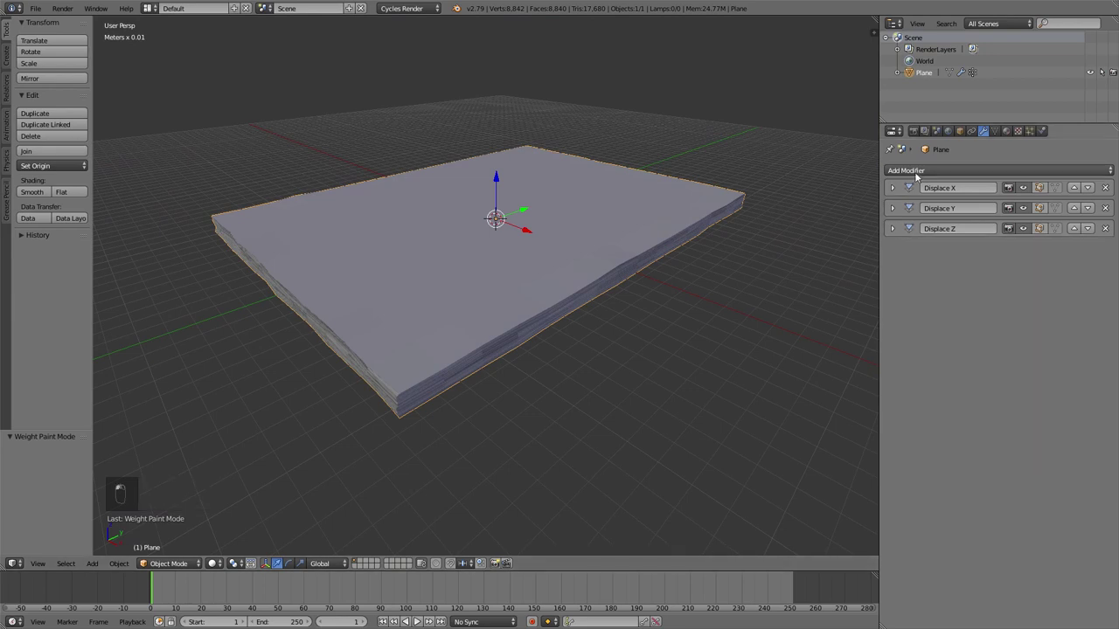
{"action": "left_click", "coordinate": [920, 170]}
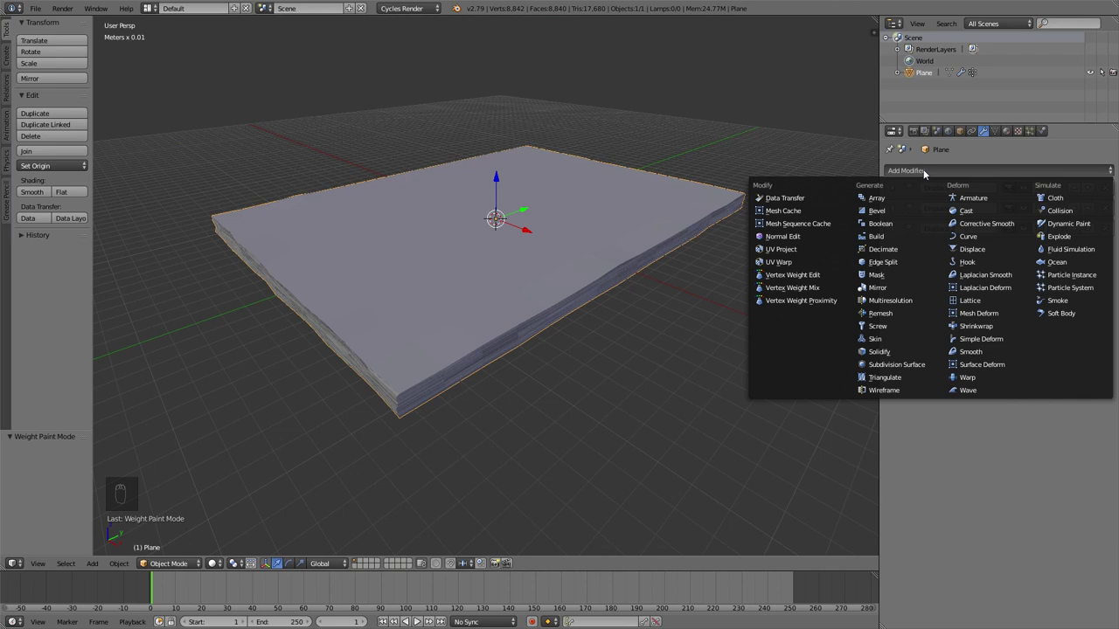
{"action": "left_click", "coordinate": [883, 211]}
{"action": "middle_click_drag", "start_coordinate": [839, 239], "coordinate": [431, 271]}
{"action": "scroll", "coordinate": [454, 329], "scroll_direction": "up", "scroll_amount": 3}
{"action": "scroll", "coordinate": [419, 325], "scroll_direction": "up", "scroll_amount": 2}
{"action": "scroll", "coordinate": [449, 305], "scroll_direction": "up", "scroll_amount": 3}
{"action": "scroll", "coordinate": [447, 304], "scroll_direction": "down", "scroll_amount": 3}
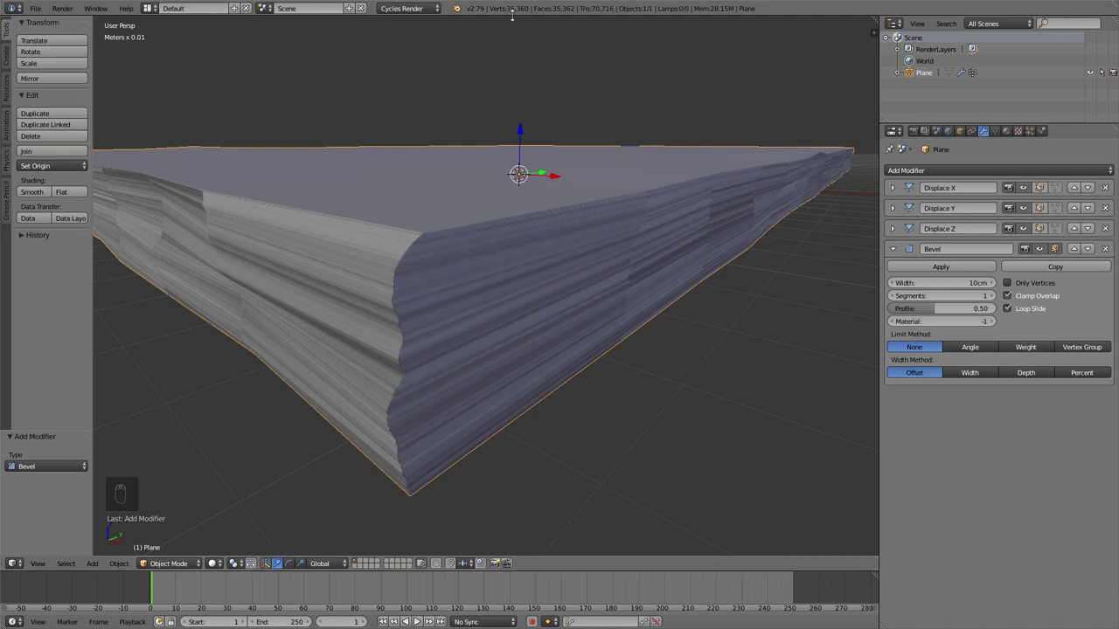
{"action": "left_click", "coordinate": [1037, 249]}
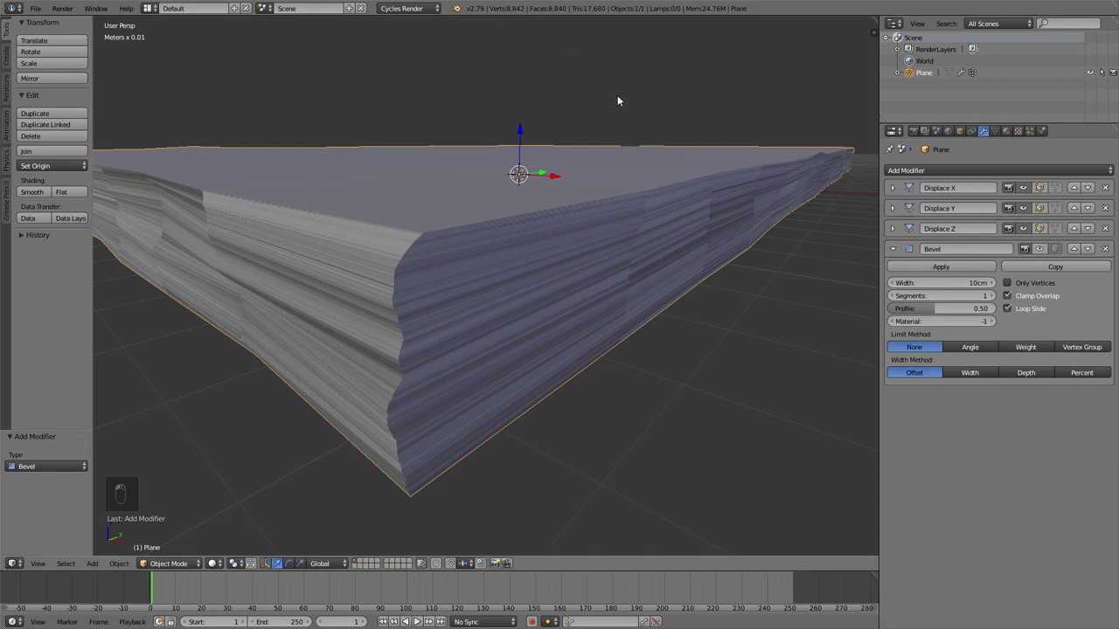
Turn the Bevel modifier's viewport display back on, limit the bevel by Angle, and collapse its settings
{"action": "left_click", "coordinate": [1029, 251]}
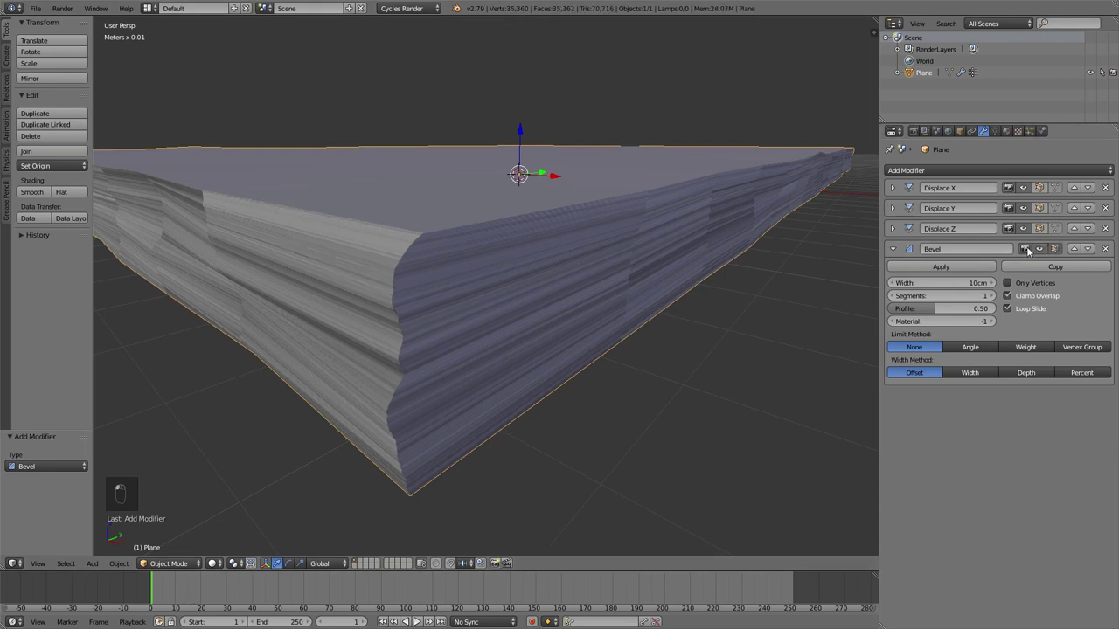
{"action": "left_click", "coordinate": [970, 347]}
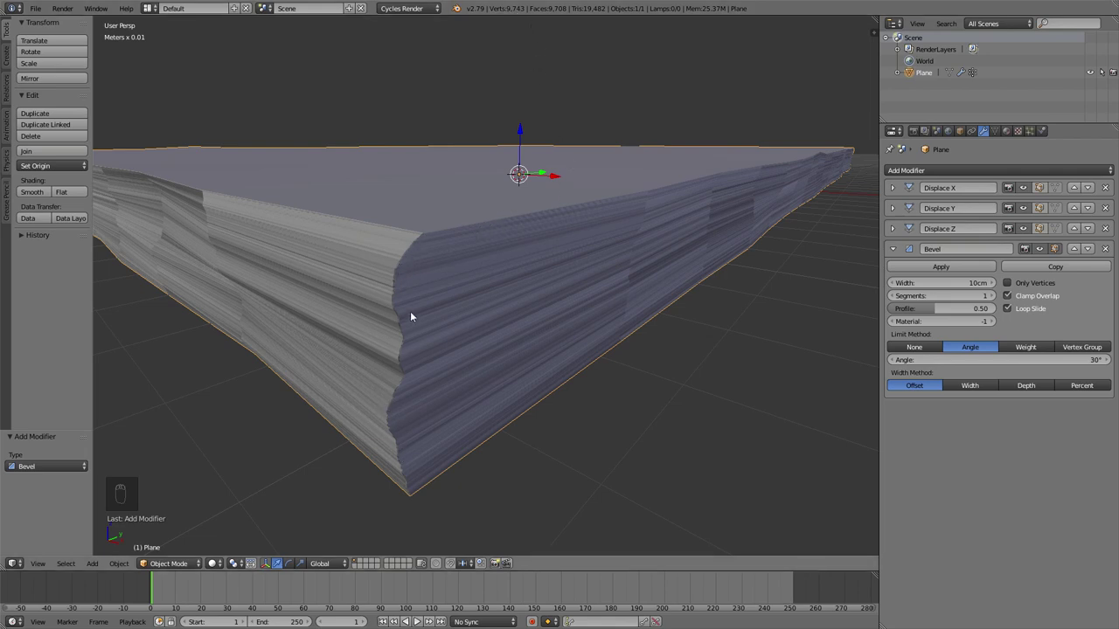
{"action": "middle_click_drag", "start_coordinate": [410, 312], "coordinate": [426, 278]}
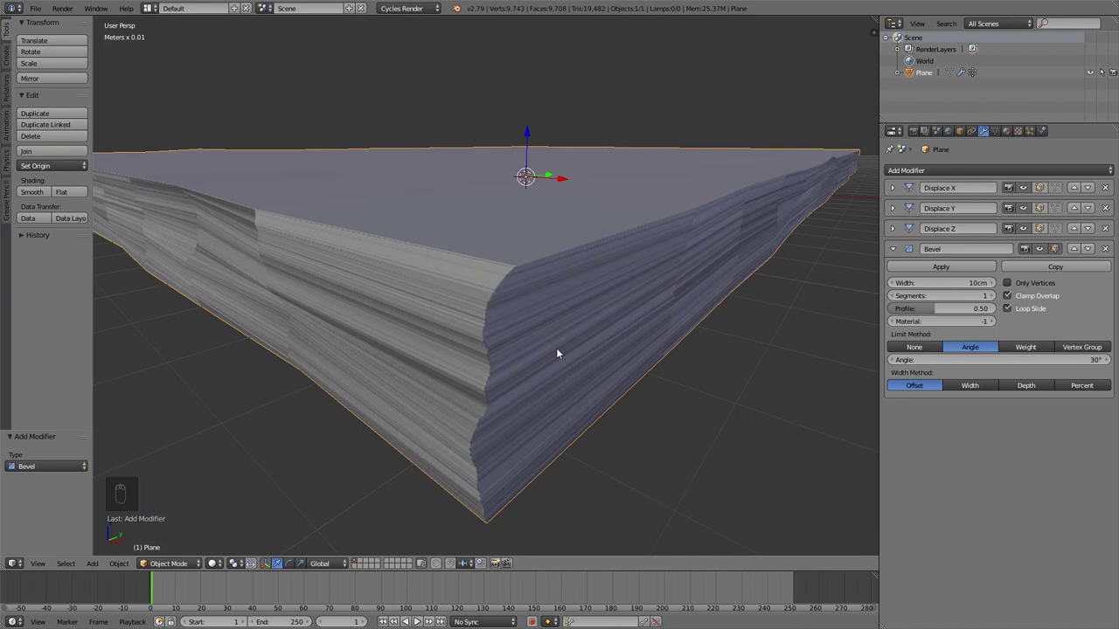
{"action": "scroll", "coordinate": [148, 236], "scroll_direction": "down", "scroll_amount": 3}
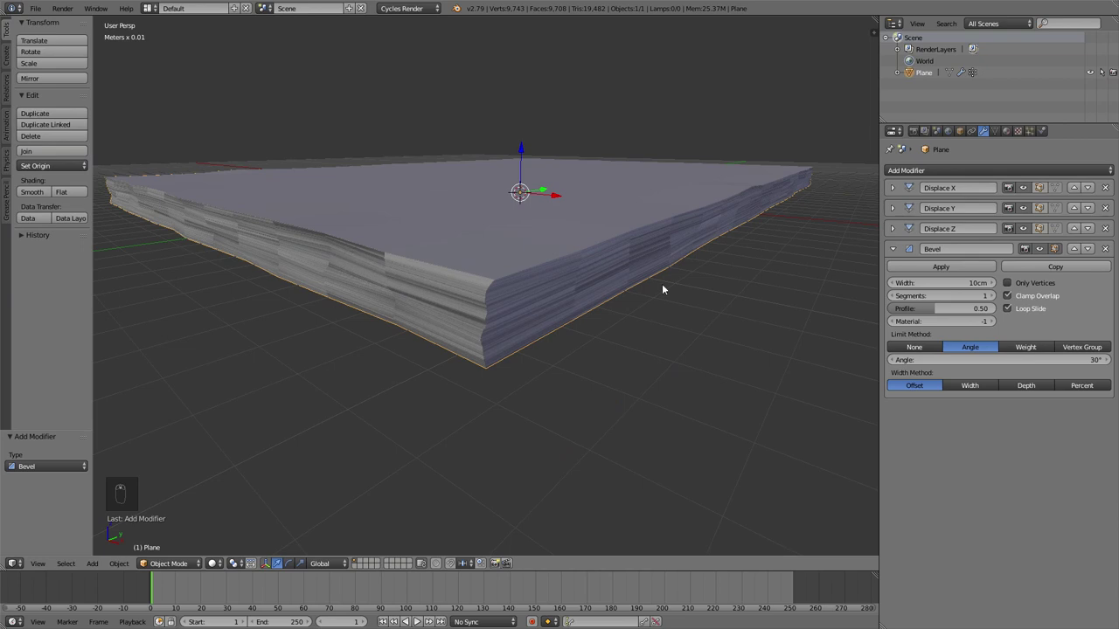
{"action": "scroll", "coordinate": [655, 254], "scroll_direction": "down", "scroll_amount": 2}
{"action": "middle_click_drag", "start_coordinate": [655, 253], "coordinate": [615, 234]}
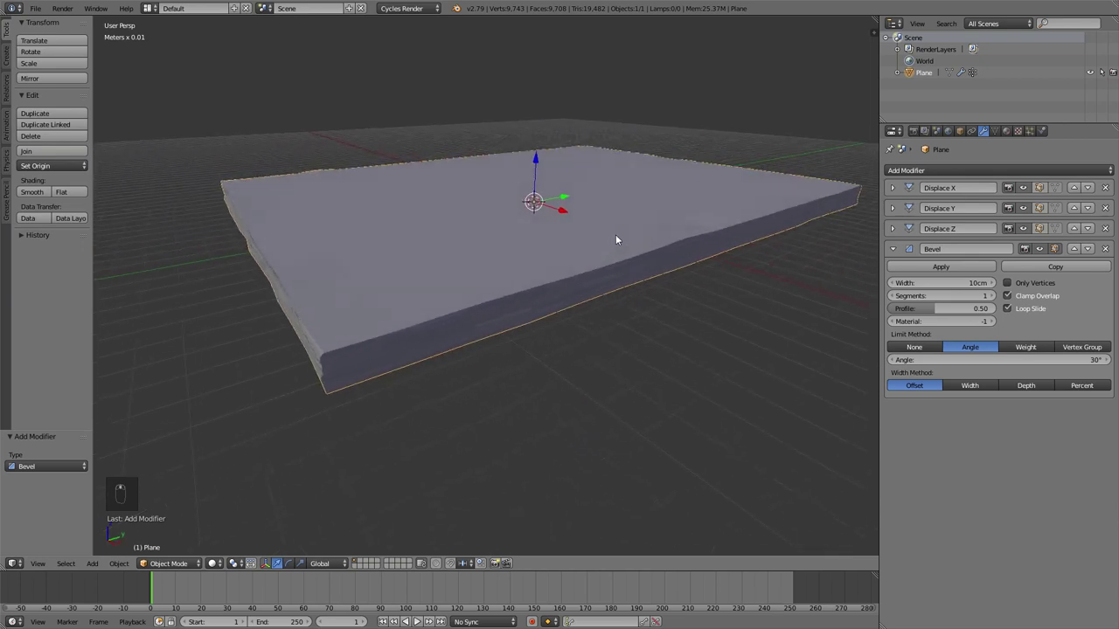
{"action": "scroll", "coordinate": [822, 239], "scroll_direction": "up", "scroll_amount": 4}
{"action": "left_click", "coordinate": [892, 248]}
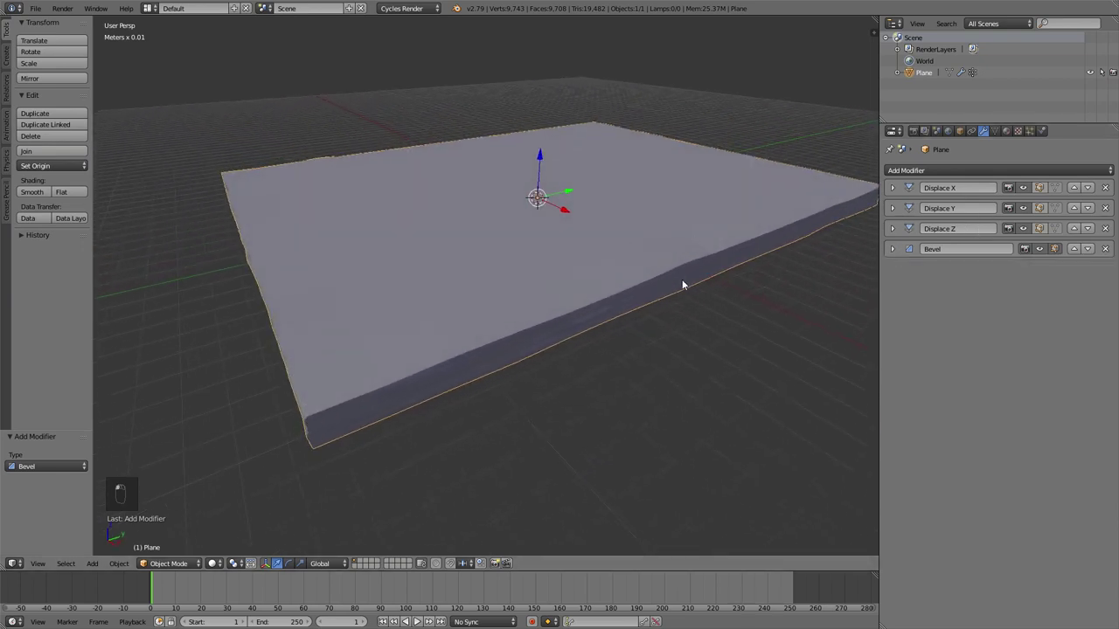
Apply smooth shading to the paper stack and check the side faces and a corner up close
{"action": "scroll", "coordinate": [664, 276], "scroll_direction": "up", "scroll_amount": 2}
{"action": "middle_click_drag", "start_coordinate": [646, 265], "coordinate": [541, 195]}
{"action": "scroll", "coordinate": [617, 250], "scroll_direction": "up", "scroll_amount": 3}
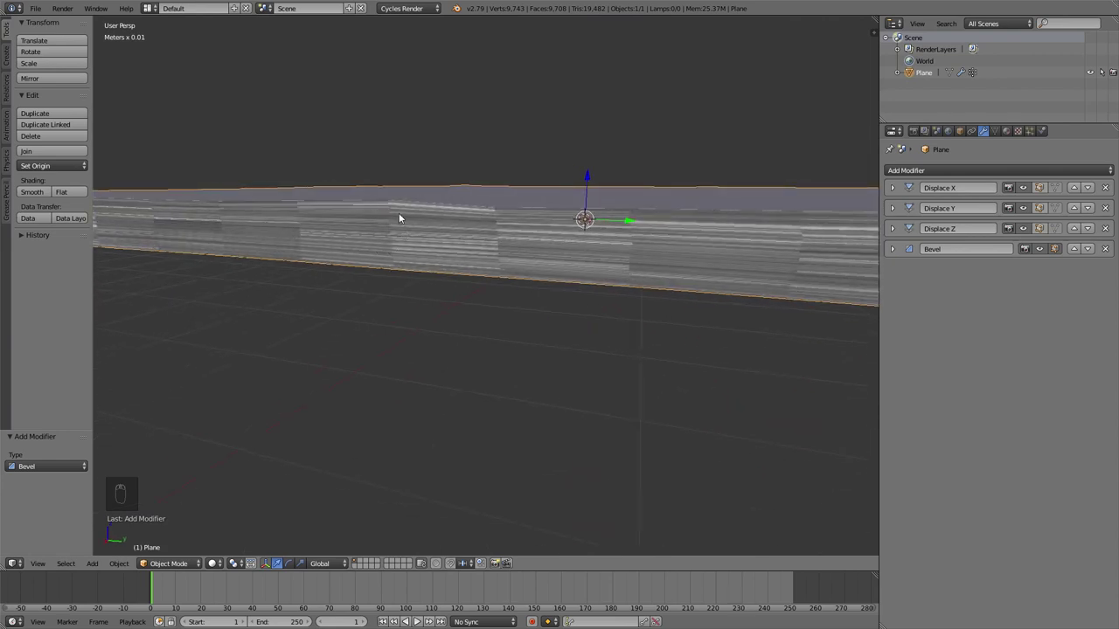
{"action": "middle_click_drag", "start_coordinate": [496, 269], "coordinate": [495, 250]}
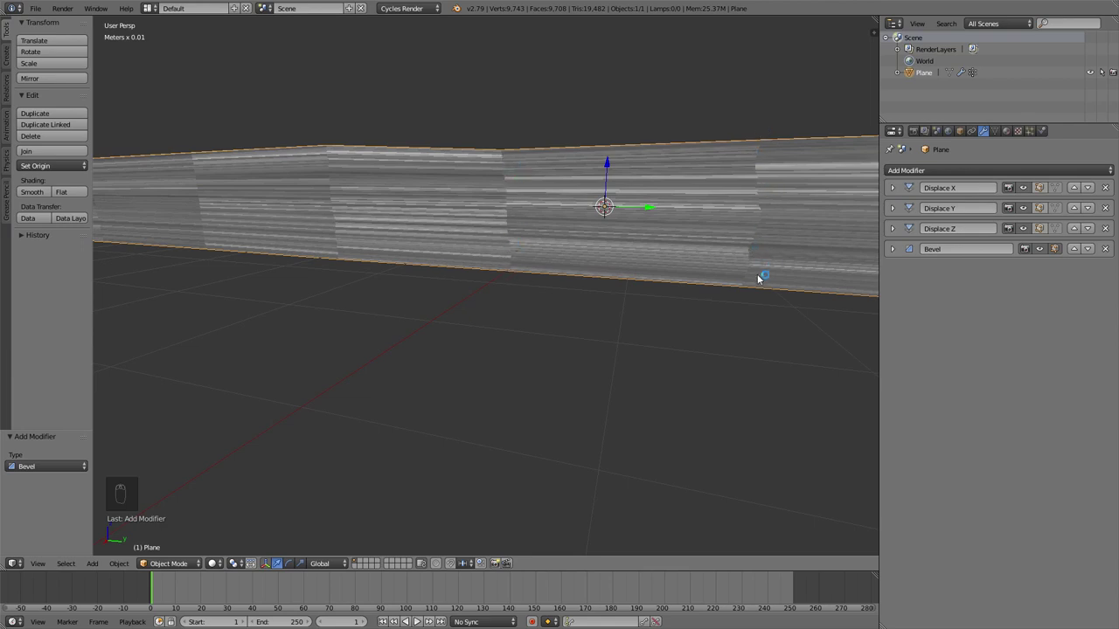
{"action": "middle_click_drag", "start_coordinate": [761, 277], "coordinate": [495, 319]}
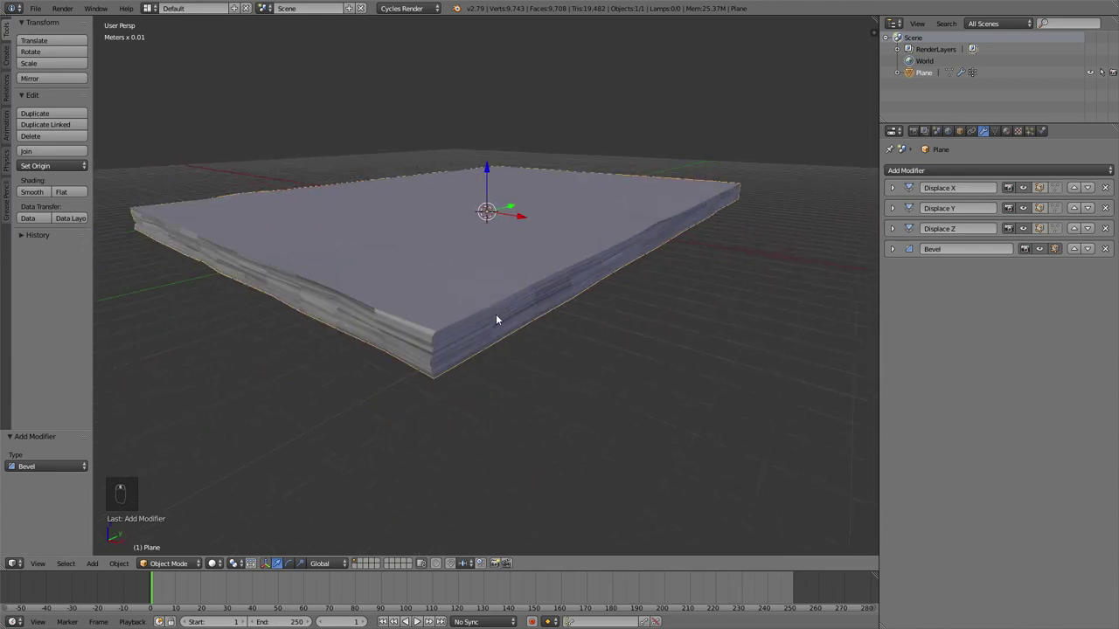
{"action": "left_click", "coordinate": [40, 191]}
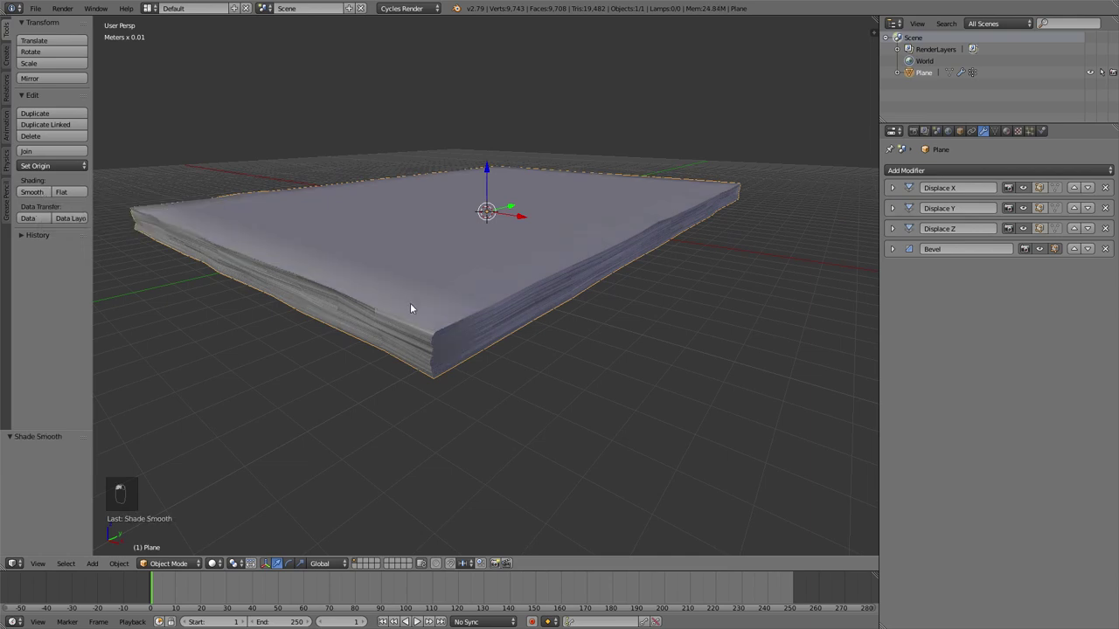
{"action": "mouse_move", "coordinate": [410, 304]}
{"action": "middle_mouse_down"}
{"action": "mouse_move", "coordinate": [621, 250]}
{"action": "mouse_move", "coordinate": [568, 217]}
{"action": "mouse_move", "coordinate": [474, 197]}
{"action": "mouse_move", "coordinate": [374, 202]}
{"action": "mouse_move", "coordinate": [467, 209]}
{"action": "mouse_move", "coordinate": [516, 260]}
{"action": "middle_mouse_up"}
{"action": "scroll", "coordinate": [464, 204], "scroll_direction": "down", "scroll_amount": 3}
{"action": "scroll", "coordinate": [464, 205], "scroll_direction": "up", "scroll_amount": 3}
{"action": "middle_click_drag", "start_coordinate": [481, 279], "coordinate": [522, 276]}
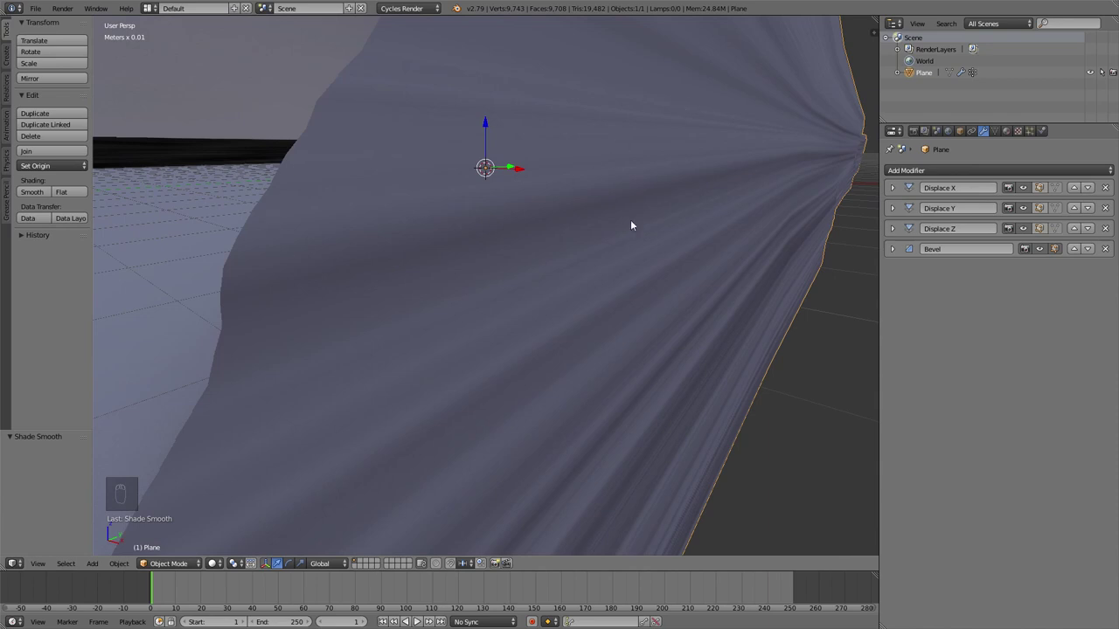
{"action": "middle_click_drag", "start_coordinate": [722, 189], "coordinate": [720, 159]}
{"action": "middle_click_drag", "start_coordinate": [563, 228], "coordinate": [517, 208]}
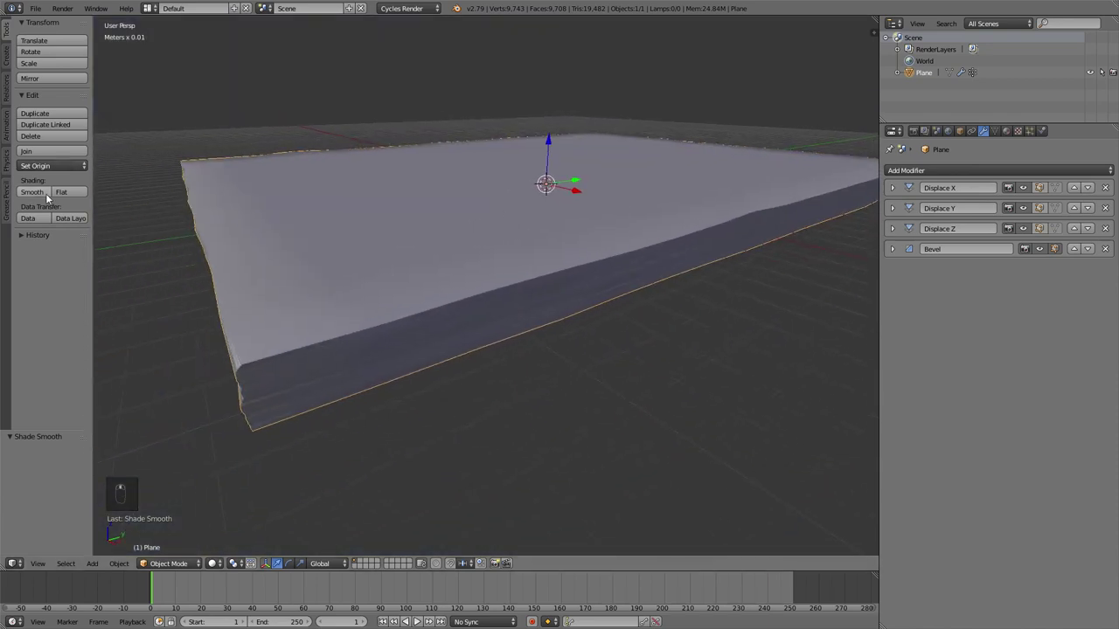
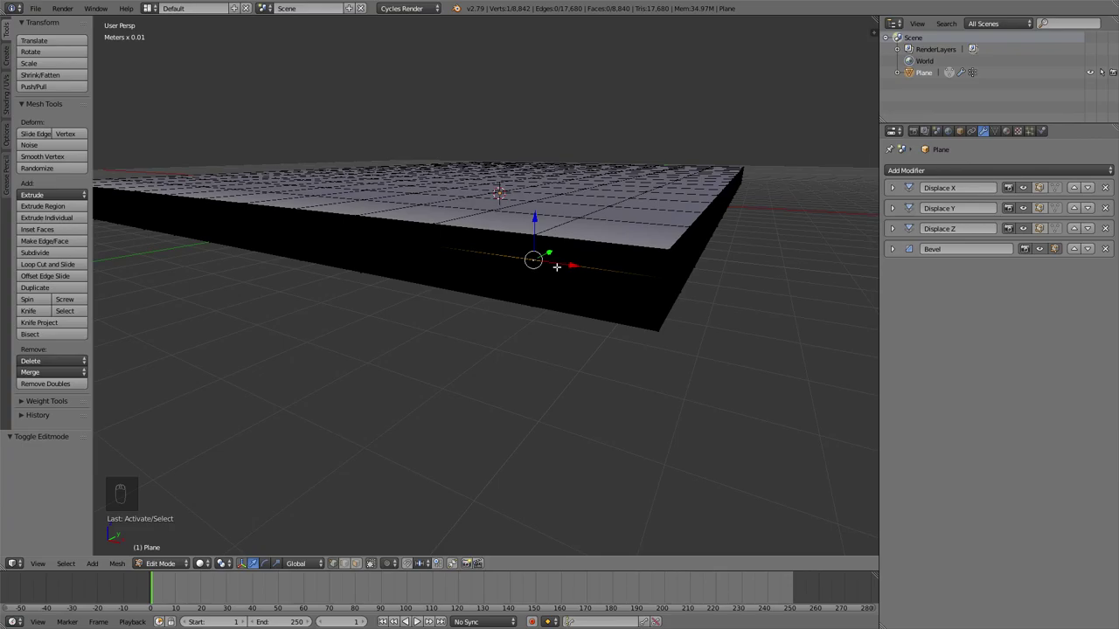
In Edit Mode with edge selection, select one short vertical side edge and all edges of similar length
{"action": "key", "text": "KP_Decimal"}
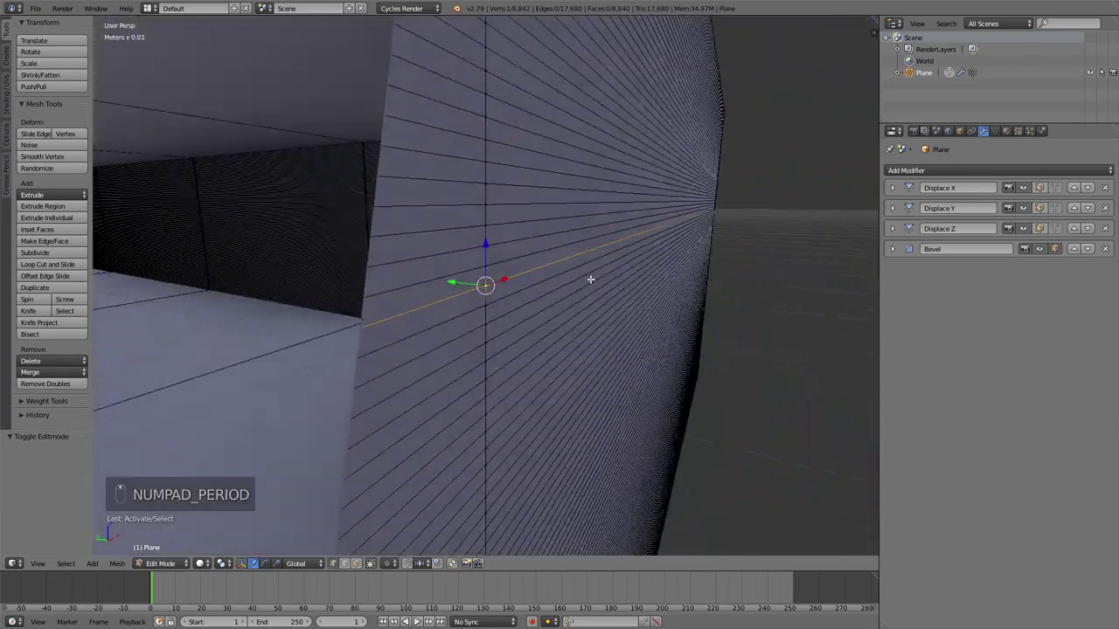
{"action": "middle_click_drag", "start_coordinate": [590, 279], "coordinate": [485, 276]}
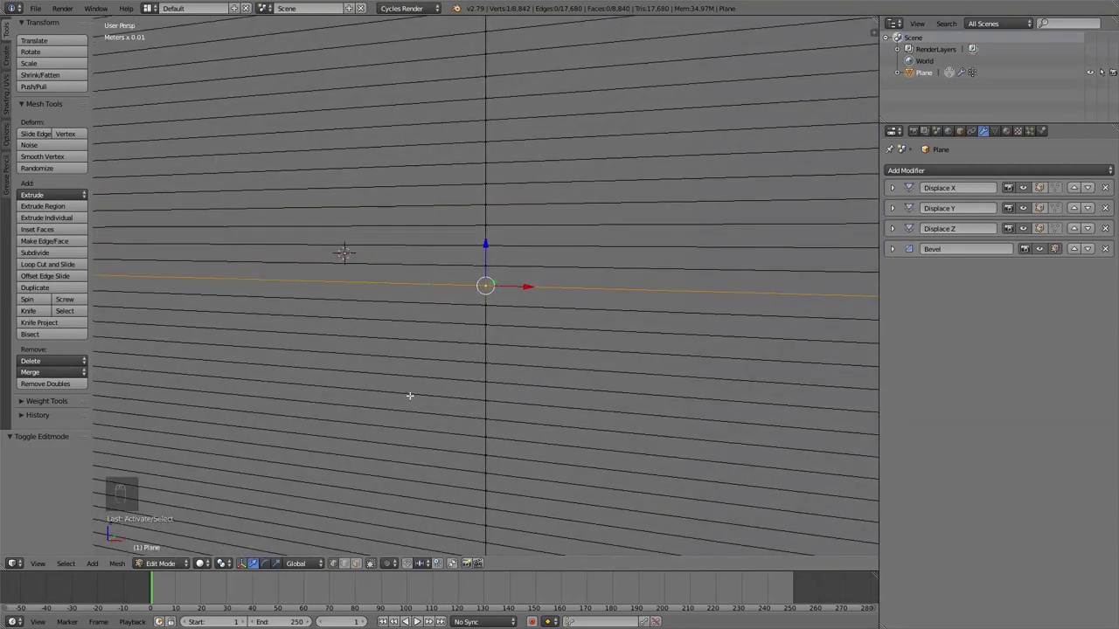
{"action": "left_click", "coordinate": [345, 563]}
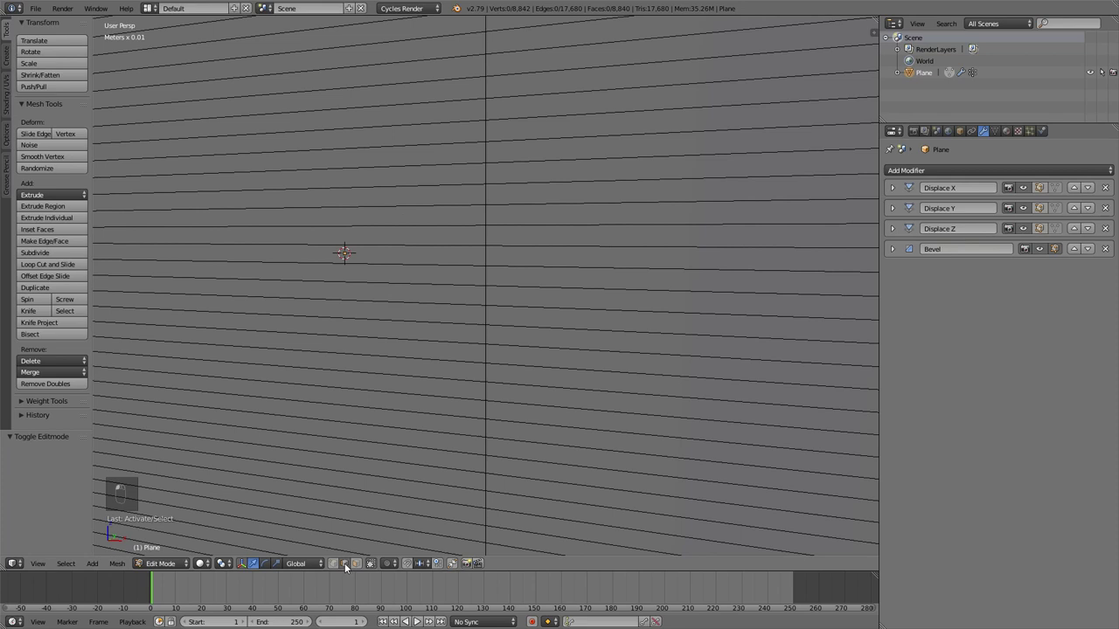
{"action": "right_click", "coordinate": [484, 293]}
{"action": "middle_click_drag", "start_coordinate": [588, 263], "coordinate": [609, 261]}
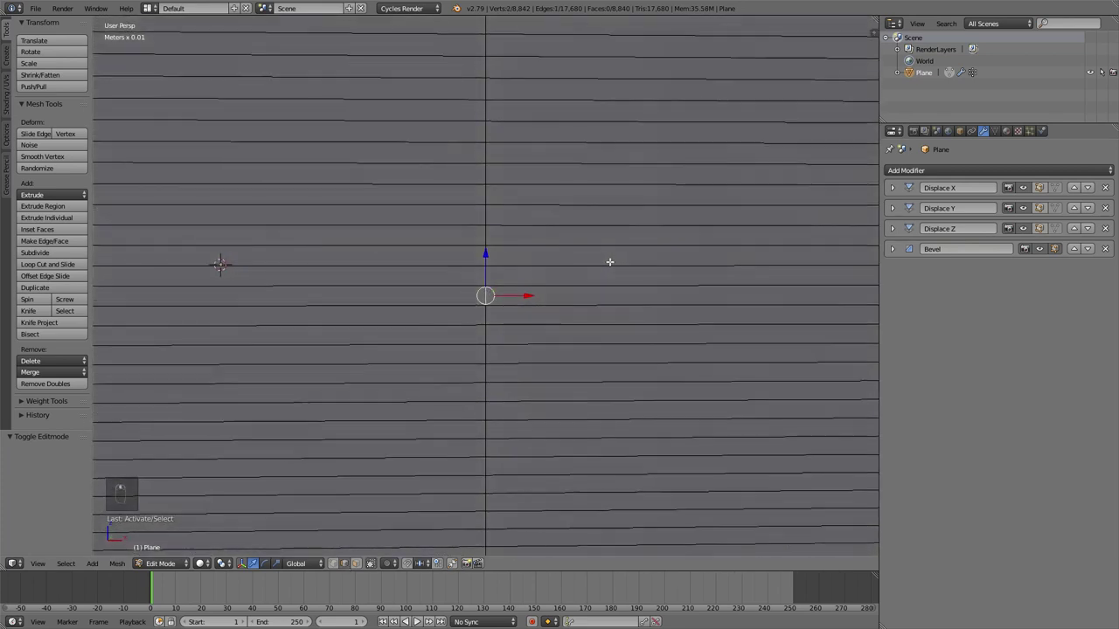
{"action": "key", "text": "shift+g"}
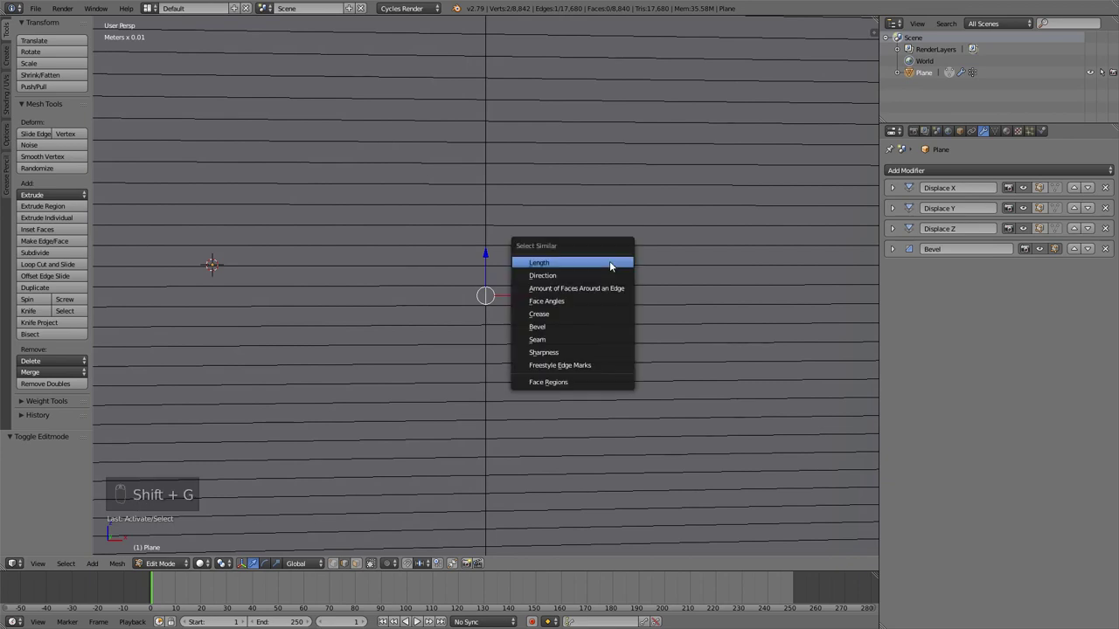
{"action": "left_click", "coordinate": [543, 264]}
Check the selected vertical edges around the stack and invert the selection to the horizontal edges and the top and bottom faces
{"action": "scroll", "coordinate": [497, 346], "scroll_direction": "down", "scroll_amount": 5}
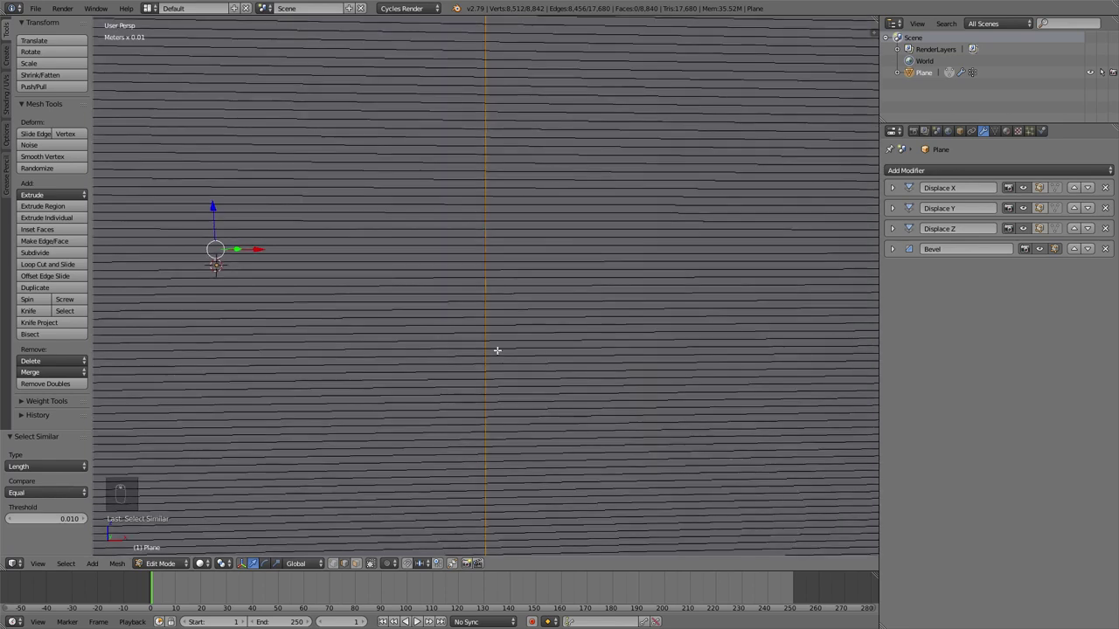
{"action": "middle_click_drag", "start_coordinate": [496, 347], "coordinate": [192, 207]}
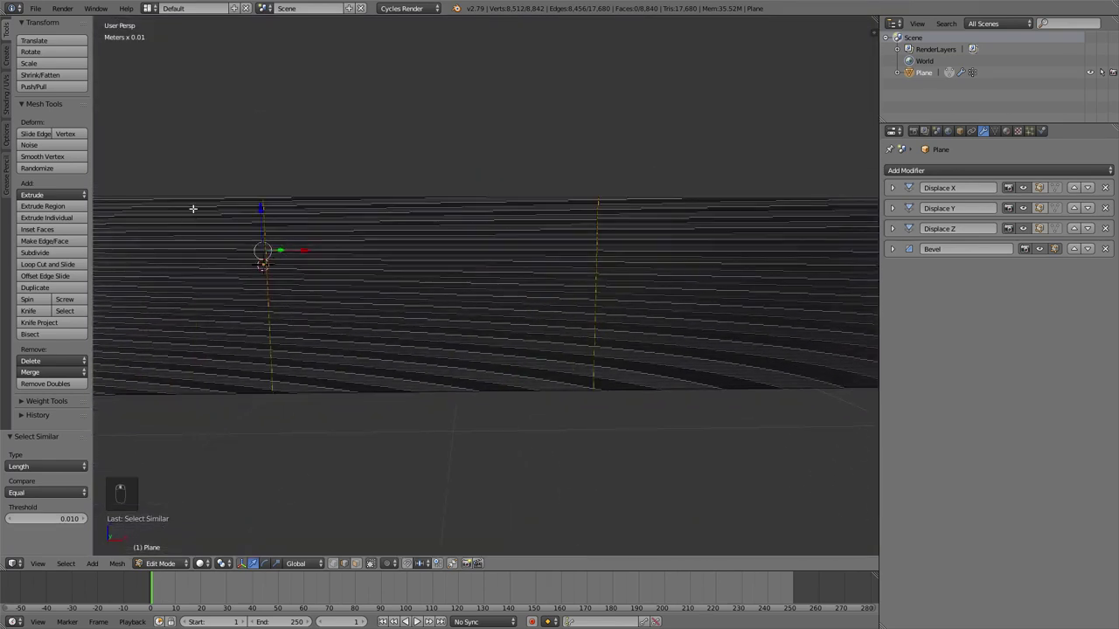
{"action": "scroll", "coordinate": [682, 279], "scroll_direction": "down", "scroll_amount": 3}
{"action": "middle_click_drag", "start_coordinate": [682, 279], "coordinate": [585, 297]}
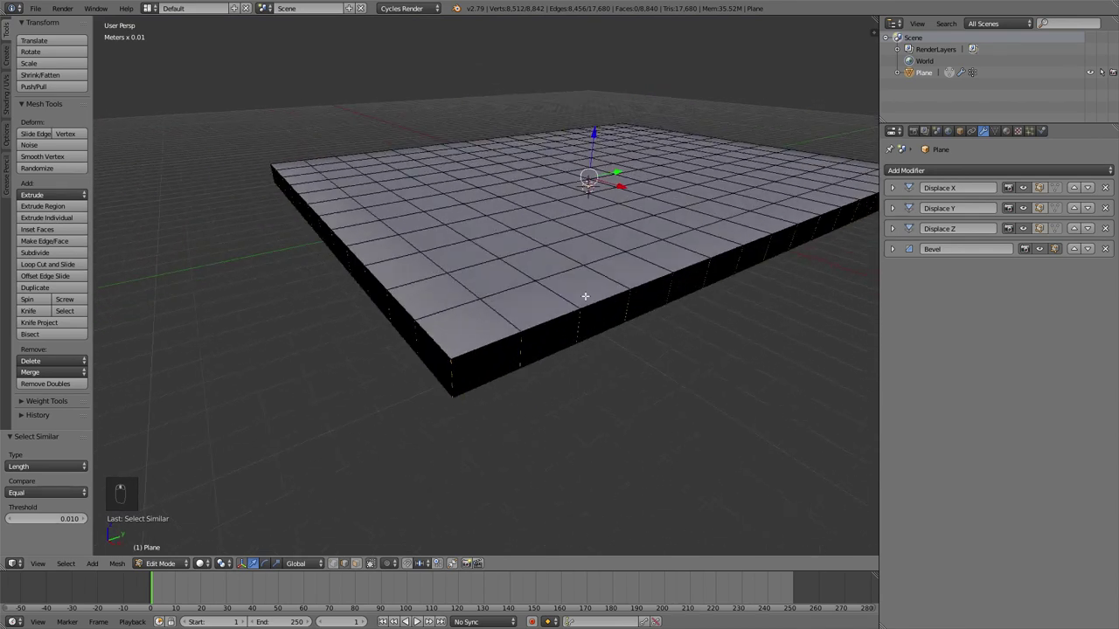
{"action": "scroll", "coordinate": [428, 270], "scroll_direction": "up", "scroll_amount": 4}
{"action": "middle_click_drag", "start_coordinate": [427, 270], "coordinate": [642, 287]}
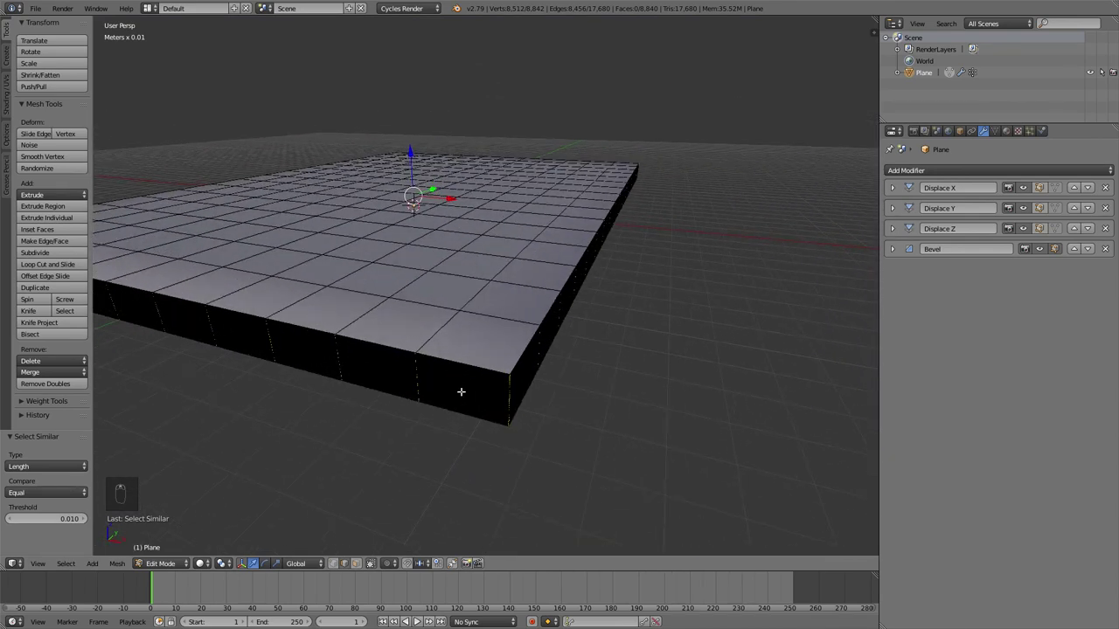
{"action": "scroll", "coordinate": [463, 391], "scroll_direction": "up", "scroll_amount": 3}
{"action": "middle_click_drag", "start_coordinate": [480, 386], "coordinate": [427, 336]}
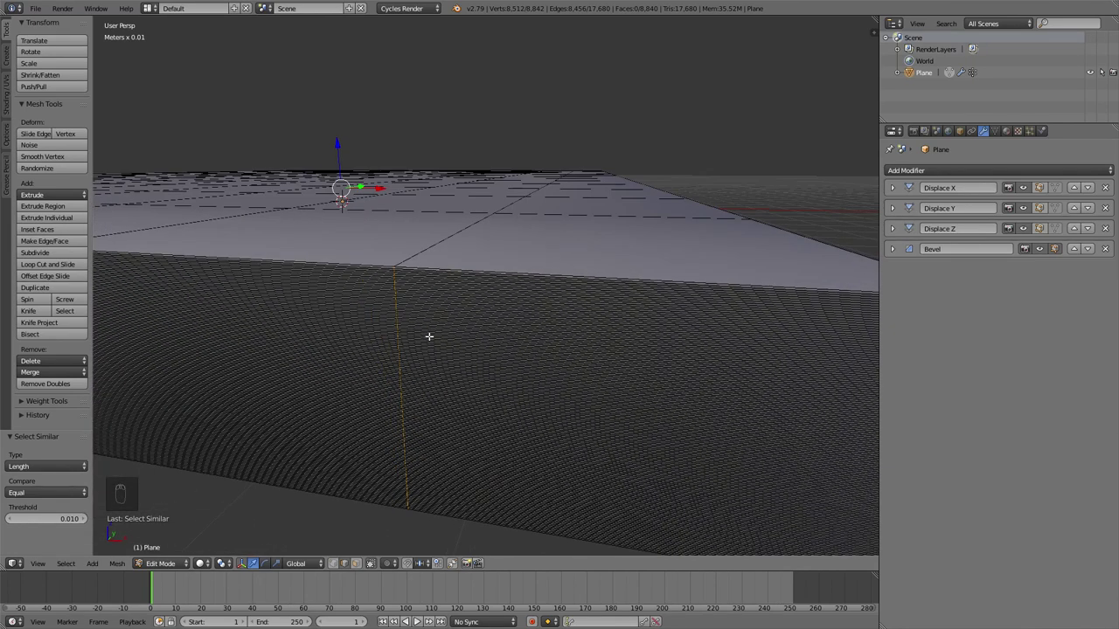
{"action": "key", "text": "ctrl+i"}
{"action": "middle_click_drag", "start_coordinate": [430, 333], "coordinate": [178, 212]}
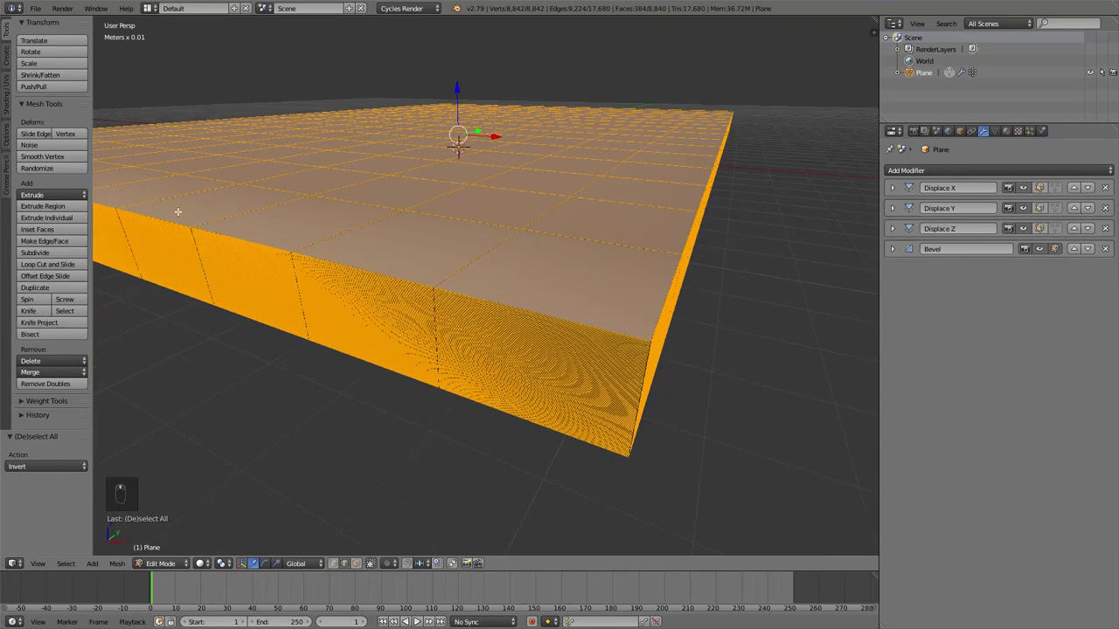
Mark the selected edges as sharp and shade the selected faces flat
{"action": "left_click", "coordinate": [7, 91]}
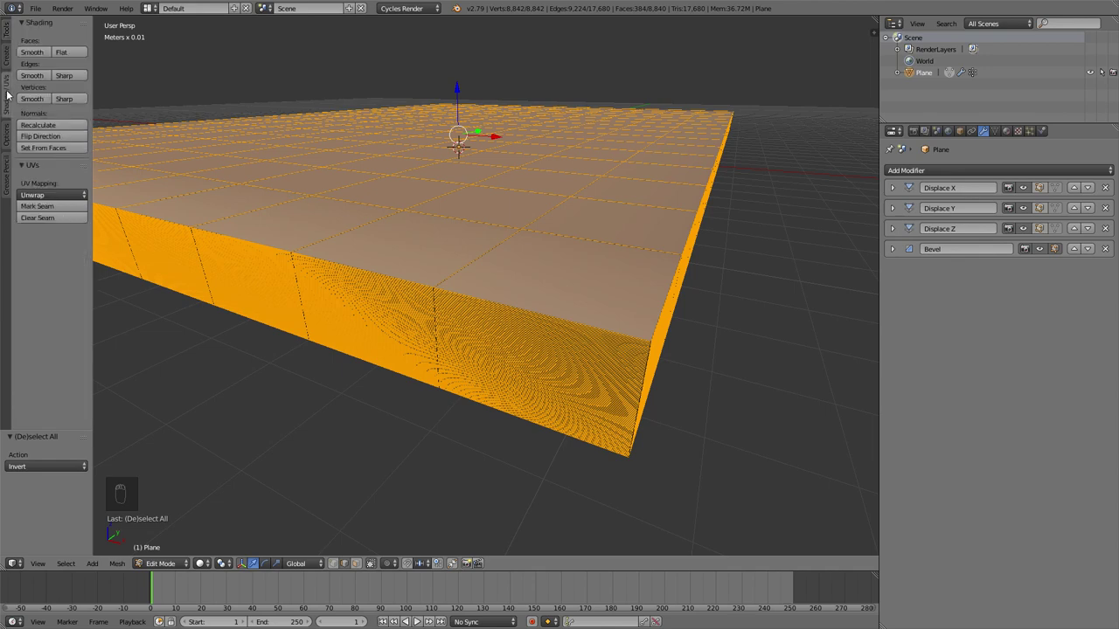
{"action": "middle_click_drag", "start_coordinate": [425, 300], "coordinate": [450, 302]}
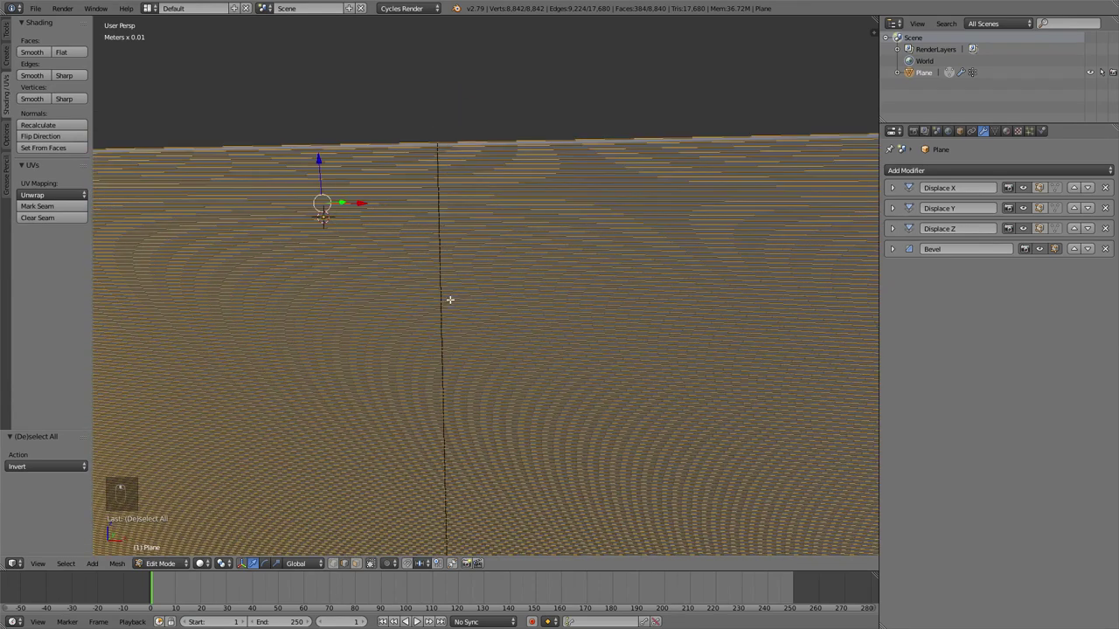
{"action": "left_click", "coordinate": [31, 52]}
{"action": "middle_click_drag", "start_coordinate": [515, 229], "coordinate": [419, 240]}
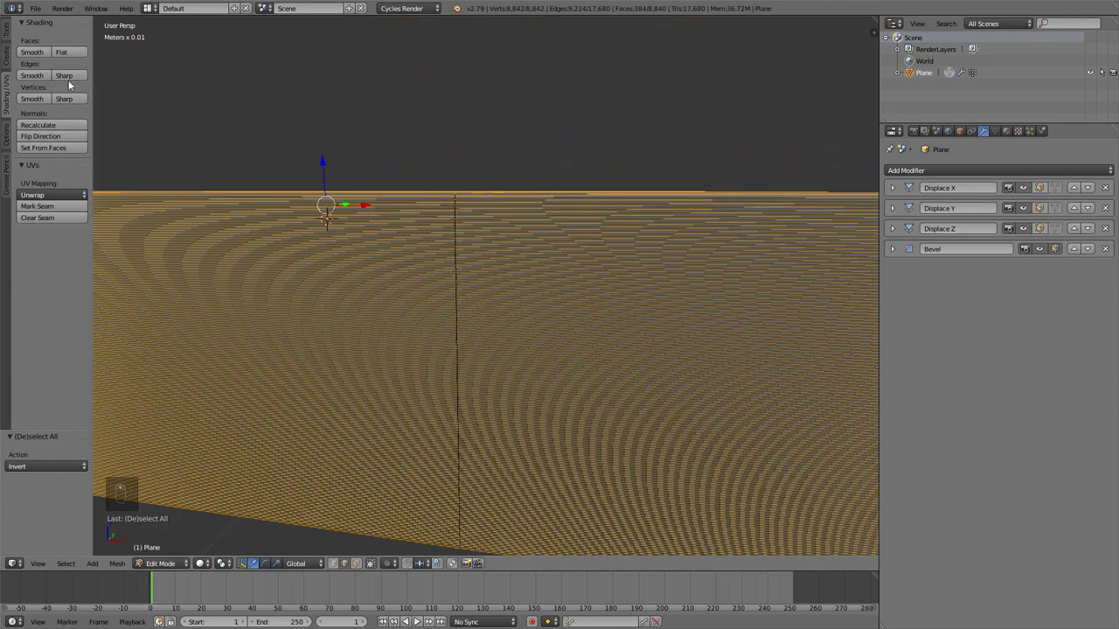
{"action": "left_click", "coordinate": [66, 75]}
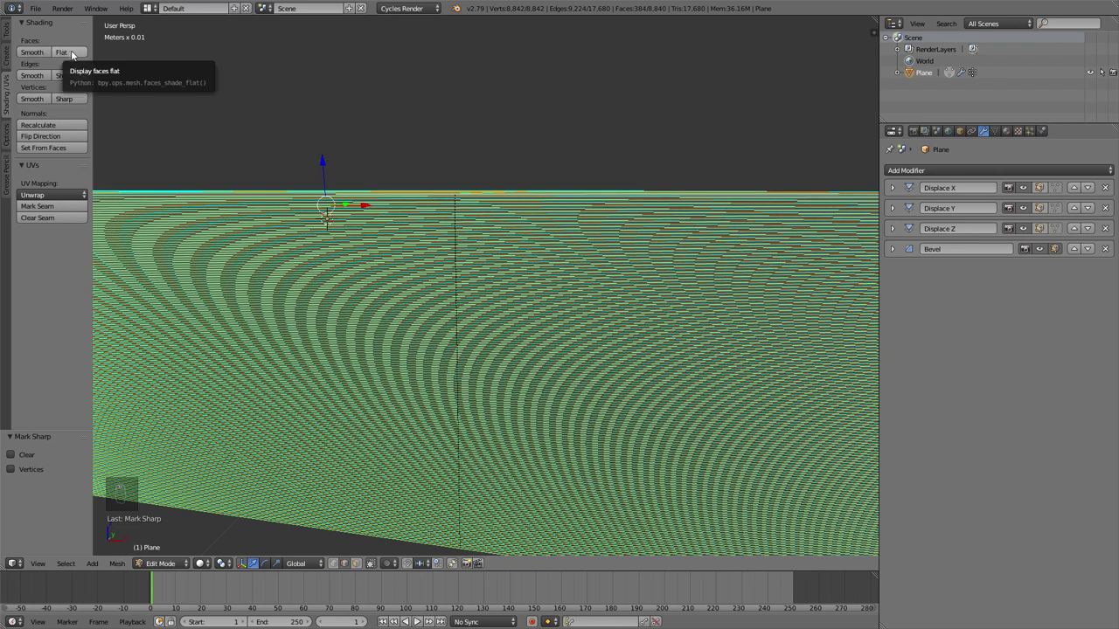
{"action": "left_click", "coordinate": [73, 54]}
Return to Object Mode and examine the shading along the stack's sides and corners
{"action": "middle_click_drag", "start_coordinate": [542, 336], "coordinate": [306, 312]}
{"action": "key", "text": "Tab"}
{"action": "scroll", "coordinate": [530, 342], "scroll_direction": "down", "scroll_amount": 5}
{"action": "scroll", "coordinate": [456, 329], "scroll_direction": "up", "scroll_amount": 5}
{"action": "middle_click_drag", "start_coordinate": [456, 328], "coordinate": [248, 314]}
{"action": "middle_click_drag", "start_coordinate": [363, 303], "coordinate": [428, 305]}
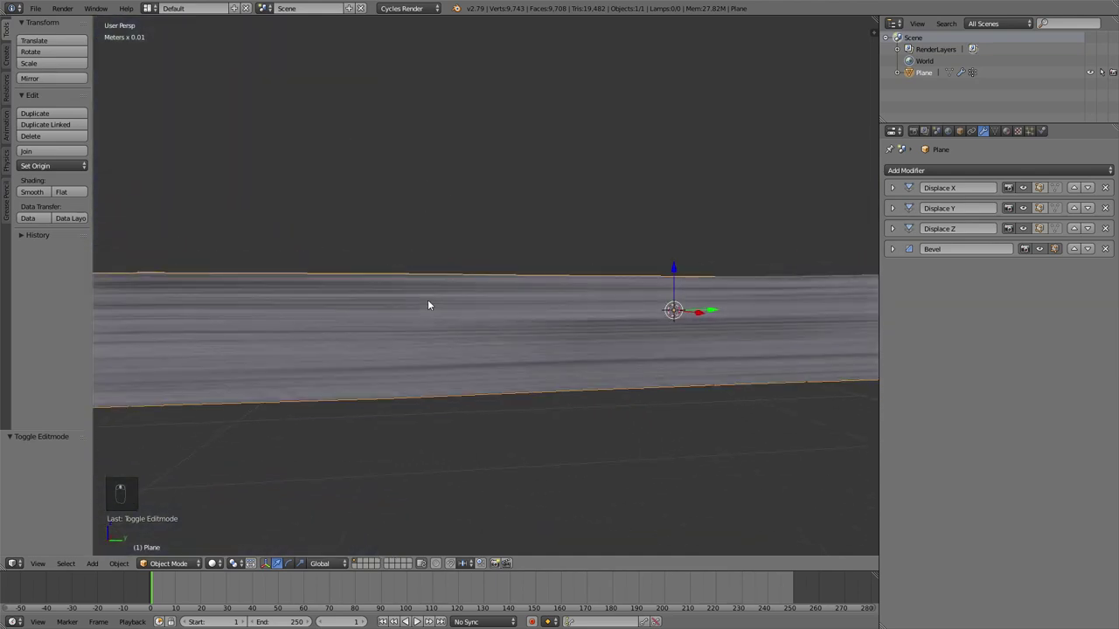
{"action": "middle_click_drag", "start_coordinate": [210, 331], "coordinate": [591, 317]}
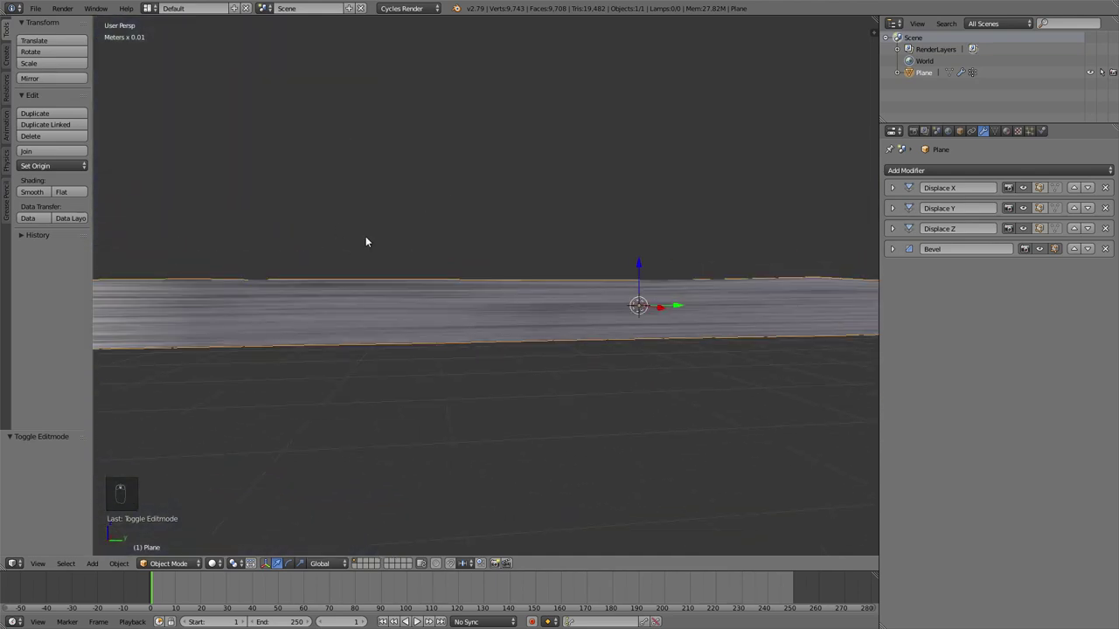
{"action": "middle_click_drag", "start_coordinate": [244, 272], "coordinate": [386, 326]}
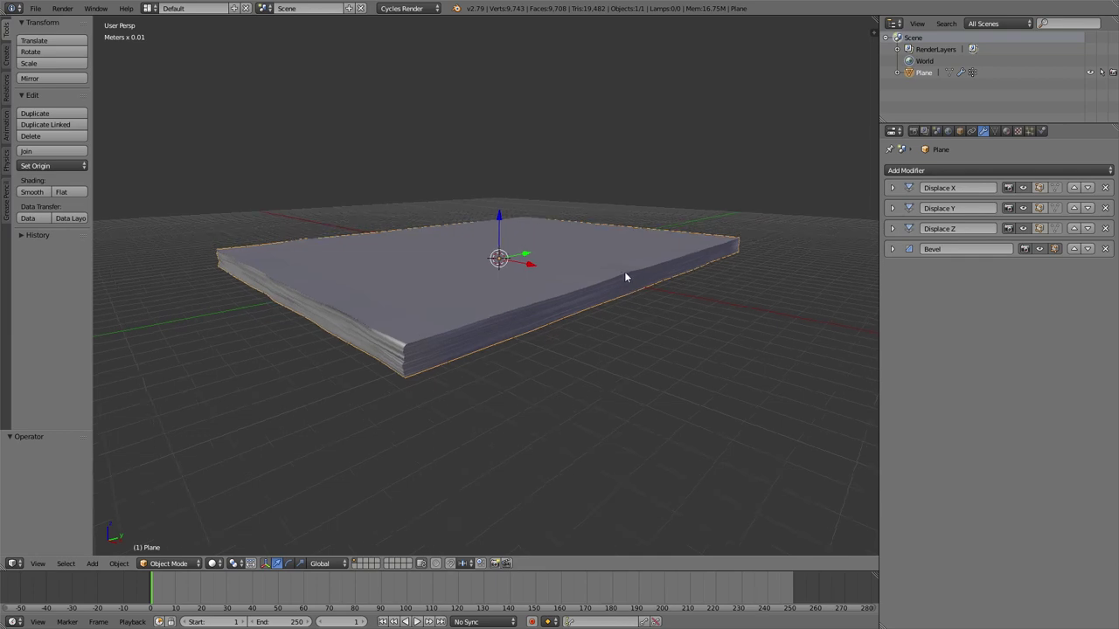
Preview the stack in Rendered shading, and open the World settings while checking the viewport's Ambient Occlusion options
{"action": "key", "text": "shift+z"}
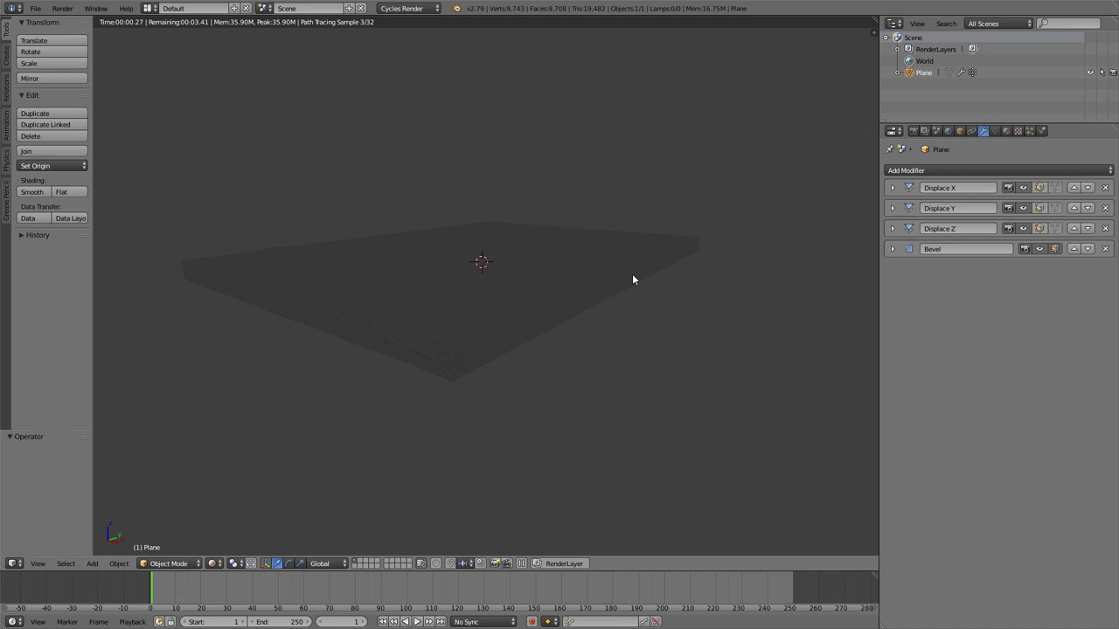
{"action": "key", "text": "shift+z"}
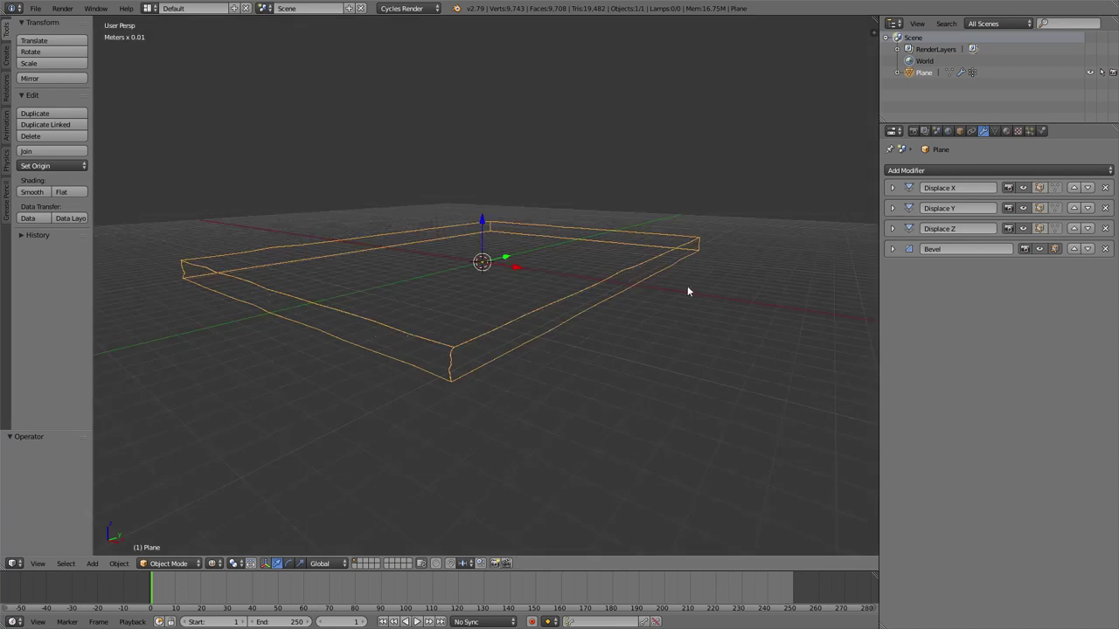
{"action": "left_click", "coordinate": [949, 130]}
{"action": "key", "text": "n"}
{"action": "scroll", "coordinate": [818, 533], "scroll_direction": "down", "scroll_amount": 8}
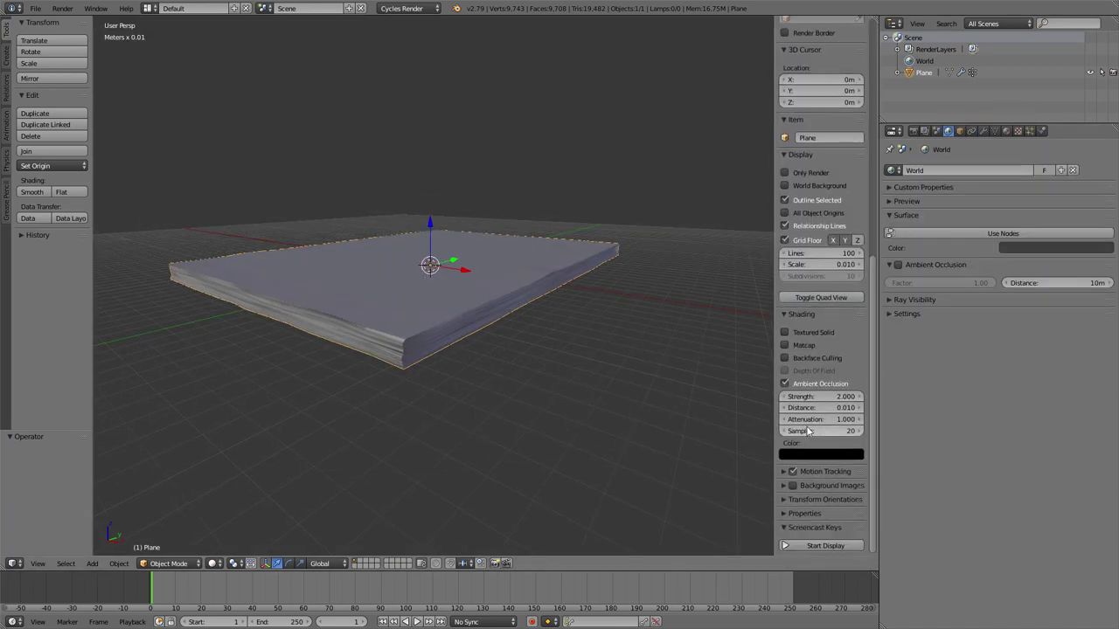
{"action": "key", "text": "n"}
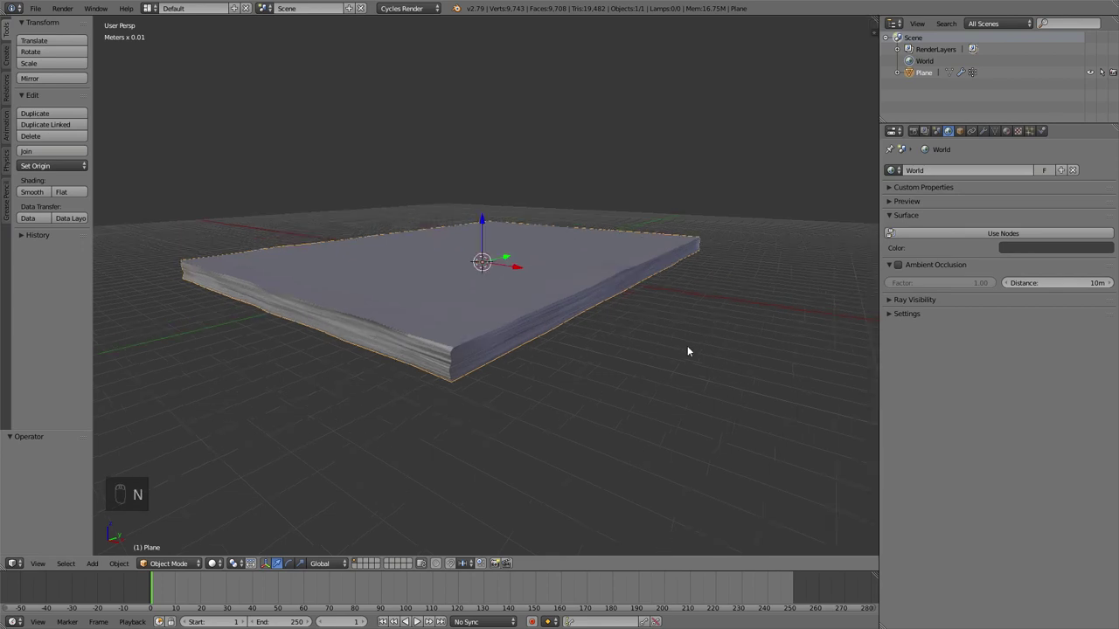
Enable nodes for the world surface and use an Environment Texture as its background color
{"action": "left_click", "coordinate": [956, 234]}
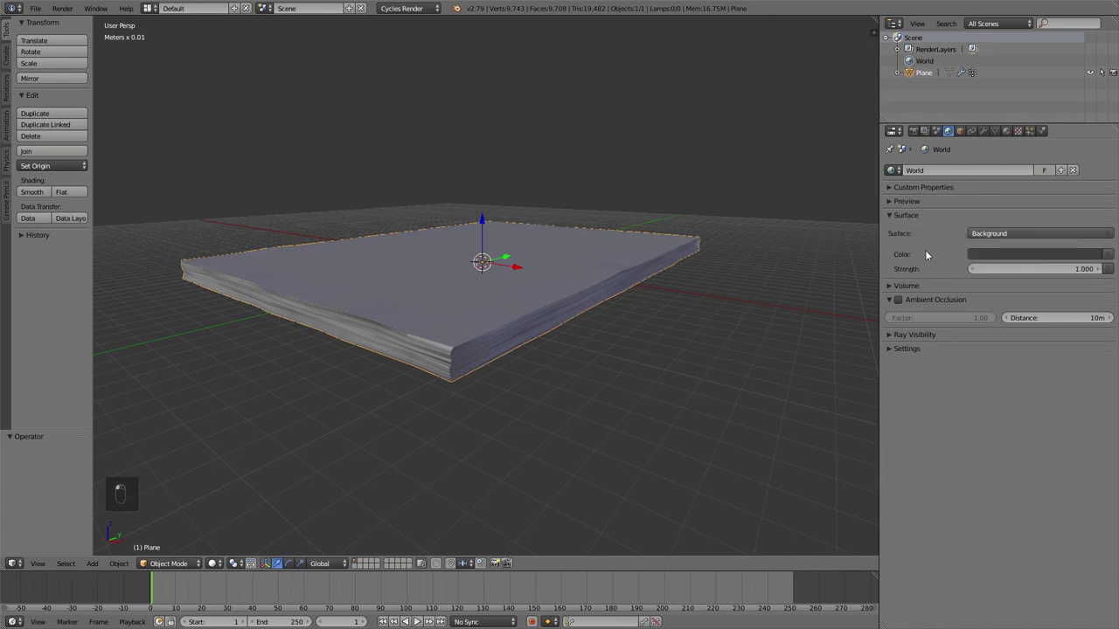
{"action": "left_click", "coordinate": [1107, 253]}
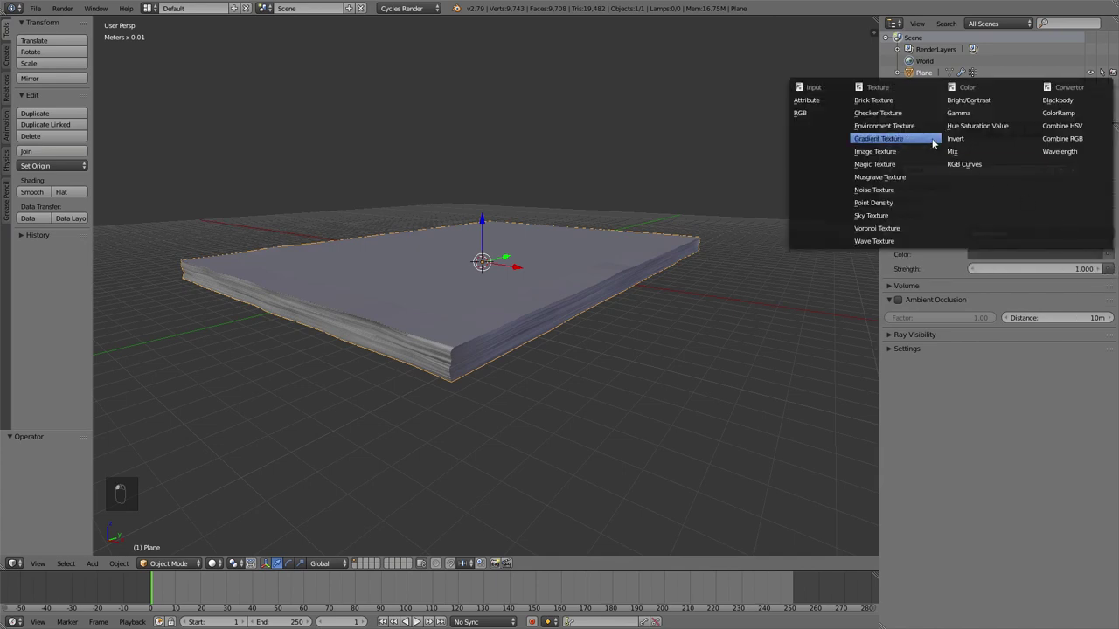
{"action": "left_click", "coordinate": [887, 127]}
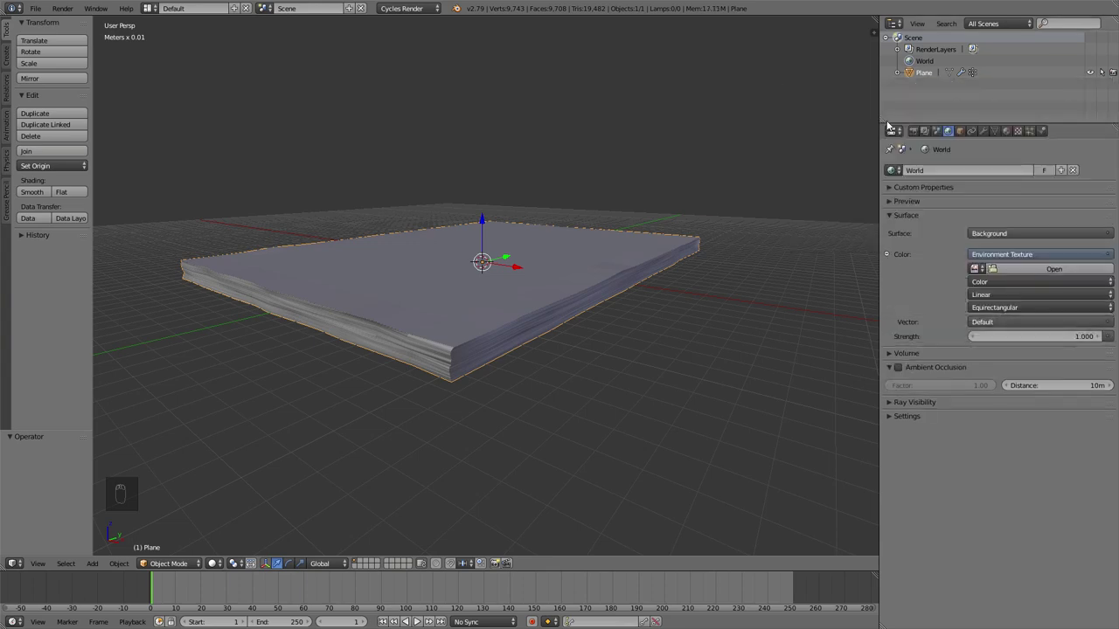
Load hotel_room_4k.hdr from the Papier project's tex folder as the environment image, showing the files as thumbnails
{"action": "left_click", "coordinate": [1016, 272]}
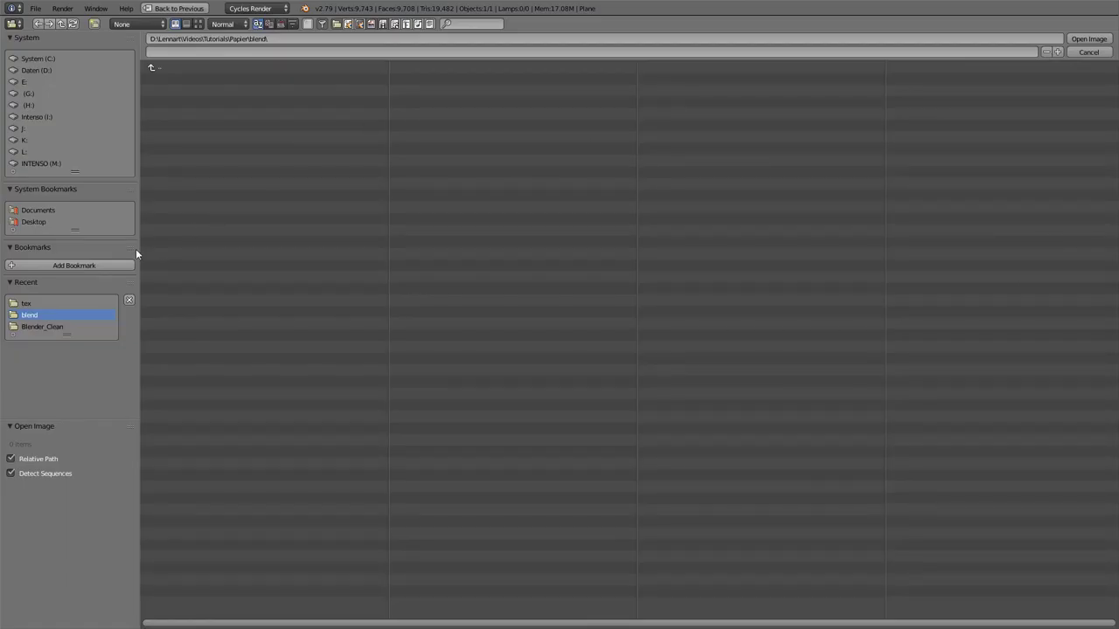
{"action": "left_click", "coordinate": [162, 69]}
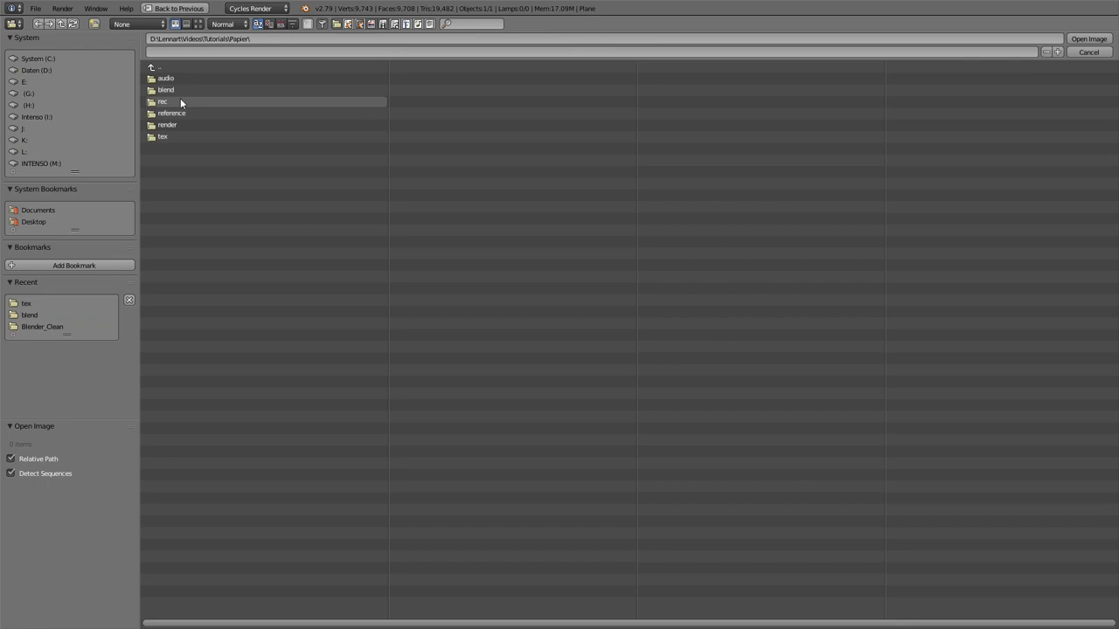
{"action": "left_click", "coordinate": [165, 136]}
{"action": "left_click", "coordinate": [199, 25]}
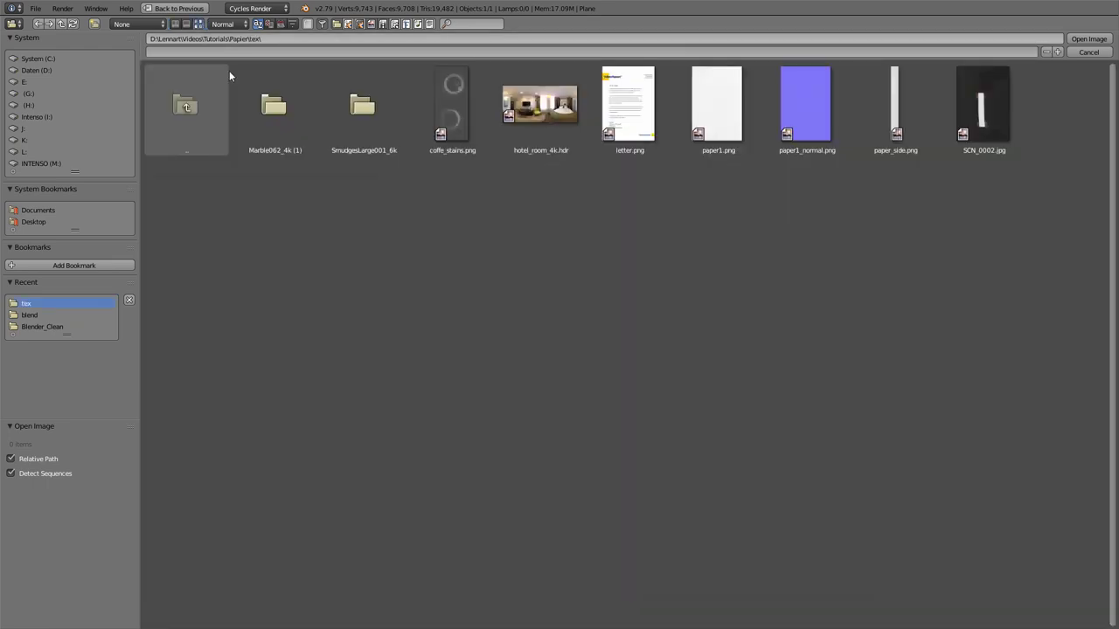
{"action": "left_click", "coordinate": [544, 112]}
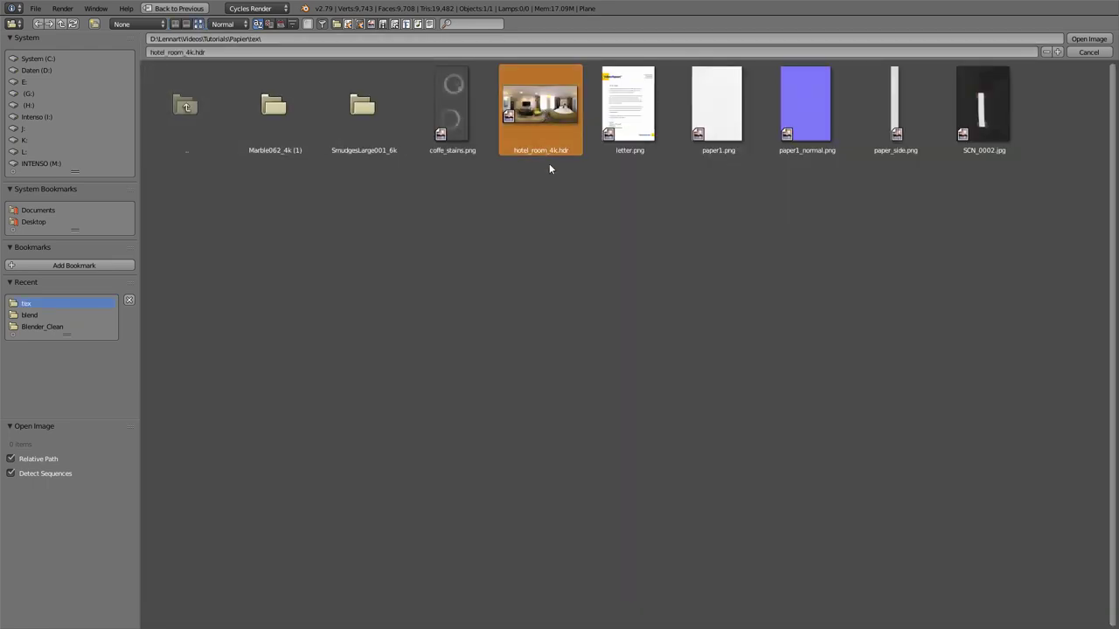
{"action": "left_click", "coordinate": [1080, 39]}
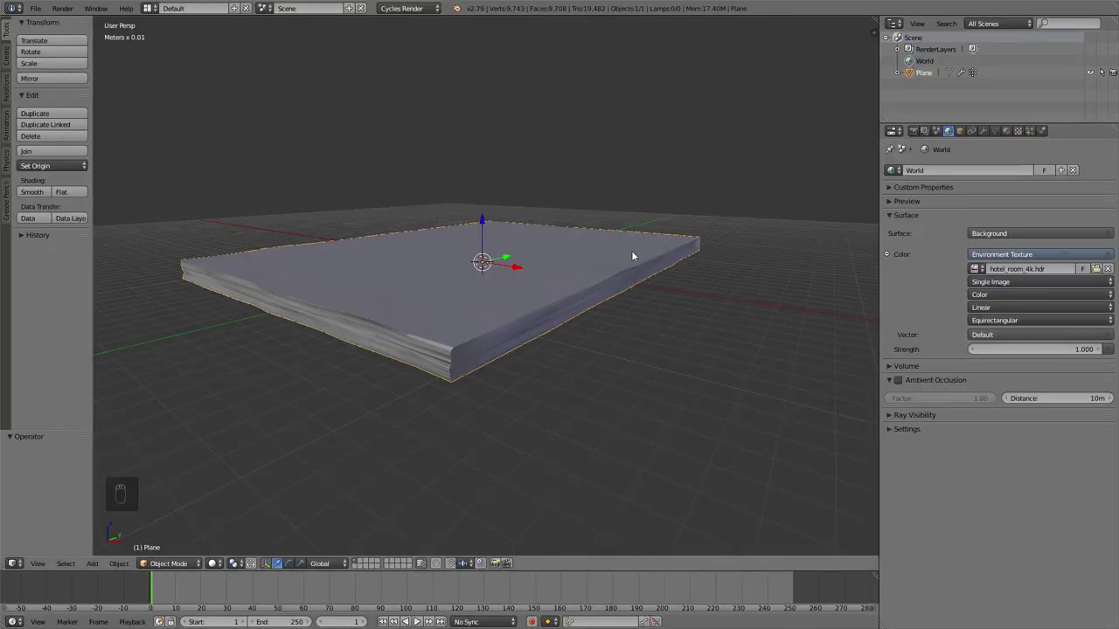
Set the world background strength to 1.4
{"action": "middle_click_drag", "start_coordinate": [692, 245], "coordinate": [678, 243]}
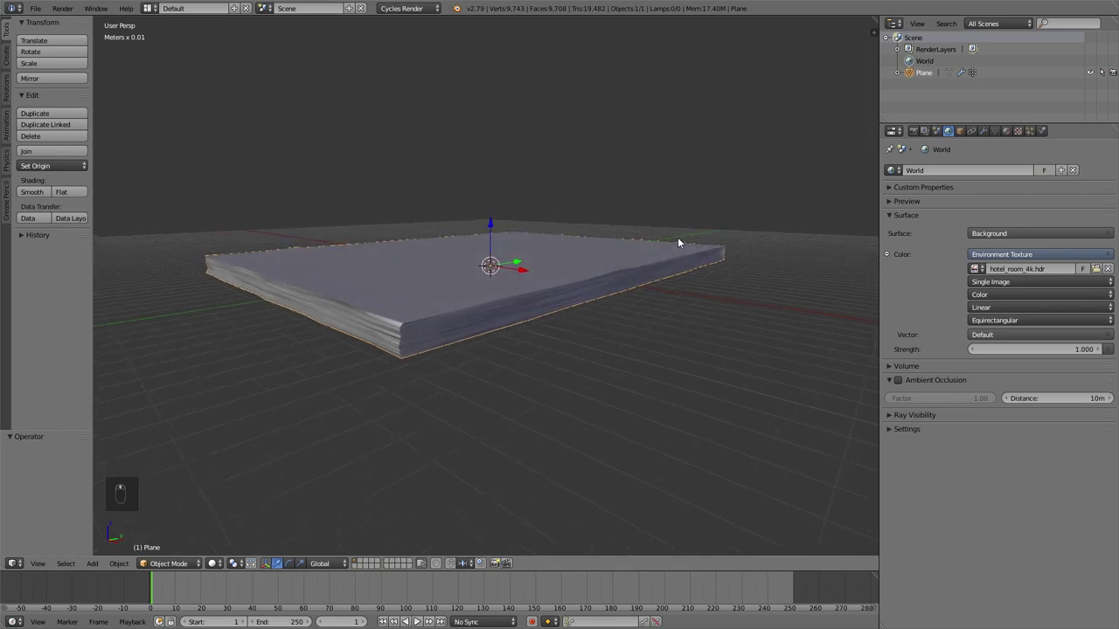
{"action": "left_click", "coordinate": [1099, 348]}
{"action": "left_click", "coordinate": [1100, 349]}
{"action": "left_click", "coordinate": [1100, 348]}
{"action": "middle_click_drag", "start_coordinate": [516, 262], "coordinate": [520, 260]}
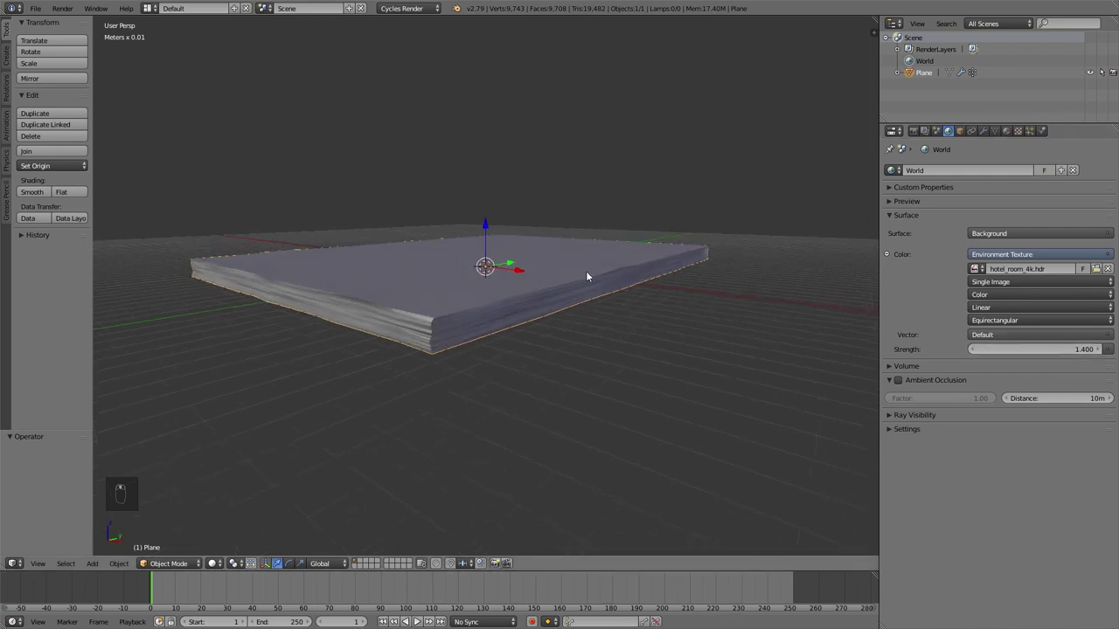
{"action": "middle_click_drag", "start_coordinate": [586, 271], "coordinate": [598, 271]}
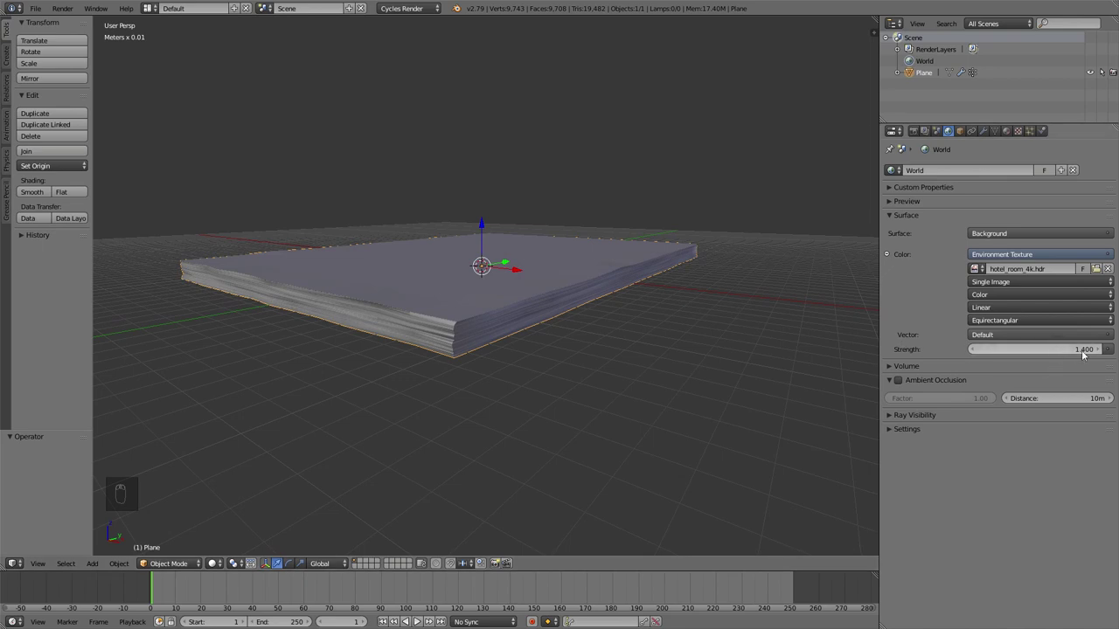
Preview the paper stack in Rendered shading against the hotel room environment, and return to Solid shading
{"action": "middle_click_drag", "start_coordinate": [728, 275], "coordinate": [728, 261]}
{"action": "middle_click_drag", "start_coordinate": [612, 256], "coordinate": [631, 256]}
{"action": "key", "text": "shift+z"}
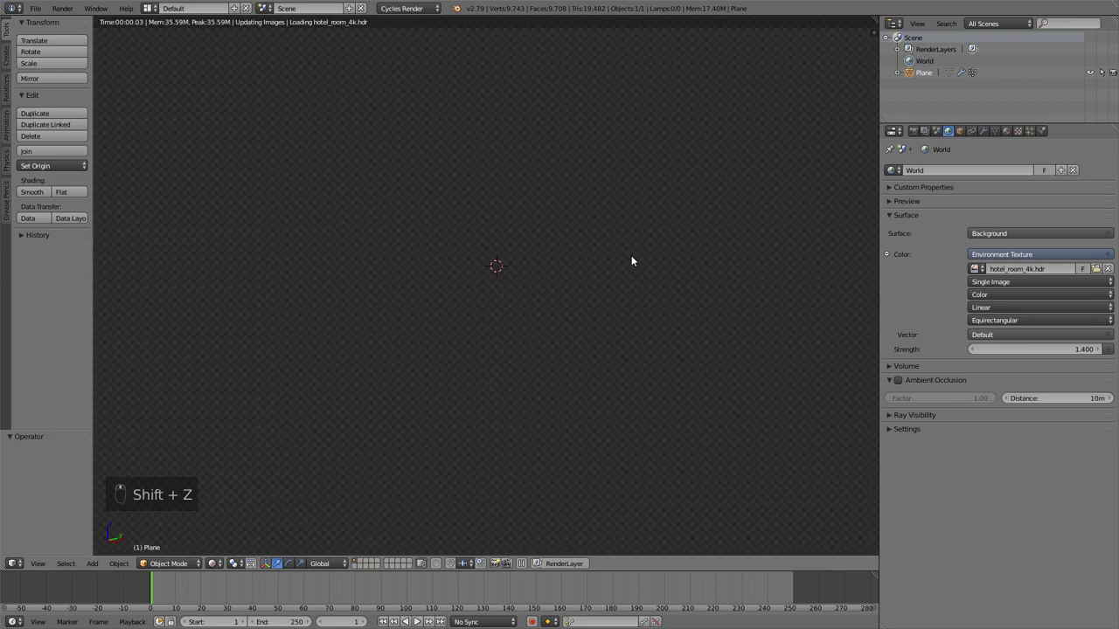
{"action": "middle_click_drag", "start_coordinate": [650, 286], "coordinate": [543, 256]}
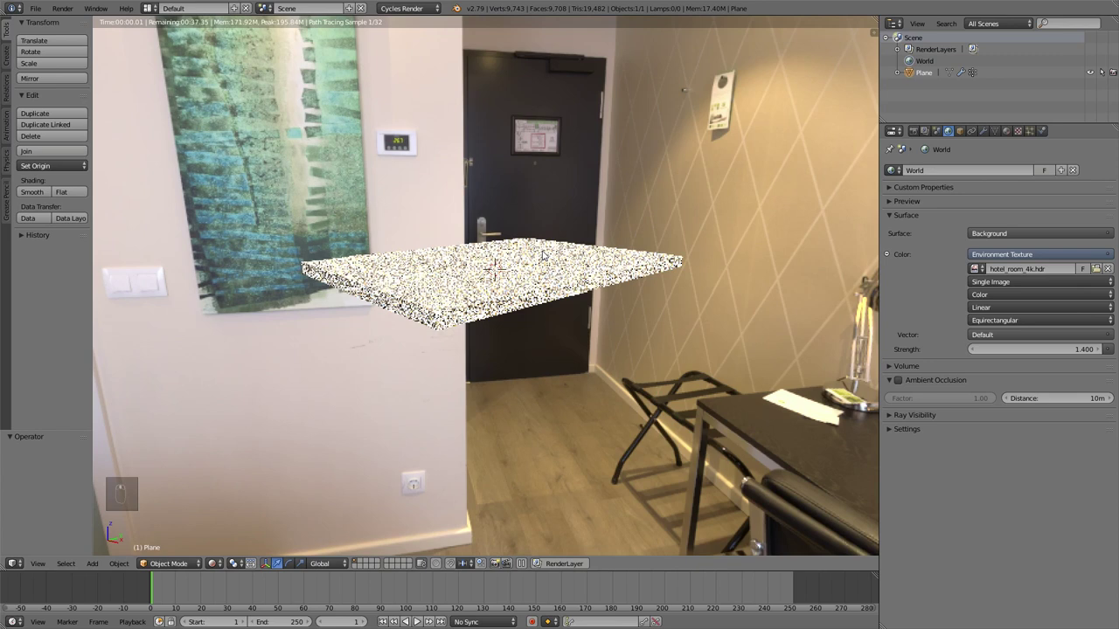
{"action": "key", "text": "z"}
{"action": "key", "text": "z"}
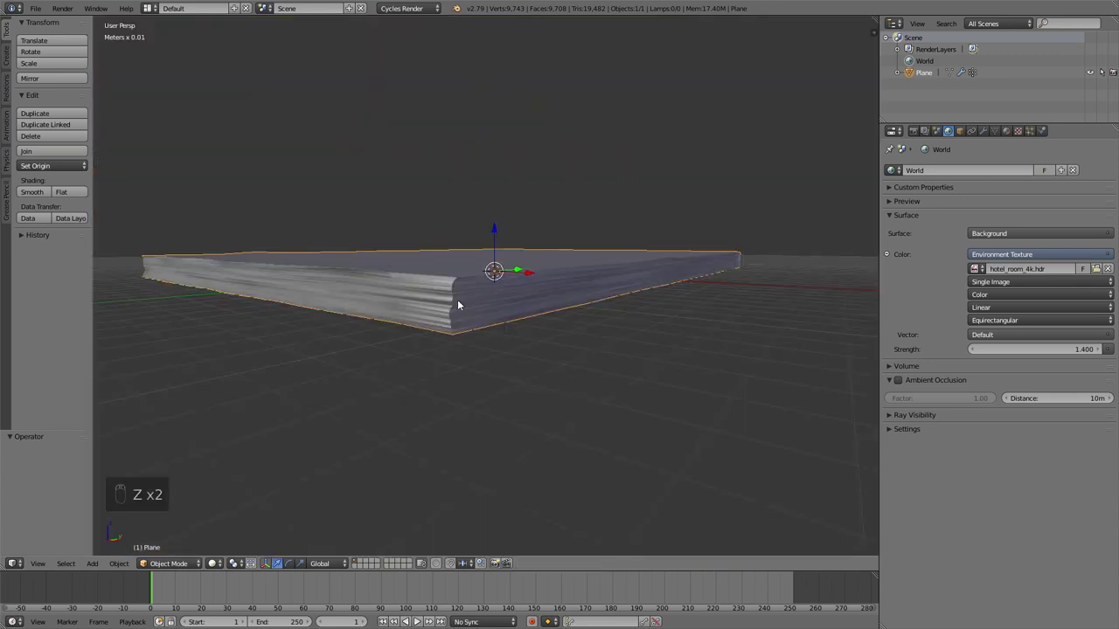
Create a new material on the paper stack and name it Paper_side
{"action": "middle_click_drag", "start_coordinate": [599, 222], "coordinate": [638, 215]}
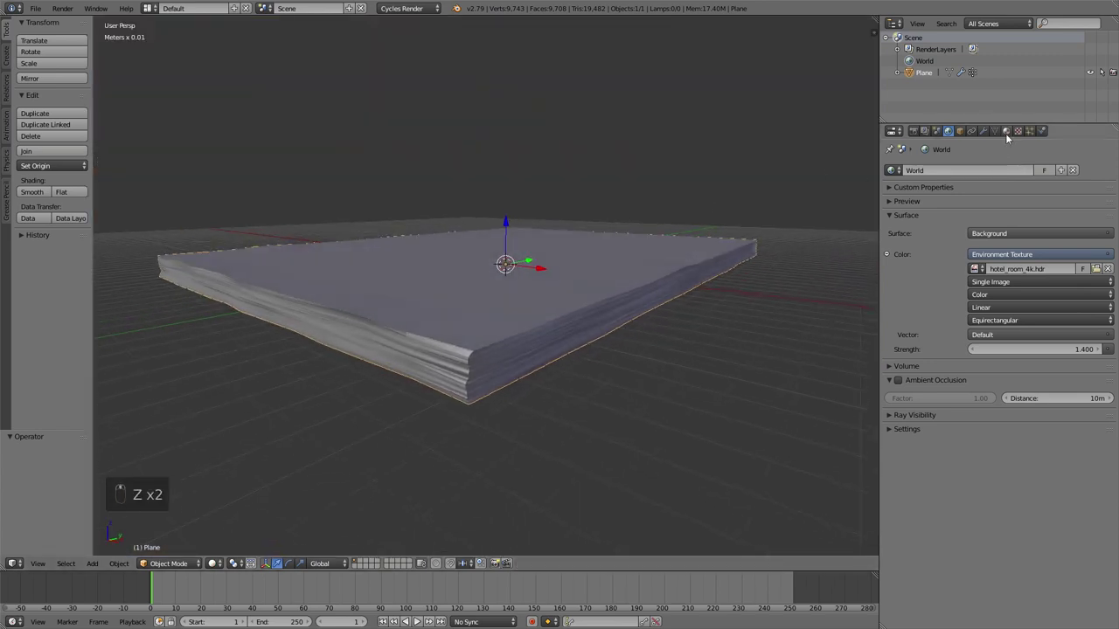
{"action": "left_click", "coordinate": [1006, 132]}
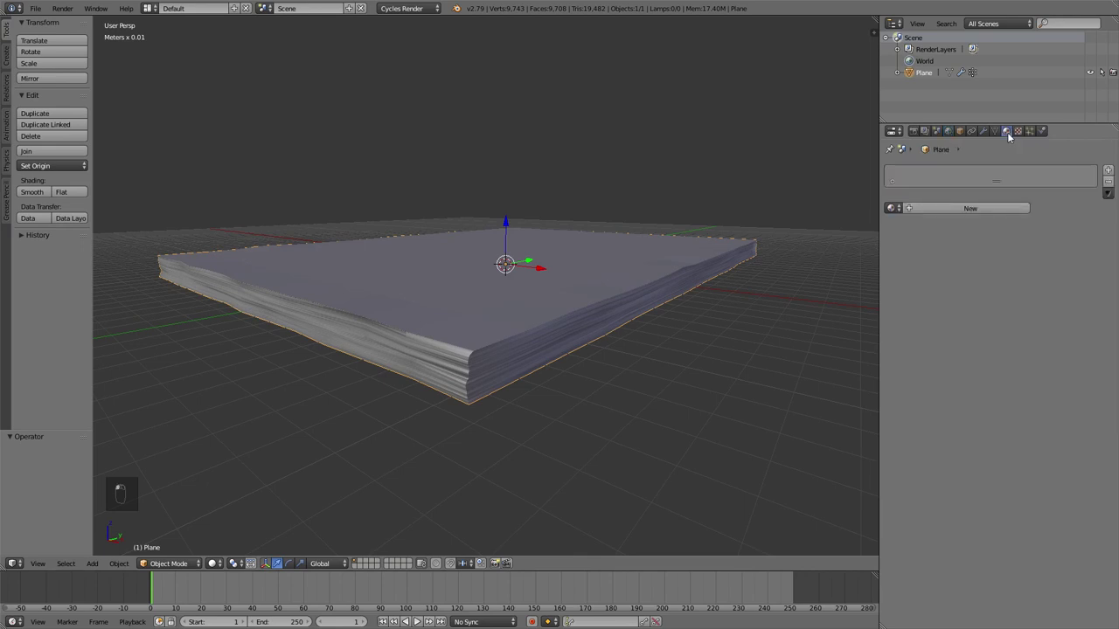
{"action": "left_click", "coordinate": [936, 209]}
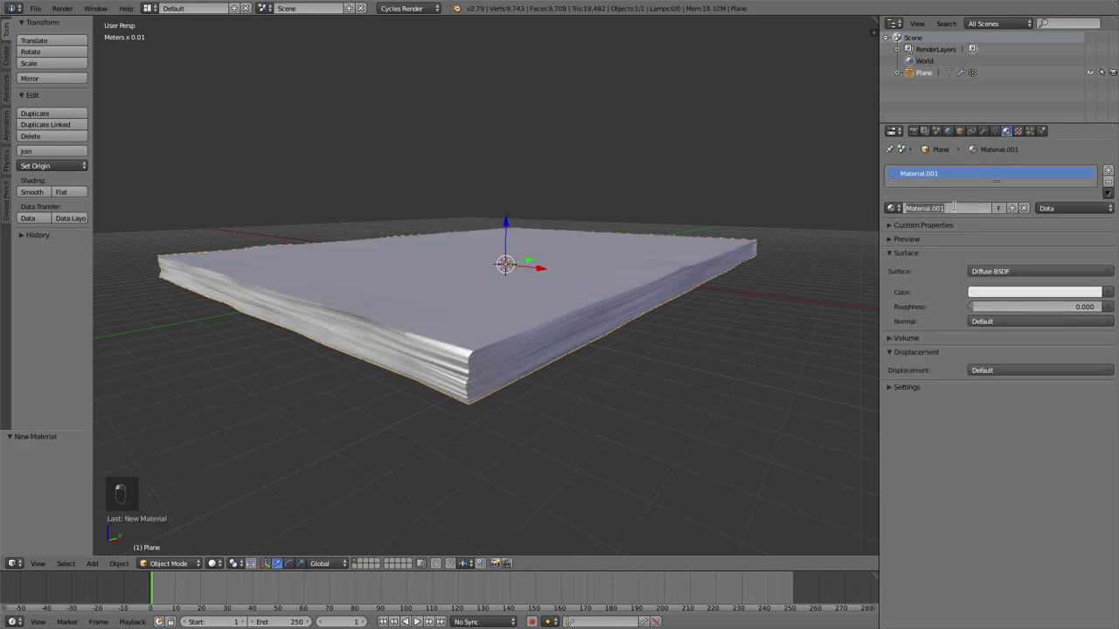
{"action": "type", "text": "Paper_side"}
{"action": "key", "text": "Return"}
Add a second material slot with a new material named Paper_top
{"action": "left_click", "coordinate": [1107, 173]}
{"action": "left_click", "coordinate": [919, 233]}
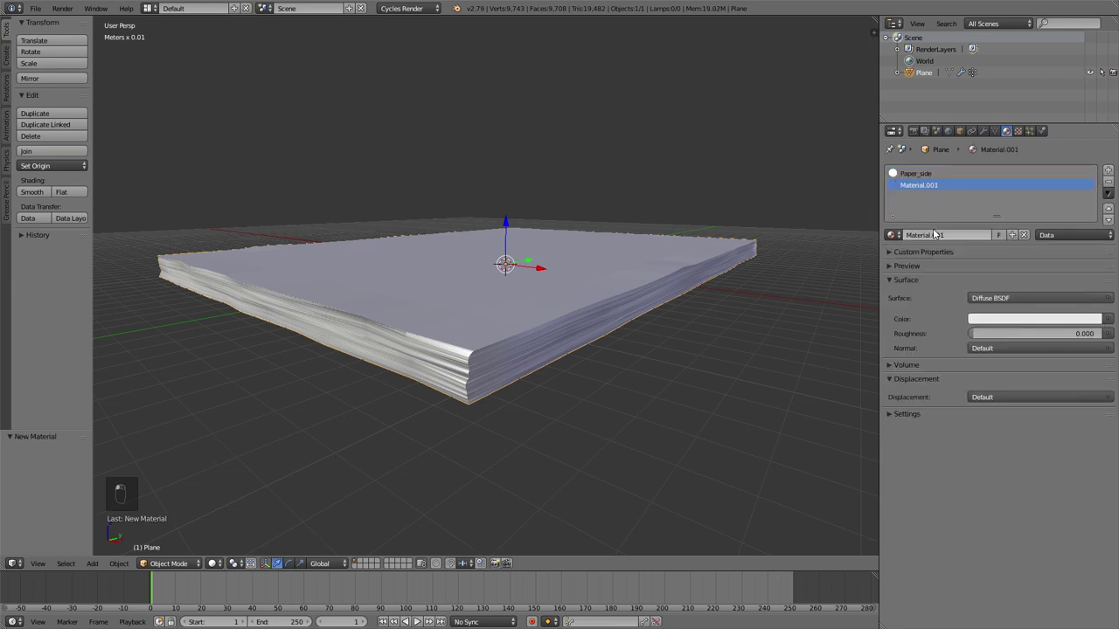
{"action": "type", "text": "Pa"}
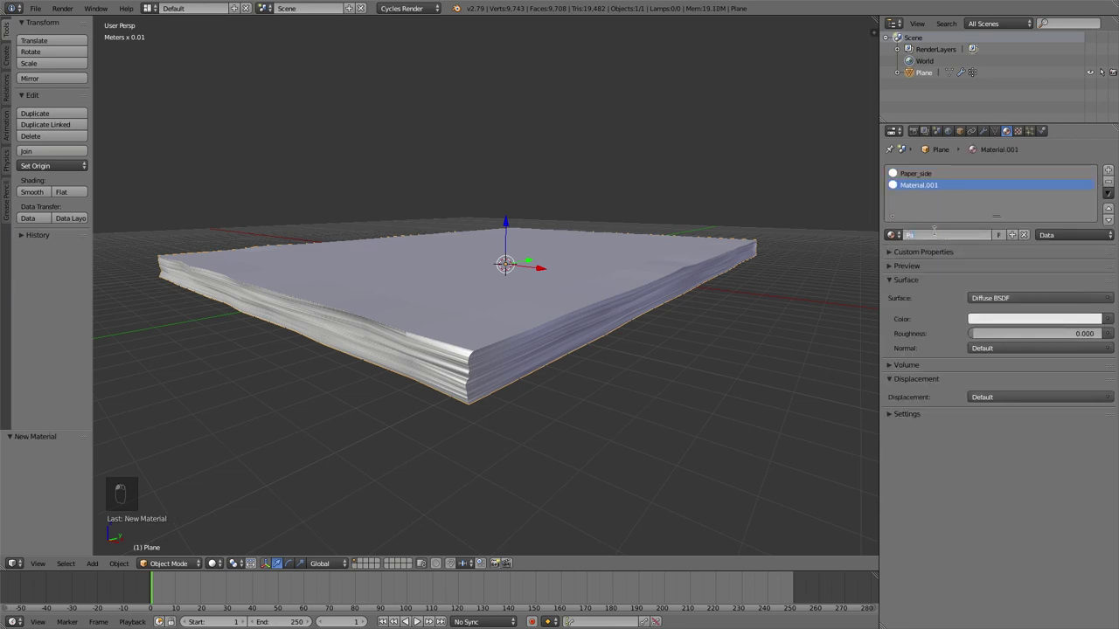
{"action": "type", "text": "per_top"}
{"action": "key", "text": "Return"}
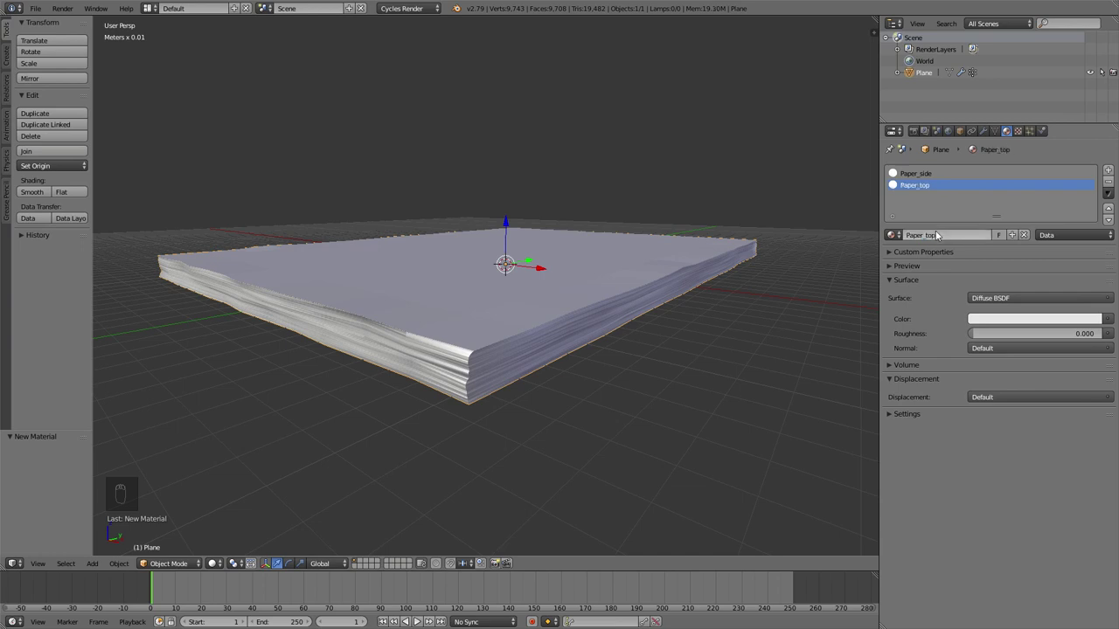
Set the Paper_top material's viewport color to a dark grey of about 0.138 per RGB channel
{"action": "middle_click_drag", "start_coordinate": [544, 274], "coordinate": [470, 230]}
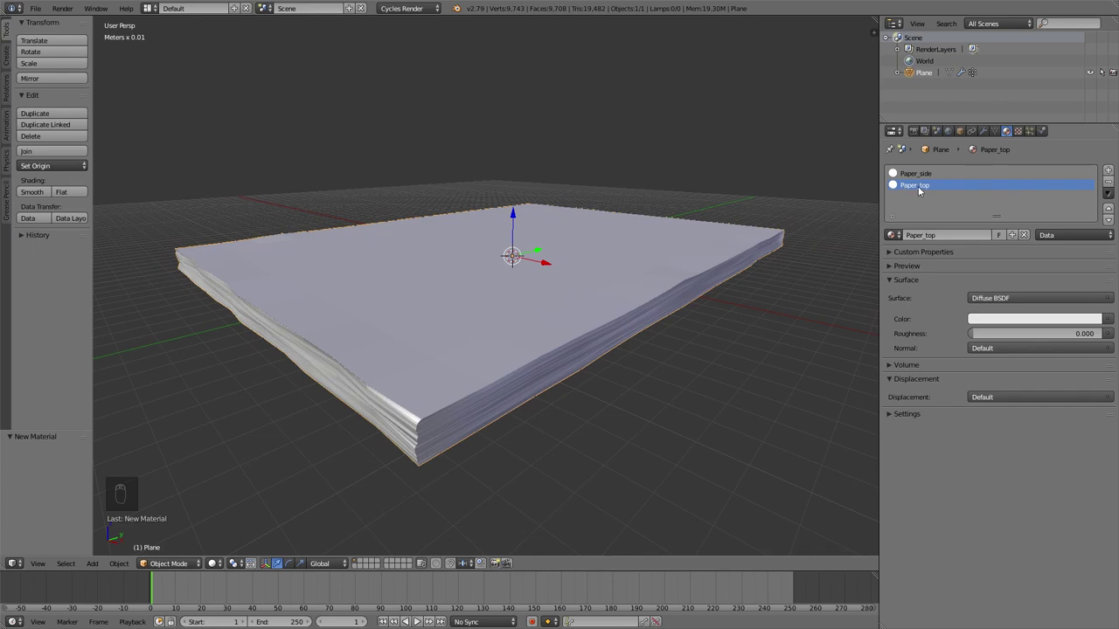
{"action": "left_click", "coordinate": [906, 415]}
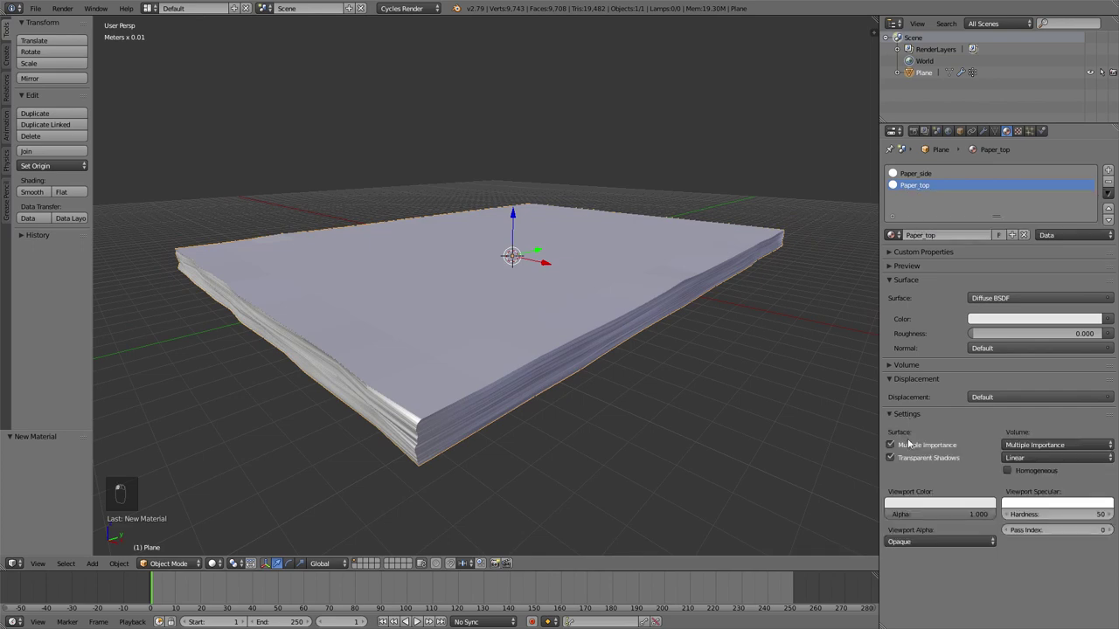
{"action": "left_click", "coordinate": [926, 505]}
{"action": "left_click_drag", "start_coordinate": [985, 358], "coordinate": [984, 398]}
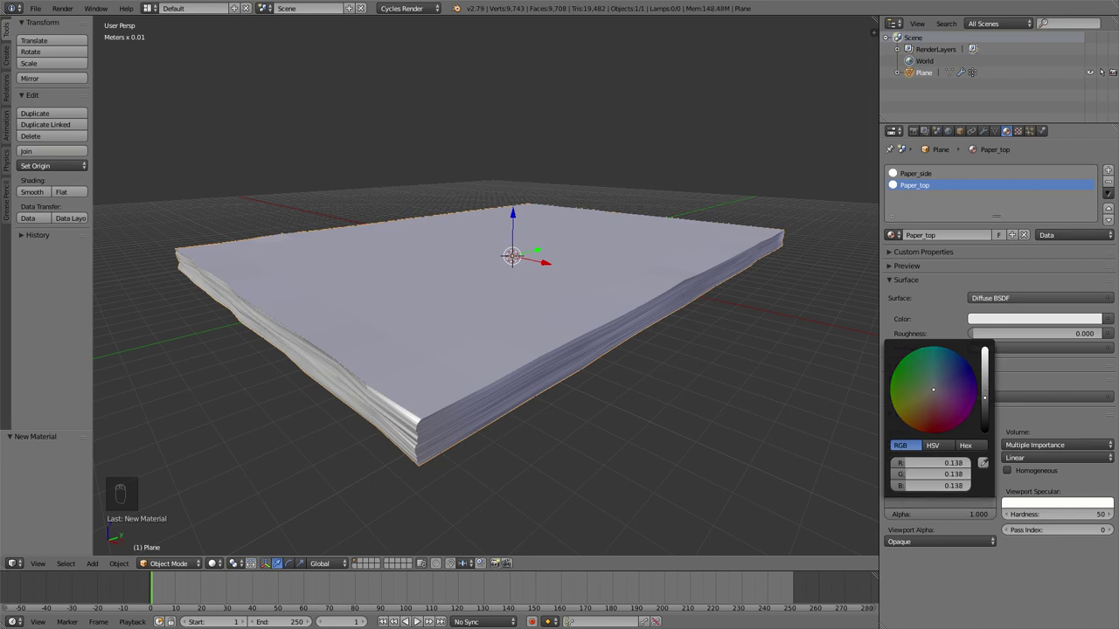
{"action": "middle_click_drag", "start_coordinate": [697, 308], "coordinate": [612, 278]}
{"action": "middle_click_drag", "start_coordinate": [554, 316], "coordinate": [561, 315]}
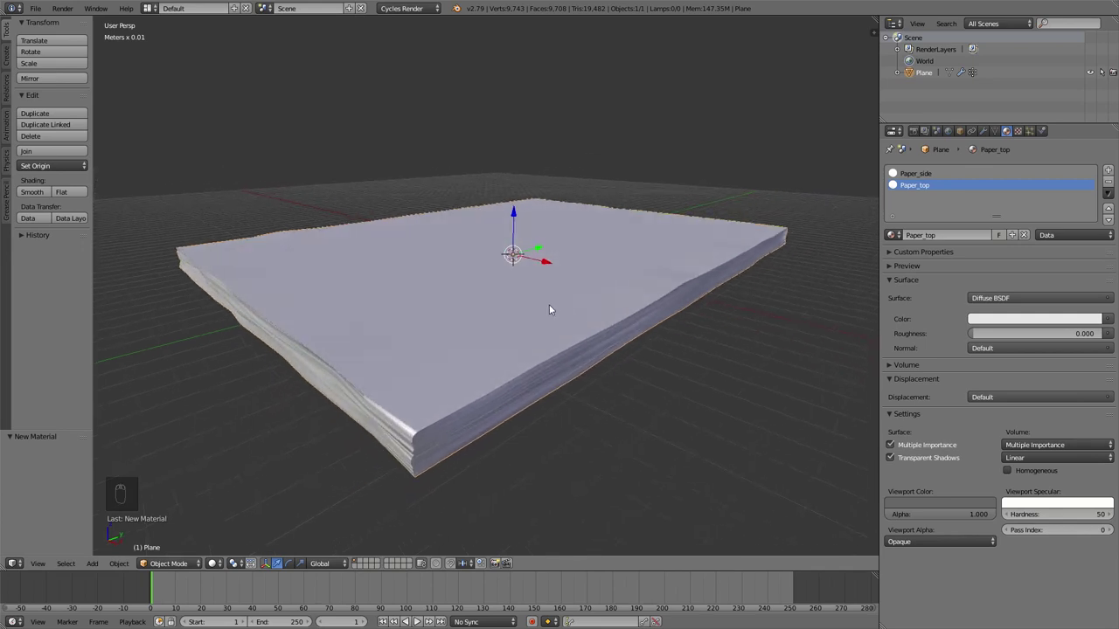
Enter Edit Mode on the paper stack and check which top and side faces are selected
{"action": "middle_click_drag", "start_coordinate": [486, 346], "coordinate": [603, 236]}
{"action": "key", "text": "Tab"}
{"action": "scroll", "coordinate": [606, 292], "scroll_direction": "down", "scroll_amount": 8}
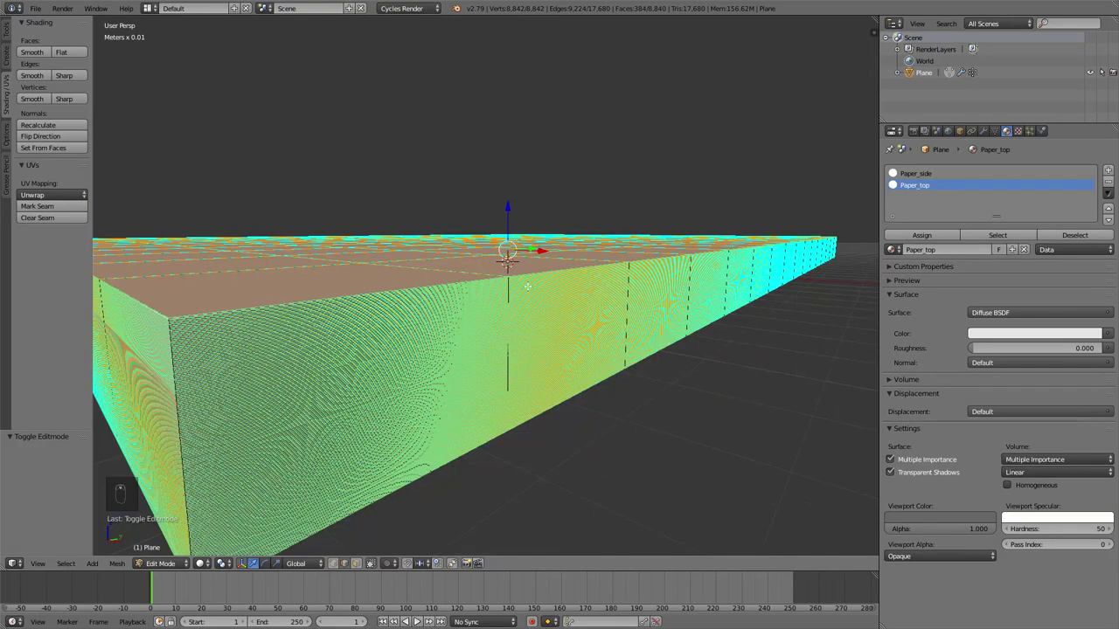
{"action": "middle_click_drag", "start_coordinate": [373, 461], "coordinate": [479, 347]}
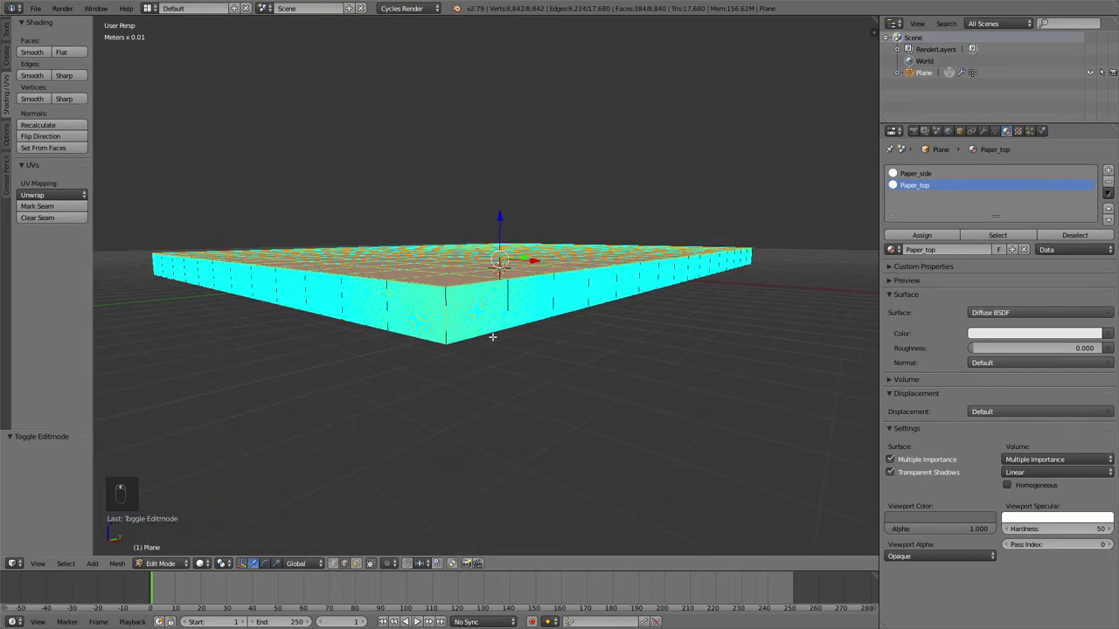
Box-select the paper block's top and bottom faces in wireframe top view, excluding the sides, and assign them the Paper_top material
{"action": "key", "text": "a"}
{"action": "scroll", "coordinate": [485, 289], "scroll_direction": "up", "scroll_amount": 6}
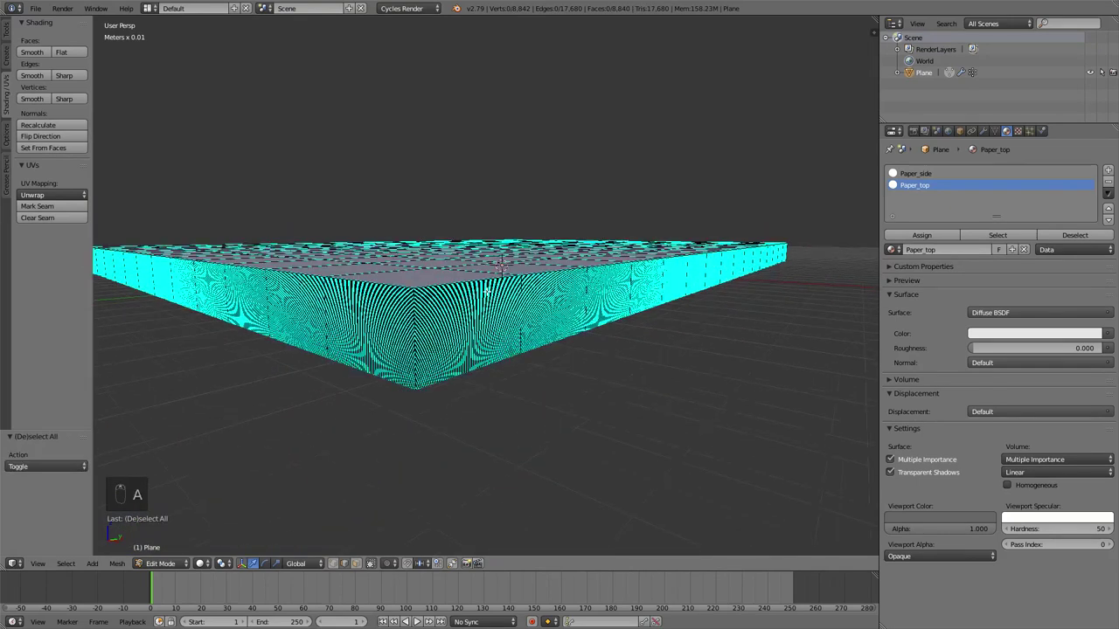
{"action": "scroll", "coordinate": [487, 301], "scroll_direction": "down", "scroll_amount": 4}
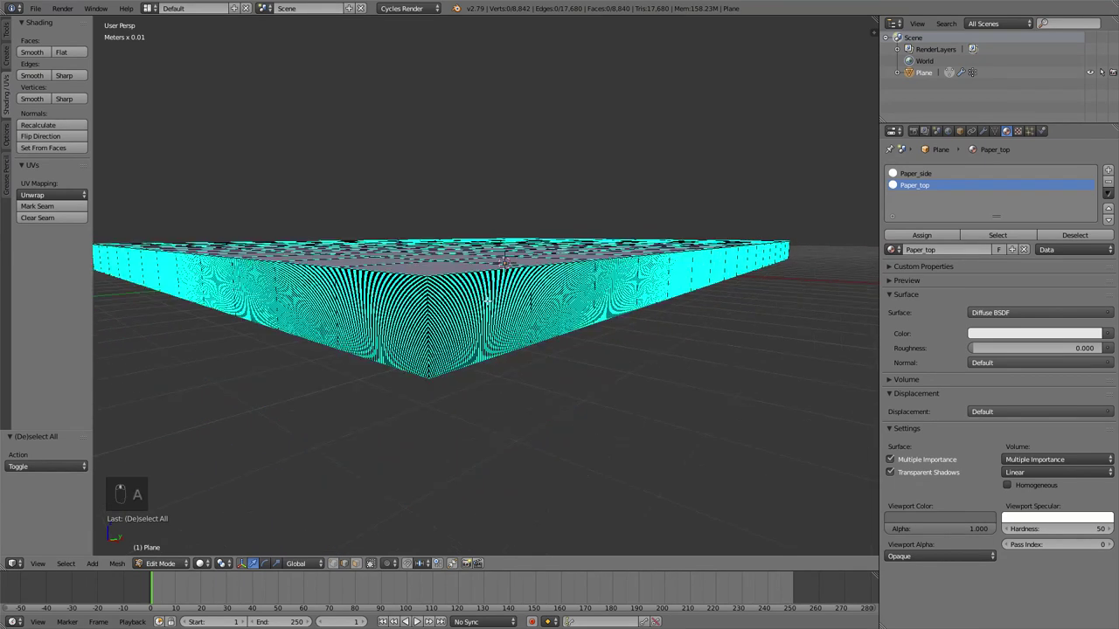
{"action": "scroll", "coordinate": [491, 288], "scroll_direction": "up", "scroll_amount": 1}
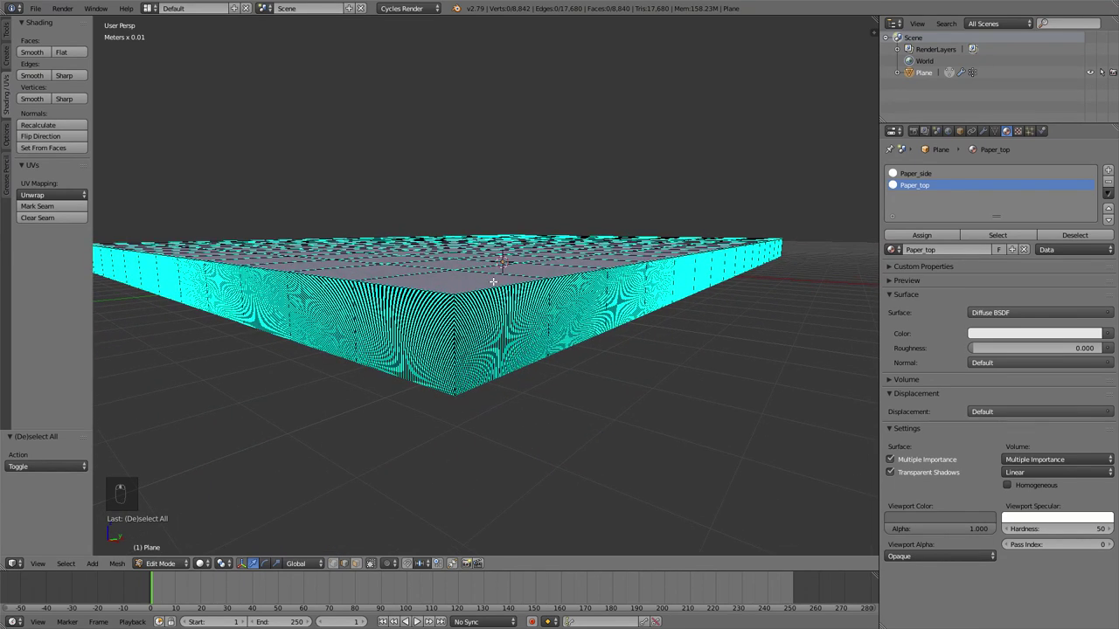
{"action": "key", "text": "KP_7"}
{"action": "key", "text": "KP_5"}
{"action": "scroll", "coordinate": [492, 281], "scroll_direction": "down", "scroll_amount": 3}
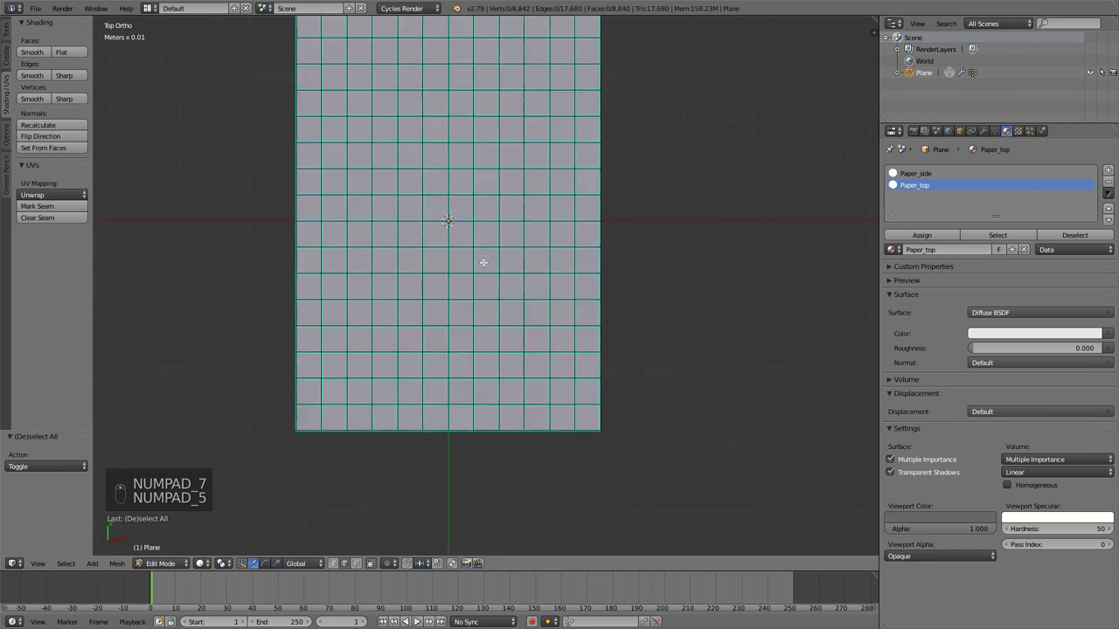
{"action": "middle_click_drag", "start_coordinate": [484, 262], "coordinate": [526, 283], "text": "shift"}
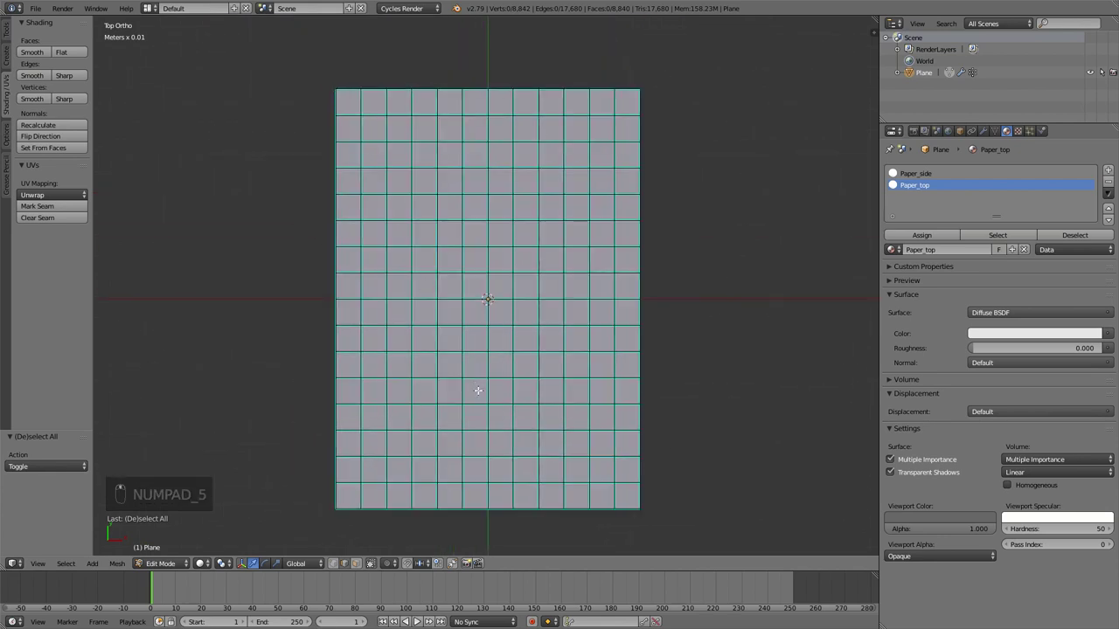
{"action": "middle_click_drag", "start_coordinate": [475, 392], "coordinate": [483, 376], "text": "shift"}
{"action": "key", "text": "z"}
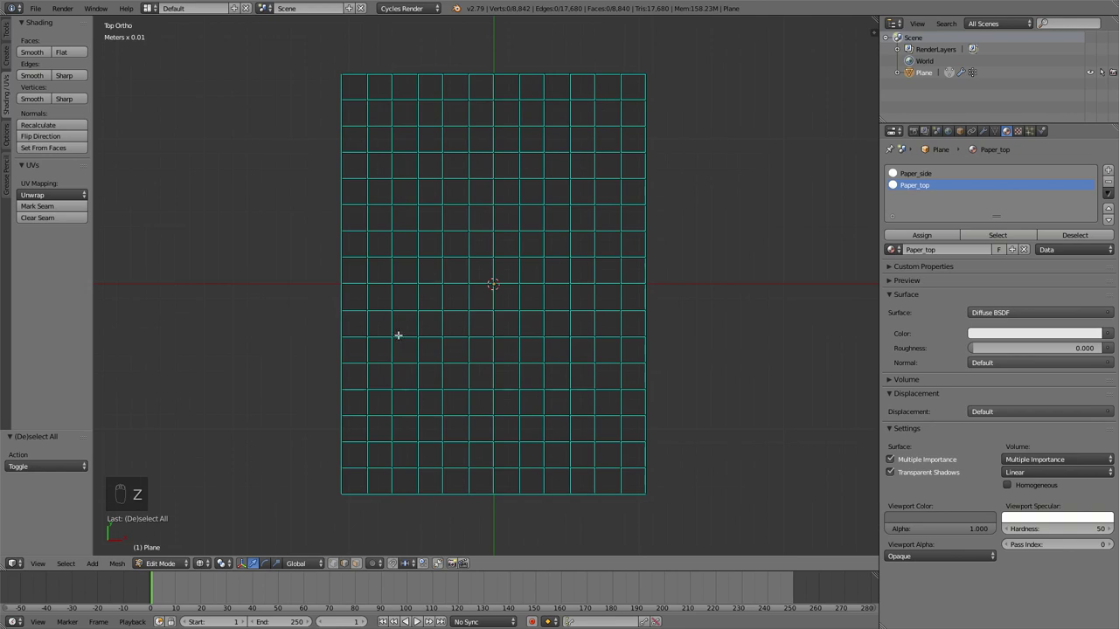
{"action": "left_click", "coordinate": [355, 564]}
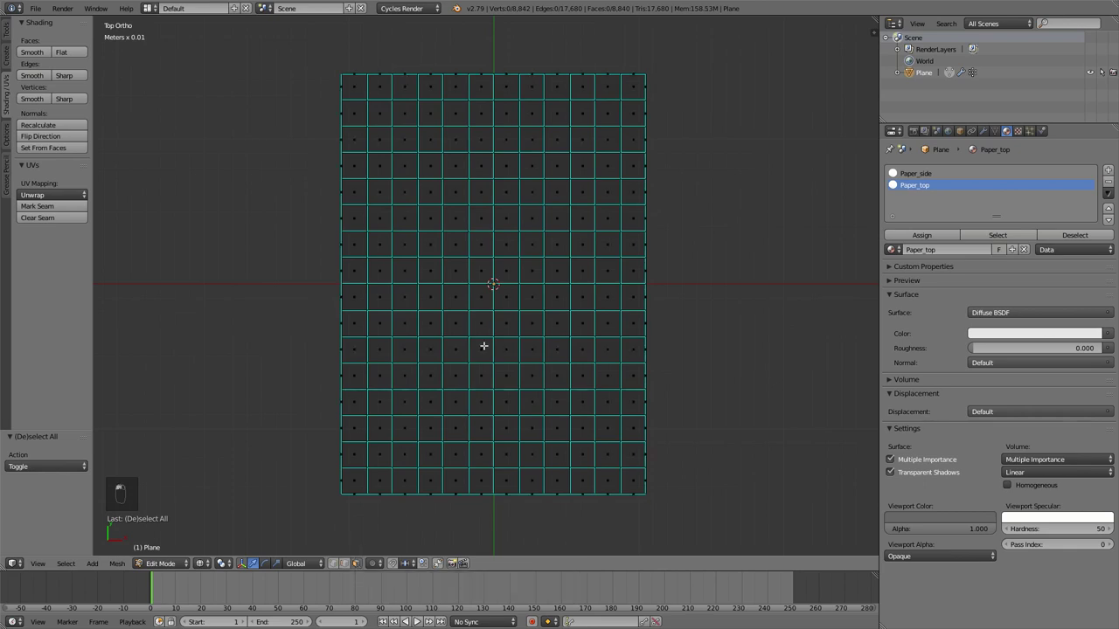
{"action": "middle_click_drag", "start_coordinate": [483, 346], "coordinate": [477, 336], "text": "shift"}
{"action": "middle_click_drag", "start_coordinate": [473, 273], "coordinate": [472, 274], "text": "shift"}
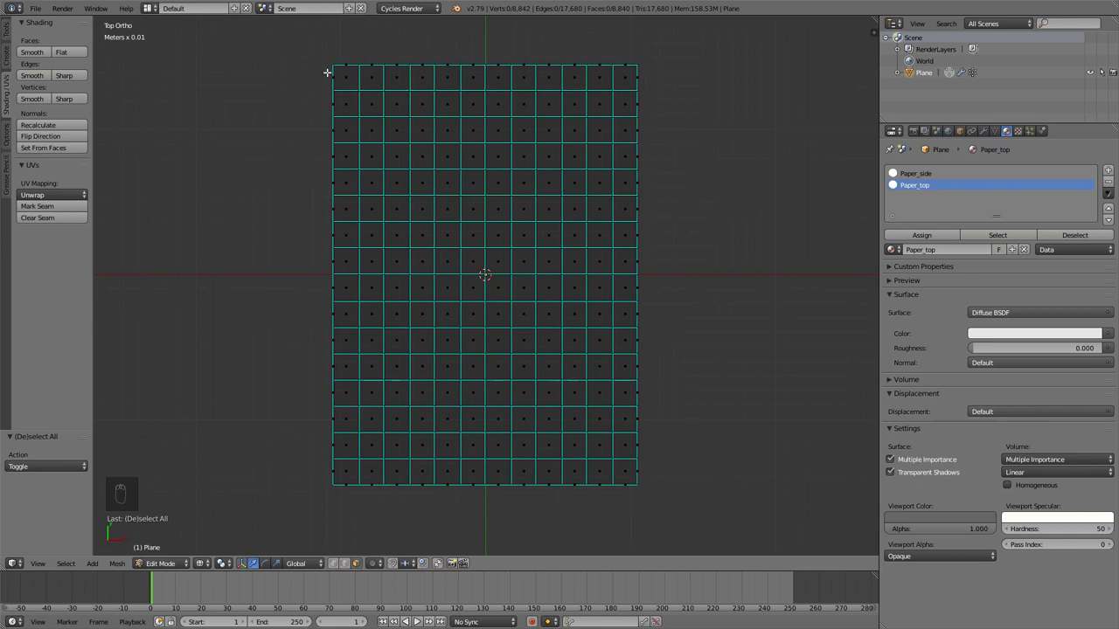
{"action": "key", "text": "b"}
{"action": "left_click_drag", "start_coordinate": [339, 71], "coordinate": [632, 480]}
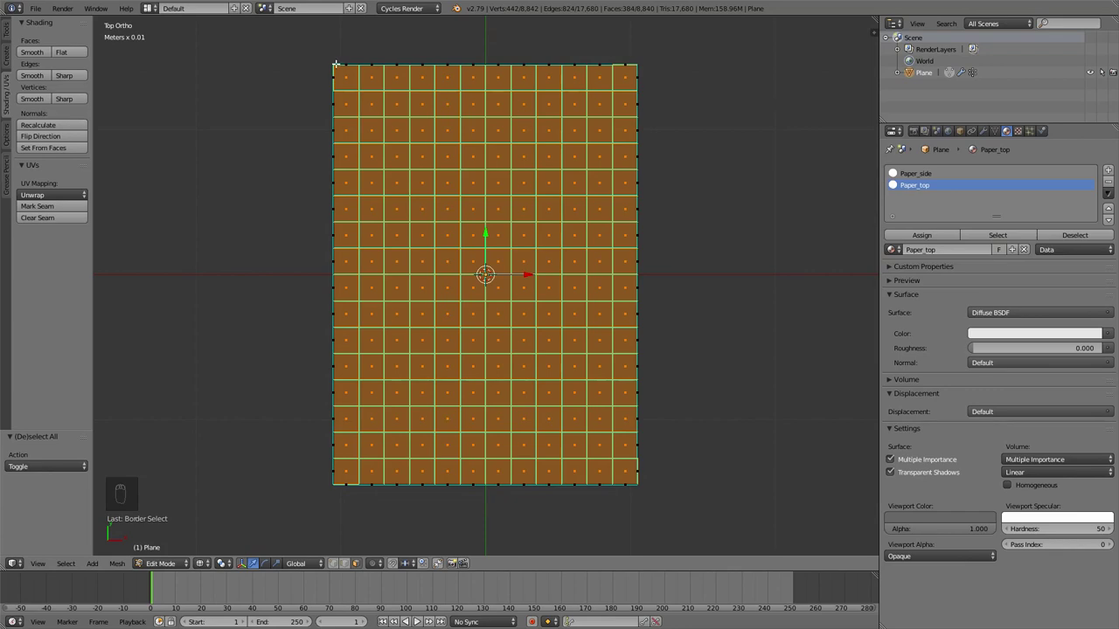
{"action": "middle_click_drag", "start_coordinate": [552, 396], "coordinate": [518, 324]}
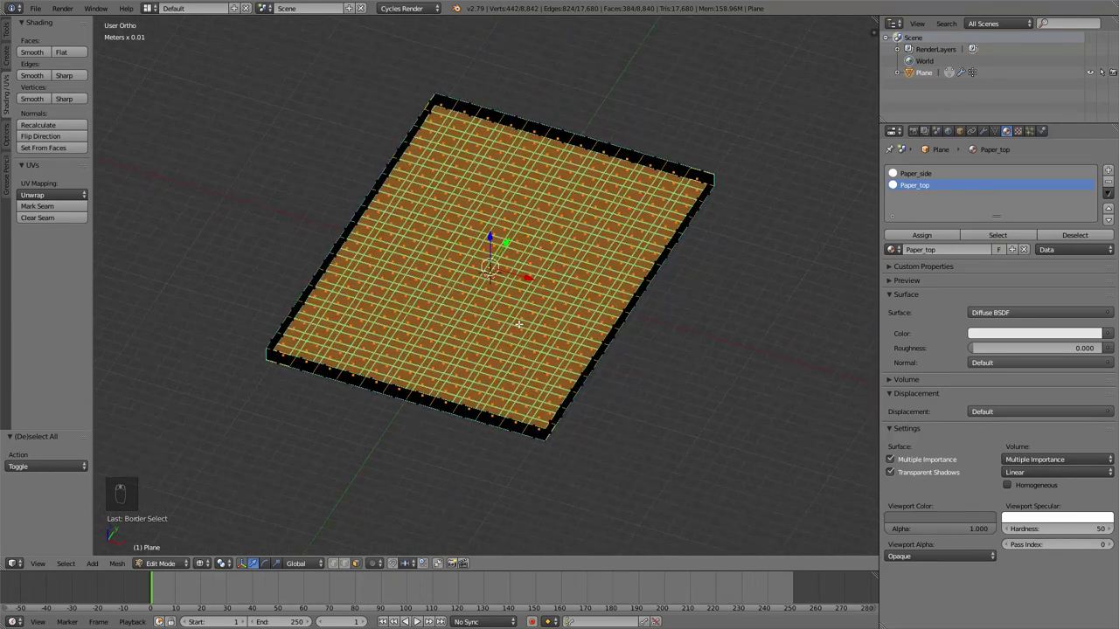
{"action": "key", "text": "KP_5"}
{"action": "middle_click_drag", "start_coordinate": [546, 414], "coordinate": [534, 379]}
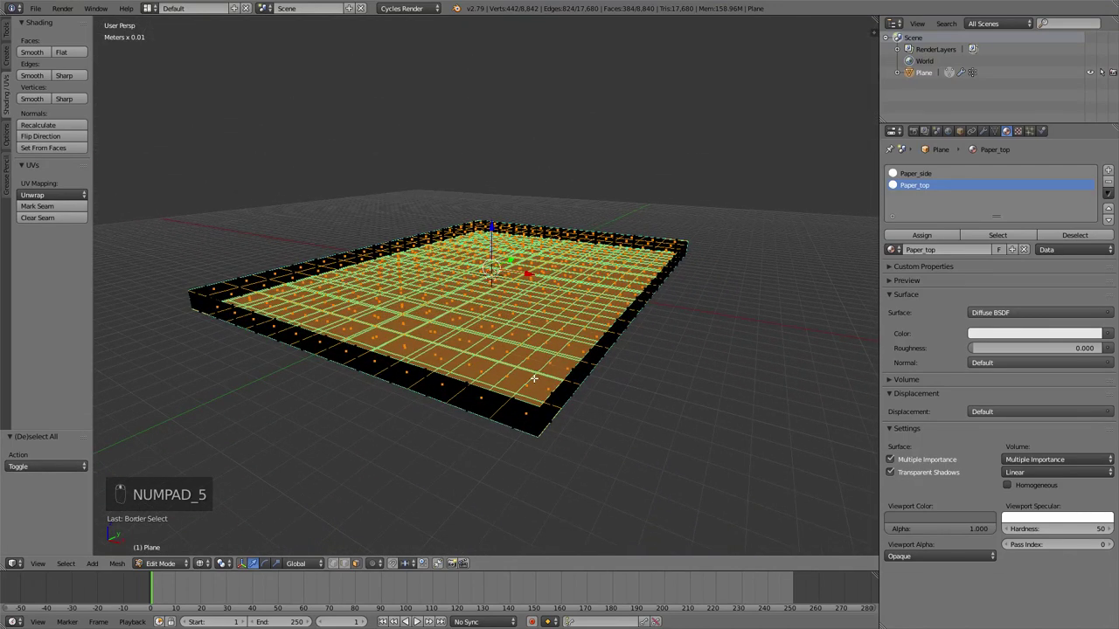
{"action": "key", "text": "z"}
{"action": "scroll", "coordinate": [440, 315], "scroll_direction": "up", "scroll_amount": 4}
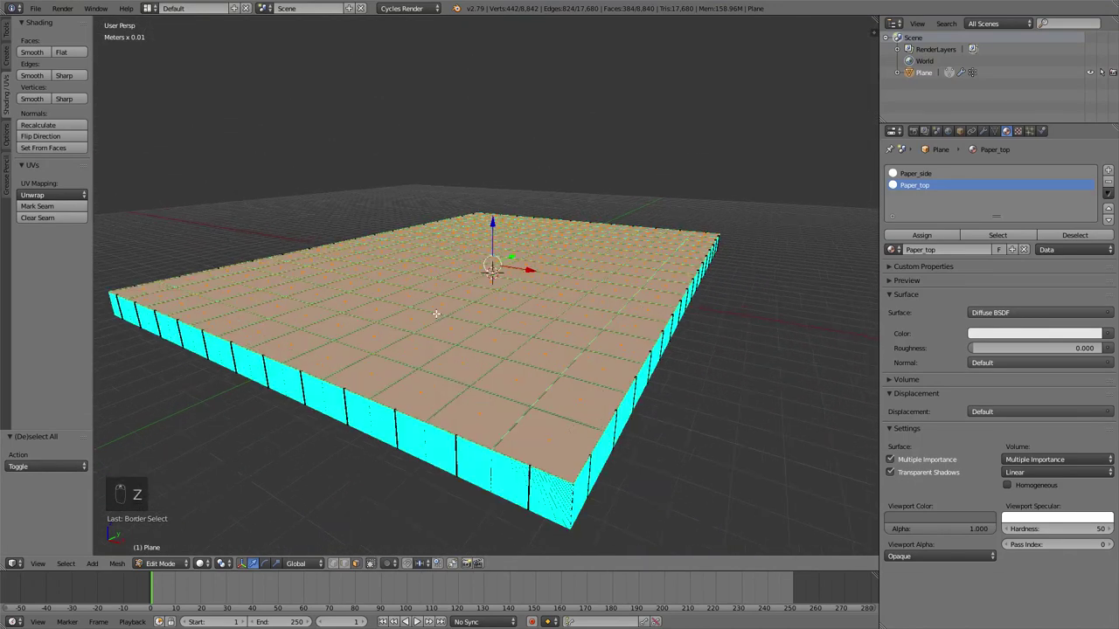
{"action": "scroll", "coordinate": [433, 314], "scroll_direction": "down", "scroll_amount": 4}
{"action": "middle_click_drag", "start_coordinate": [510, 327], "coordinate": [509, 389]}
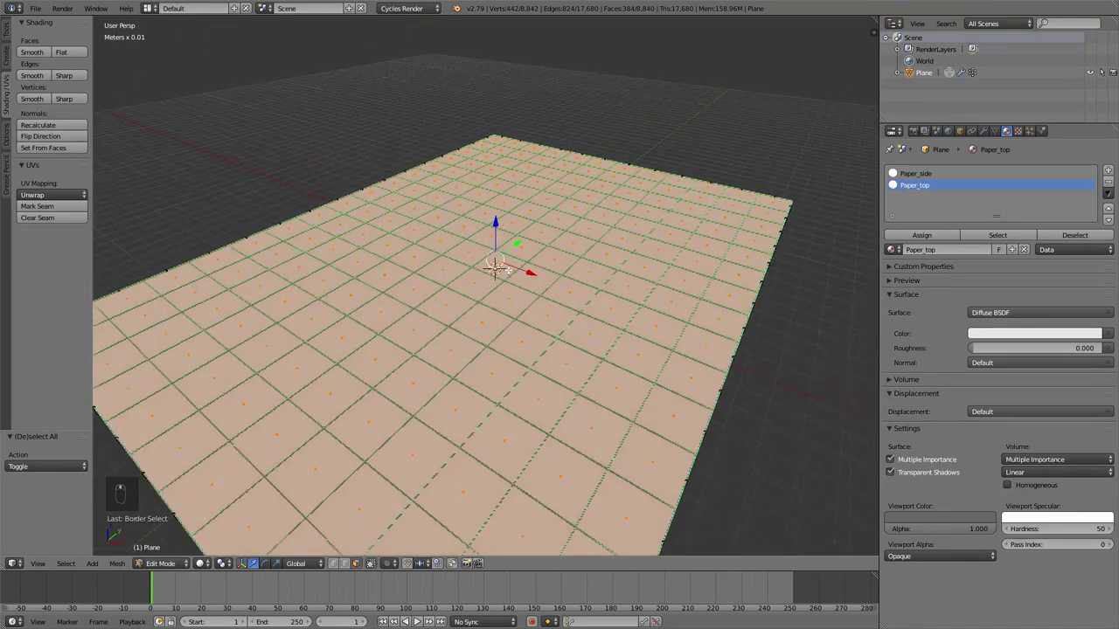
{"action": "left_click", "coordinate": [923, 237]}
Leave Edit Mode and examine the wavy sides and top of the paper stack from several angles
{"action": "scroll", "coordinate": [410, 384], "scroll_direction": "down", "scroll_amount": 3}
{"action": "middle_click_drag", "start_coordinate": [409, 385], "coordinate": [520, 356]}
{"action": "key", "text": "Tab"}
{"action": "middle_click_drag", "start_coordinate": [466, 282], "coordinate": [507, 222]}
{"action": "scroll", "coordinate": [495, 276], "scroll_direction": "up", "scroll_amount": 3}
{"action": "scroll", "coordinate": [496, 272], "scroll_direction": "down", "scroll_amount": 2}
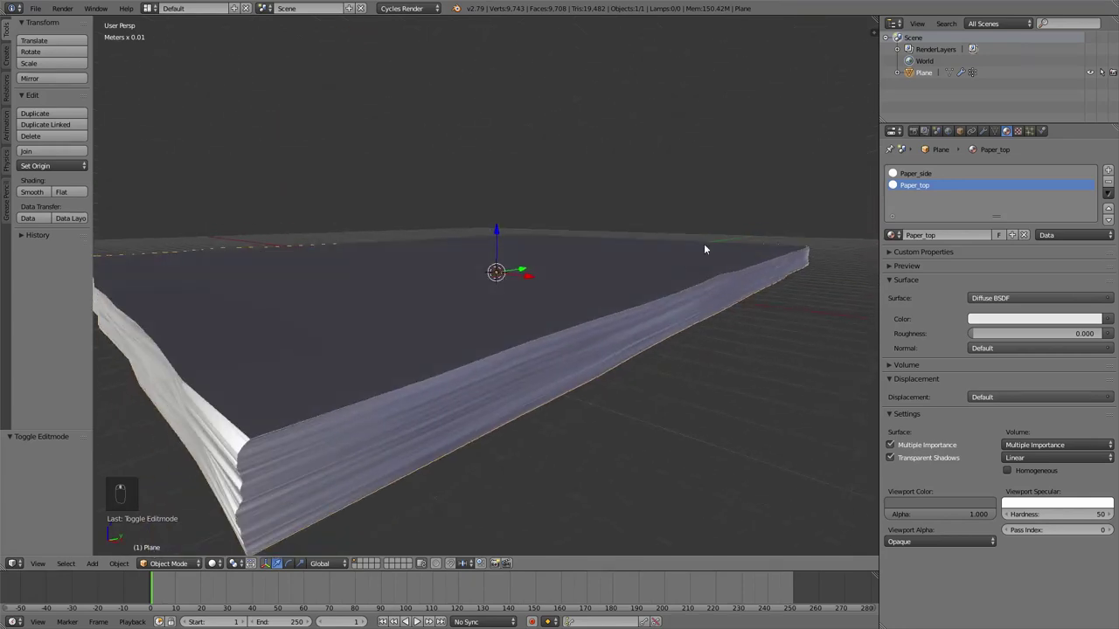
{"action": "middle_click_drag", "start_coordinate": [707, 247], "coordinate": [511, 366]}
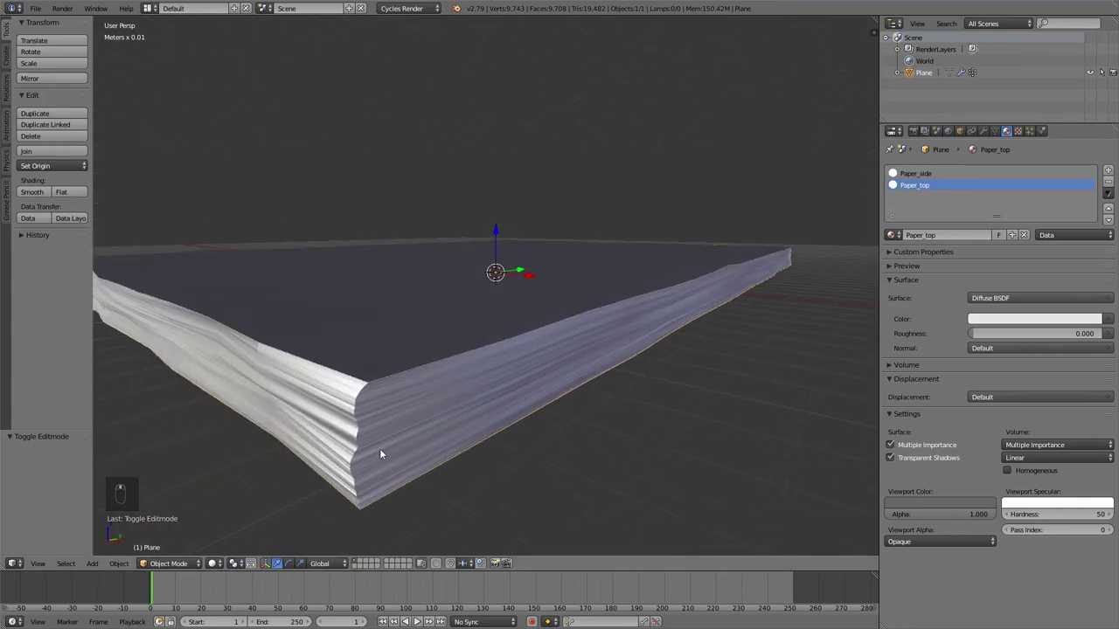
{"action": "scroll", "coordinate": [410, 428], "scroll_direction": "down", "scroll_amount": 3}
{"action": "middle_click_drag", "start_coordinate": [437, 407], "coordinate": [492, 325]}
{"action": "scroll", "coordinate": [472, 381], "scroll_direction": "down", "scroll_amount": 2}
{"action": "scroll", "coordinate": [488, 383], "scroll_direction": "up", "scroll_amount": 2}
{"action": "scroll", "coordinate": [482, 389], "scroll_direction": "up", "scroll_amount": 3}
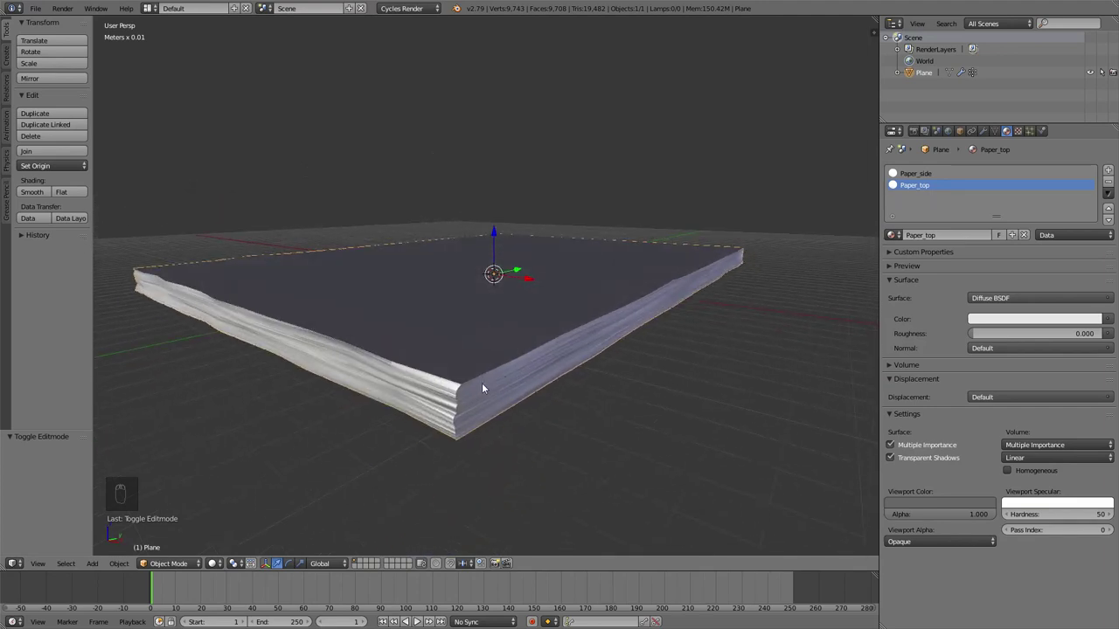
{"action": "scroll", "coordinate": [479, 382], "scroll_direction": "down", "scroll_amount": 2}
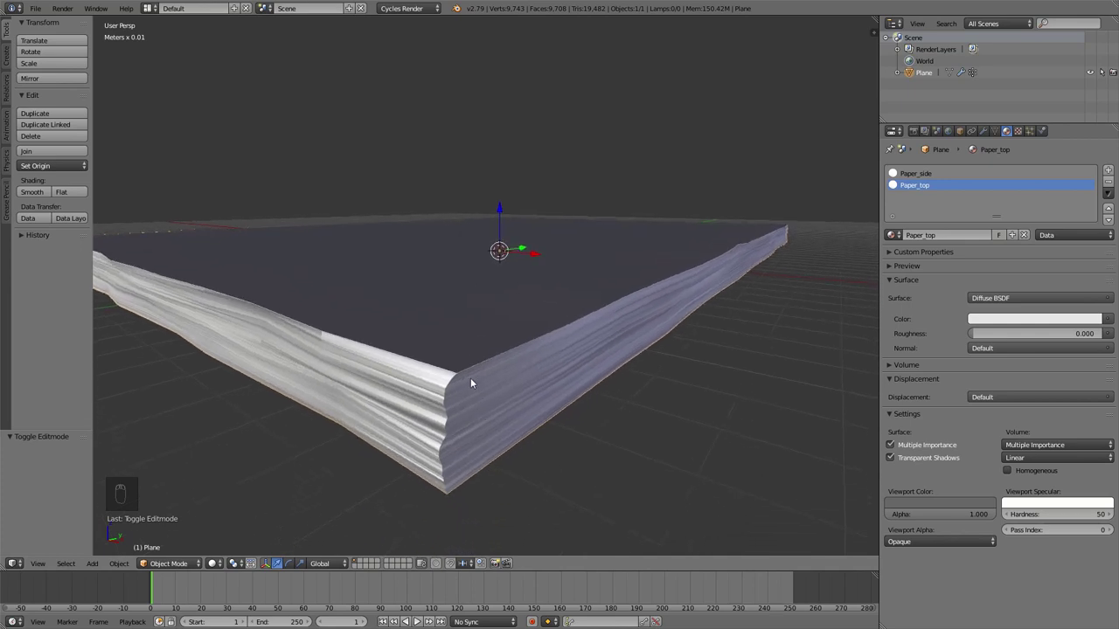
Unwrap the selected top and bottom faces with Project From View in orthographic top view
{"action": "key", "text": "Tab"}
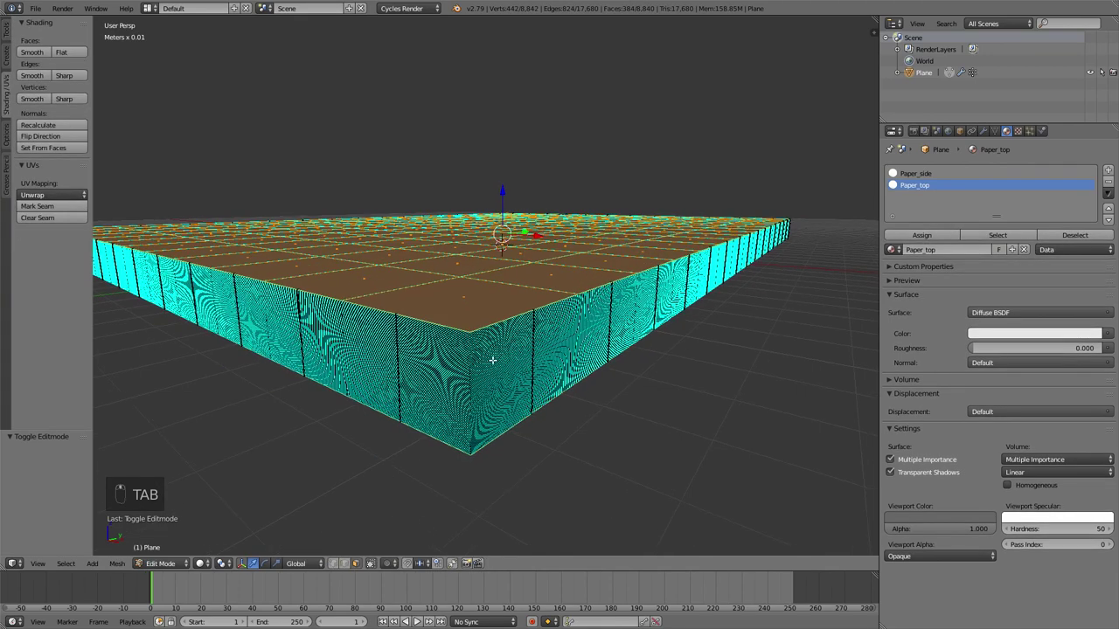
{"action": "middle_click_drag", "start_coordinate": [455, 308], "coordinate": [466, 287]}
{"action": "middle_click_drag", "start_coordinate": [524, 103], "coordinate": [556, 234]}
{"action": "key", "text": "KP_7"}
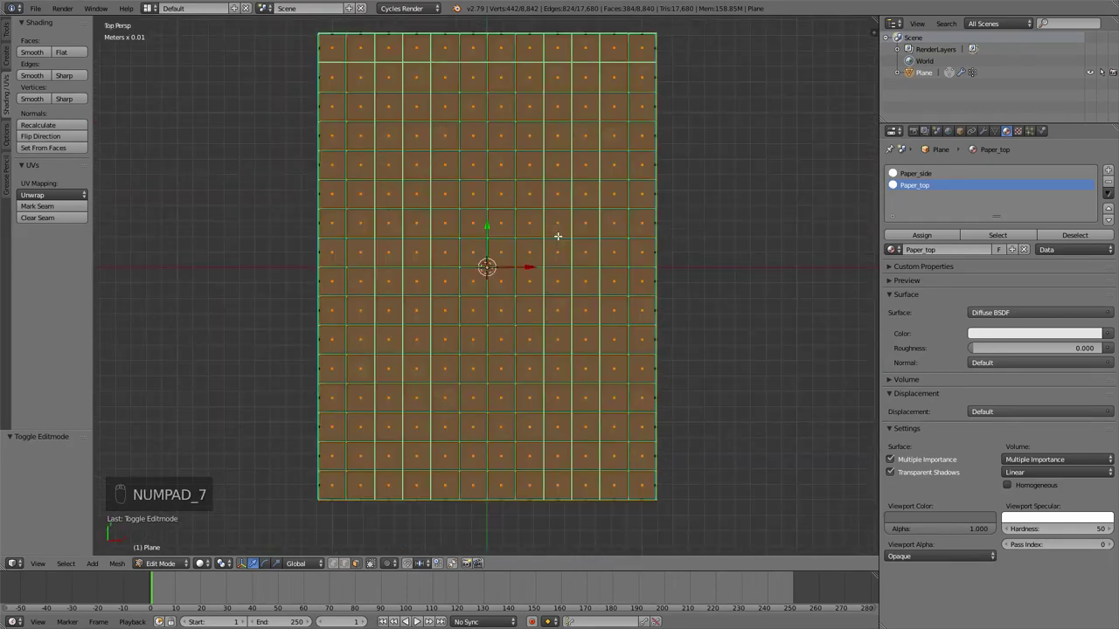
{"action": "key", "text": "KP_5"}
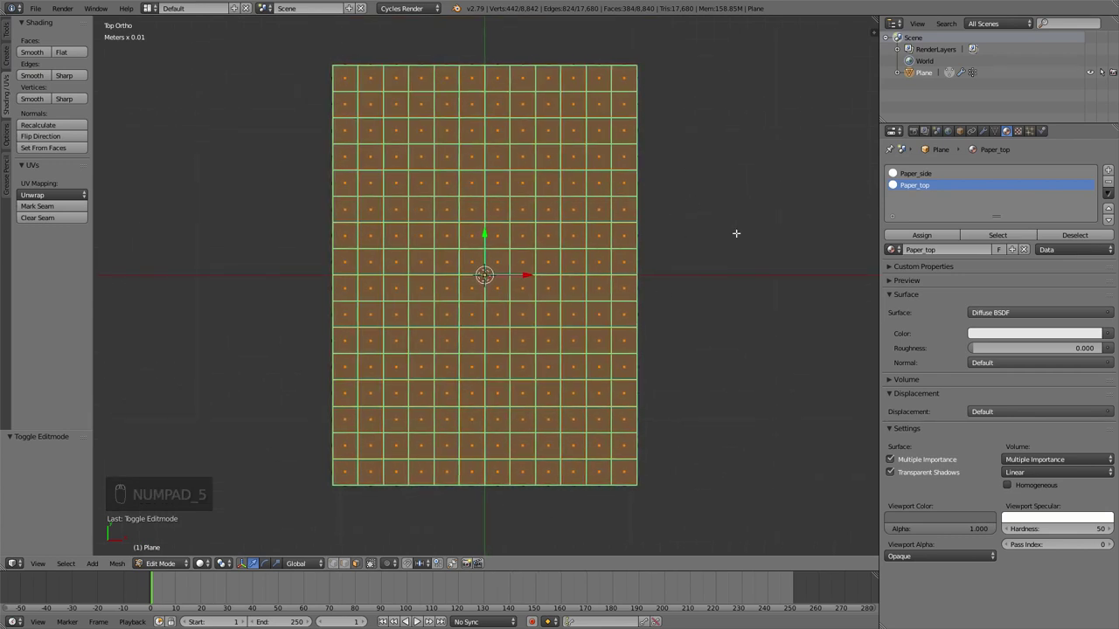
{"action": "key", "text": "u"}
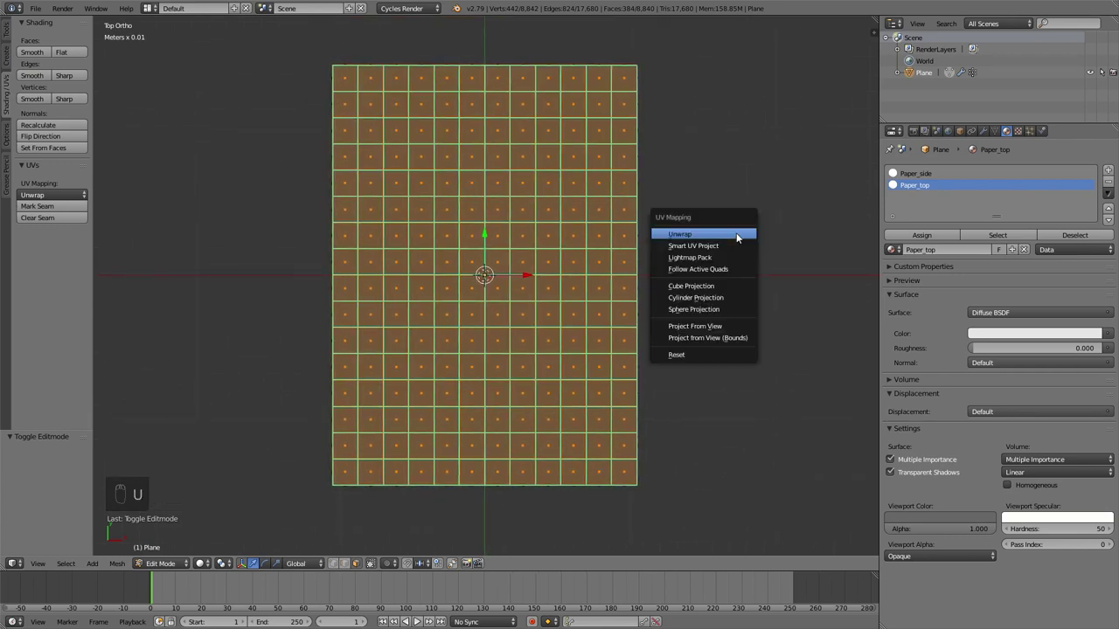
{"action": "left_click", "coordinate": [700, 329]}
Invert the face selection to select the sides of the paper block
{"action": "middle_click_drag", "start_coordinate": [542, 440], "coordinate": [499, 339]}
{"action": "key", "text": "KP_5"}
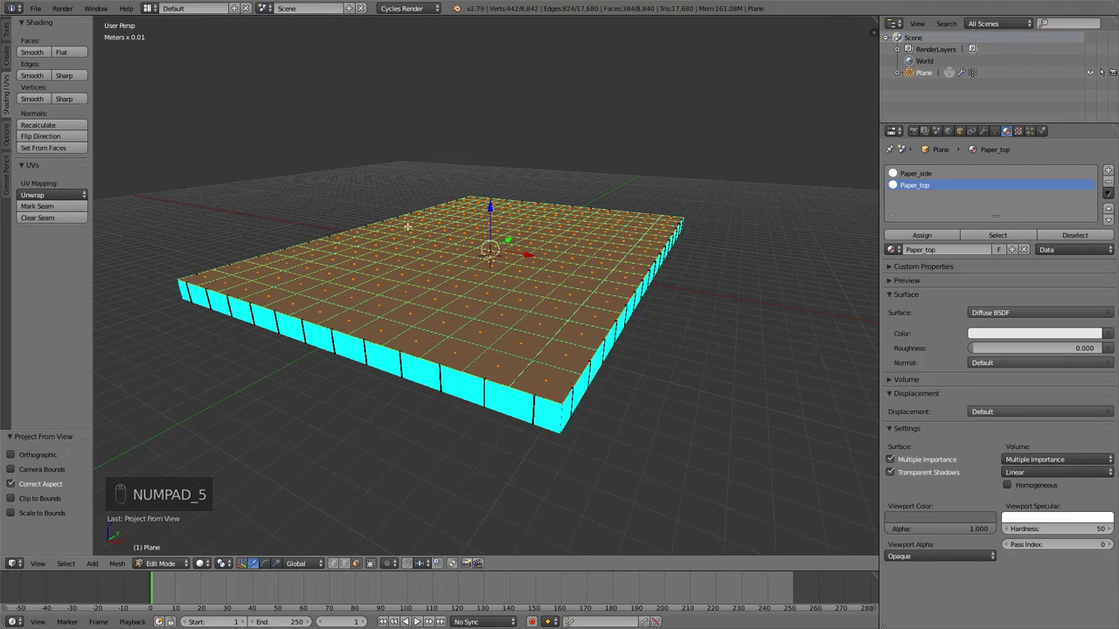
{"action": "middle_click_drag", "start_coordinate": [447, 319], "coordinate": [443, 272]}
{"action": "middle_click_drag", "start_coordinate": [488, 240], "coordinate": [541, 387]}
{"action": "middle_click_drag", "start_coordinate": [537, 315], "coordinate": [481, 224]}
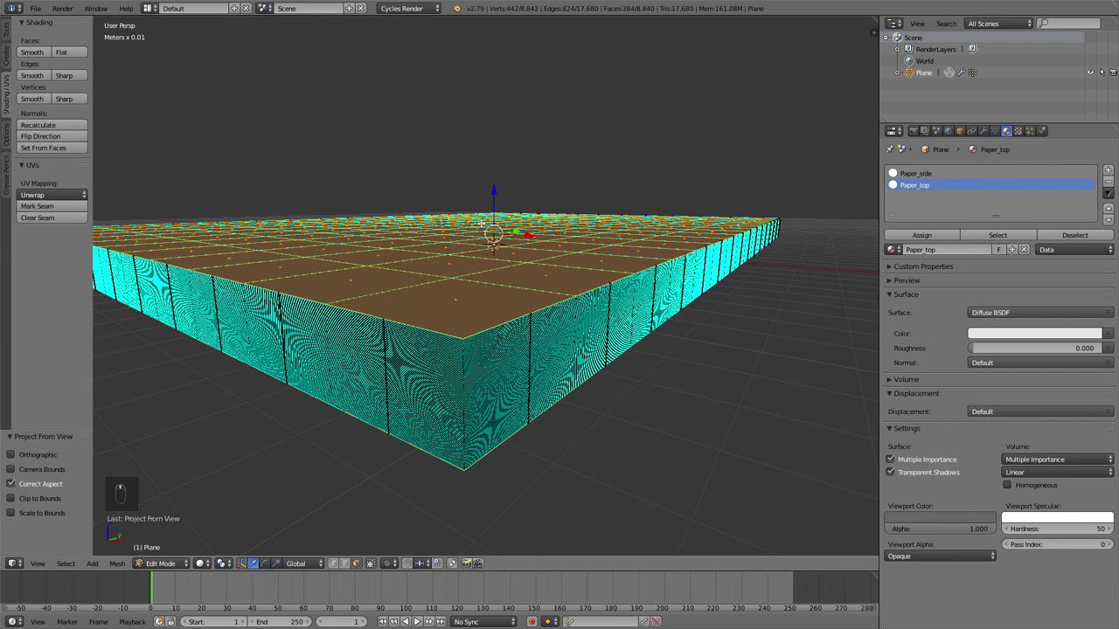
{"action": "key", "text": "ctrl+i"}
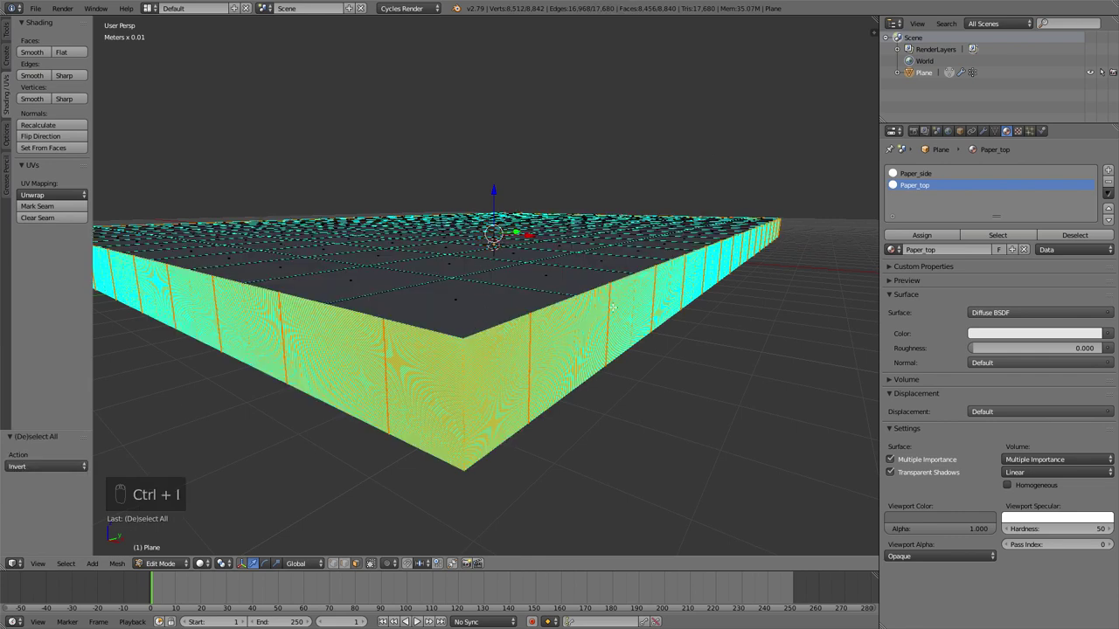
{"action": "scroll", "coordinate": [512, 361], "scroll_direction": "up", "scroll_amount": 3}
{"action": "scroll", "coordinate": [512, 361], "scroll_direction": "down", "scroll_amount": 3}
Select the vertical edge loop at the block's near corner in edge selection mode and mark it as a seam
{"action": "middle_click_drag", "start_coordinate": [473, 350], "coordinate": [474, 335]}
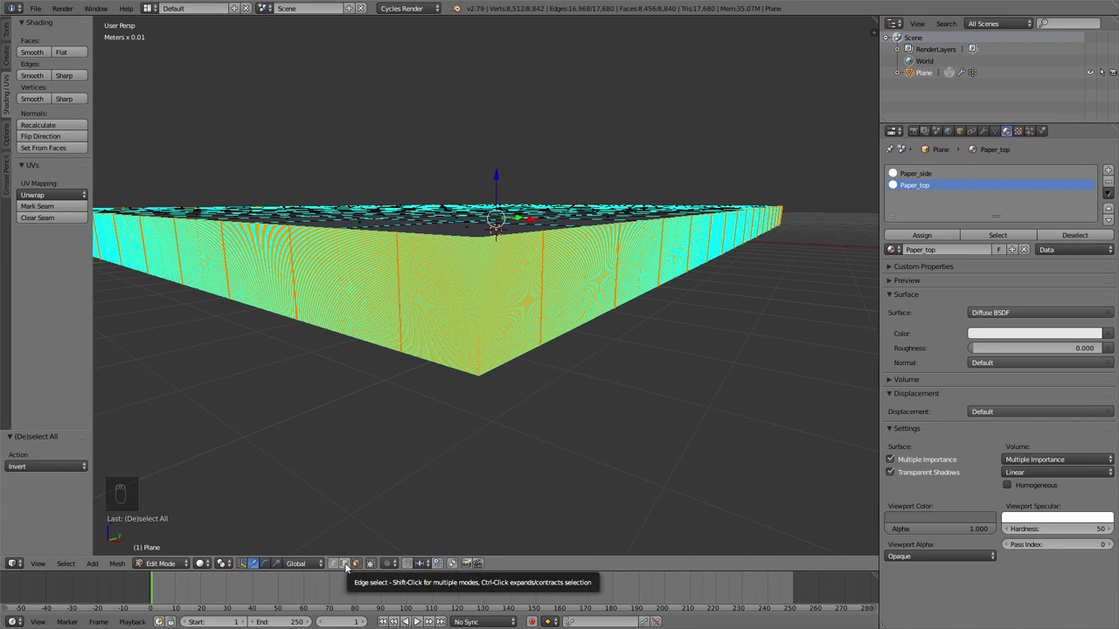
{"action": "scroll", "coordinate": [479, 375], "scroll_direction": "up", "scroll_amount": 5}
{"action": "scroll", "coordinate": [480, 359], "scroll_direction": "down", "scroll_amount": 5}
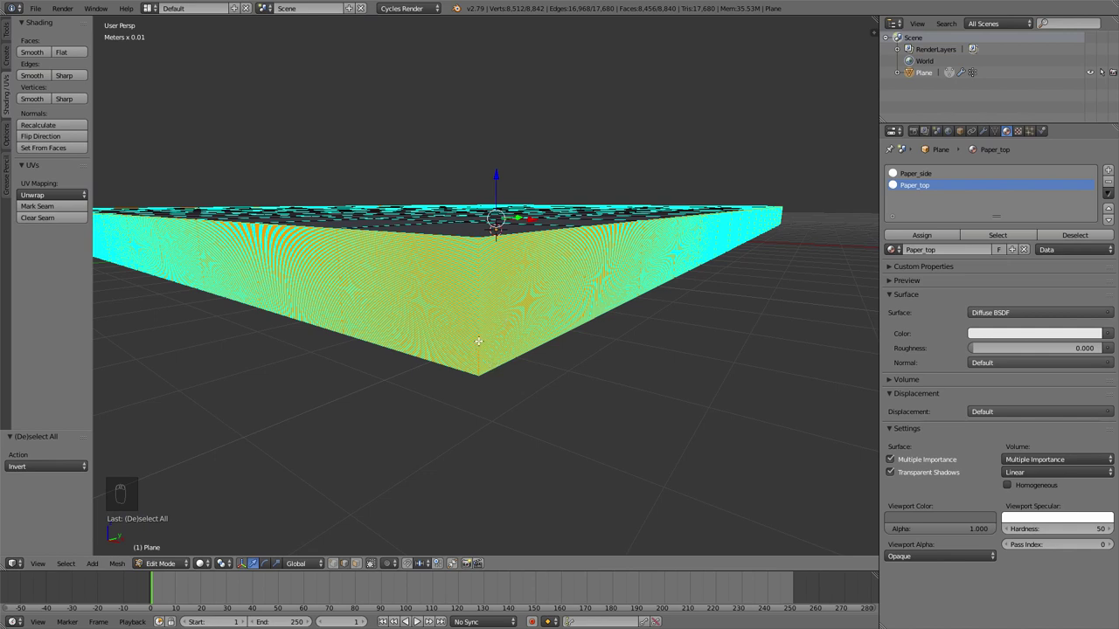
{"action": "right_click", "coordinate": [479, 340]}
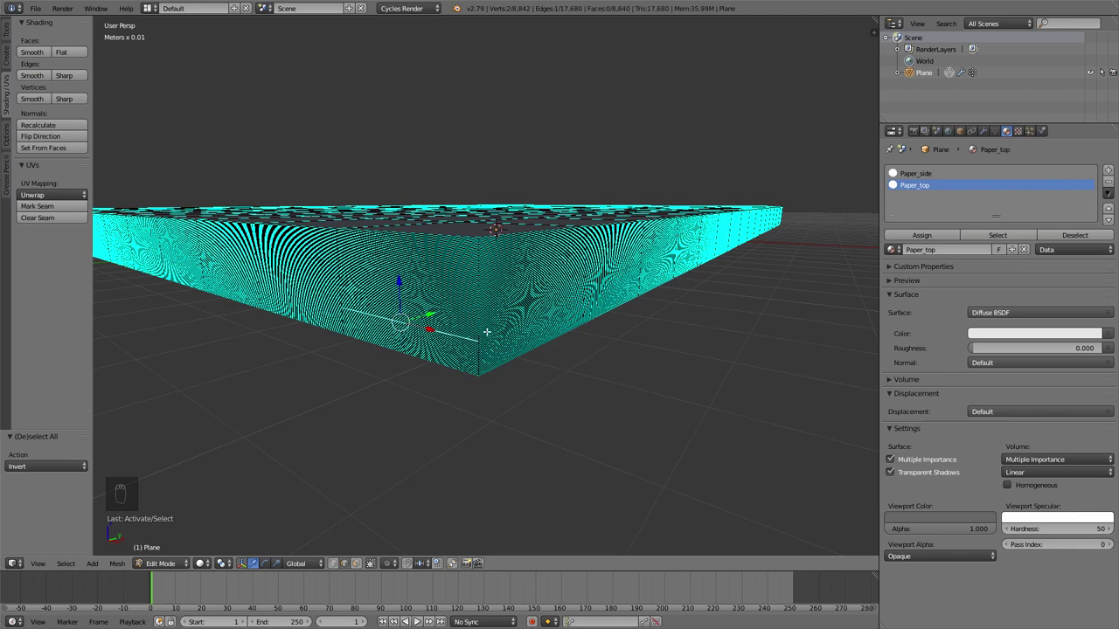
{"action": "middle_click_drag", "start_coordinate": [479, 340], "coordinate": [479, 344]}
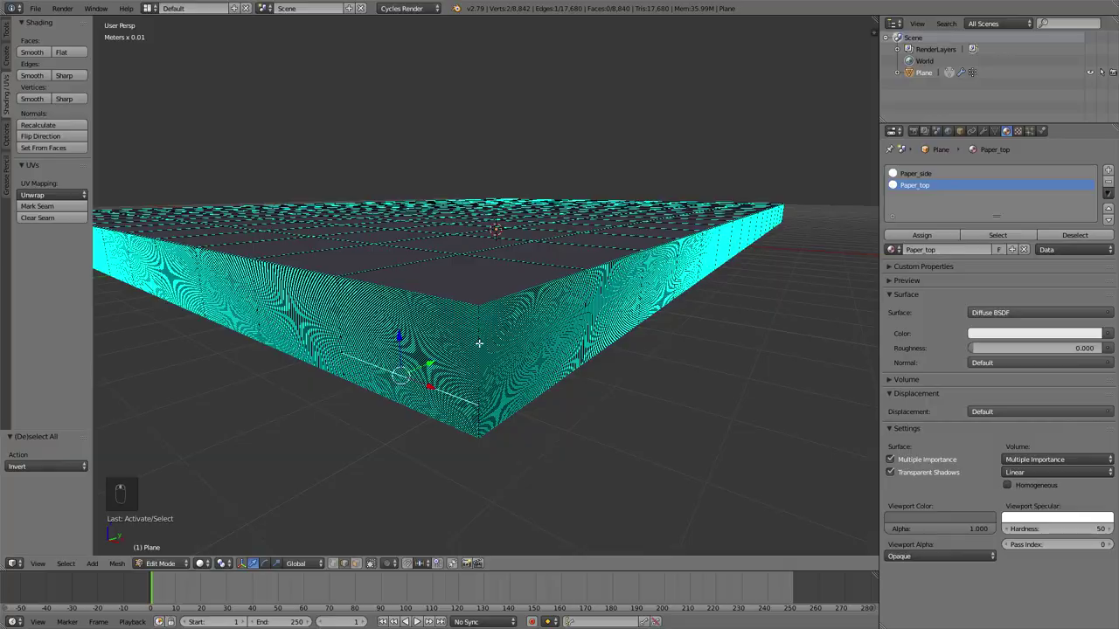
{"action": "key", "text": "KP_Decimal"}
{"action": "middle_click_drag", "start_coordinate": [627, 292], "coordinate": [500, 251]}
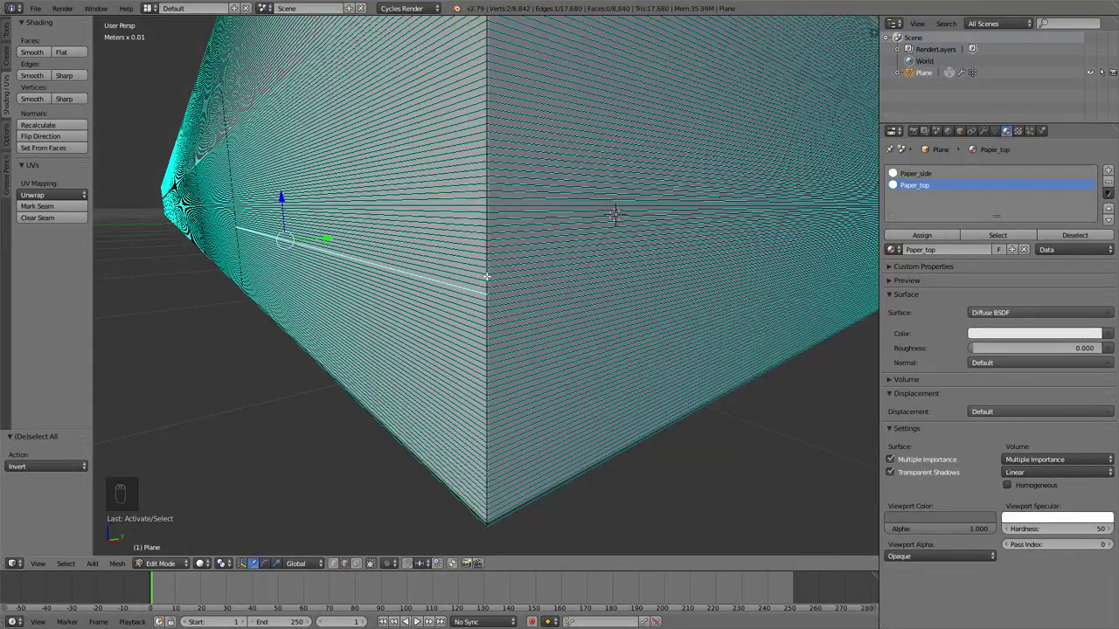
{"action": "scroll", "coordinate": [487, 276], "scroll_direction": "up", "scroll_amount": 4}
{"action": "scroll", "coordinate": [487, 273], "scroll_direction": "down", "scroll_amount": 2}
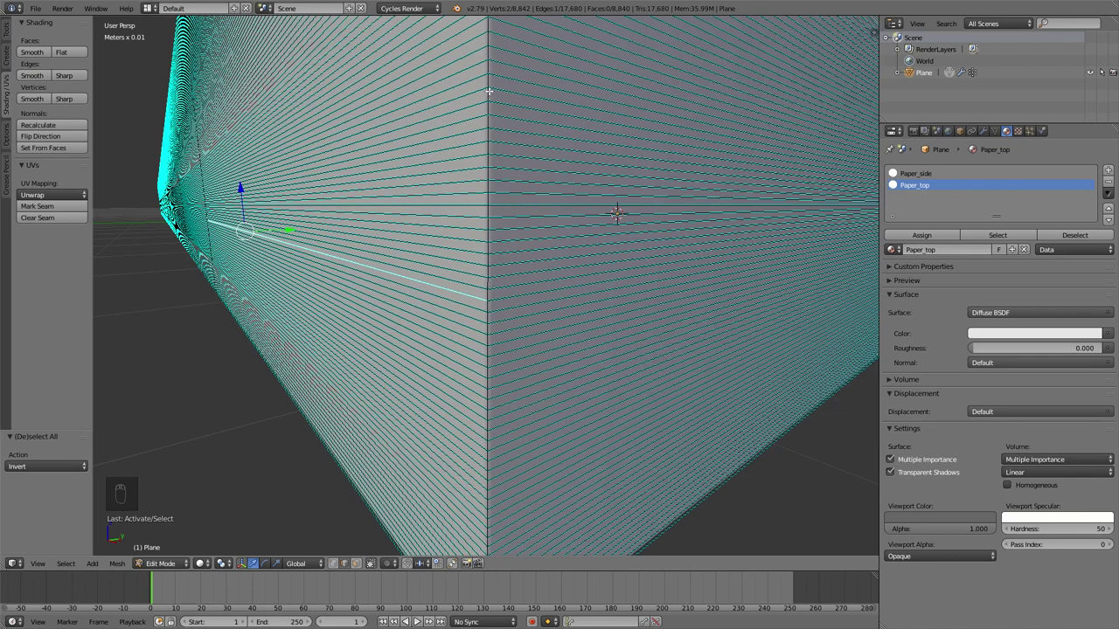
{"action": "right_click", "coordinate": [488, 260], "text": "alt"}
{"action": "middle_click_drag", "start_coordinate": [505, 248], "coordinate": [589, 234]}
{"action": "key", "text": "KP_Decimal"}
{"action": "middle_click_drag", "start_coordinate": [524, 288], "coordinate": [437, 337]}
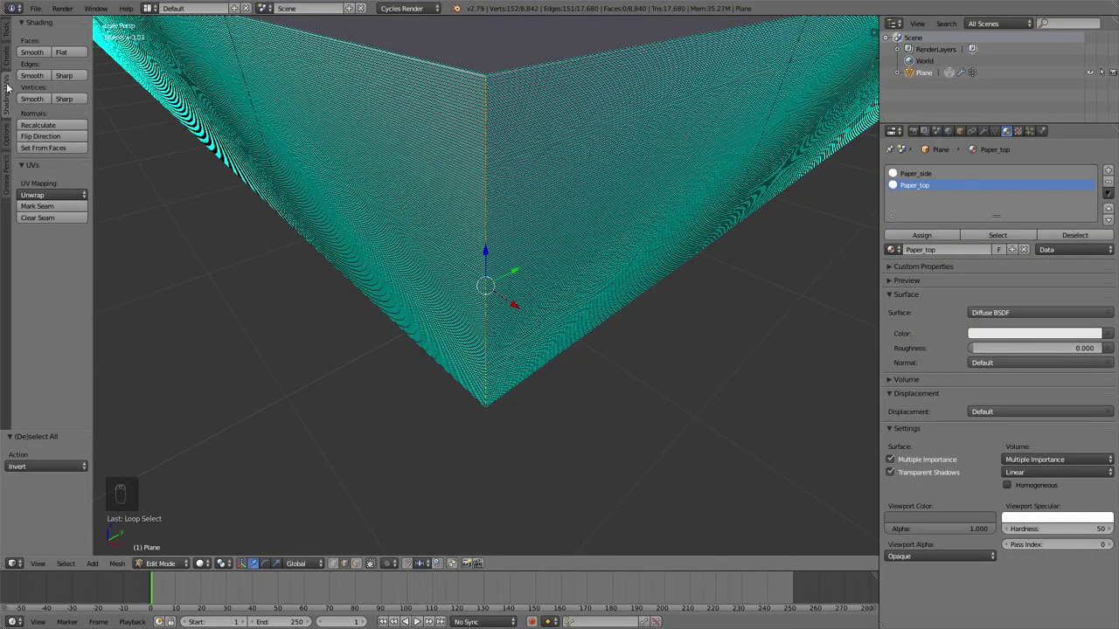
{"action": "left_click", "coordinate": [44, 207]}
Switch to face selection and box-select the block's top and bottom faces in wireframe top view, then restore solid shading
{"action": "scroll", "coordinate": [483, 195], "scroll_direction": "up", "scroll_amount": 2}
{"action": "middle_click_drag", "start_coordinate": [482, 194], "coordinate": [466, 153]}
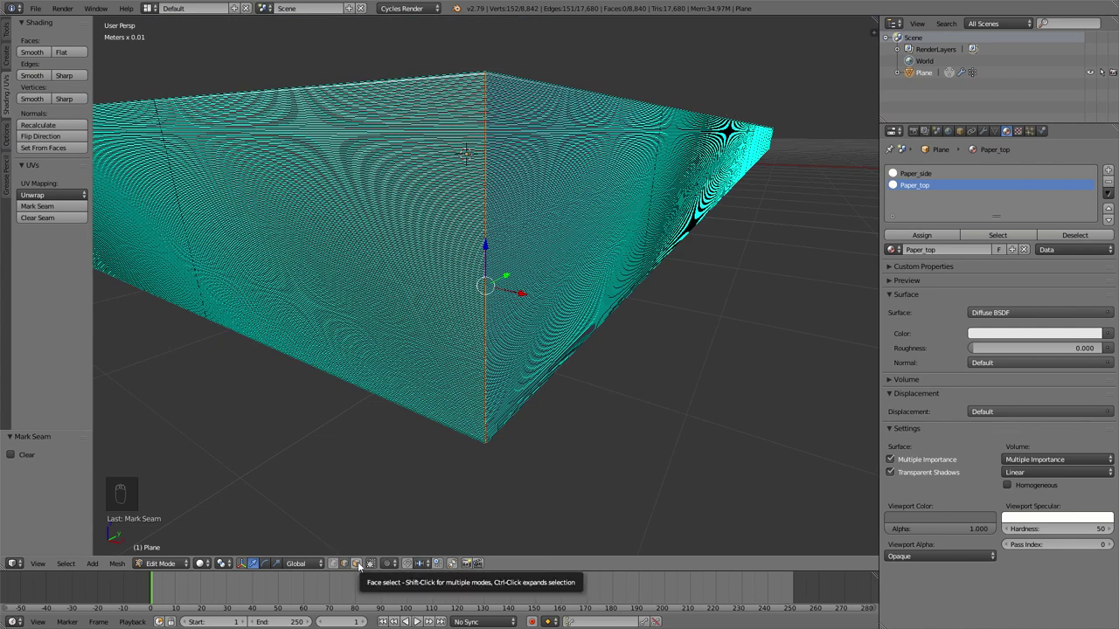
{"action": "left_click", "coordinate": [357, 564]}
{"action": "middle_click_drag", "start_coordinate": [478, 259], "coordinate": [469, 192]}
{"action": "key", "text": "KP_7"}
{"action": "key", "text": "KP_5"}
{"action": "scroll", "coordinate": [466, 197], "scroll_direction": "down", "scroll_amount": 10}
{"action": "middle_click_drag", "start_coordinate": [371, 119], "coordinate": [463, 219], "text": "shift"}
{"action": "scroll", "coordinate": [449, 222], "scroll_direction": "up", "scroll_amount": 2}
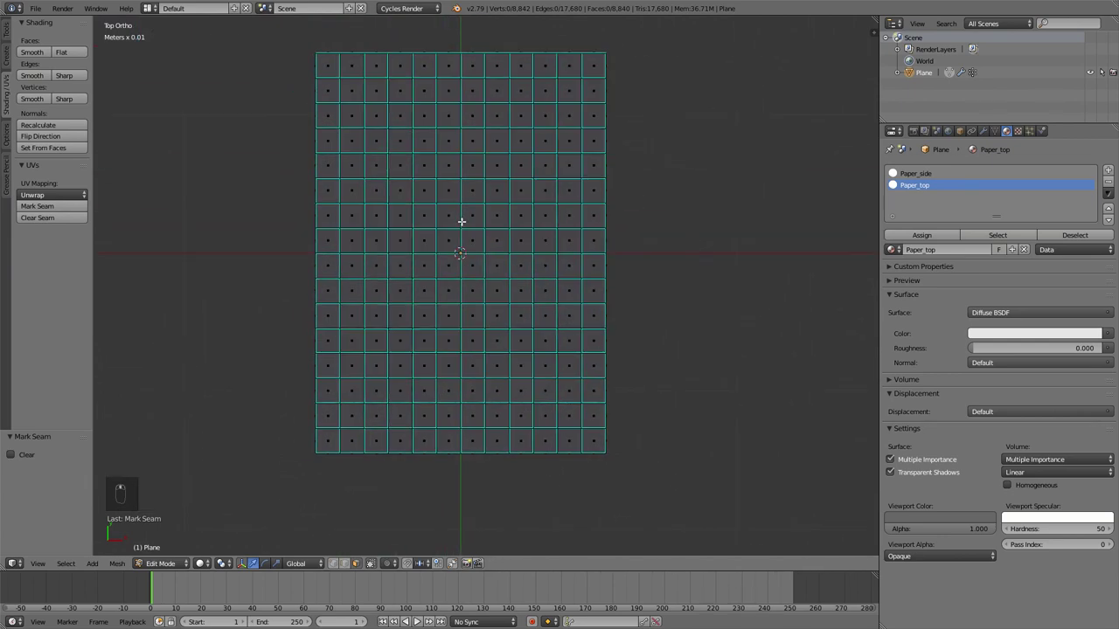
{"action": "key", "text": "z"}
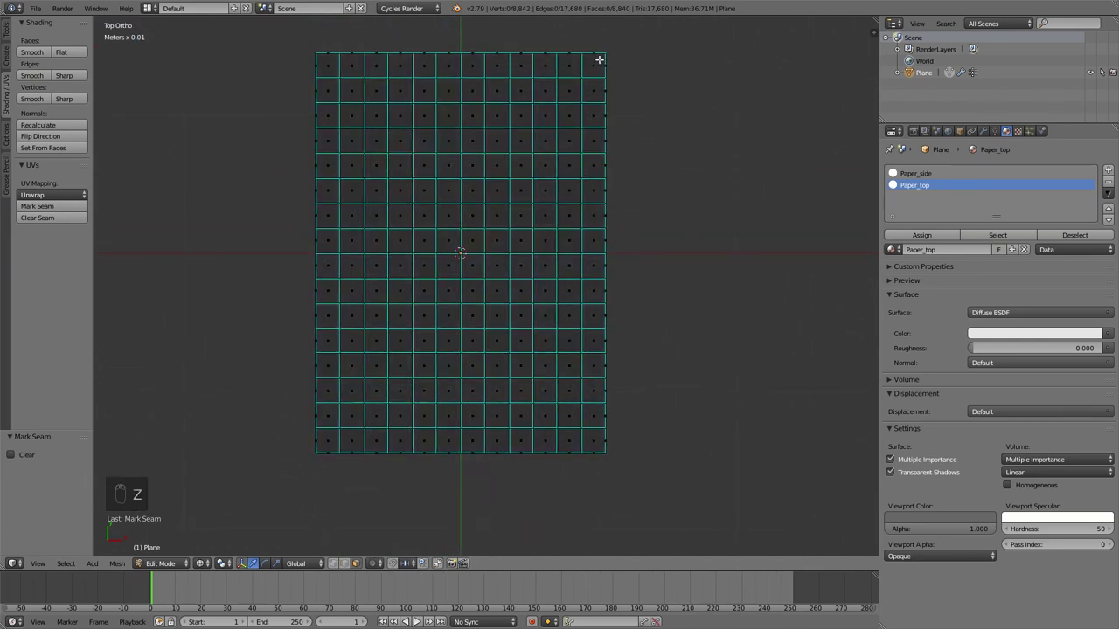
{"action": "key", "text": "b"}
{"action": "left_click_drag", "start_coordinate": [599, 59], "coordinate": [322, 449]}
{"action": "mouse_move", "coordinate": [439, 374]}
{"action": "middle_mouse_down"}
{"action": "mouse_move", "coordinate": [465, 349]}
{"action": "mouse_move", "coordinate": [447, 321]}
{"action": "mouse_move", "coordinate": [446, 254]}
{"action": "middle_mouse_up"}
{"action": "key", "text": "KP_5"}
{"action": "key", "text": "z"}
{"action": "scroll", "coordinate": [448, 320], "scroll_direction": "up", "scroll_amount": 1}
{"action": "scroll", "coordinate": [450, 319], "scroll_direction": "up", "scroll_amount": 1}
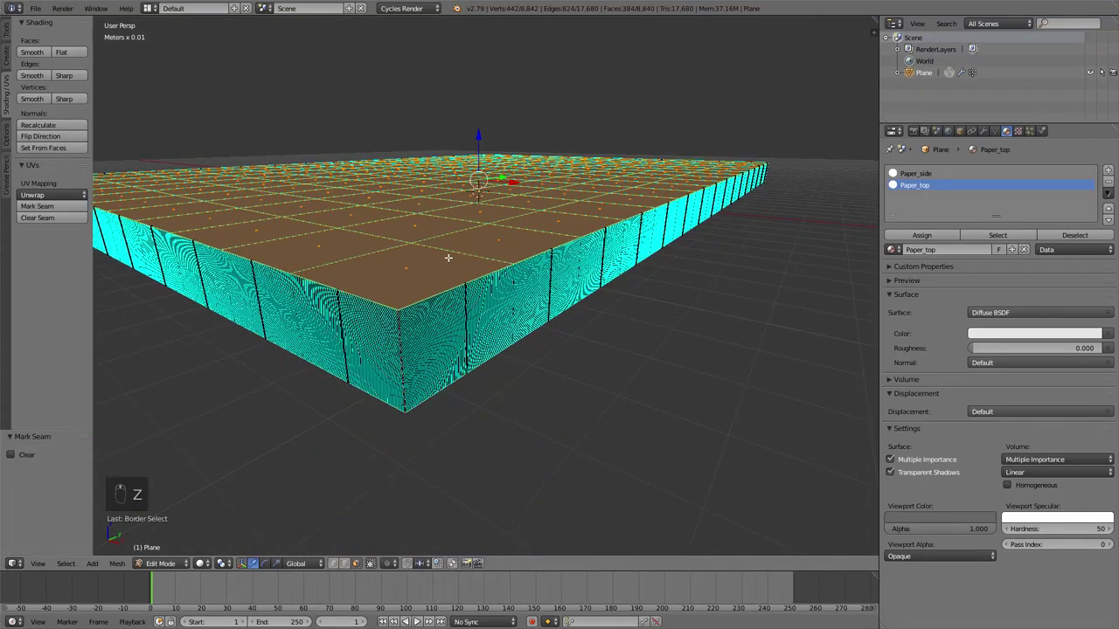
Invert the face selection to the paper block's sides, unwrap them with the standard Unwrap, and return to Object Mode
{"action": "key", "text": "ctrl+i"}
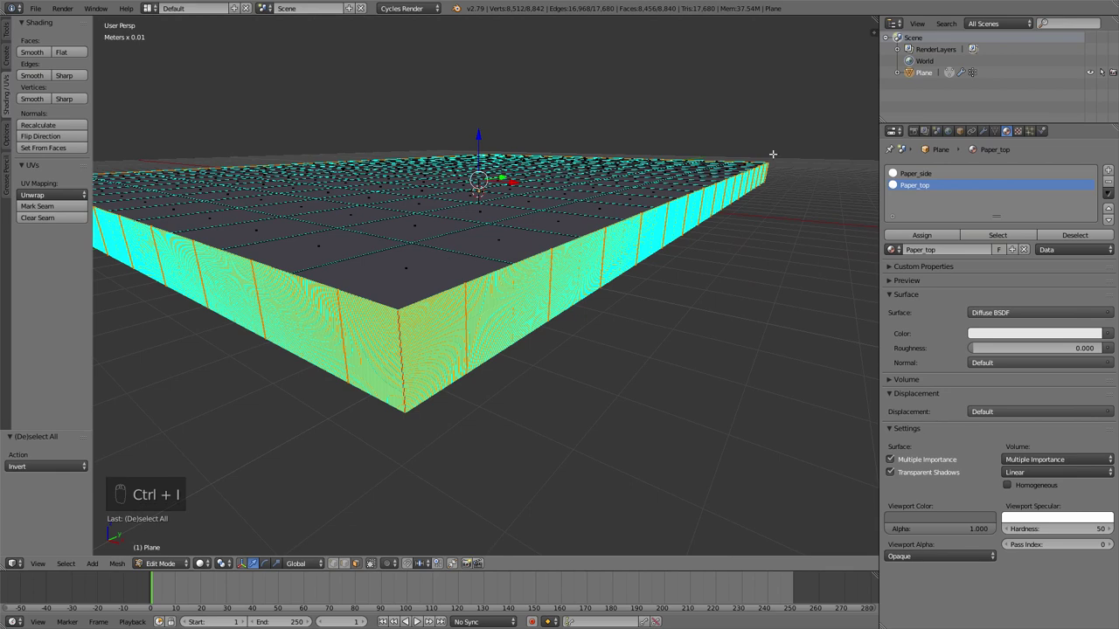
{"action": "middle_click_drag", "start_coordinate": [540, 308], "coordinate": [183, 230]}
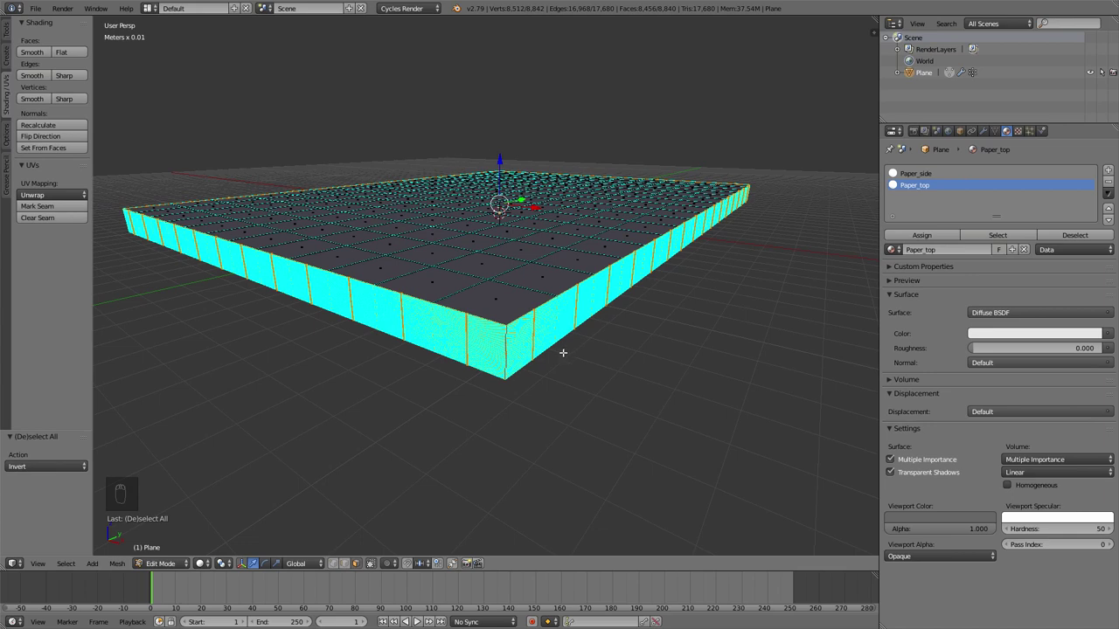
{"action": "key", "text": "u"}
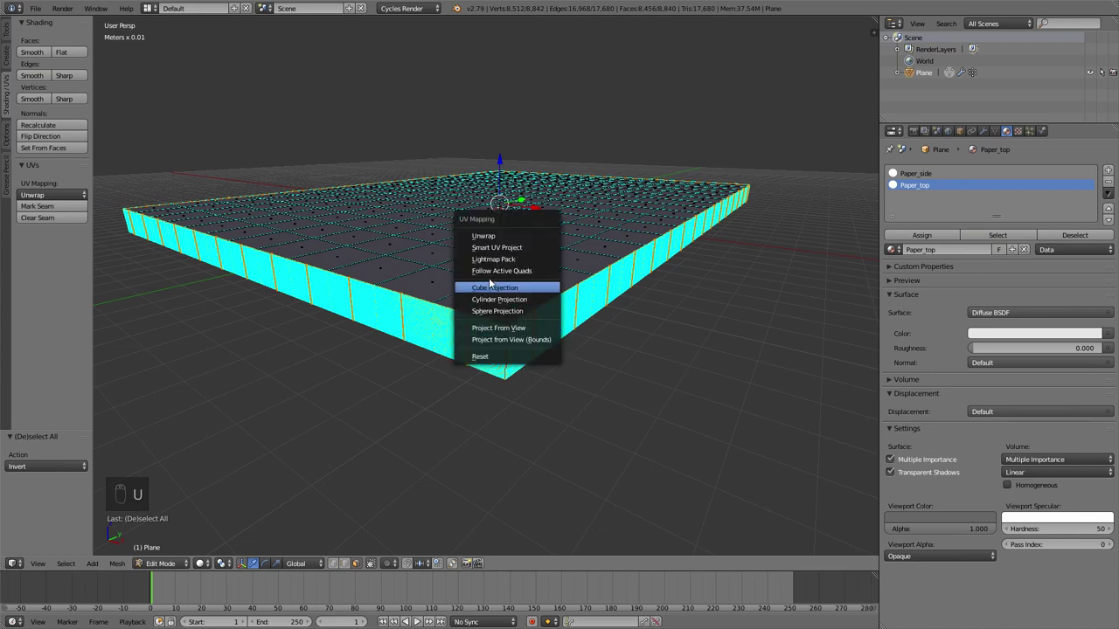
{"action": "left_click", "coordinate": [485, 237]}
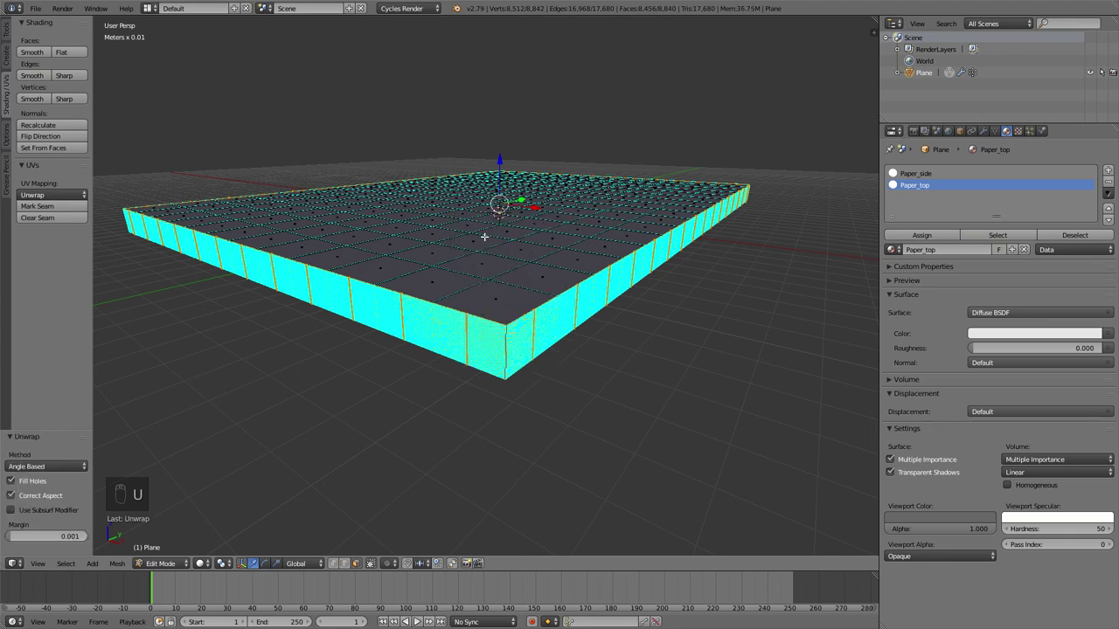
{"action": "middle_click_drag", "start_coordinate": [575, 346], "coordinate": [572, 352]}
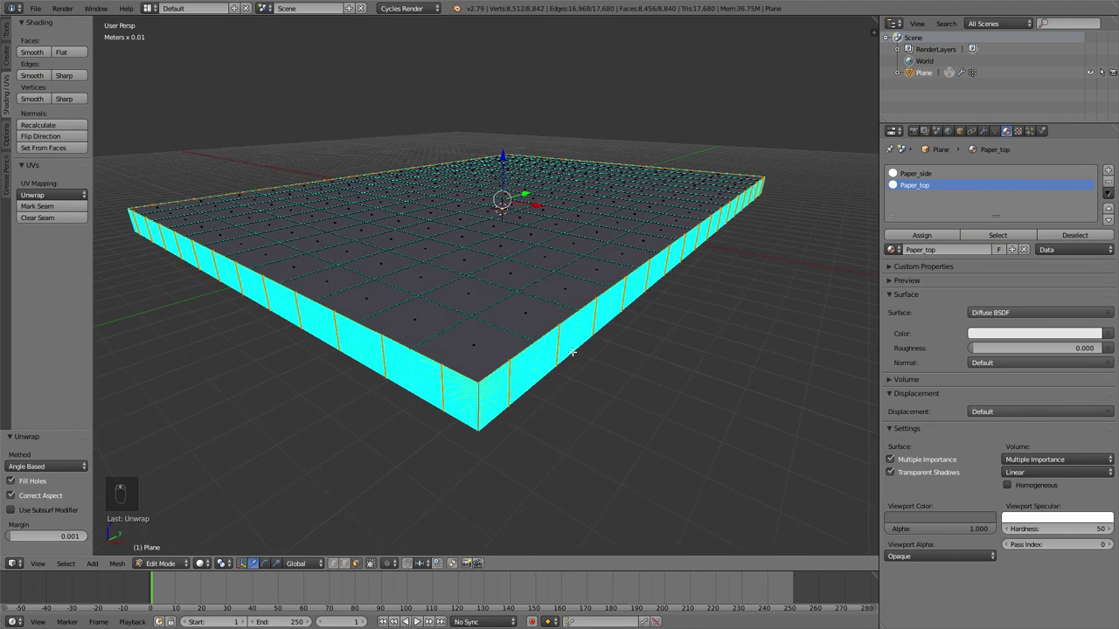
{"action": "key", "text": "Tab"}
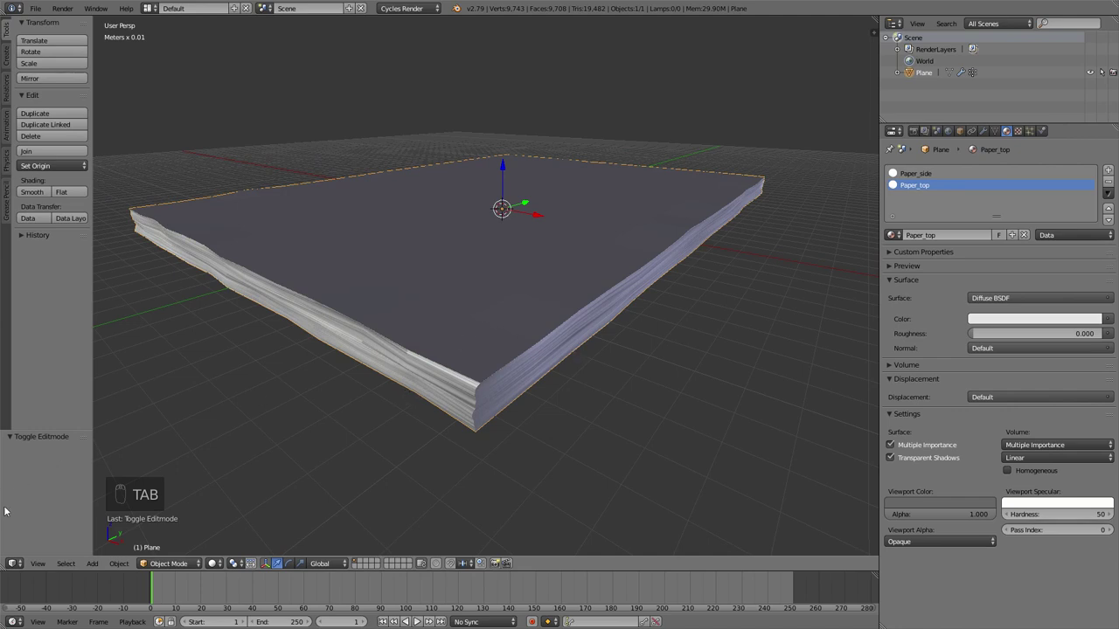
Split the 3D view into two stacked areas and turn the lower one into a Node Editor
{"action": "left_click_drag", "start_coordinate": [1, 567], "coordinate": [17, 276]}
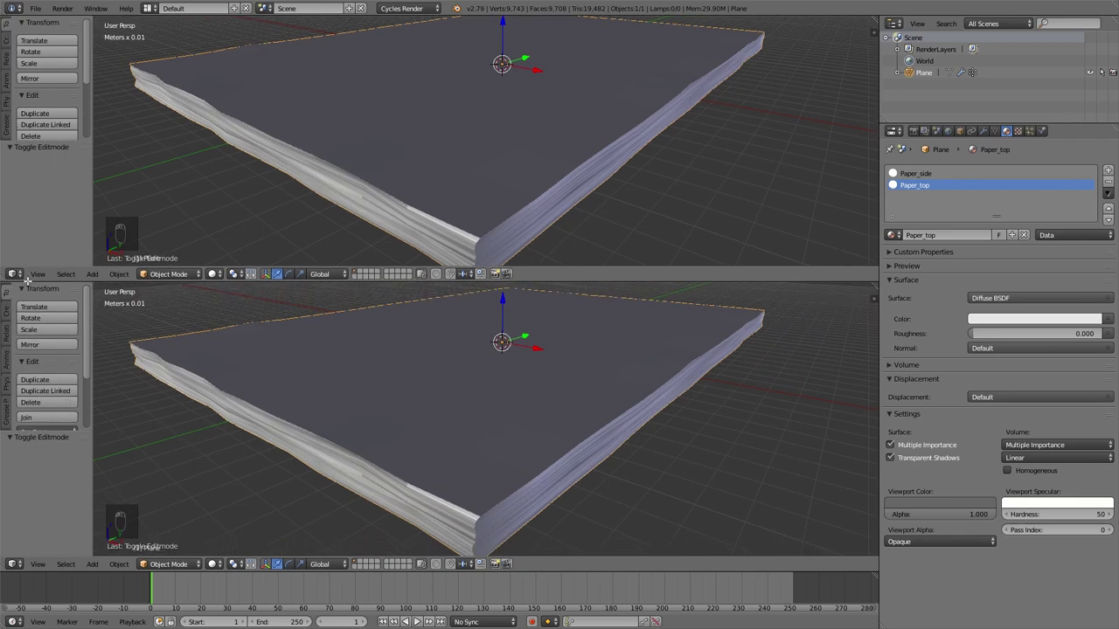
{"action": "left_click", "coordinate": [13, 563]}
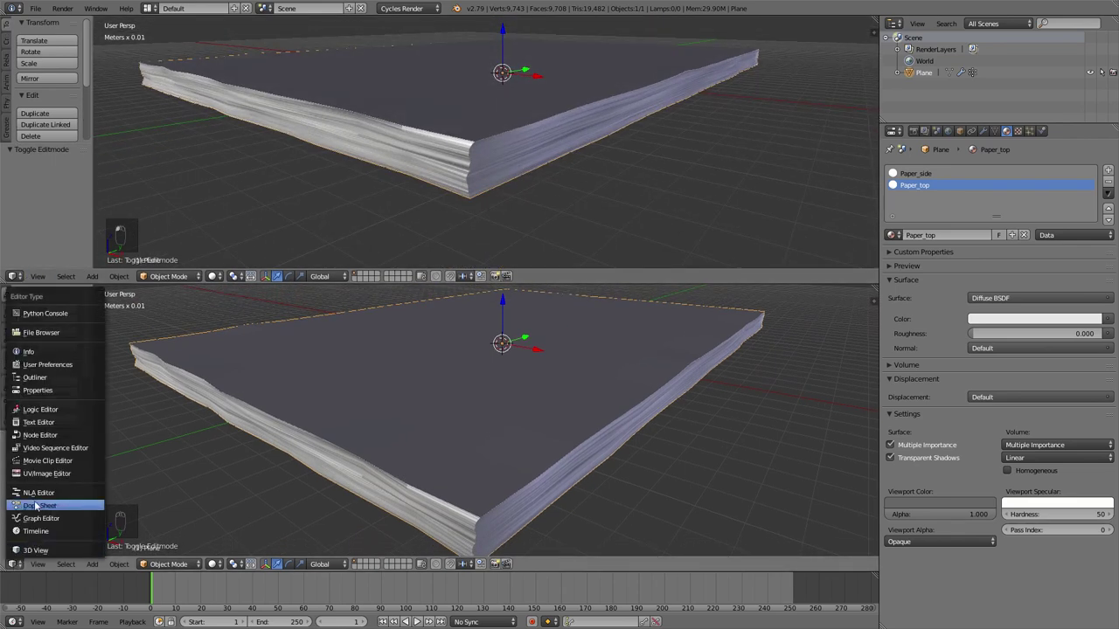
{"action": "left_click", "coordinate": [40, 435]}
{"action": "scroll", "coordinate": [356, 472], "scroll_direction": "up", "scroll_amount": 5}
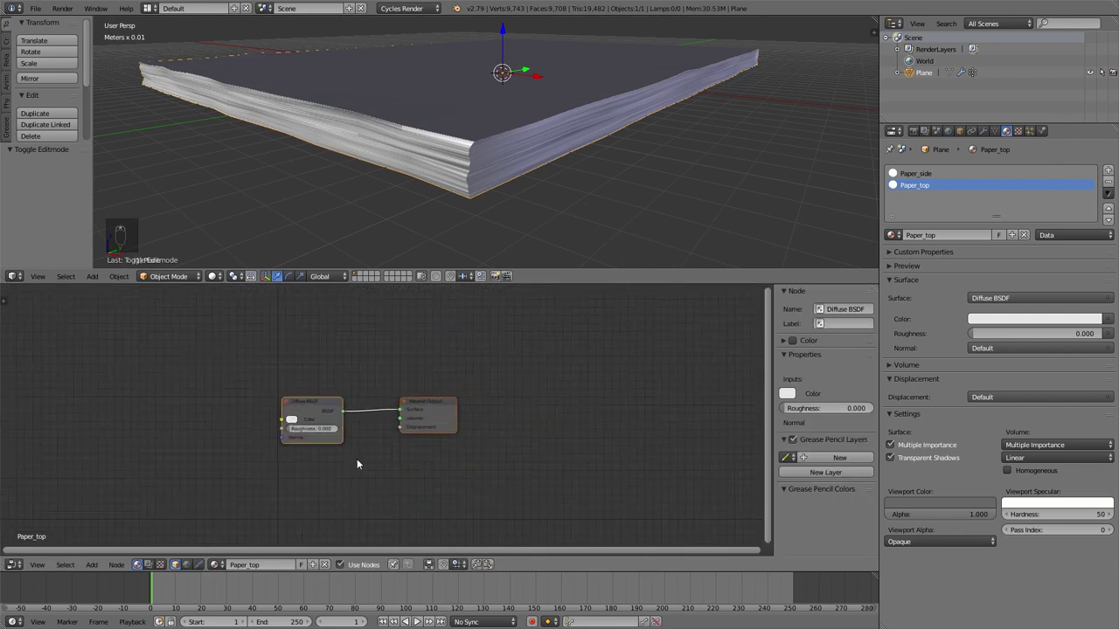
{"action": "middle_click_drag", "start_coordinate": [394, 455], "coordinate": [427, 406]}
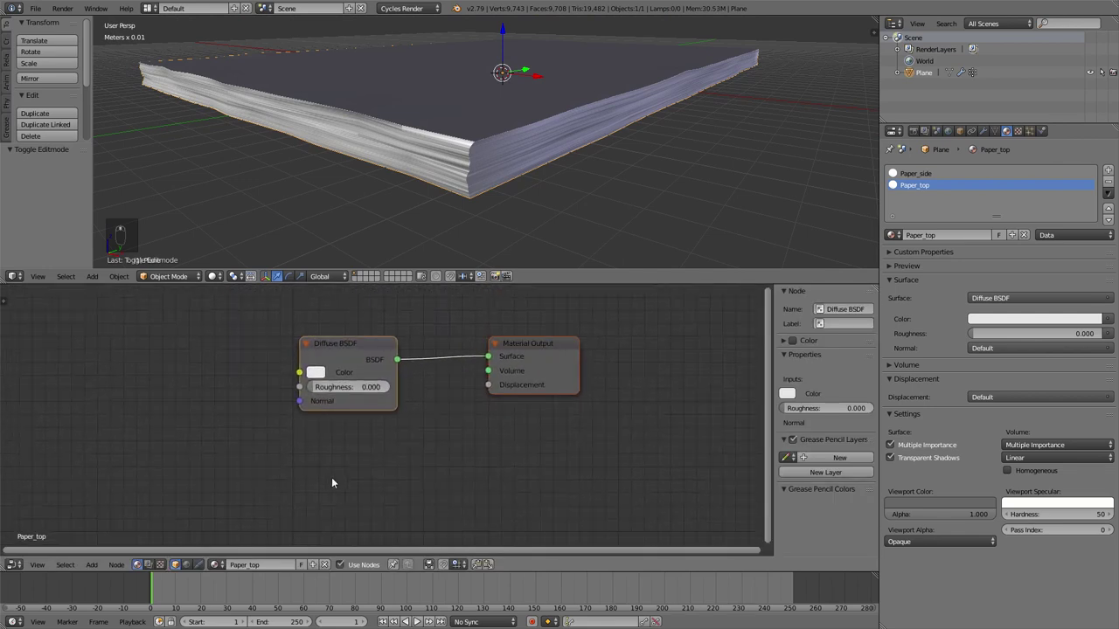
Make Paper_side the active material and set the viewport shading to Material
{"action": "left_click", "coordinate": [918, 174]}
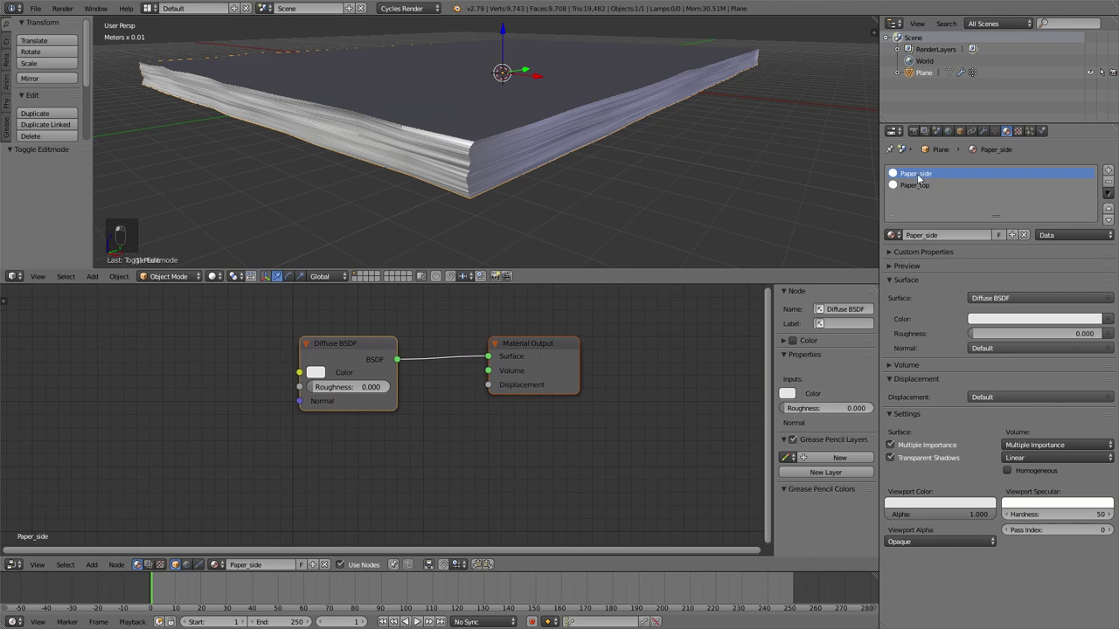
{"action": "scroll", "coordinate": [415, 436], "scroll_direction": "down", "scroll_amount": 1}
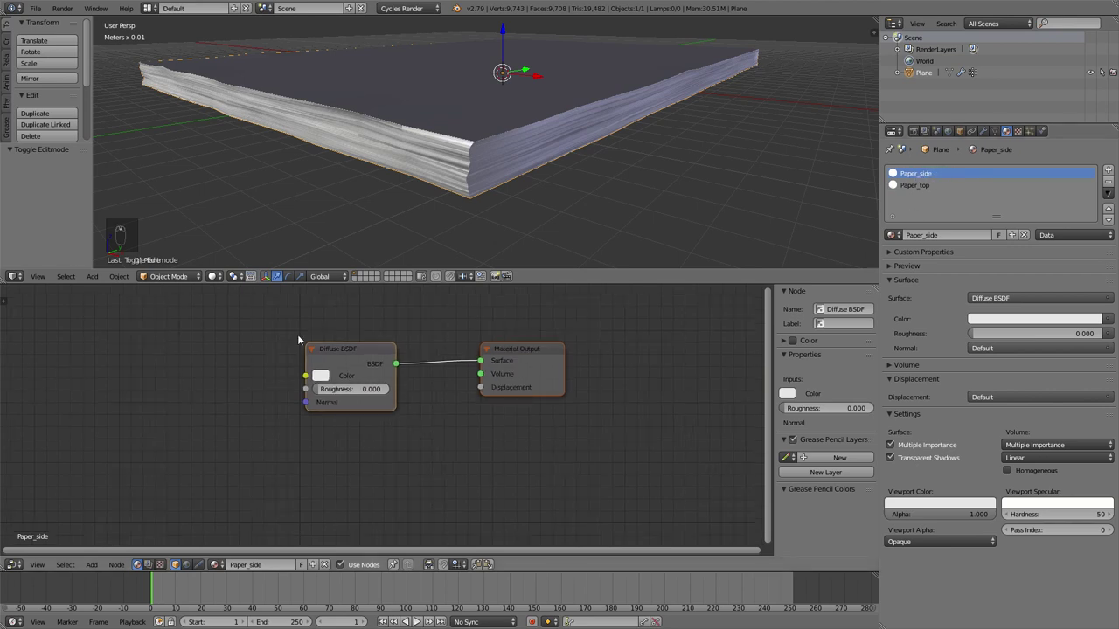
{"action": "middle_click_drag", "start_coordinate": [361, 188], "coordinate": [397, 155]}
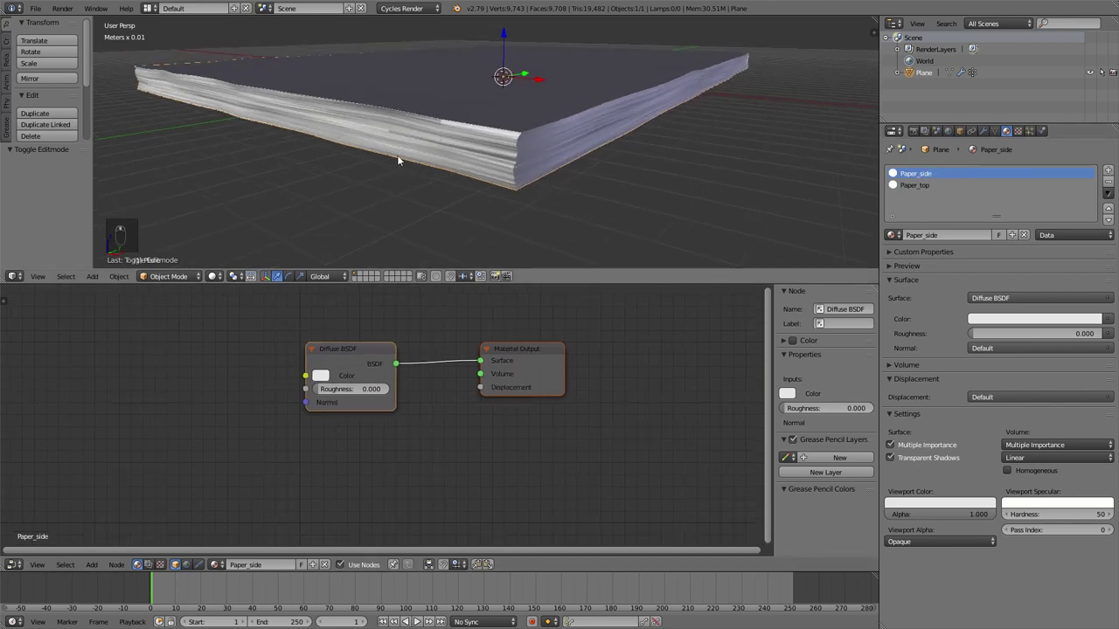
{"action": "left_click", "coordinate": [233, 276]}
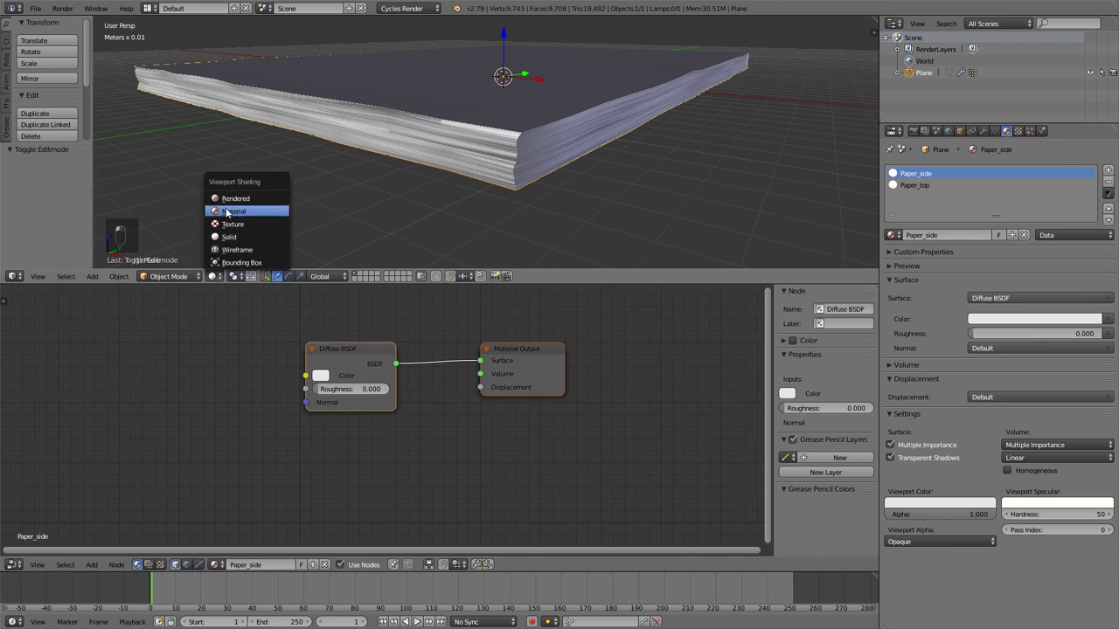
{"action": "left_click", "coordinate": [234, 212]}
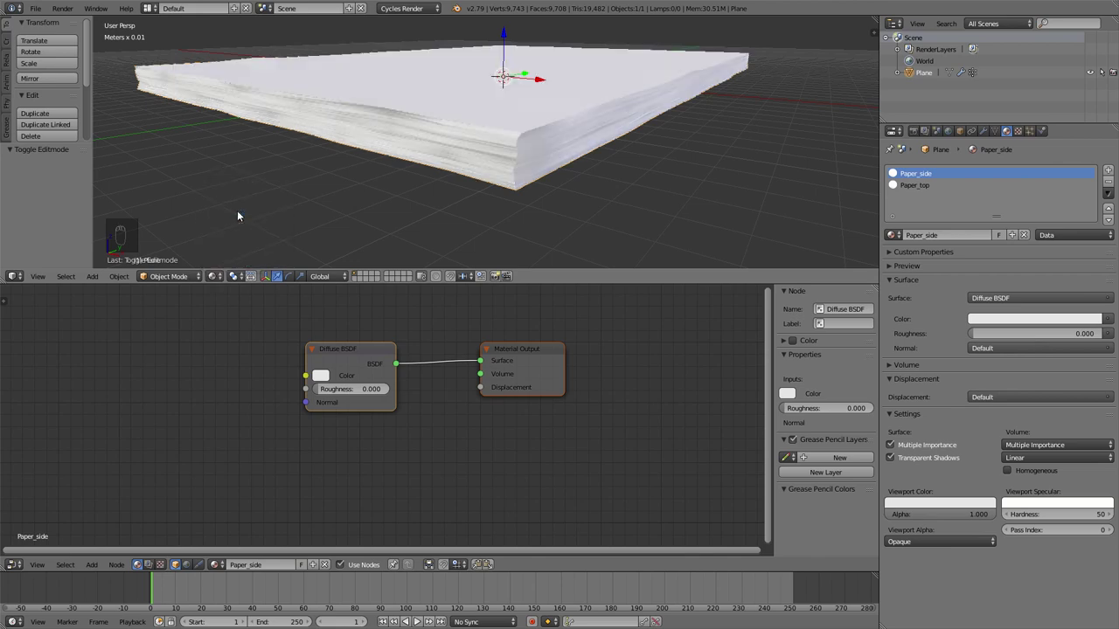
Replace the Paper_side material's Diffuse BSDF with a Principled BSDF connected to the Material Output's Surface input
{"action": "scroll", "coordinate": [550, 187], "scroll_direction": "up", "scroll_amount": 5}
{"action": "scroll", "coordinate": [545, 187], "scroll_direction": "down", "scroll_amount": 4}
{"action": "mouse_move", "coordinate": [544, 187]}
{"action": "middle_mouse_down"}
{"action": "mouse_move", "coordinate": [365, 172]}
{"action": "mouse_move", "coordinate": [397, 193]}
{"action": "middle_mouse_up"}
{"action": "right_click", "coordinate": [364, 172]}
{"action": "scroll", "coordinate": [351, 363], "scroll_direction": "down", "scroll_amount": 1}
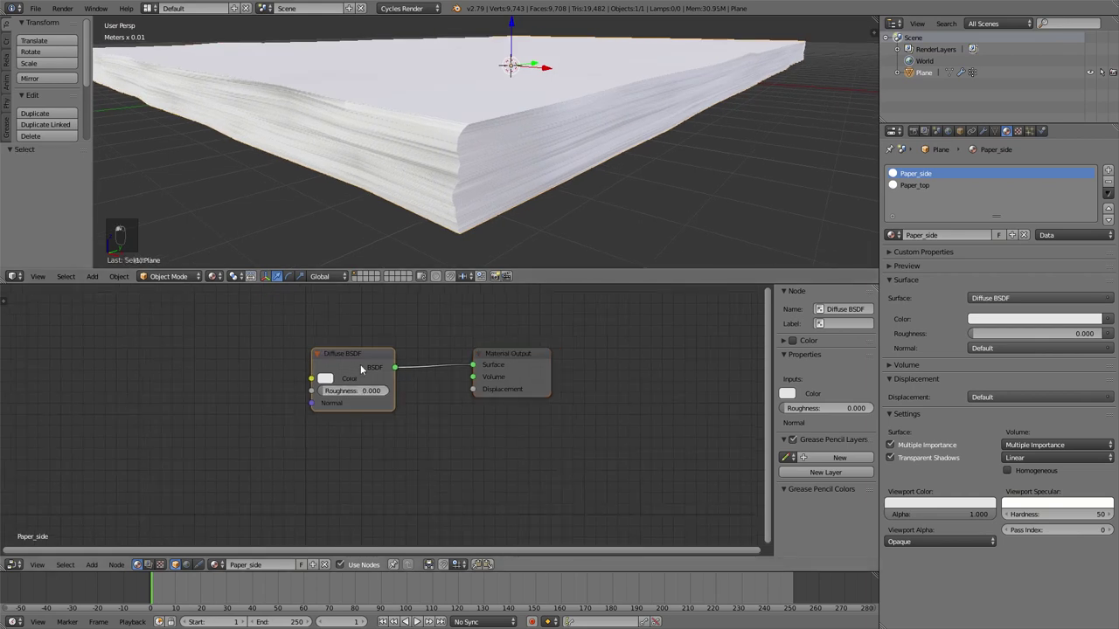
{"action": "key", "text": "Delete"}
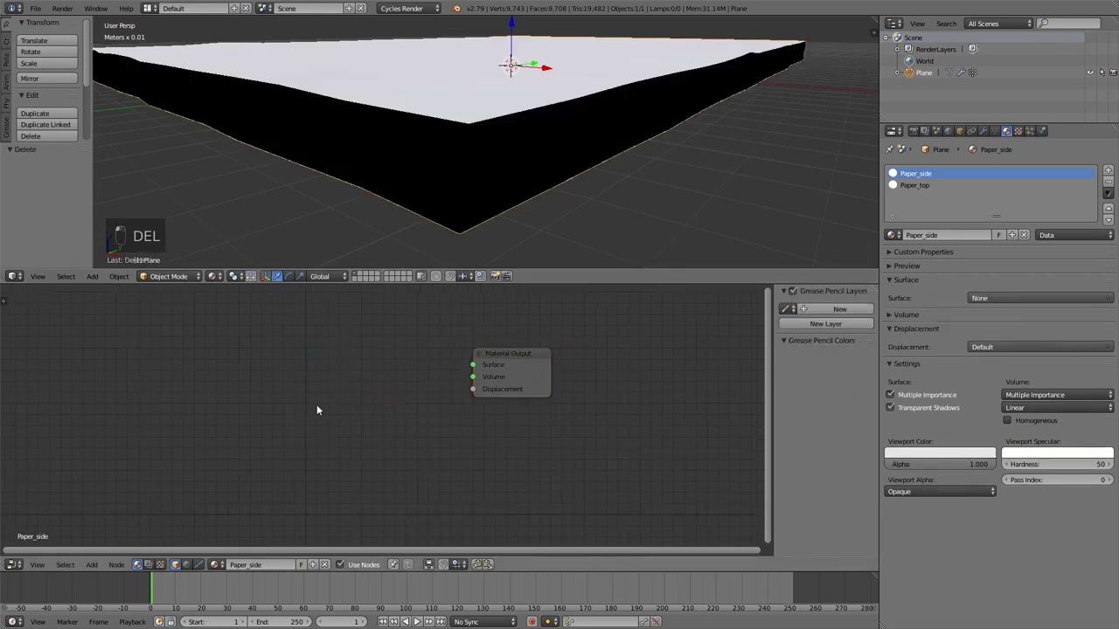
{"action": "key", "text": "shift+a"}
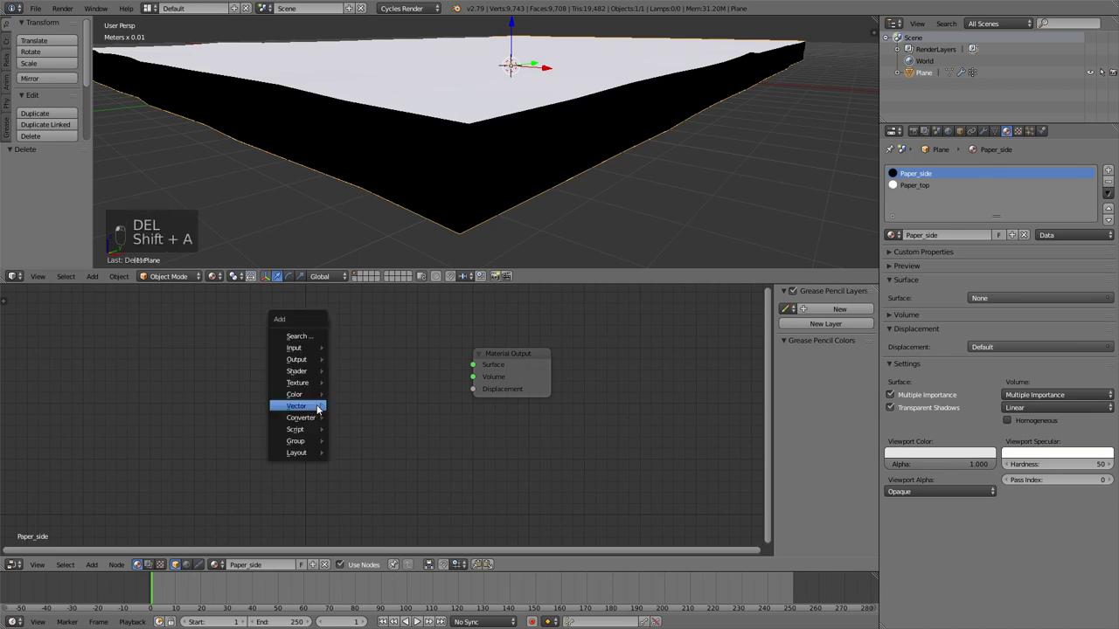
{"action": "mouse_move", "coordinate": [303, 372]}
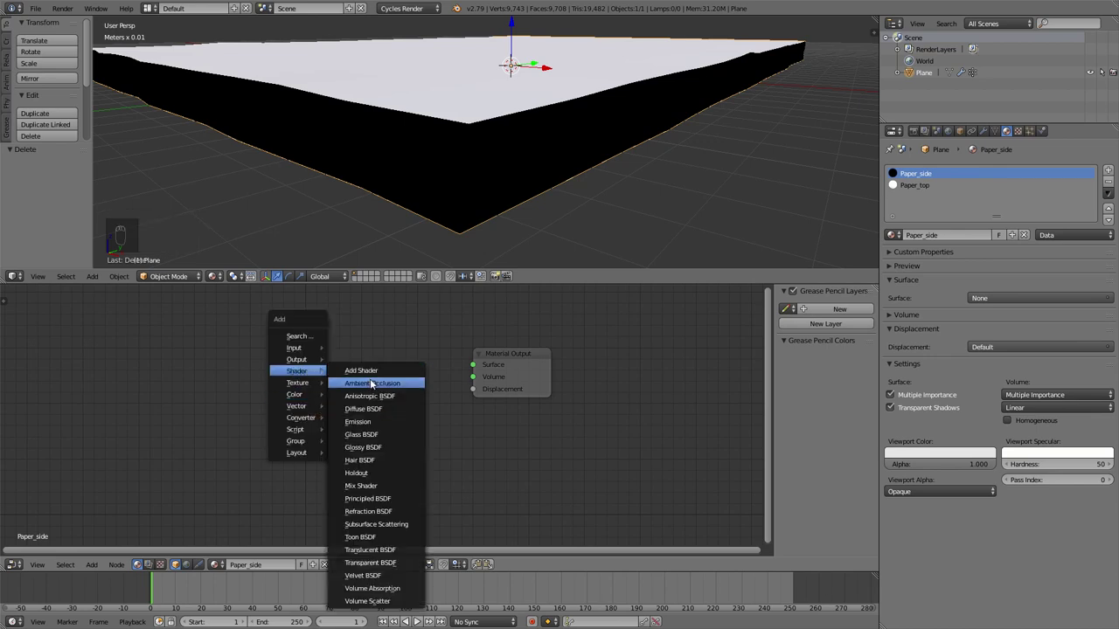
{"action": "left_click", "coordinate": [386, 498]}
{"action": "left_click", "coordinate": [311, 419]}
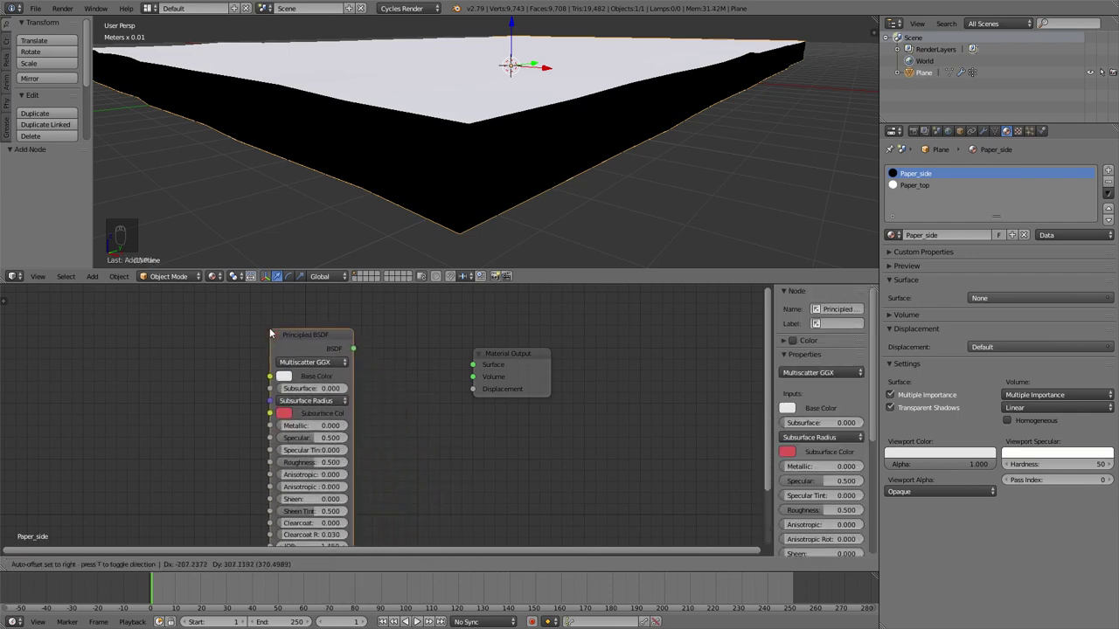
{"action": "left_click_drag", "start_coordinate": [352, 348], "coordinate": [474, 365]}
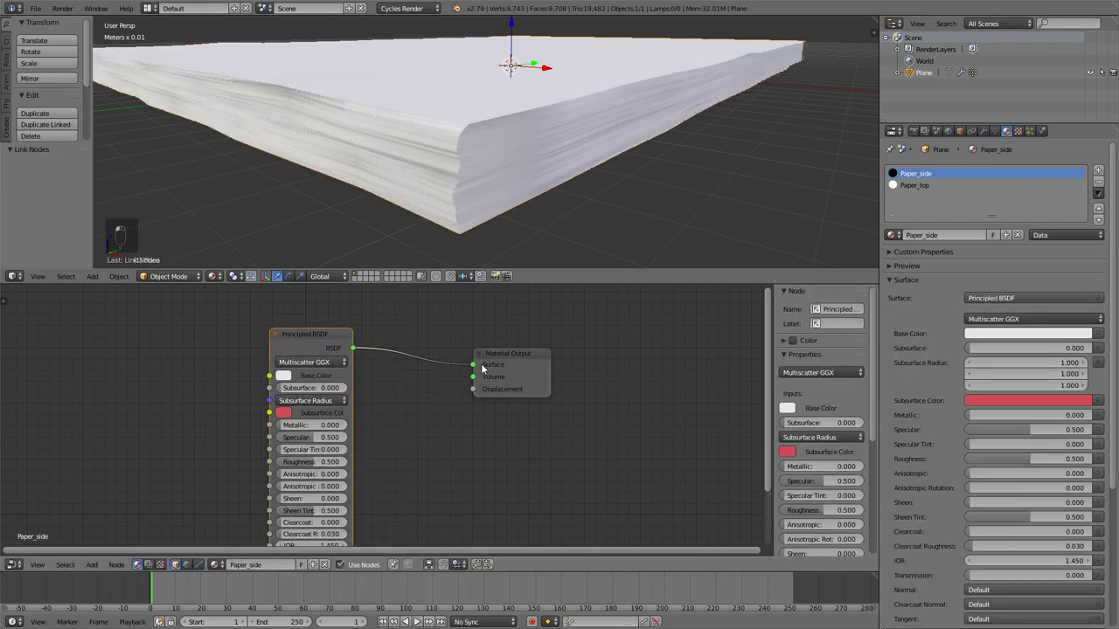
Switch to File Explorer, bring paper_side.png from the tex folder into the node tree as an image texture, and minimize the folder window
{"action": "scroll", "coordinate": [216, 399], "scroll_direction": "down", "scroll_amount": 1}
{"action": "middle_click_drag", "start_coordinate": [216, 399], "coordinate": [389, 381]}
{"action": "scroll", "coordinate": [357, 387], "scroll_direction": "up", "scroll_amount": 1}
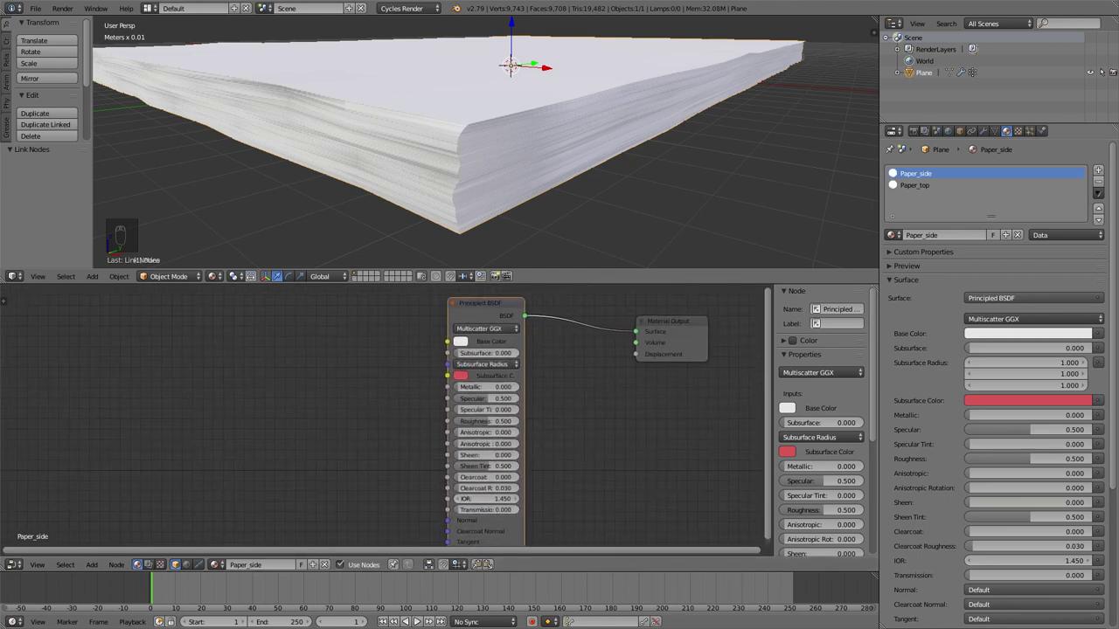
{"action": "key", "text": "alt+Tab"}
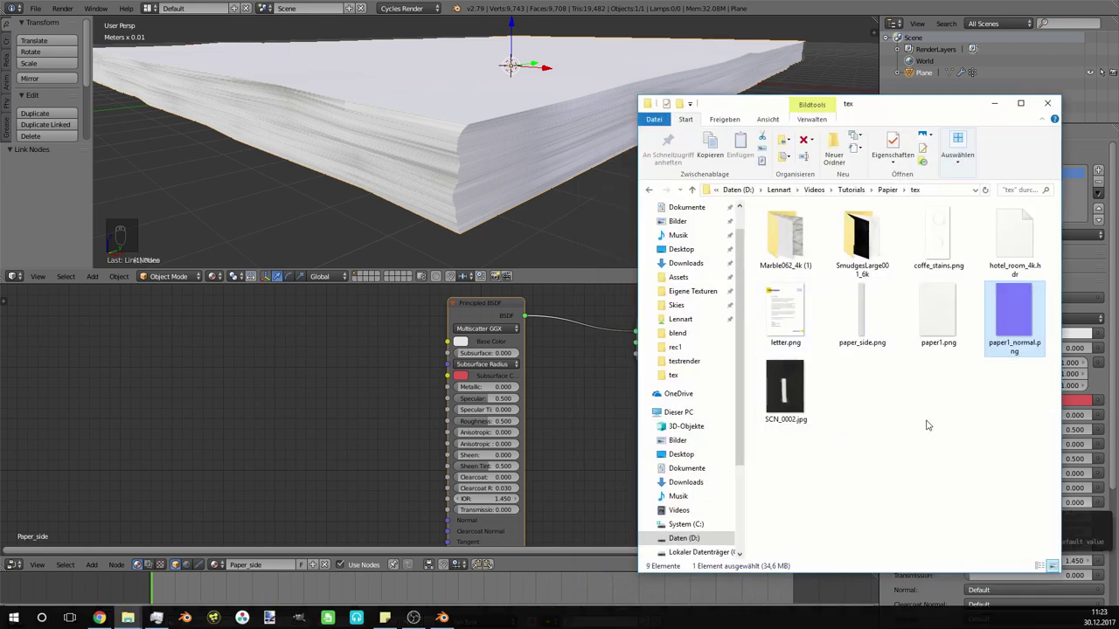
{"action": "left_click", "coordinate": [863, 309]}
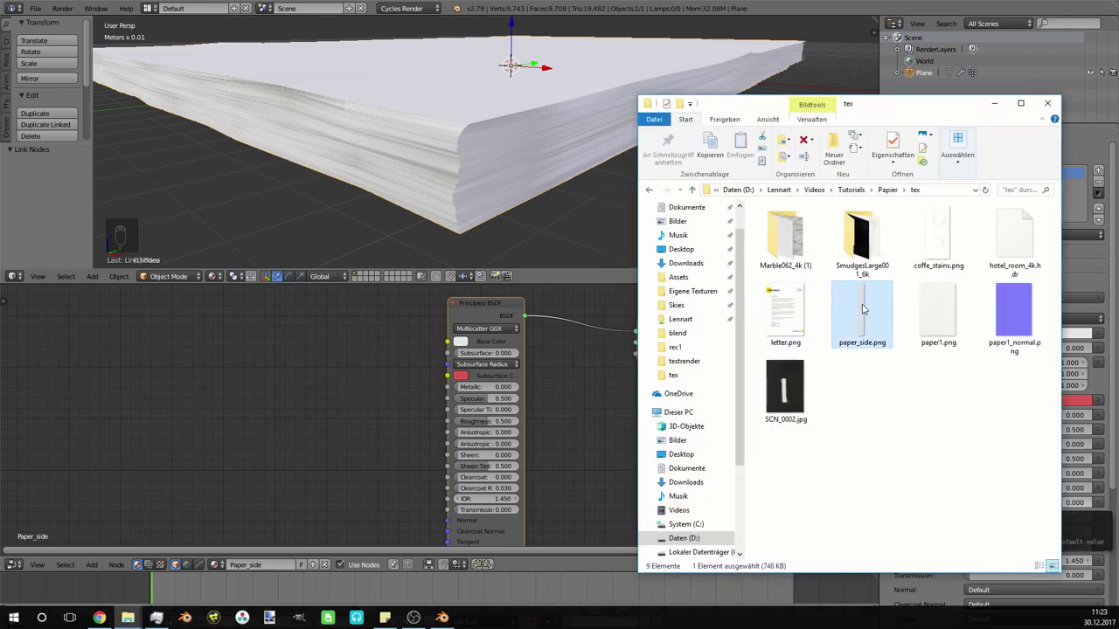
{"action": "mouse_move", "coordinate": [860, 308]}
{"action": "left_click_drag", "start_coordinate": [860, 308], "coordinate": [535, 406]}
{"action": "left_click_drag", "start_coordinate": [307, 378], "coordinate": [307, 374]}
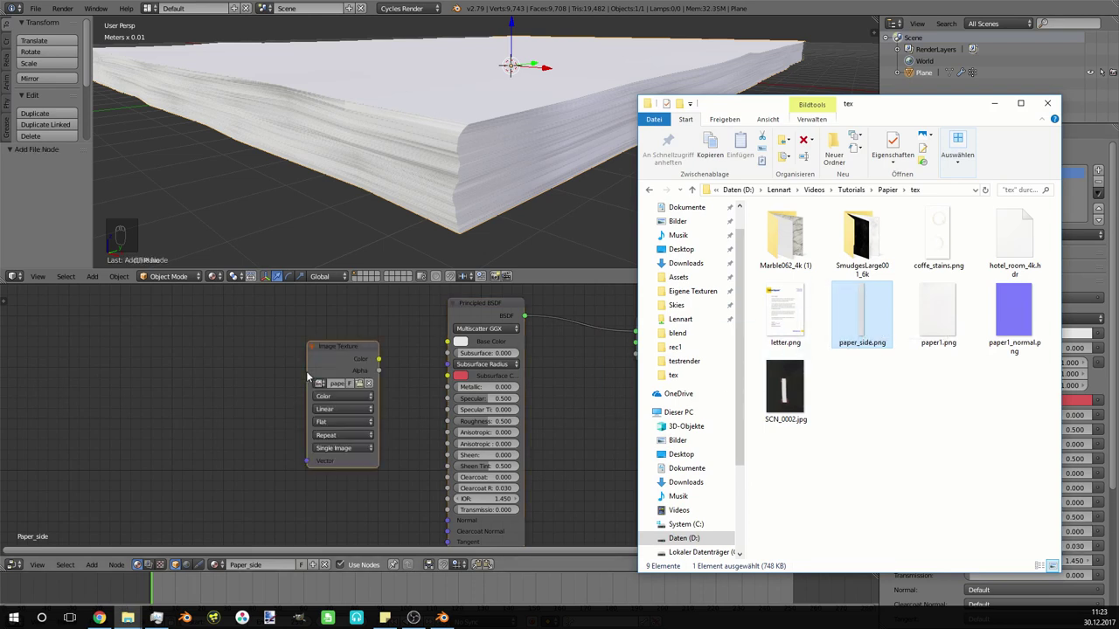
{"action": "left_click", "coordinate": [992, 104]}
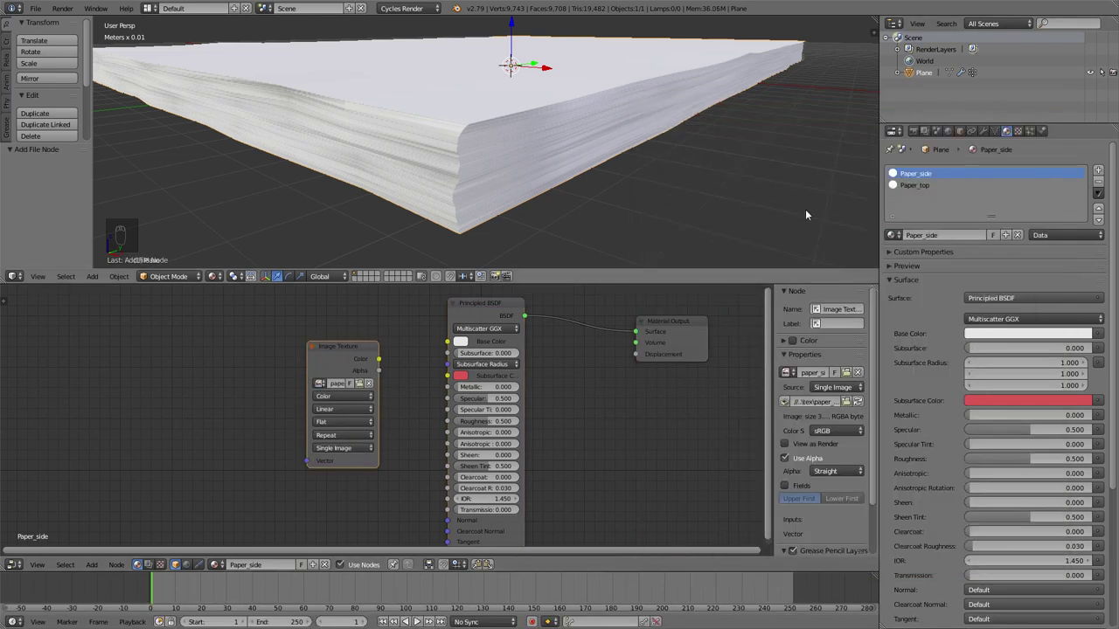
Connect the paper_side.png texture's Color output to the Principled BSDF's Base Color and inspect the texture on the stack's sides
{"action": "left_click_drag", "start_coordinate": [377, 358], "coordinate": [330, 348]}
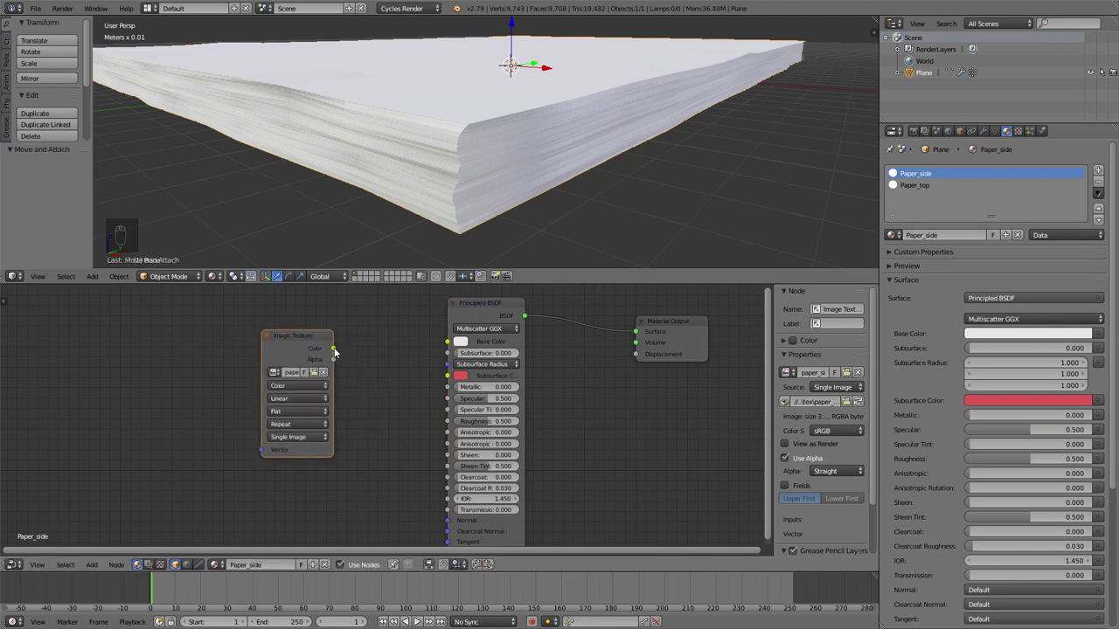
{"action": "left_click_drag", "start_coordinate": [333, 350], "coordinate": [458, 346]}
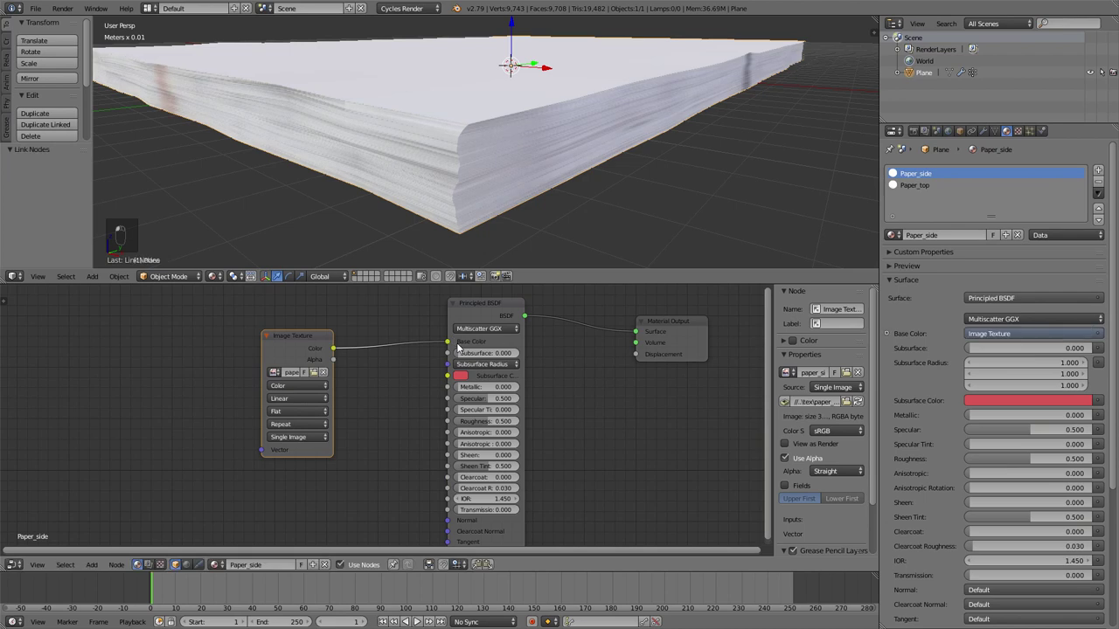
{"action": "key", "text": "KP_2"}
{"action": "key", "text": "KP_2"}
{"action": "key", "text": "KP_2"}
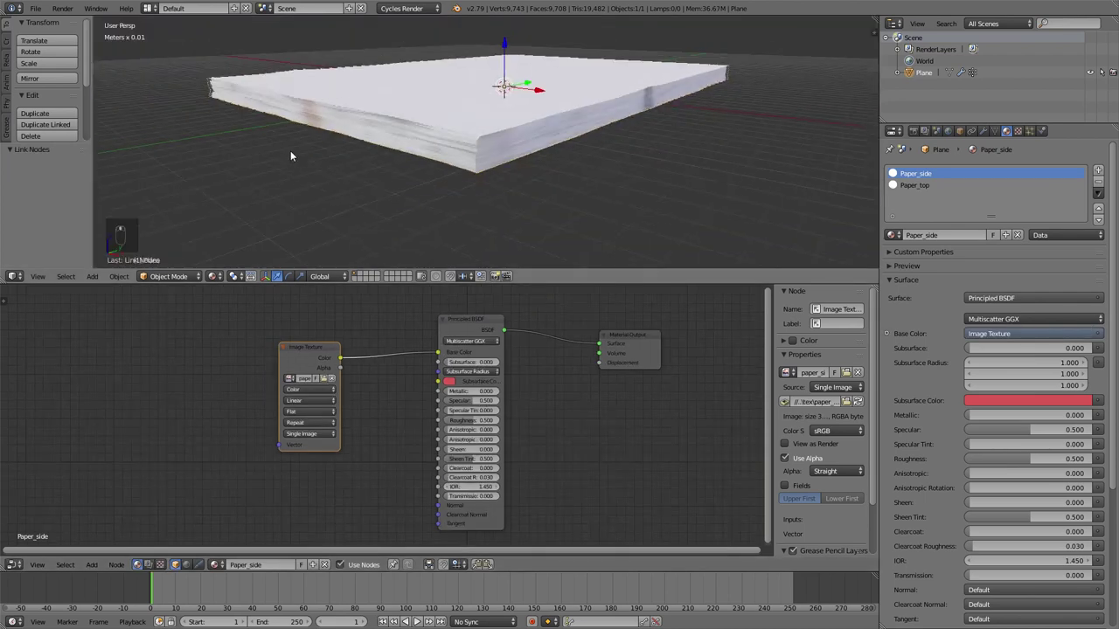
{"action": "middle_click_drag", "start_coordinate": [523, 154], "coordinate": [508, 177]}
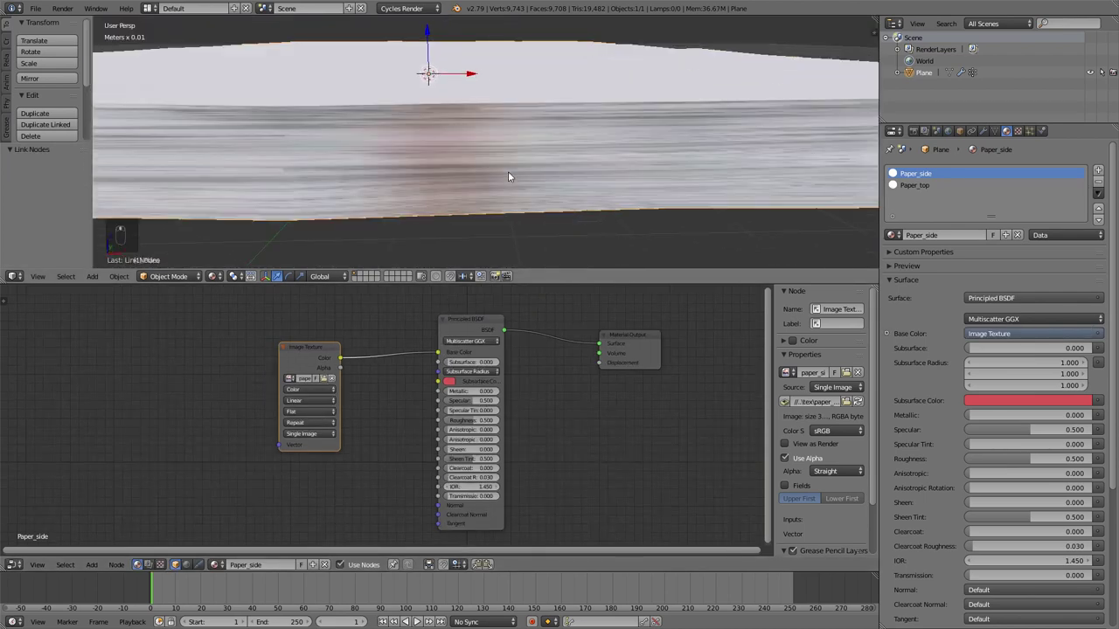
{"action": "middle_click_drag", "start_coordinate": [417, 129], "coordinate": [448, 130]}
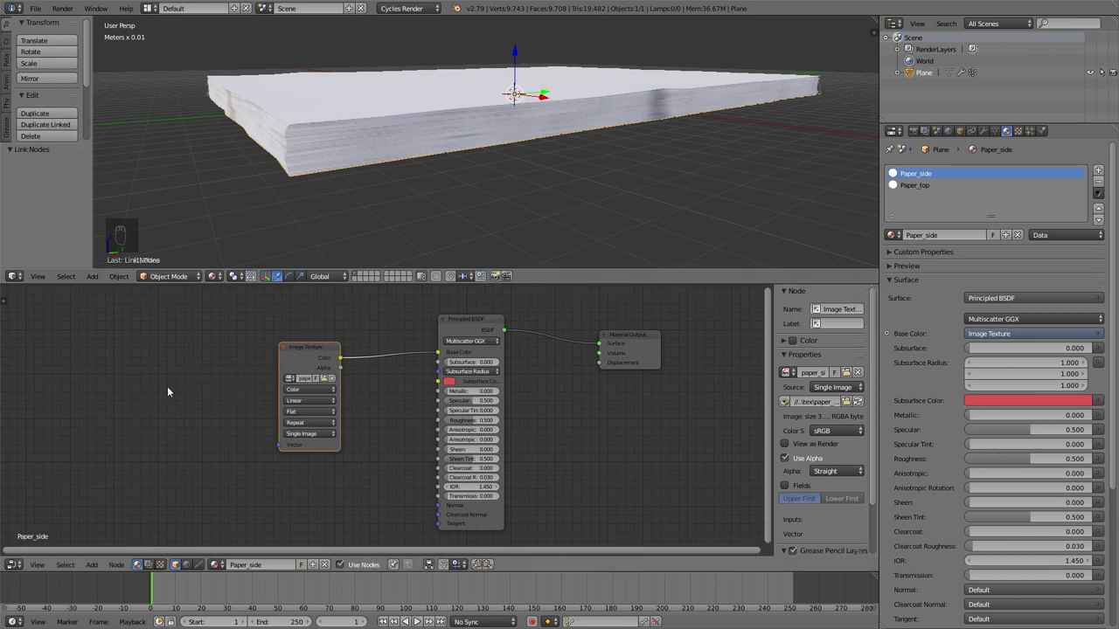
Change the Node Editor area to the UV/Image Editor and display paper_side.png in it
{"action": "left_click", "coordinate": [16, 567]}
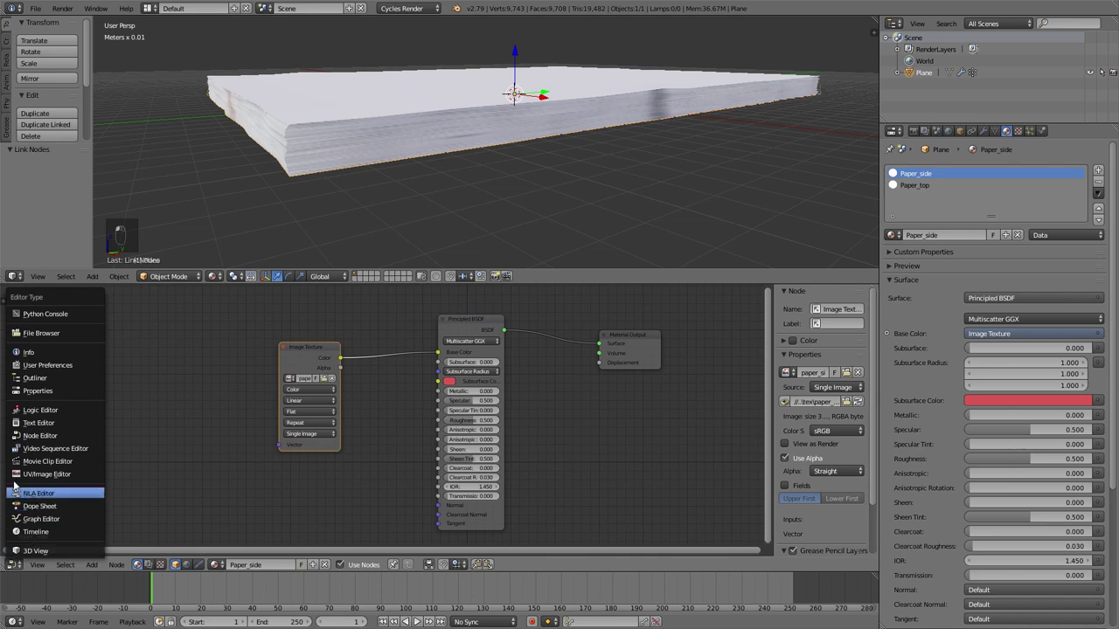
{"action": "left_click", "coordinate": [60, 472]}
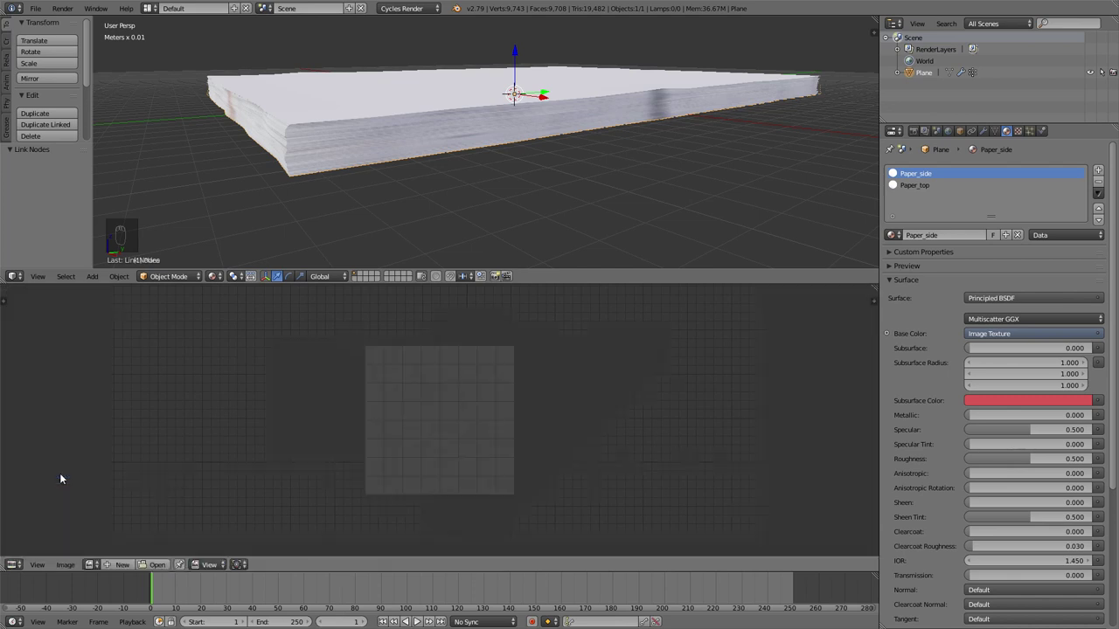
{"action": "left_click", "coordinate": [91, 564]}
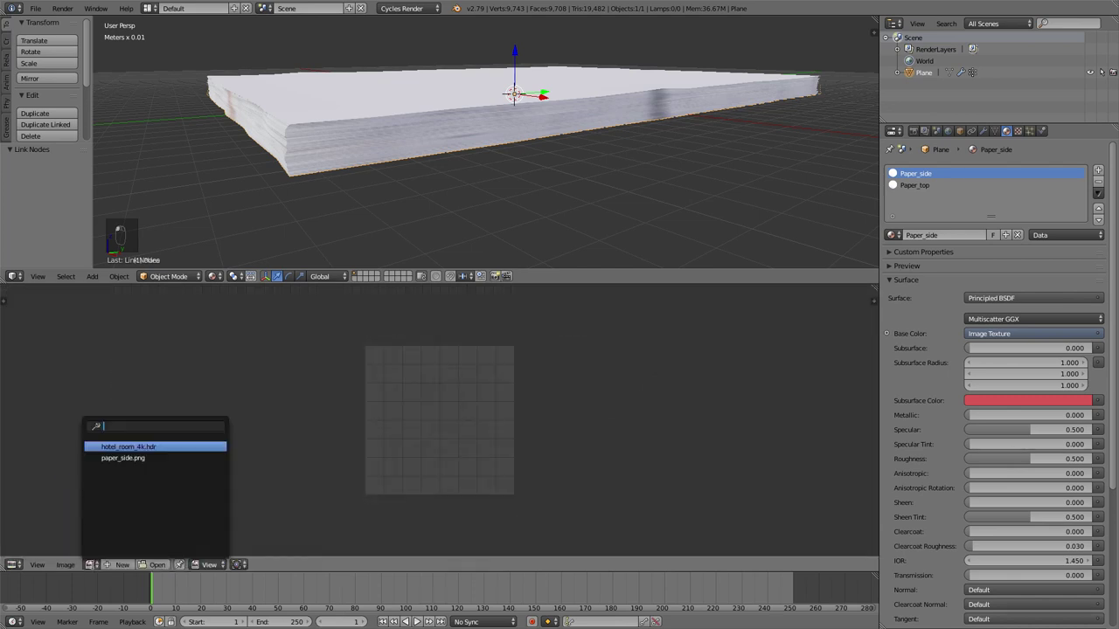
{"action": "left_click", "coordinate": [103, 457]}
{"action": "scroll", "coordinate": [314, 415], "scroll_direction": "down", "scroll_amount": 1}
{"action": "scroll", "coordinate": [316, 415], "scroll_direction": "up", "scroll_amount": 3}
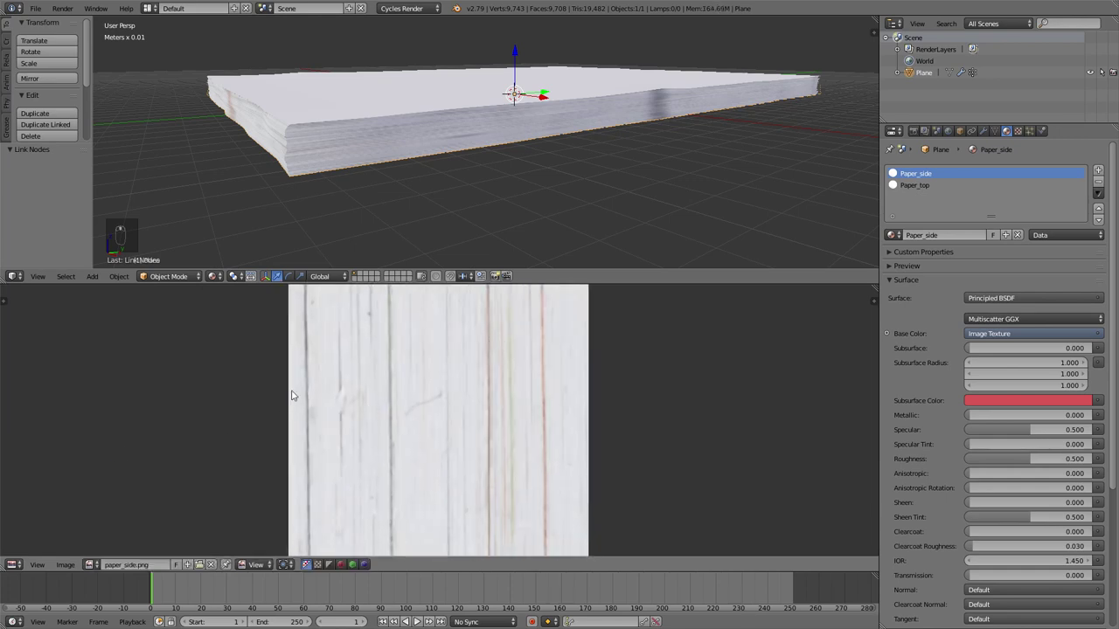
Enter Edit Mode on the stack and rotate its side-face UVs by -90° over the paper_side.png image
{"action": "scroll", "coordinate": [510, 458], "scroll_direction": "down", "scroll_amount": 4}
{"action": "scroll", "coordinate": [499, 498], "scroll_direction": "up", "scroll_amount": 1}
{"action": "scroll", "coordinate": [490, 467], "scroll_direction": "down", "scroll_amount": 1}
{"action": "scroll", "coordinate": [502, 489], "scroll_direction": "up", "scroll_amount": 1}
{"action": "scroll", "coordinate": [501, 480], "scroll_direction": "down", "scroll_amount": 1}
{"action": "middle_click_drag", "start_coordinate": [501, 479], "coordinate": [503, 500]}
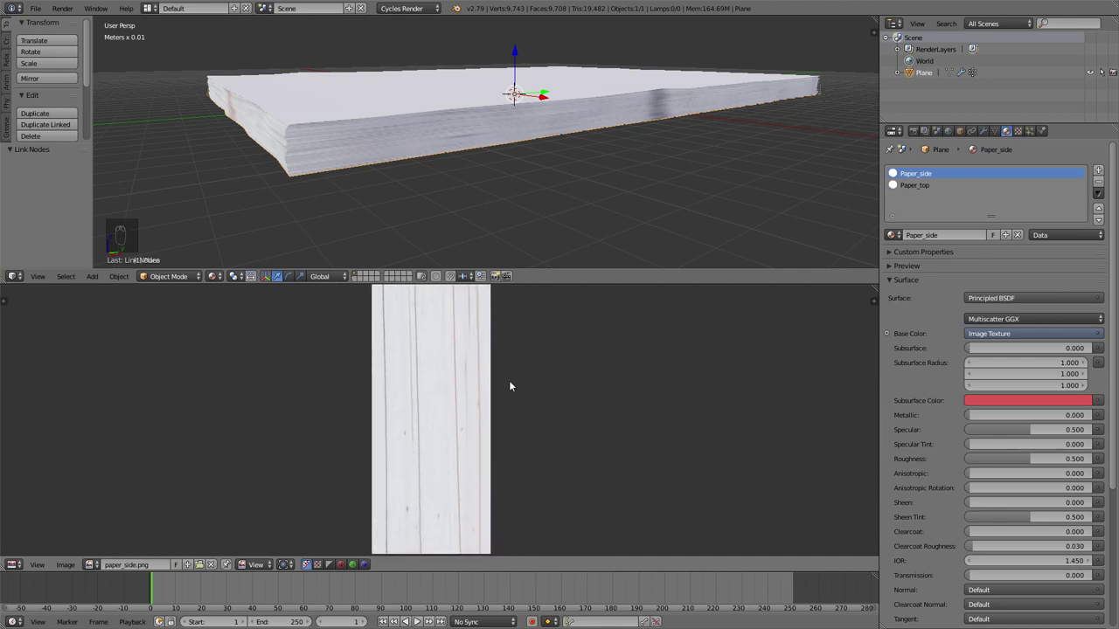
{"action": "middle_click_drag", "start_coordinate": [475, 167], "coordinate": [477, 166]}
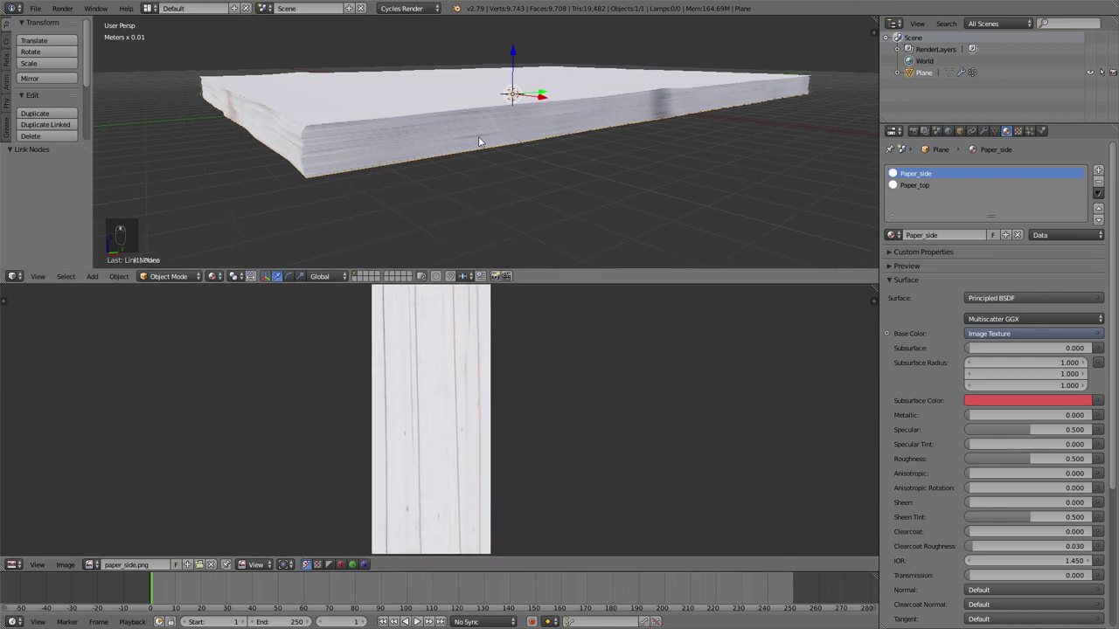
{"action": "key", "text": "Tab"}
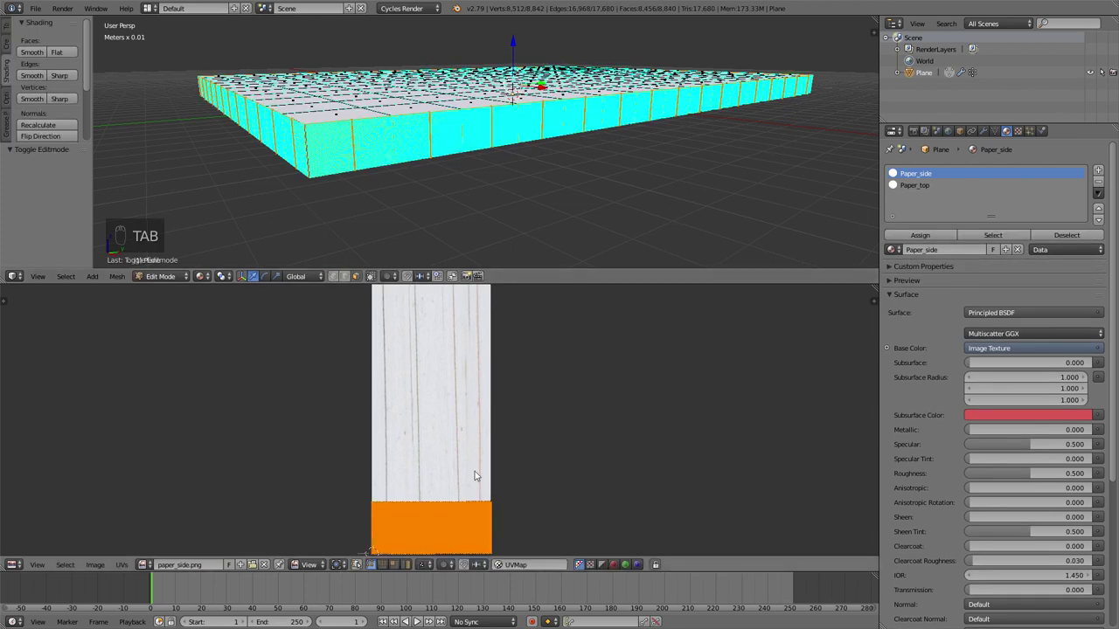
{"action": "scroll", "coordinate": [474, 474], "scroll_direction": "up", "scroll_amount": 2}
{"action": "scroll", "coordinate": [464, 467], "scroll_direction": "down", "scroll_amount": 2, "text": "shift"}
{"action": "scroll", "coordinate": [488, 386], "scroll_direction": "up", "scroll_amount": 2}
{"action": "scroll", "coordinate": [488, 386], "scroll_direction": "down", "scroll_amount": 1}
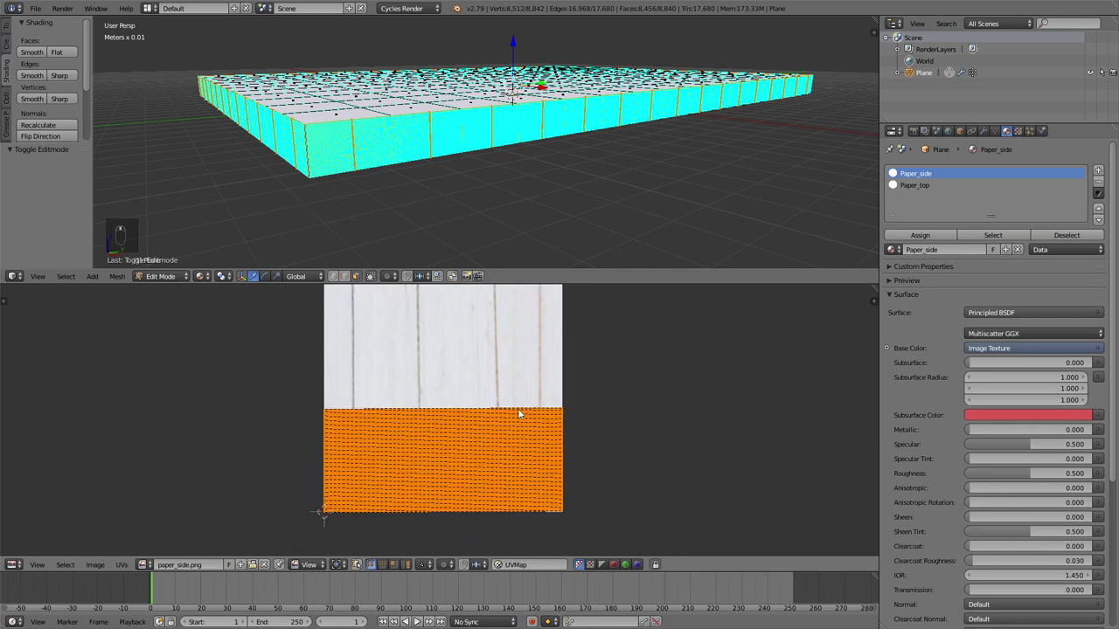
{"action": "key", "text": "r"}
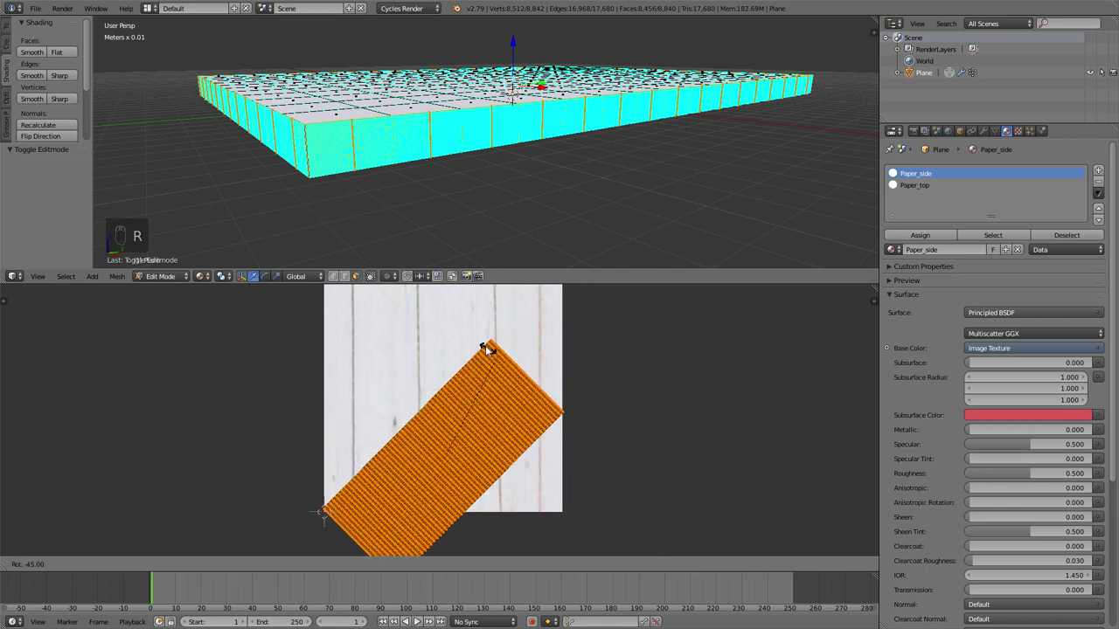
{"action": "left_click", "coordinate": [409, 337]}
{"action": "scroll", "coordinate": [409, 336], "scroll_direction": "down", "scroll_amount": 3}
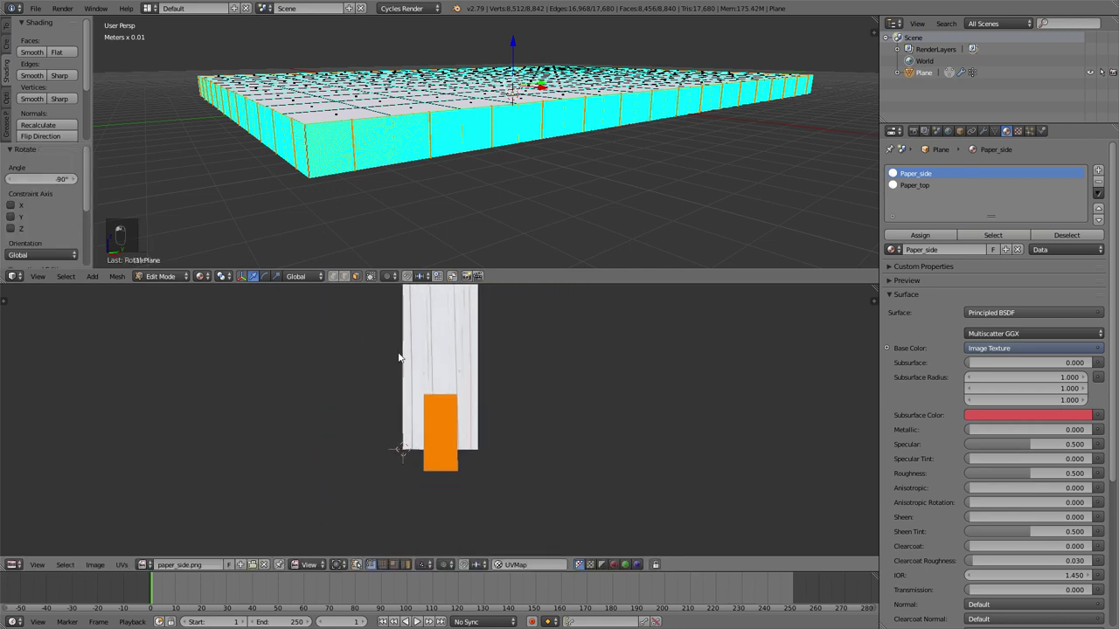
Scale the side-face UVs up to about 2.6 times their size and return to Object Mode
{"action": "key", "text": "s"}
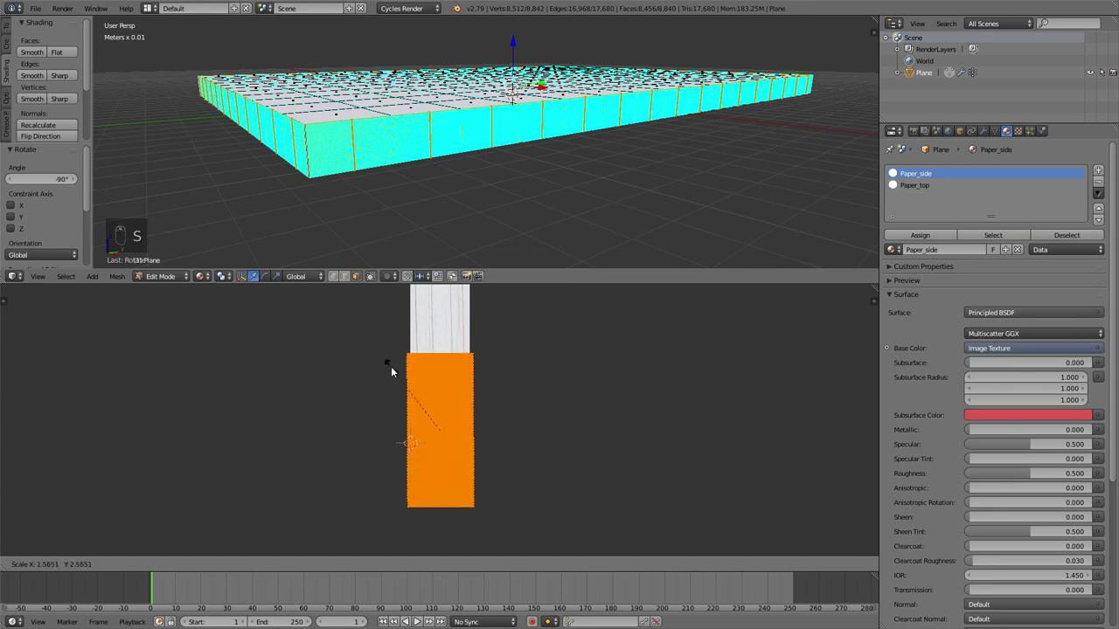
{"action": "left_click", "coordinate": [393, 368]}
{"action": "scroll", "coordinate": [425, 170], "scroll_direction": "up", "scroll_amount": 4}
{"action": "key", "text": "Tab"}
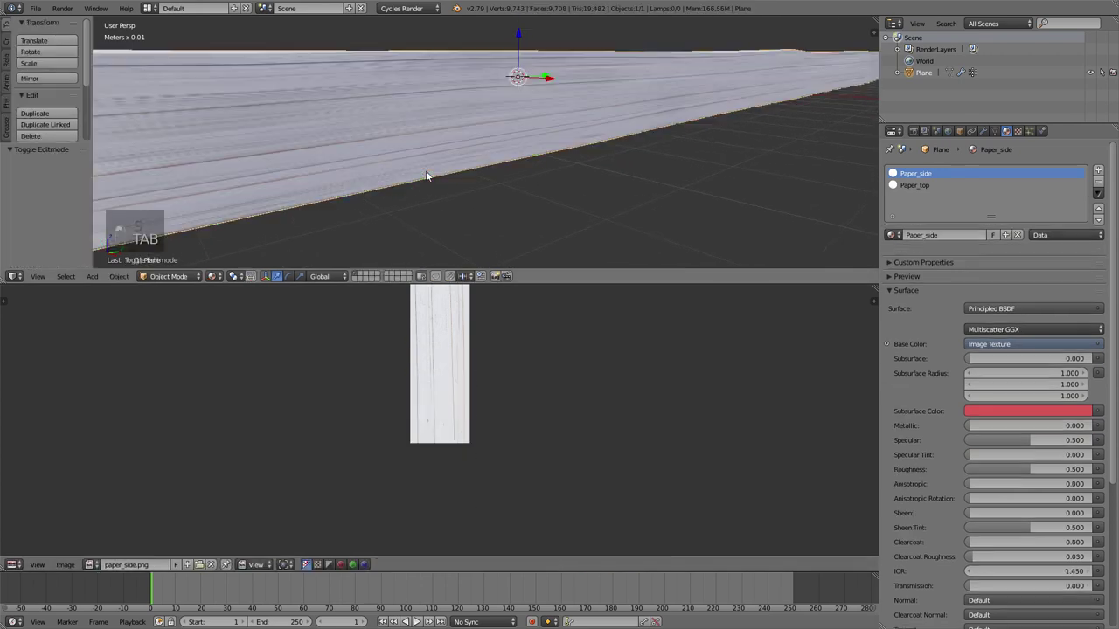
Examine the paper texture's direction and density along the stack's sides from several angles
{"action": "scroll", "coordinate": [426, 171], "scroll_direction": "down", "scroll_amount": 4}
{"action": "scroll", "coordinate": [437, 154], "scroll_direction": "up", "scroll_amount": 4}
{"action": "middle_click_drag", "start_coordinate": [445, 155], "coordinate": [392, 146]}
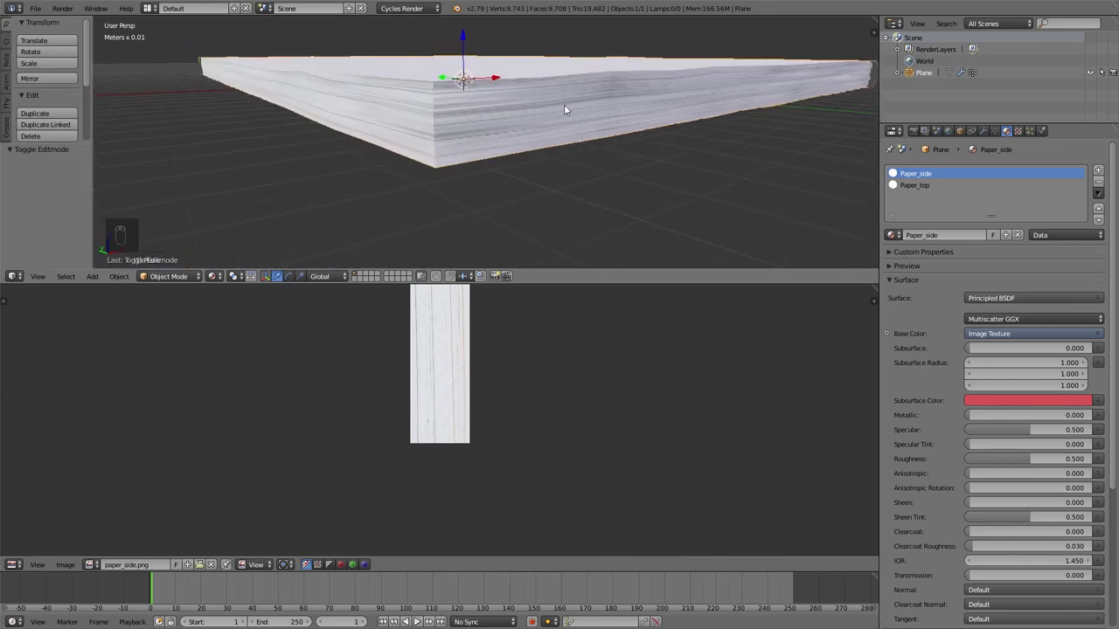
{"action": "middle_click_drag", "start_coordinate": [544, 140], "coordinate": [360, 179]}
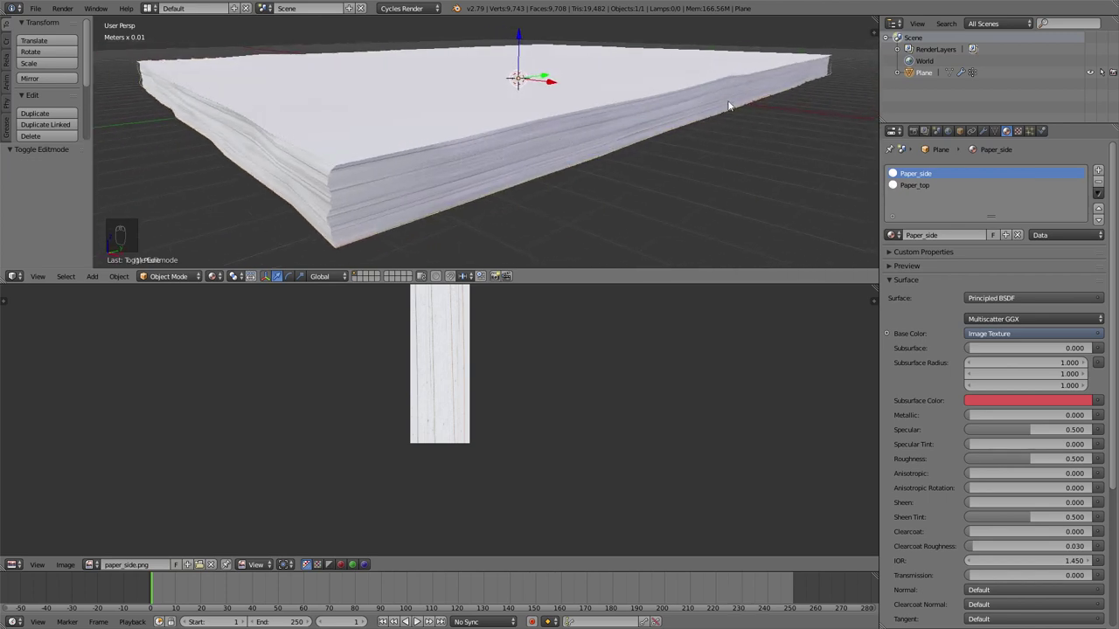
{"action": "key", "text": "alt+r"}
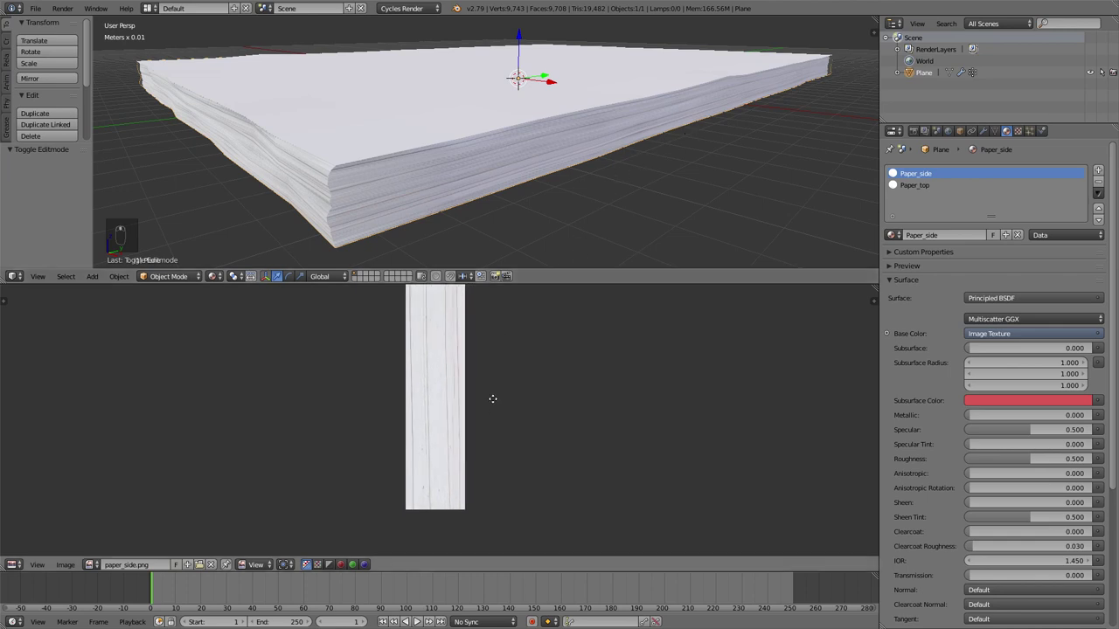
{"action": "scroll", "coordinate": [524, 180], "scroll_direction": "up", "scroll_amount": 3}
{"action": "mouse_move", "coordinate": [486, 137]}
{"action": "middle_mouse_down"}
{"action": "mouse_move", "coordinate": [502, 115]}
{"action": "mouse_move", "coordinate": [522, 127]}
{"action": "mouse_move", "coordinate": [472, 132]}
{"action": "middle_mouse_up"}
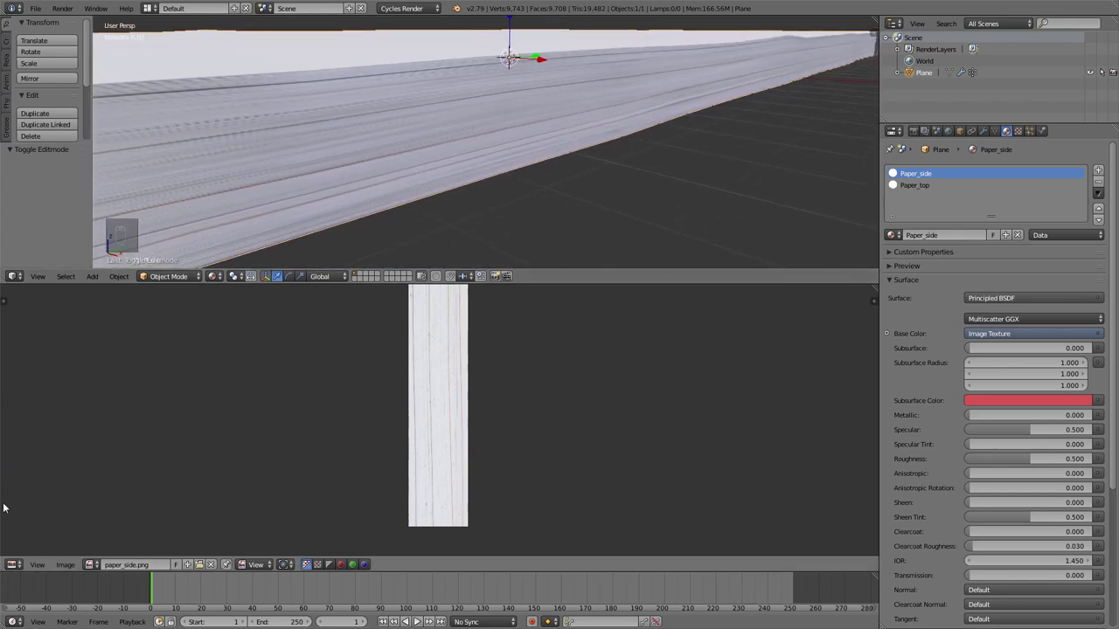
Switch the UV/Image Editor area back to the Node Editor and space the Image Texture and Principled BSDF nodes apart
{"action": "left_click", "coordinate": [15, 565]}
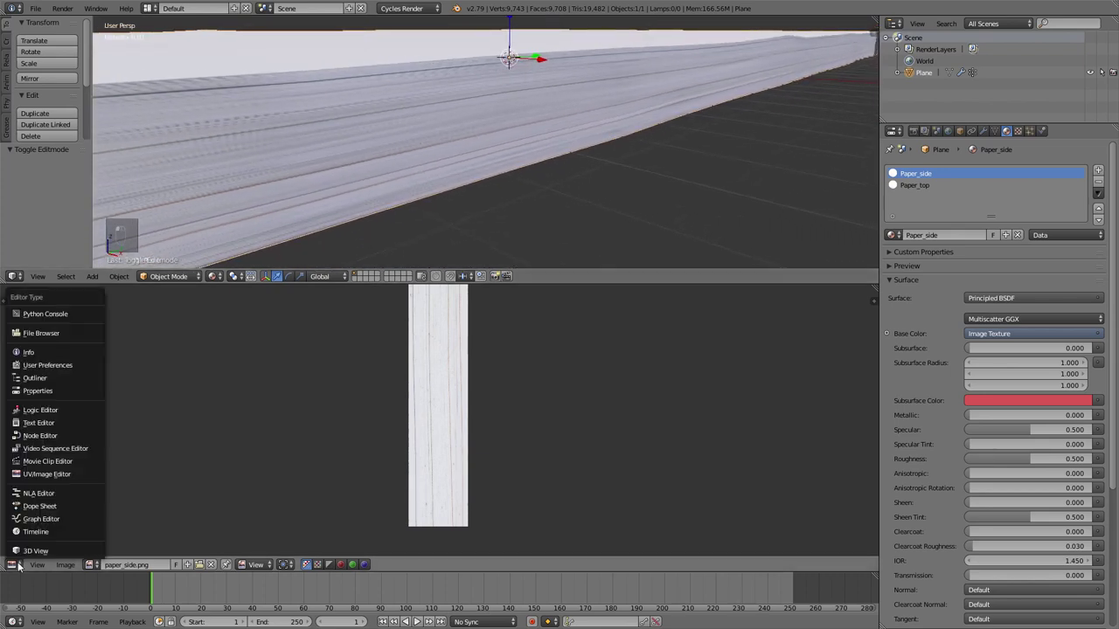
{"action": "left_click", "coordinate": [39, 436]}
{"action": "middle_click_drag", "start_coordinate": [370, 377], "coordinate": [452, 360]}
{"action": "left_click_drag", "start_coordinate": [398, 346], "coordinate": [318, 330]}
{"action": "left_click", "coordinate": [321, 339]}
{"action": "middle_click_drag", "start_coordinate": [437, 167], "coordinate": [524, 128]}
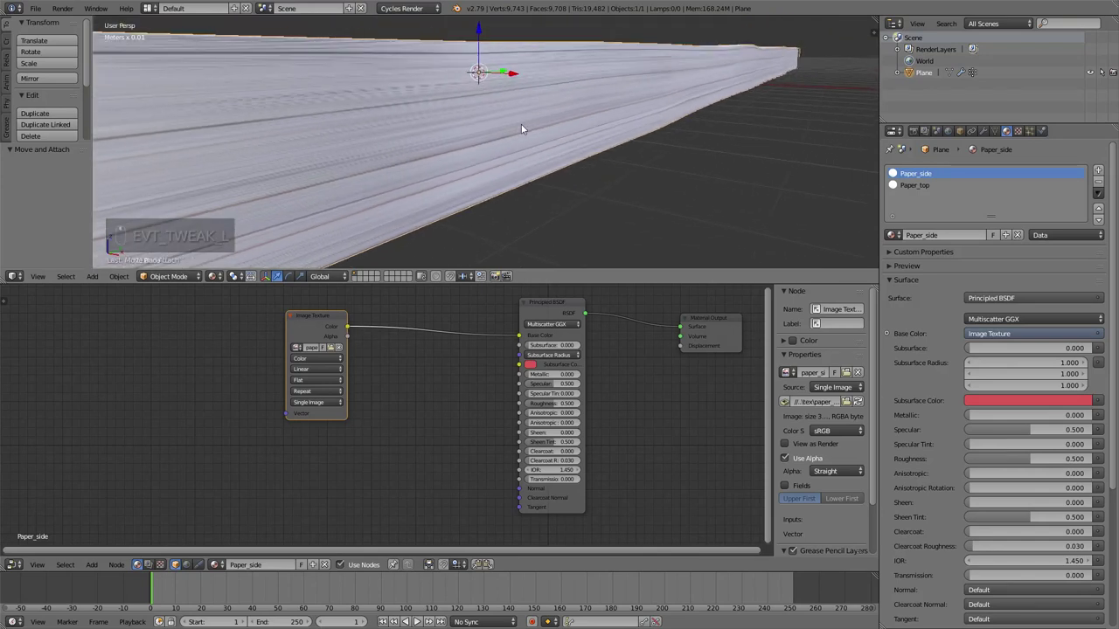
{"action": "left_click_drag", "start_coordinate": [552, 318], "coordinate": [561, 308]}
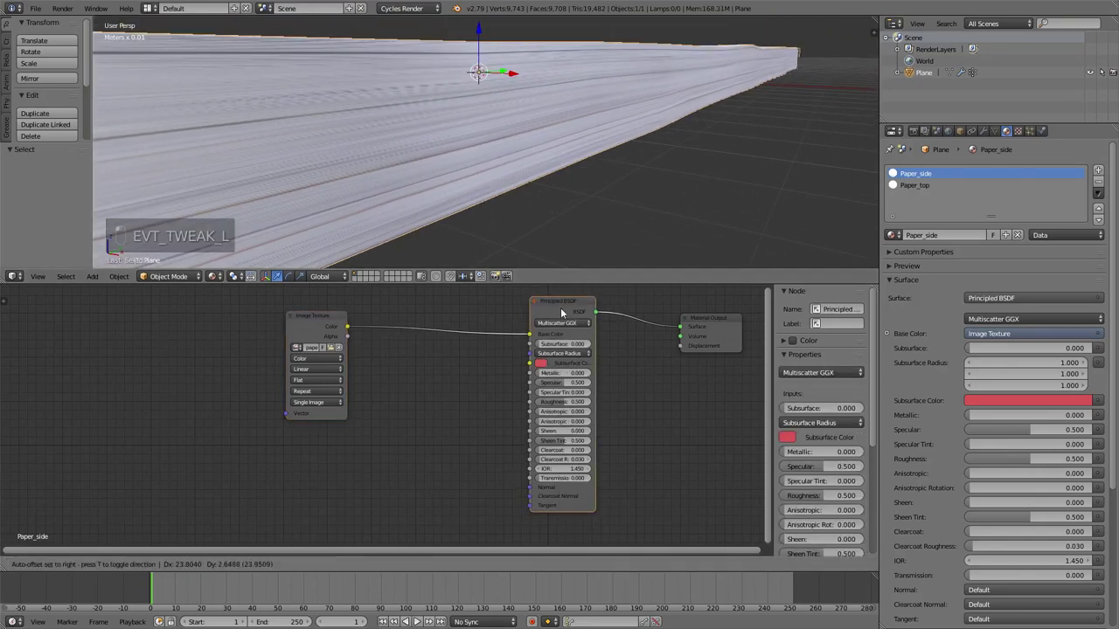
{"action": "scroll", "coordinate": [435, 440], "scroll_direction": "left", "scroll_amount": 2, "text": "ctrl"}
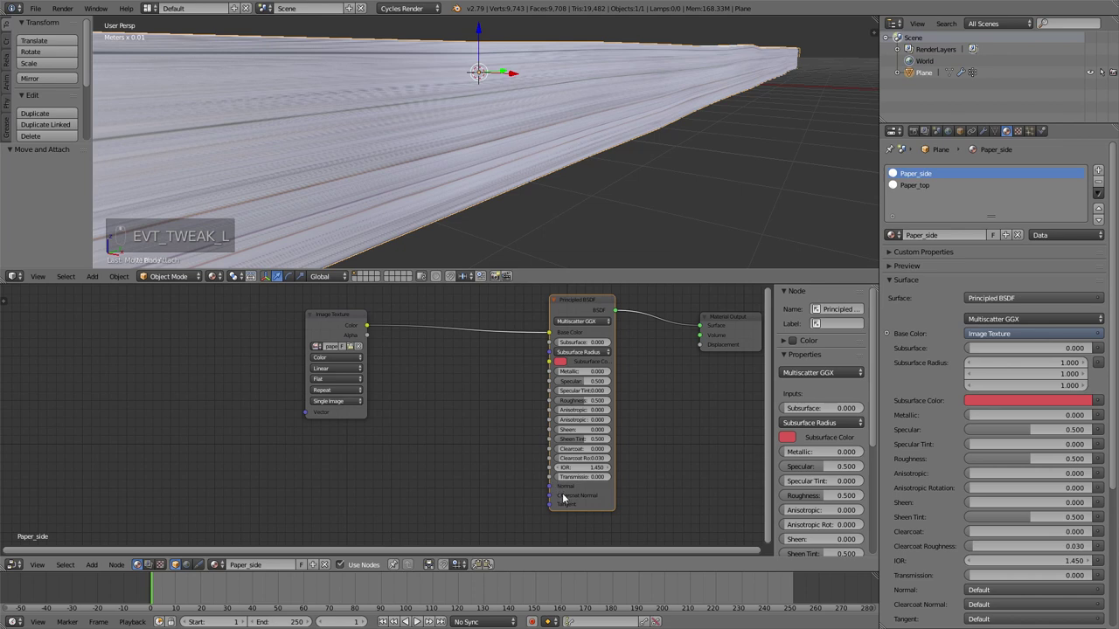
Duplicate the paper_side.png Image Texture node below the original and set the copy's color space to Non-Color Data
{"action": "left_click", "coordinate": [337, 325]}
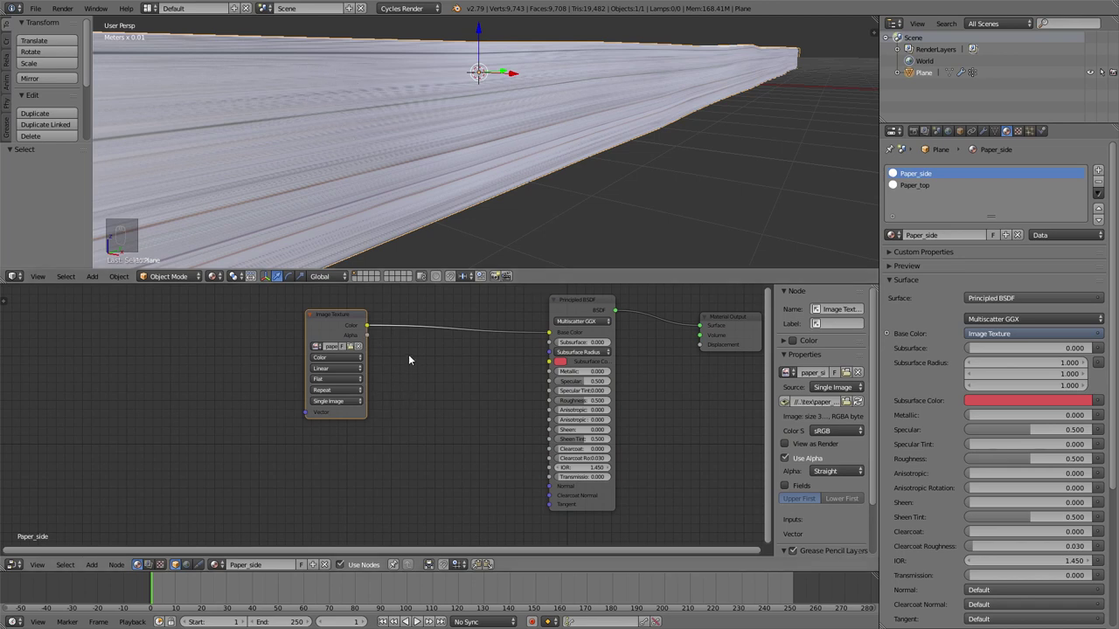
{"action": "key", "text": "shift+d"}
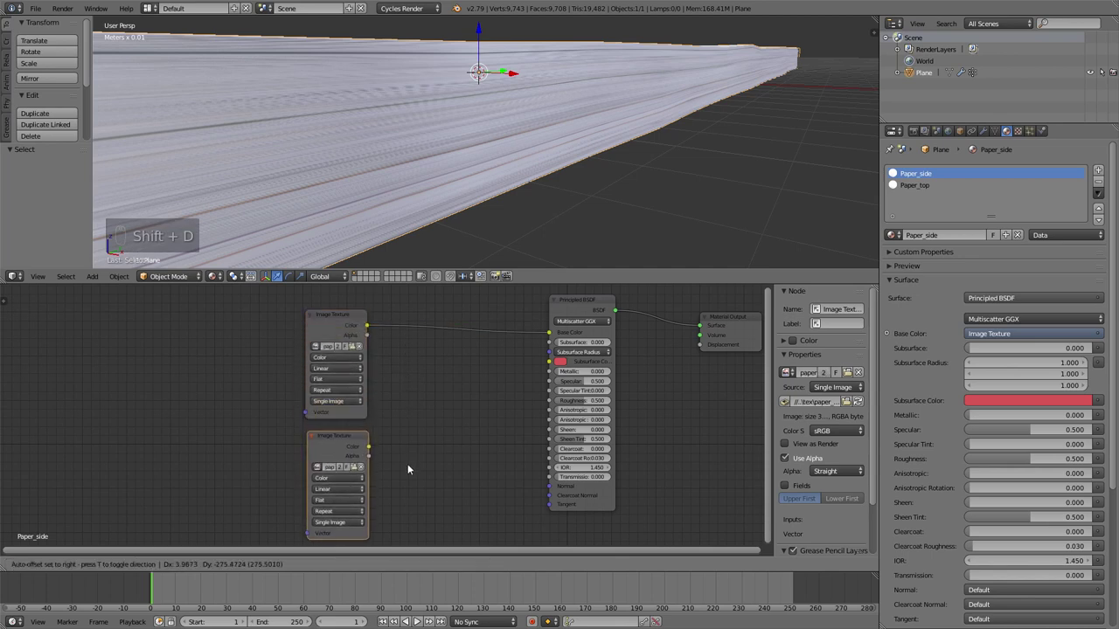
{"action": "left_click", "coordinate": [407, 469]}
{"action": "scroll", "coordinate": [384, 412], "scroll_direction": "up", "scroll_amount": 4}
{"action": "left_click", "coordinate": [297, 399]}
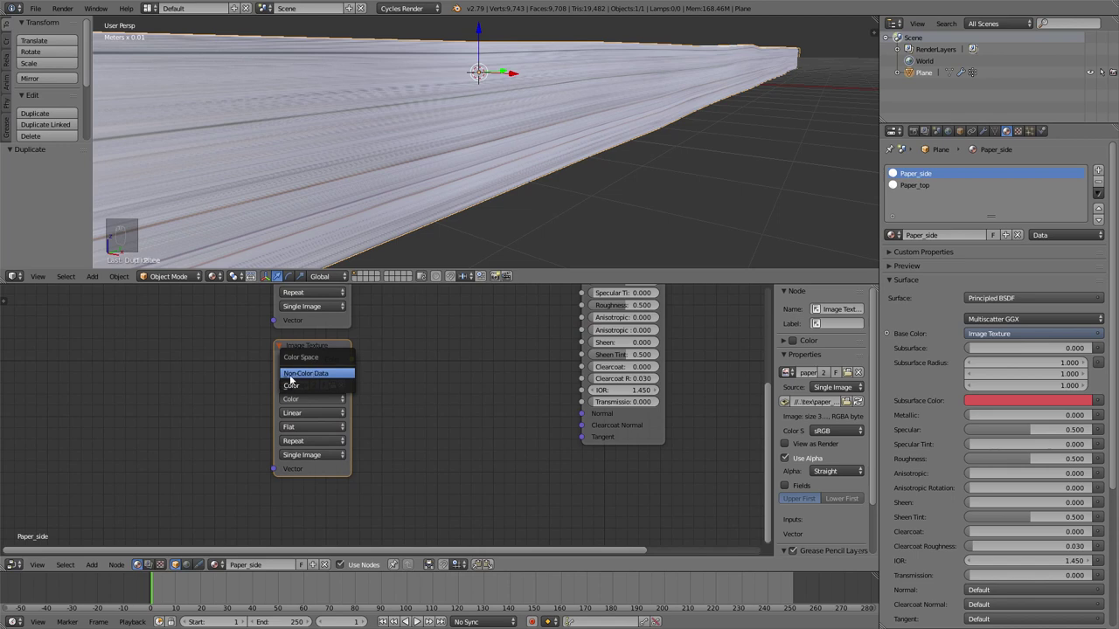
{"action": "left_click", "coordinate": [315, 374]}
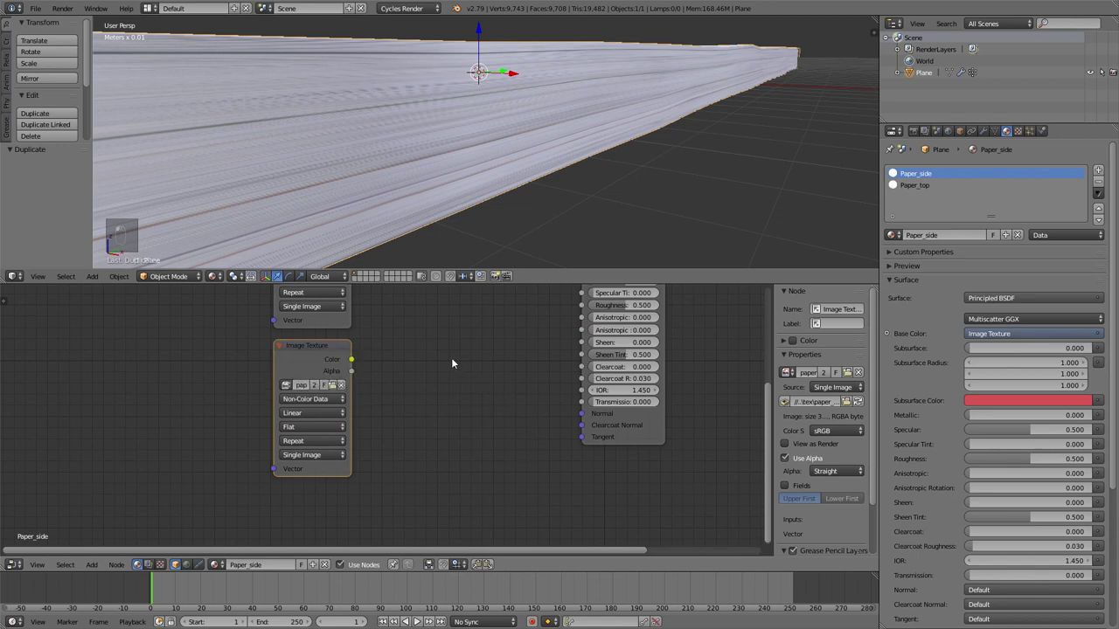
Add a Bump node and connect its Normal output to the Principled BSDF's Normal input
{"action": "key", "text": "shift+a"}
{"action": "mouse_move", "coordinate": [452, 359]}
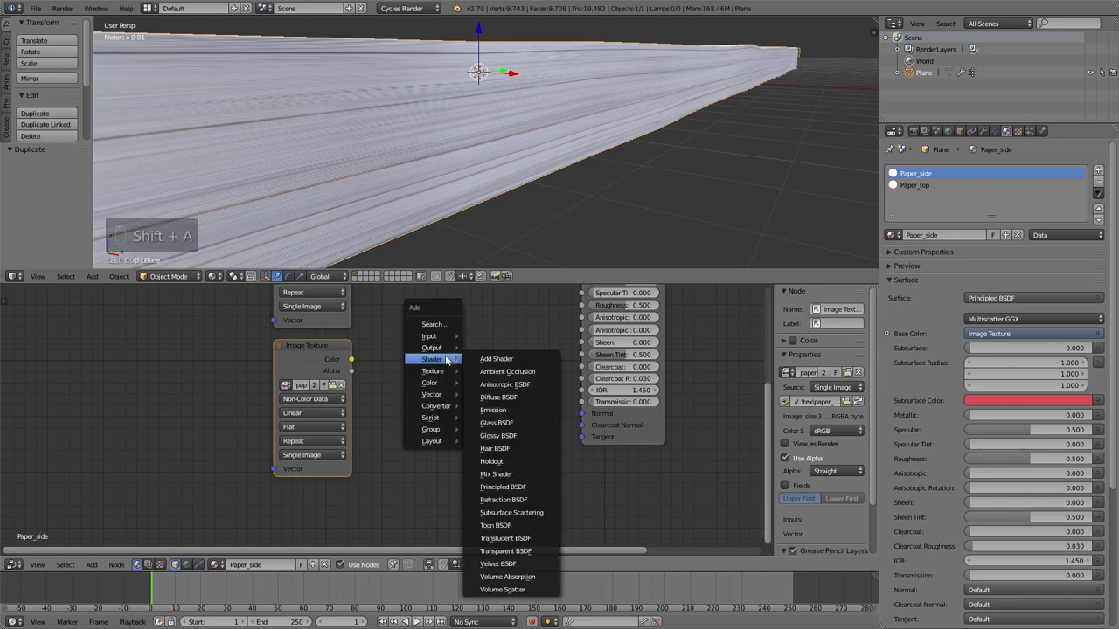
{"action": "mouse_move", "coordinate": [437, 395]}
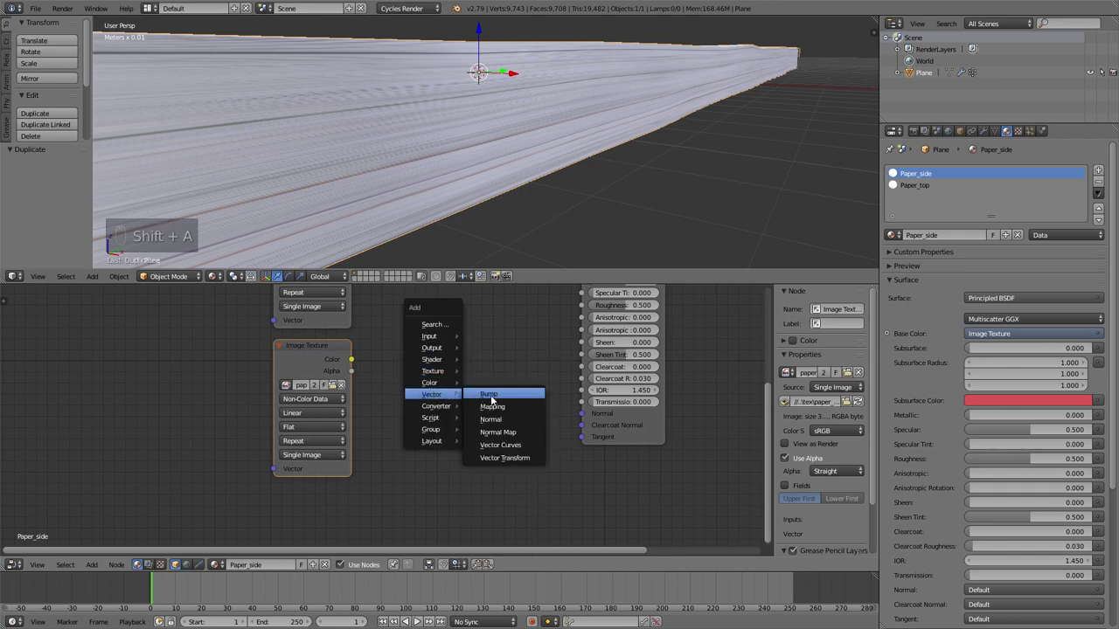
{"action": "left_click", "coordinate": [492, 401]}
{"action": "left_click", "coordinate": [497, 393]}
{"action": "left_click_drag", "start_coordinate": [506, 394], "coordinate": [582, 413]}
{"action": "scroll", "coordinate": [632, 328], "scroll_direction": "down", "scroll_amount": 1}
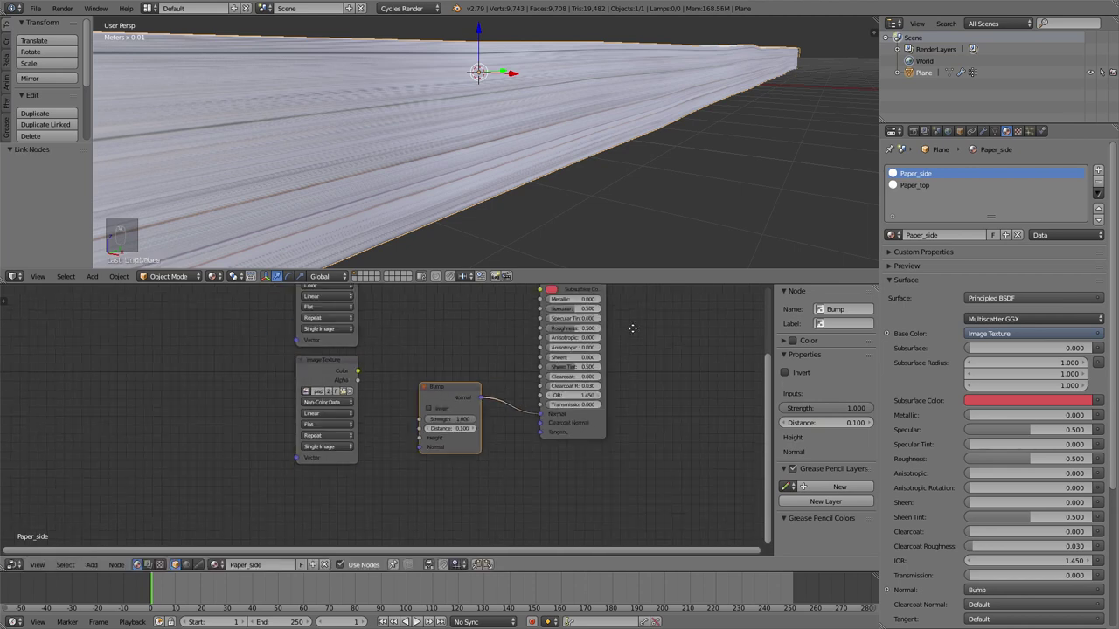
Connect the duplicated Image Texture's Color output to the Bump node's Height input and inspect the bump on the stack's sides
{"action": "scroll", "coordinate": [551, 454], "scroll_direction": "down", "scroll_amount": 1}
{"action": "scroll", "coordinate": [582, 347], "scroll_direction": "up", "scroll_amount": 1}
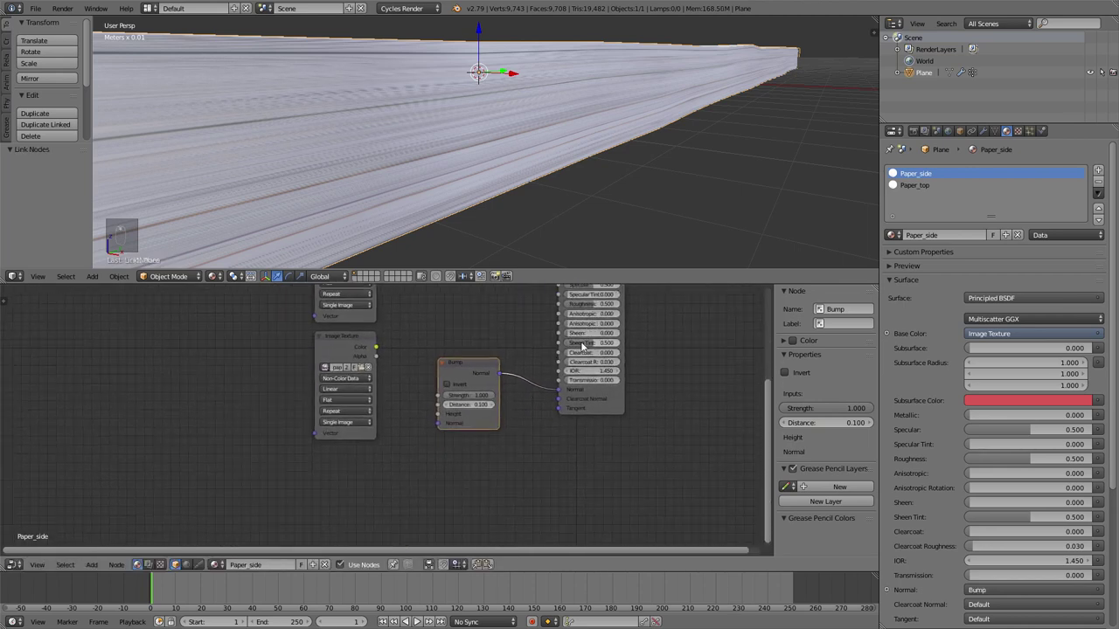
{"action": "scroll", "coordinate": [356, 333], "scroll_direction": "up", "scroll_amount": 1}
{"action": "left_click_drag", "start_coordinate": [348, 326], "coordinate": [358, 369]}
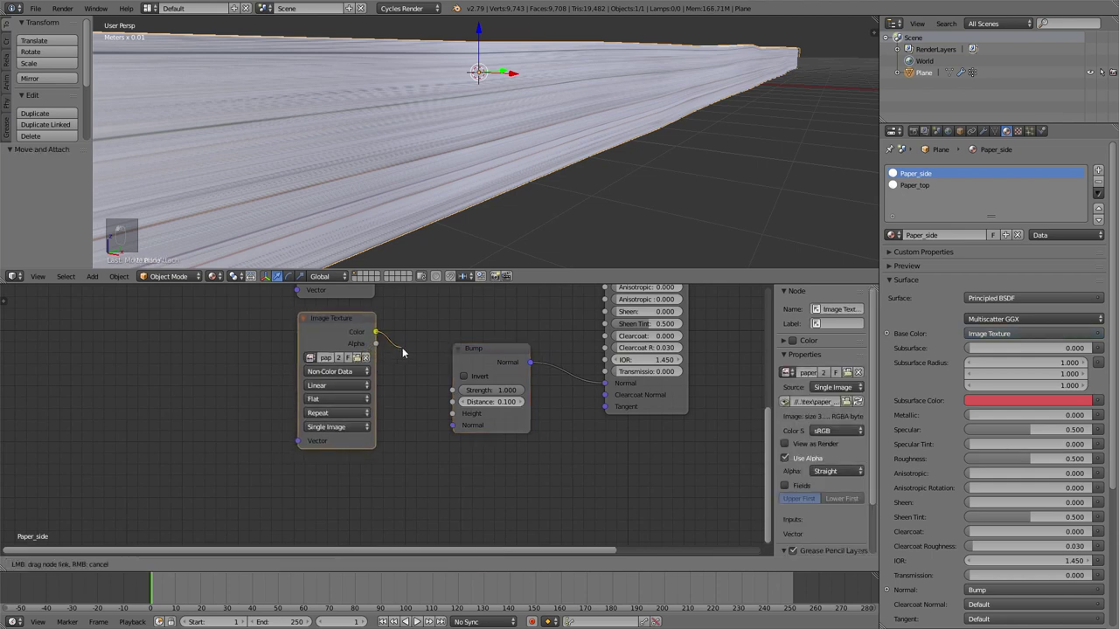
{"action": "left_click_drag", "start_coordinate": [430, 379], "coordinate": [452, 414]}
{"action": "middle_click_drag", "start_coordinate": [518, 341], "coordinate": [514, 356]}
{"action": "scroll", "coordinate": [454, 148], "scroll_direction": "down", "scroll_amount": 3}
{"action": "middle_click_drag", "start_coordinate": [454, 149], "coordinate": [426, 153]}
{"action": "scroll", "coordinate": [460, 133], "scroll_direction": "up", "scroll_amount": 4}
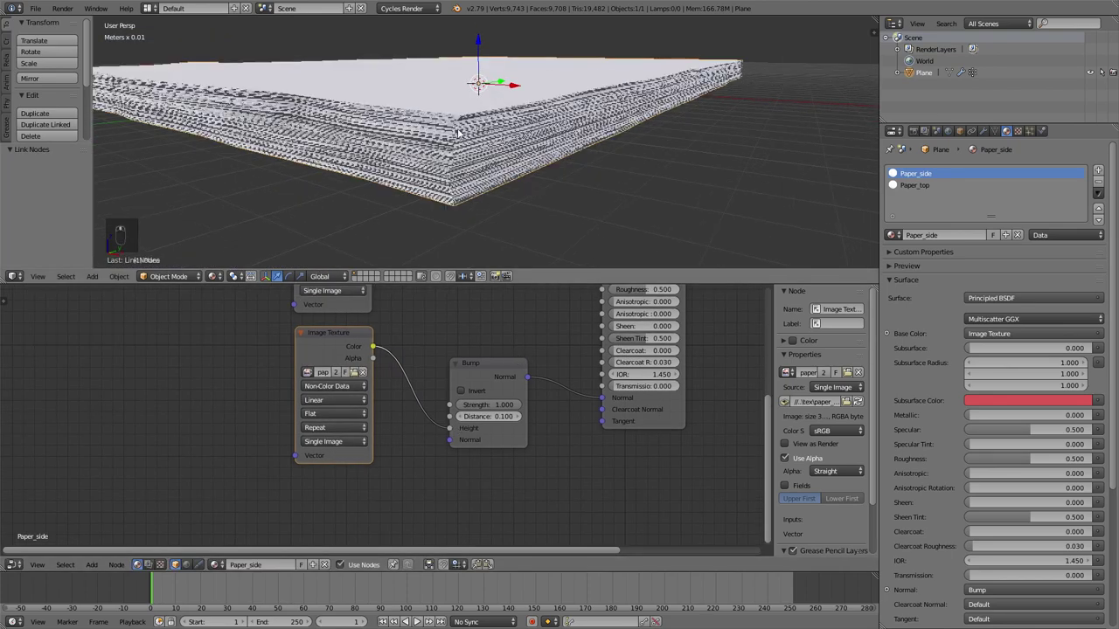
{"action": "scroll", "coordinate": [472, 131], "scroll_direction": "up", "scroll_amount": 1}
{"action": "scroll", "coordinate": [469, 137], "scroll_direction": "down", "scroll_amount": 3}
{"action": "scroll", "coordinate": [469, 140], "scroll_direction": "up", "scroll_amount": 3}
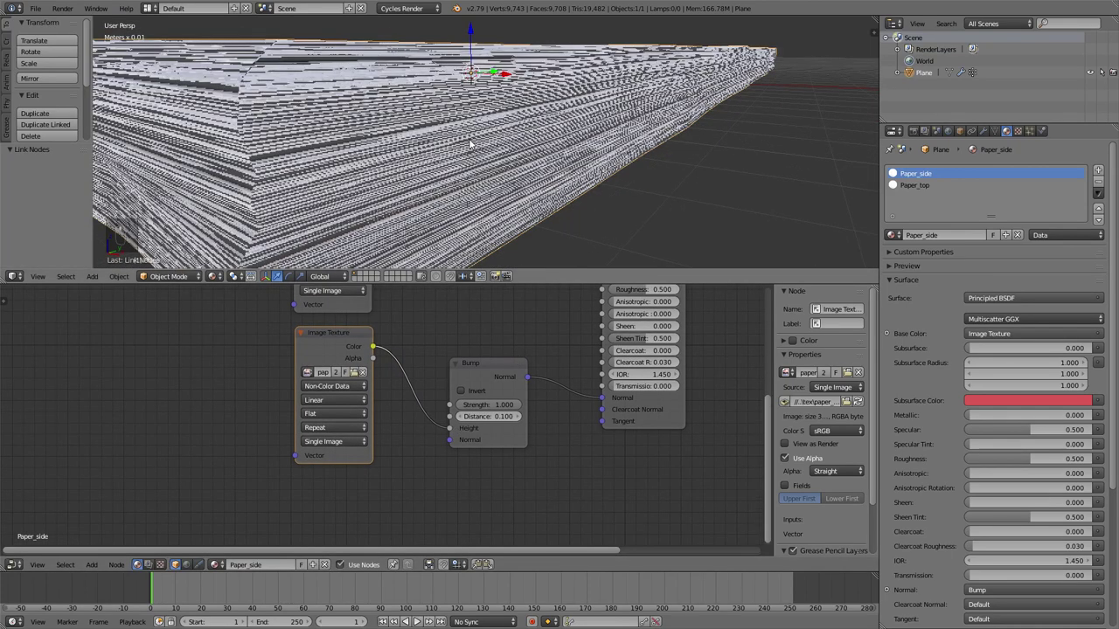
{"action": "scroll", "coordinate": [466, 140], "scroll_direction": "up", "scroll_amount": 1}
Set the Bump node's Strength to 0.4 and check the effect on the stack's sides
{"action": "left_click_drag", "start_coordinate": [497, 408], "coordinate": [490, 407]}
{"action": "left_click", "coordinate": [490, 405]}
{"action": "type", "text": "0.5"}
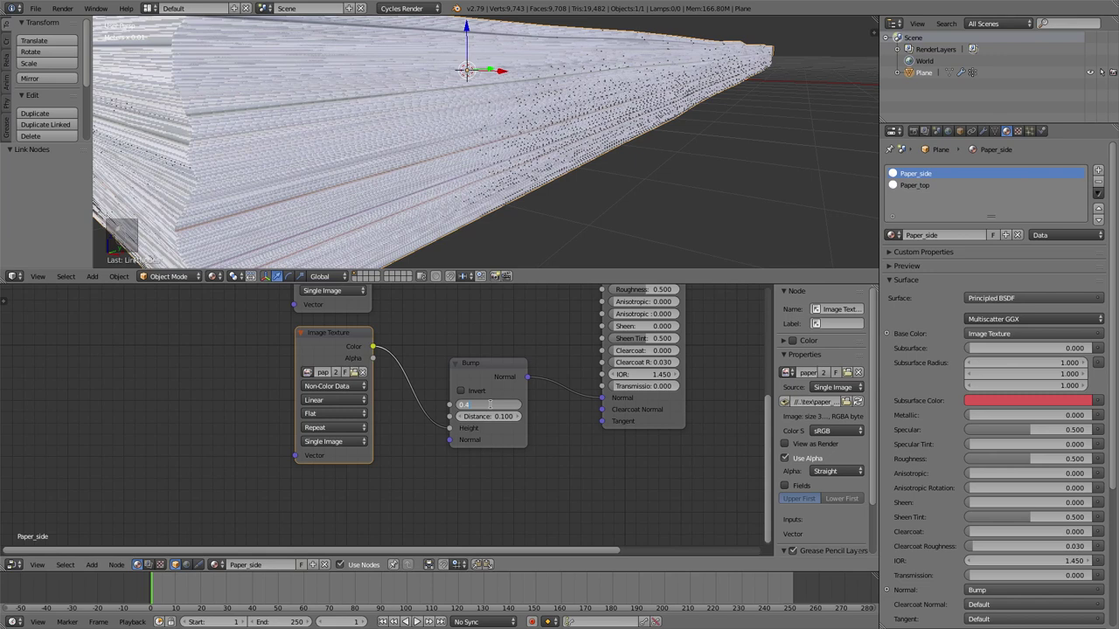
{"action": "key", "text": "Return"}
{"action": "scroll", "coordinate": [355, 165], "scroll_direction": "down", "scroll_amount": 5}
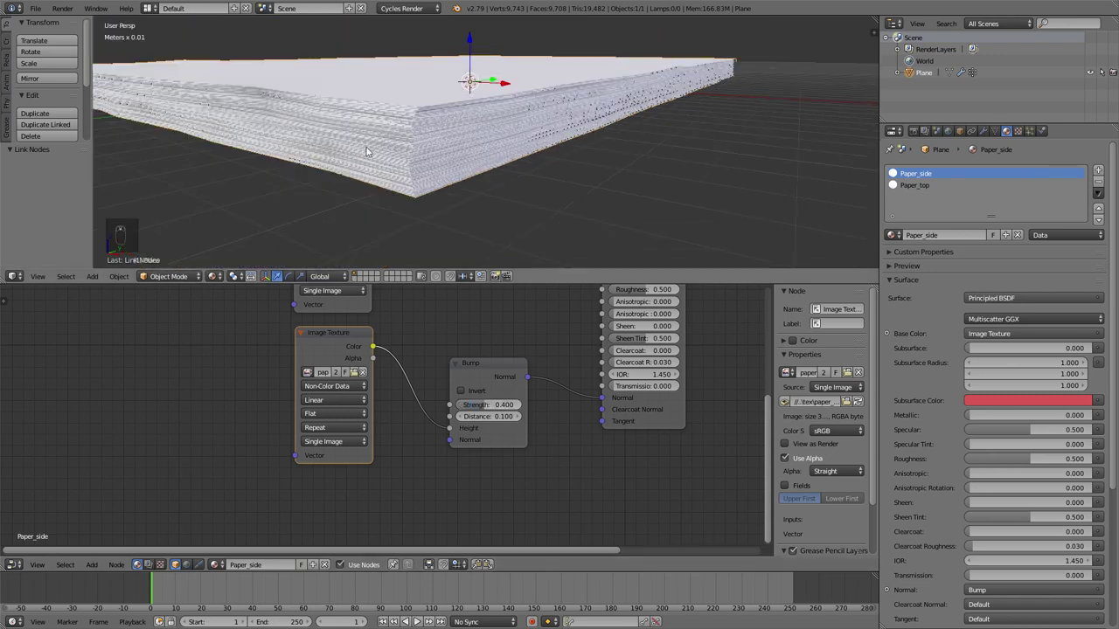
{"action": "middle_click_drag", "start_coordinate": [417, 122], "coordinate": [465, 110]}
{"action": "scroll", "coordinate": [460, 115], "scroll_direction": "up", "scroll_amount": 5}
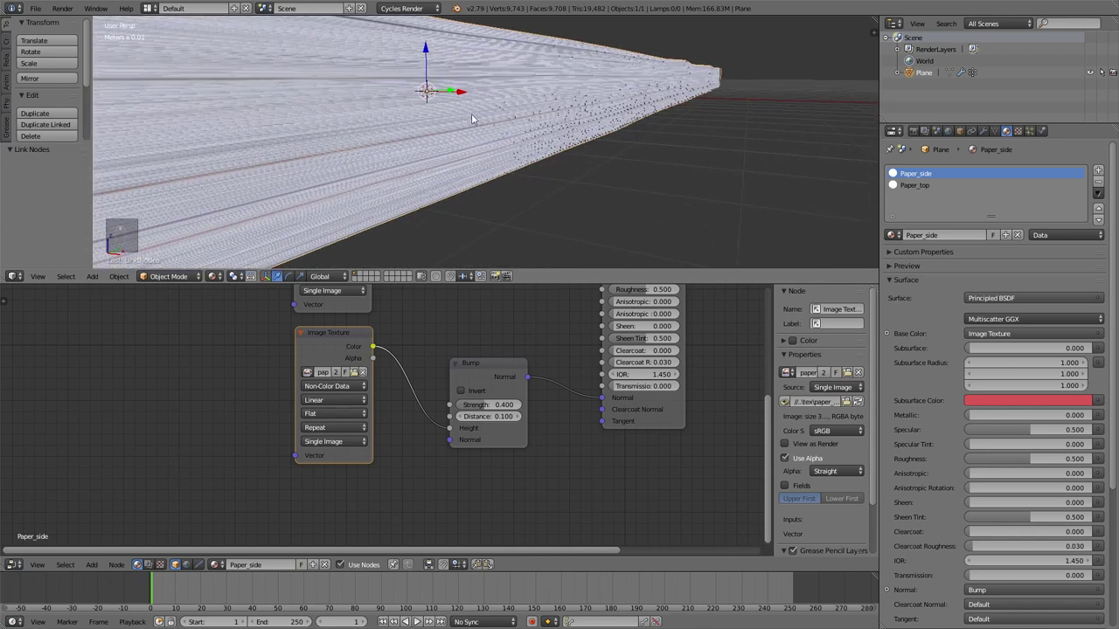
Preview the stack's sides in rendered shading from different angles, then leave the rendered preview and view the whole stack
{"action": "key", "text": "shift+z"}
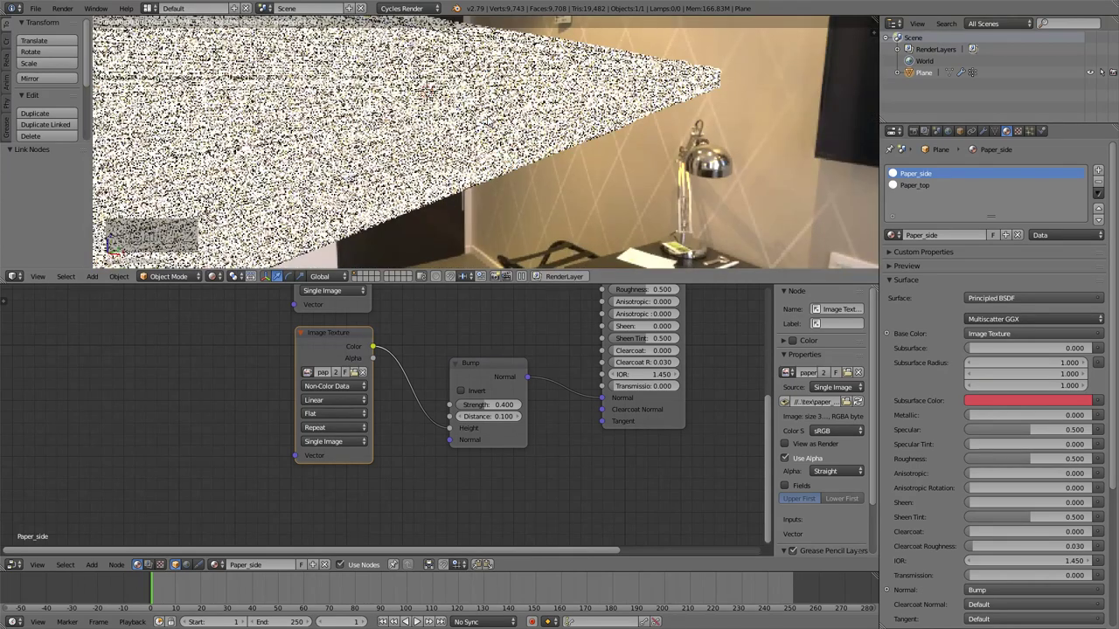
{"action": "middle_click_drag", "start_coordinate": [463, 114], "coordinate": [453, 135]}
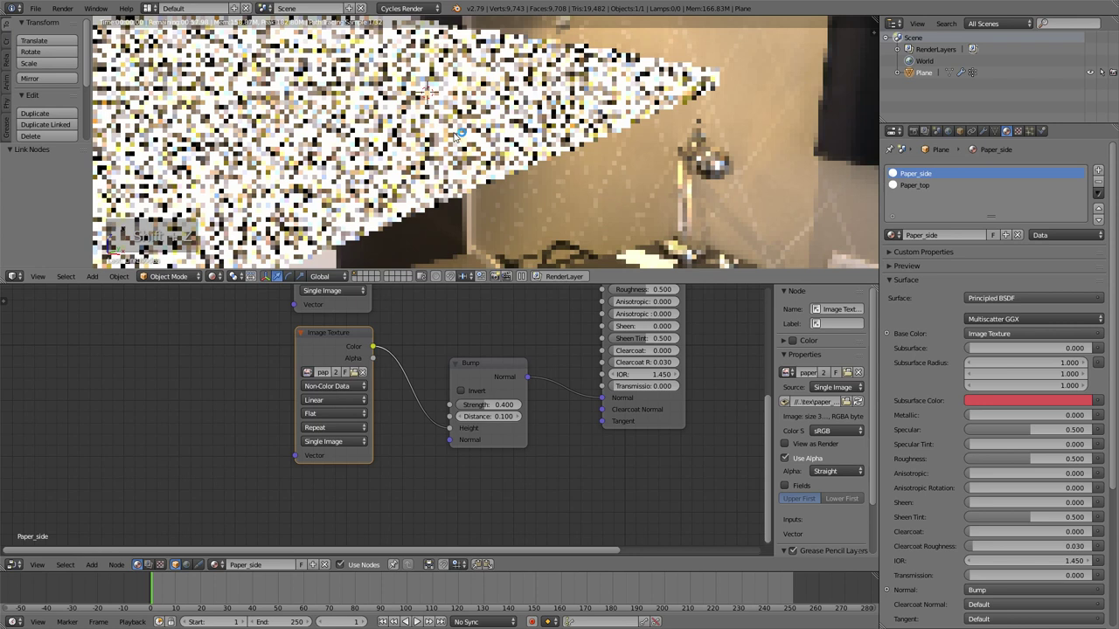
{"action": "middle_click_drag", "start_coordinate": [460, 135], "coordinate": [439, 136]}
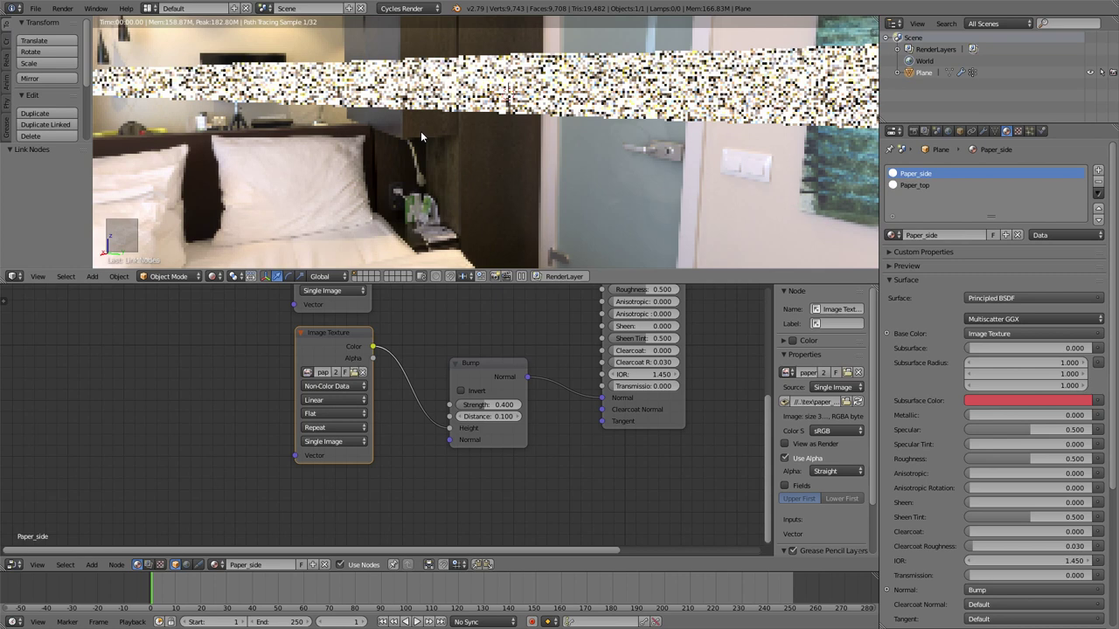
{"action": "key", "text": "shift+z"}
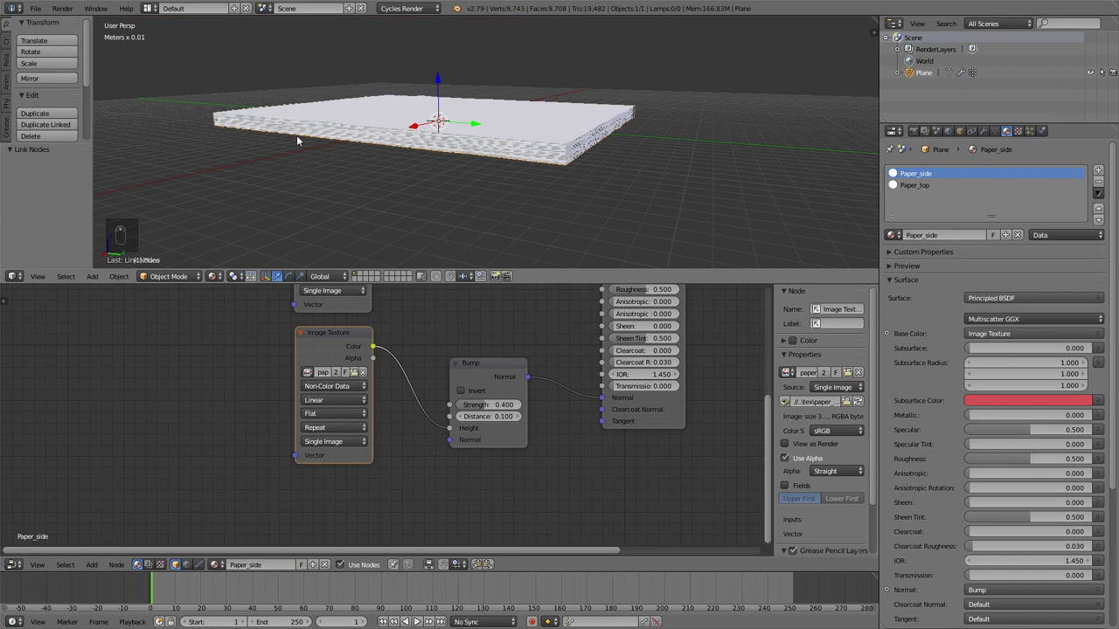
{"action": "middle_click_drag", "start_coordinate": [297, 134], "coordinate": [559, 149]}
{"action": "middle_click_drag", "start_coordinate": [710, 321], "coordinate": [676, 373]}
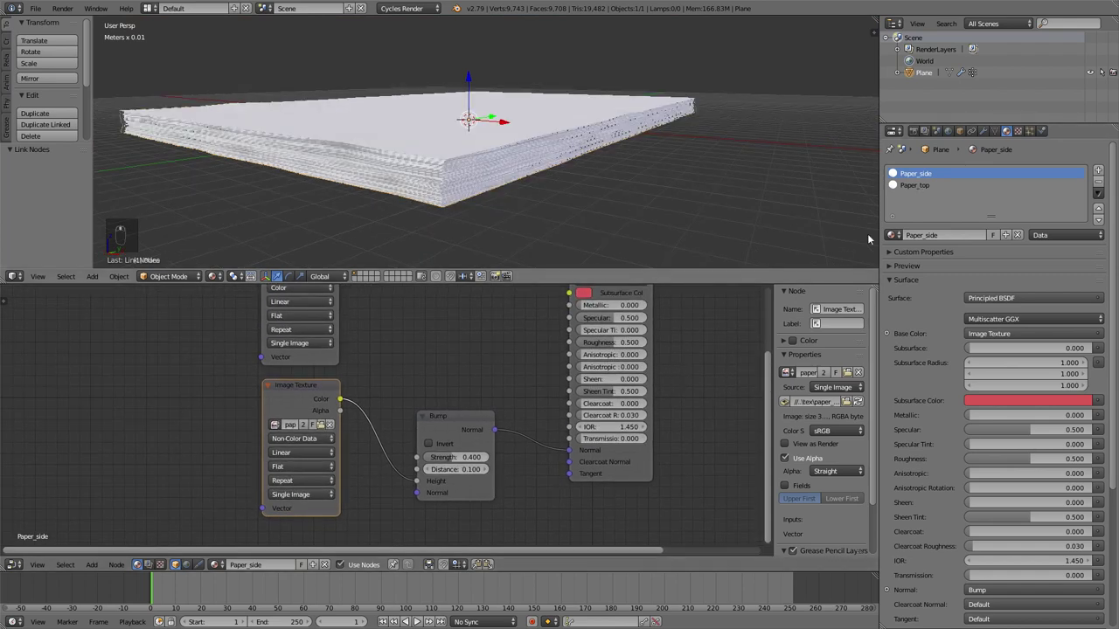
Open the Paper_top material's nodes and delete its Diffuse BSDF node
{"action": "left_click", "coordinate": [915, 185]}
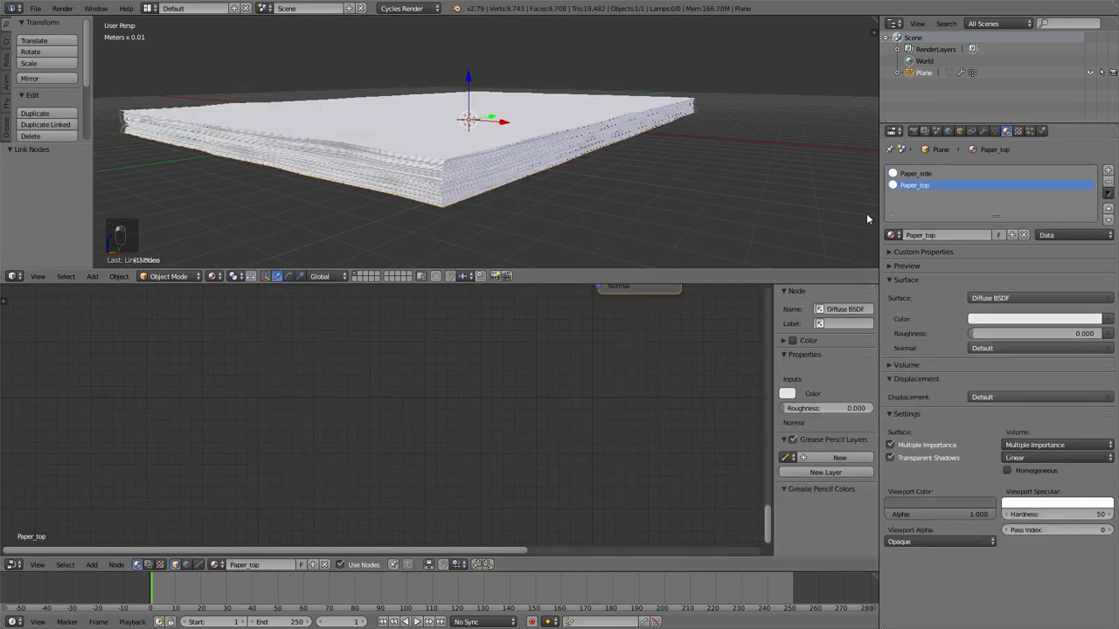
{"action": "middle_click_drag", "start_coordinate": [644, 342], "coordinate": [482, 455]}
{"action": "scroll", "coordinate": [481, 455], "scroll_direction": "up", "scroll_amount": 2}
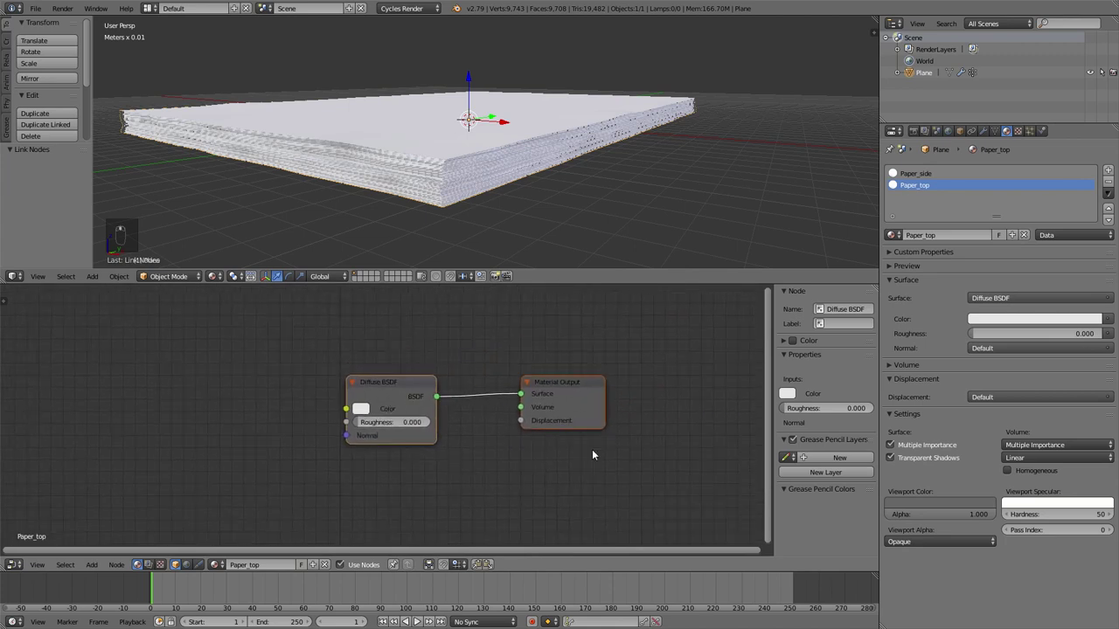
{"action": "left_click", "coordinate": [396, 402]}
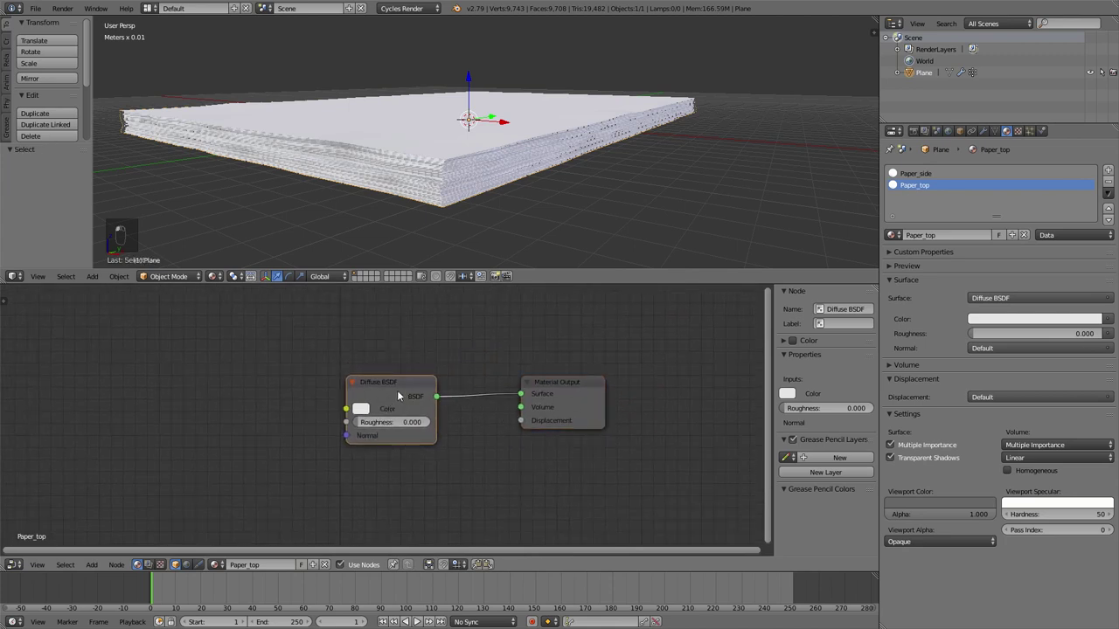
{"action": "key", "text": "Delete"}
Add a Principled BSDF node to Paper_top and connect its BSDF output to the Material Output's Surface input
{"action": "key", "text": "shift+a"}
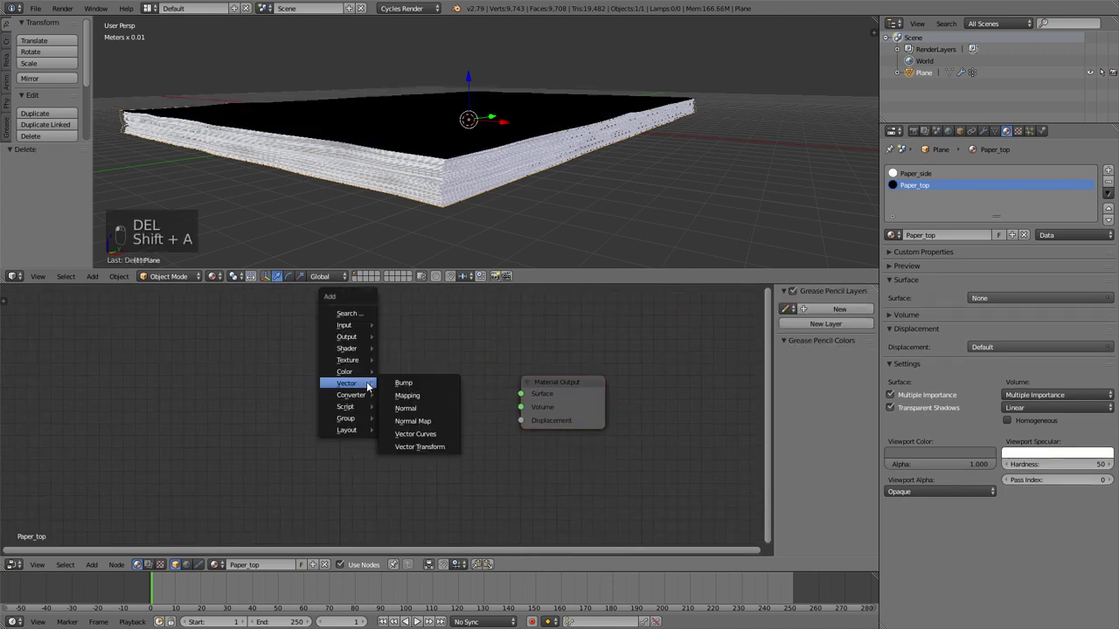
{"action": "mouse_move", "coordinate": [354, 349]}
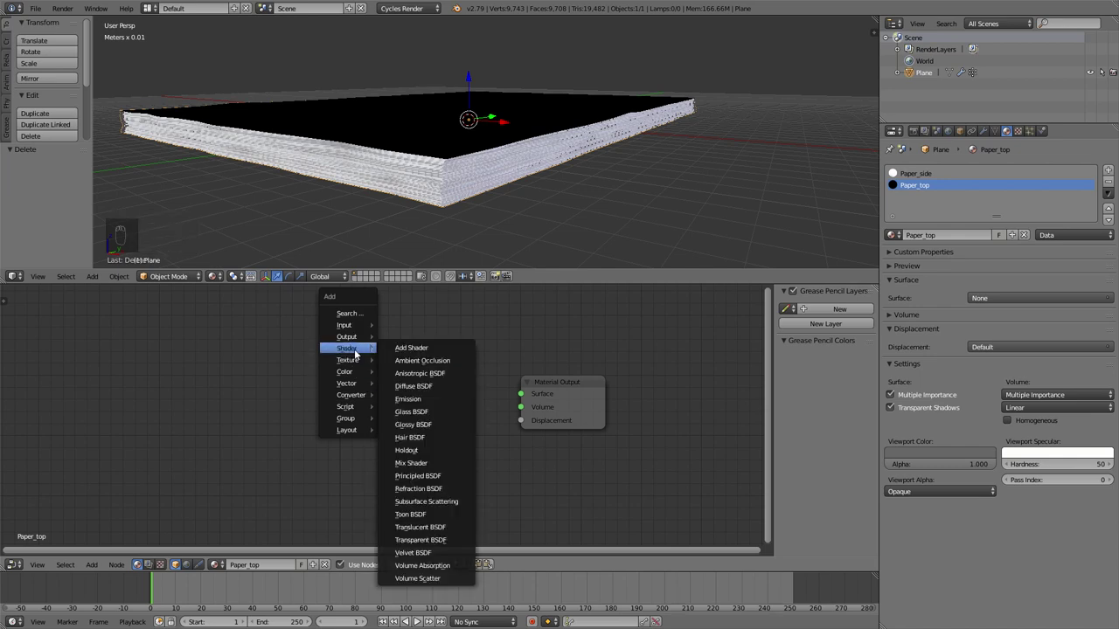
{"action": "left_click", "coordinate": [440, 476]}
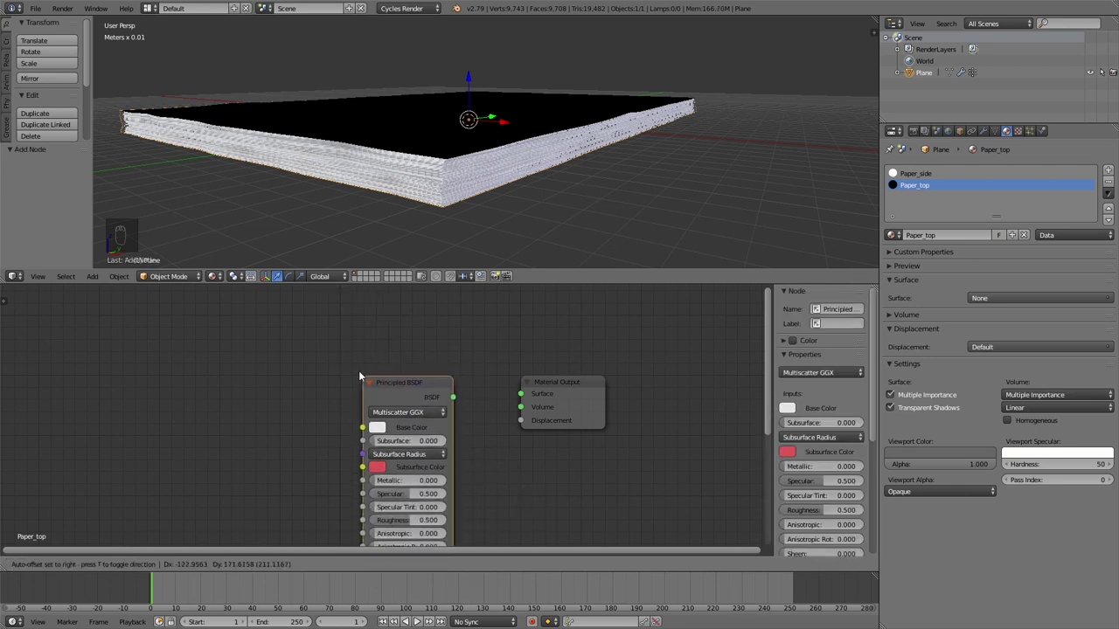
{"action": "left_click", "coordinate": [371, 356]}
{"action": "left_click_drag", "start_coordinate": [425, 365], "coordinate": [616, 377]}
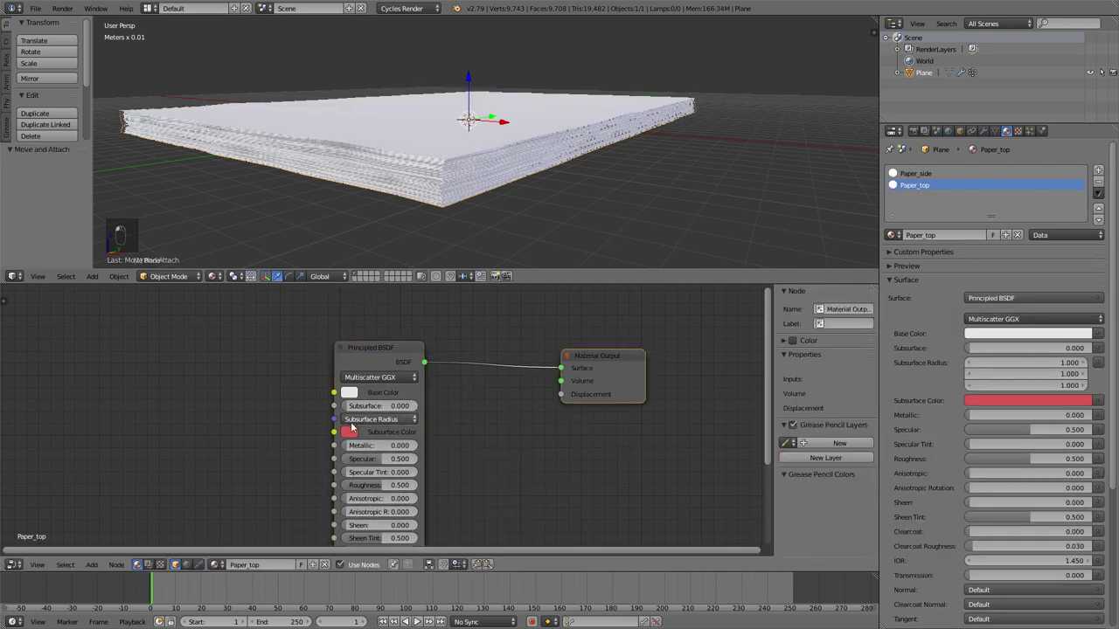
Switch to File Explorer and bring letter.png from the tex folder into the Paper_top nodes as an Image Texture
{"action": "scroll", "coordinate": [437, 398], "scroll_direction": "up", "scroll_amount": 6, "text": "ctrl"}
{"action": "middle_click_drag", "start_coordinate": [411, 231], "coordinate": [469, 156]}
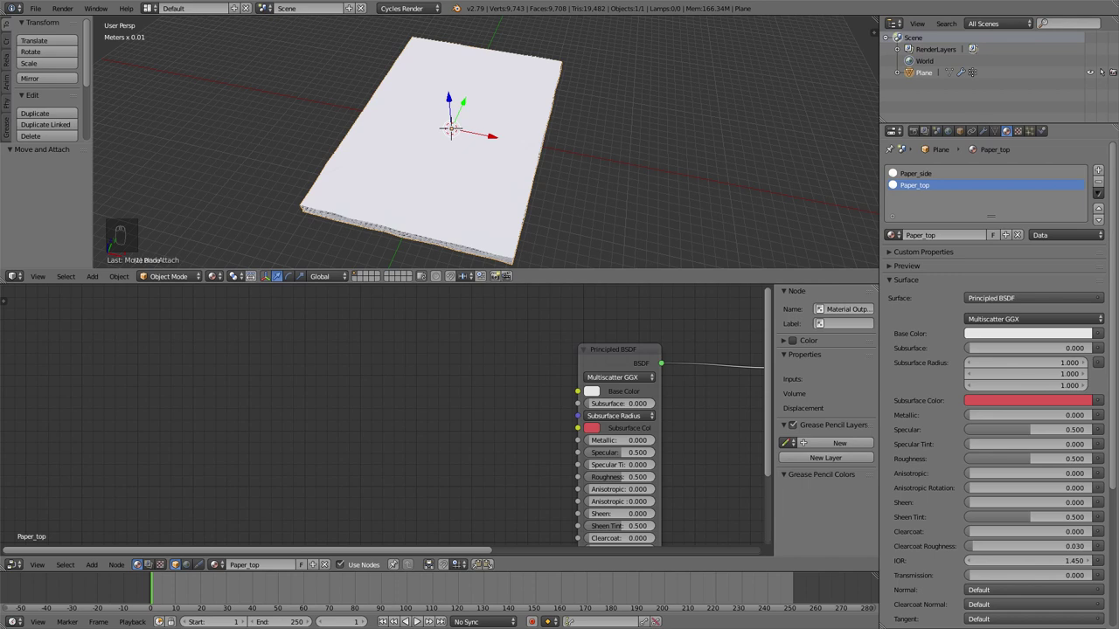
{"action": "key", "text": "alt+Tab"}
{"action": "left_click", "coordinate": [775, 312]}
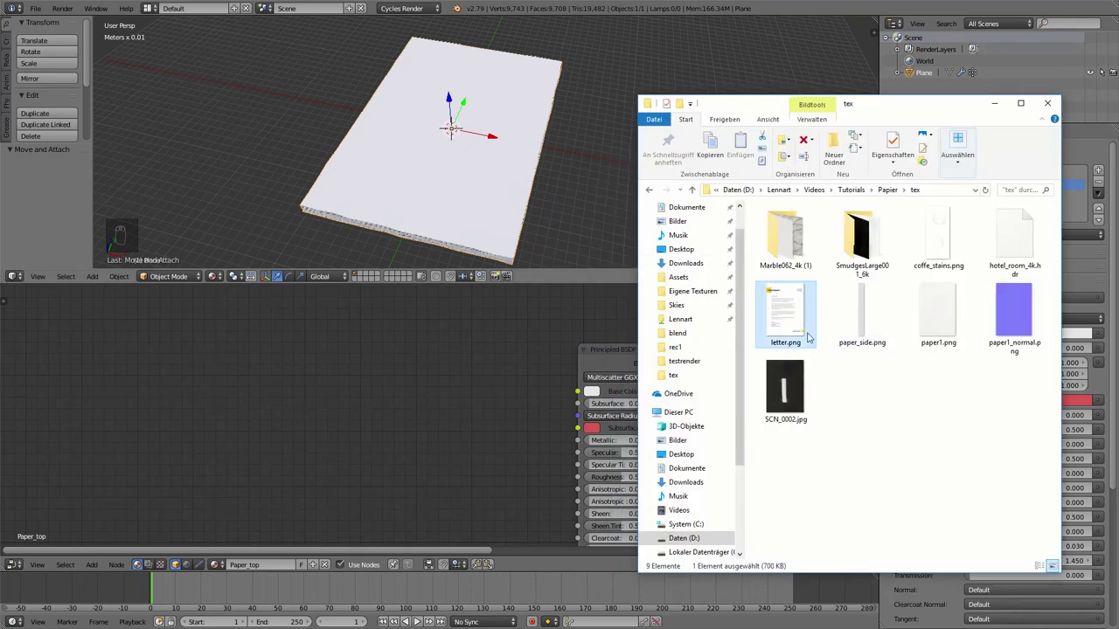
{"action": "left_click_drag", "start_coordinate": [798, 321], "coordinate": [423, 360]}
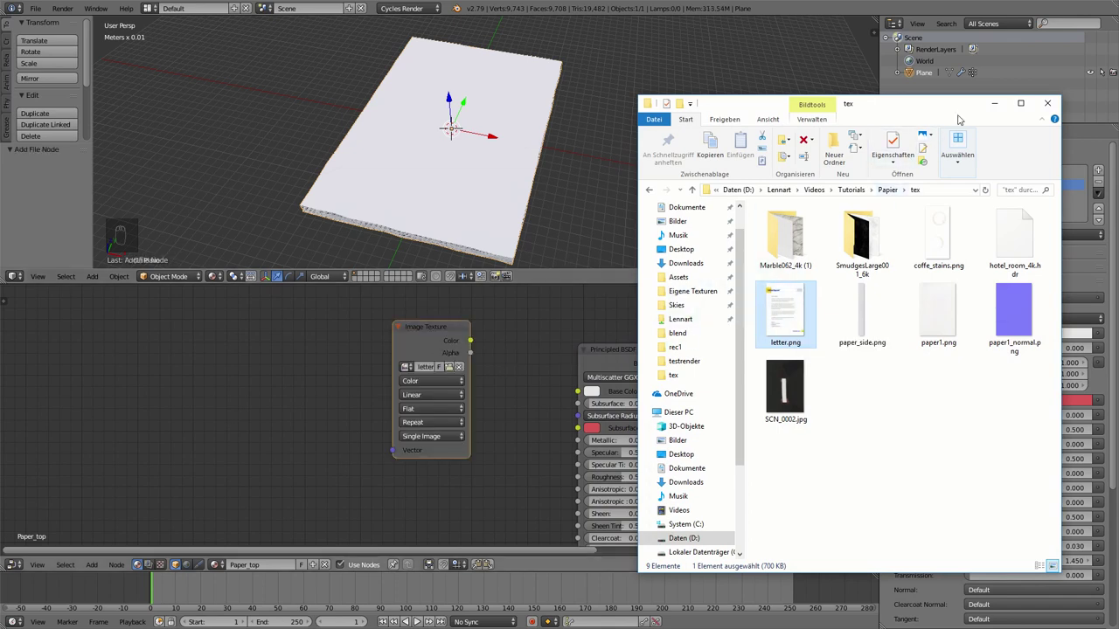
Connect the letter texture's Color output to the Principled BSDF's Base Color and inspect its placement on the stack's top
{"action": "left_click", "coordinate": [995, 104]}
{"action": "left_click_drag", "start_coordinate": [470, 340], "coordinate": [522, 339]}
{"action": "left_click_drag", "start_coordinate": [545, 383], "coordinate": [578, 391]}
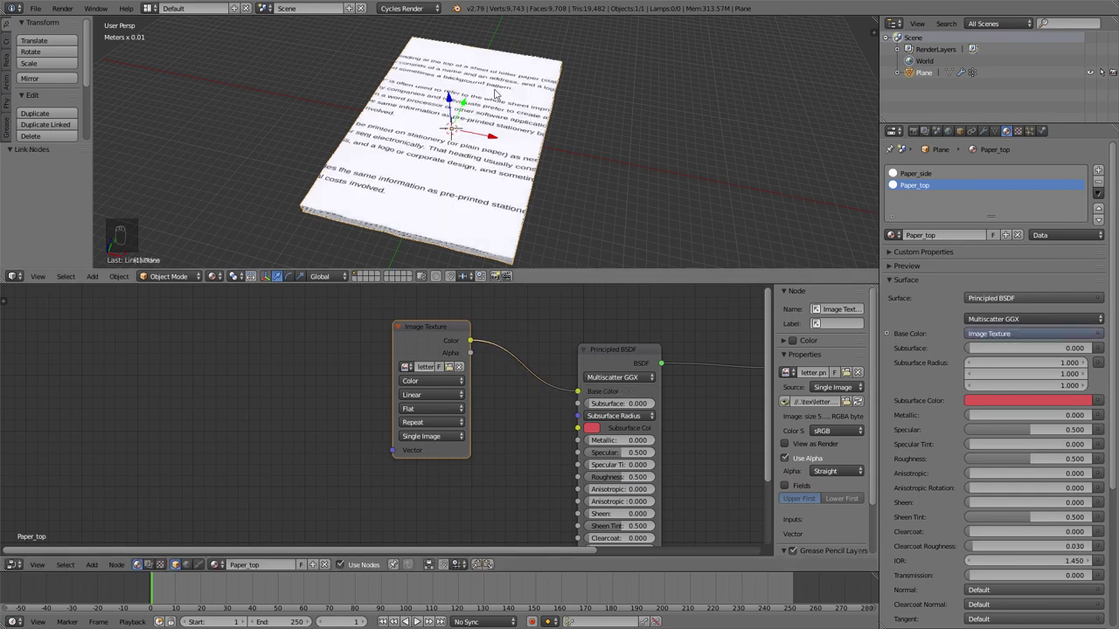
{"action": "middle_click_drag", "start_coordinate": [464, 131], "coordinate": [486, 150]}
{"action": "scroll", "coordinate": [487, 150], "scroll_direction": "up", "scroll_amount": 1}
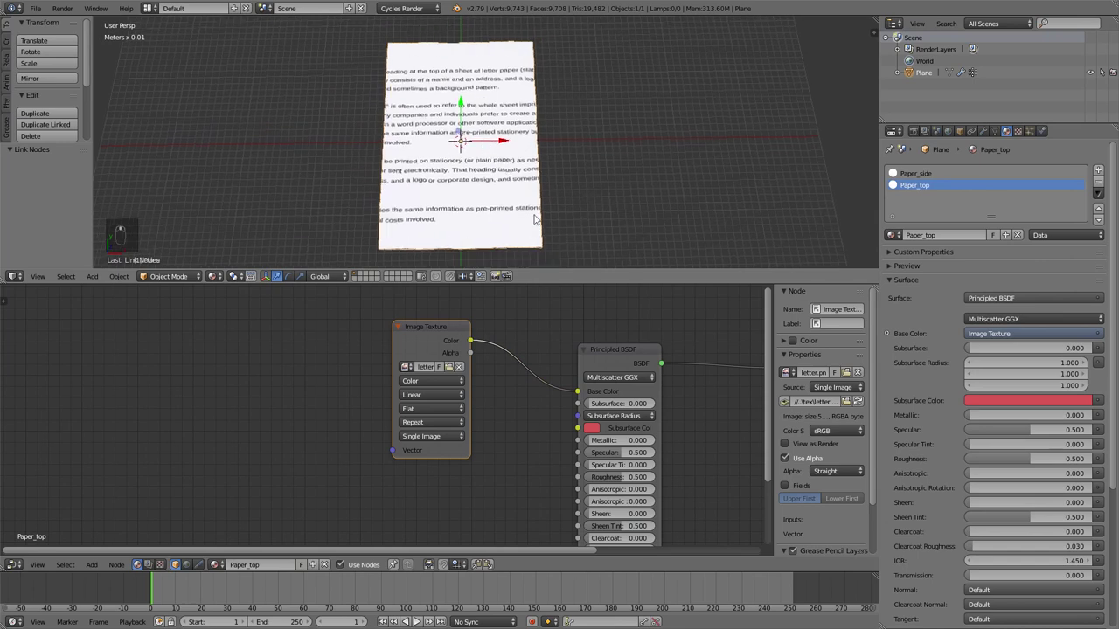
{"action": "mouse_move", "coordinate": [420, 86]}
{"action": "middle_mouse_down"}
{"action": "mouse_move", "coordinate": [445, 87]}
{"action": "mouse_move", "coordinate": [403, 74]}
{"action": "middle_mouse_up"}
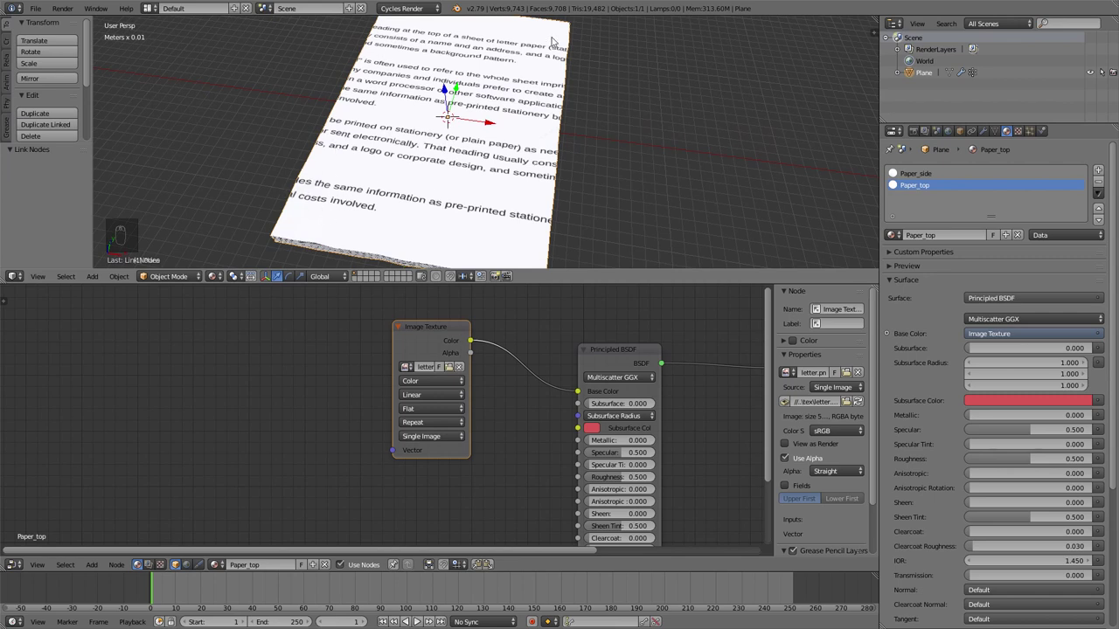
{"action": "middle_click_drag", "start_coordinate": [524, 179], "coordinate": [520, 153]}
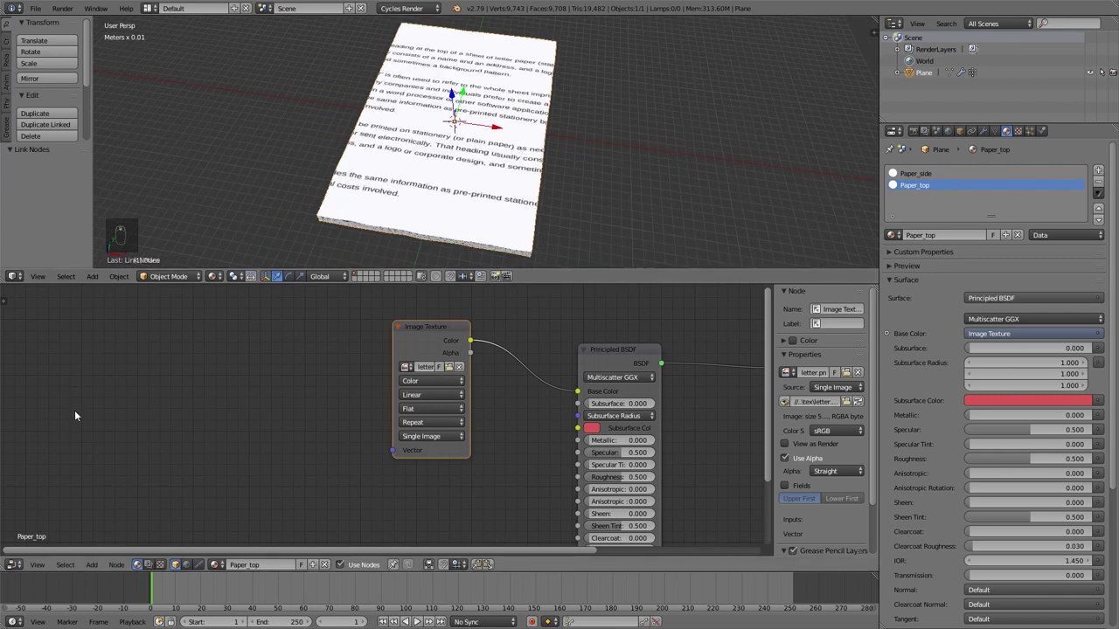
Switch the node area to the UV/Image Editor and display the whole letter.png image
{"action": "left_click", "coordinate": [14, 564]}
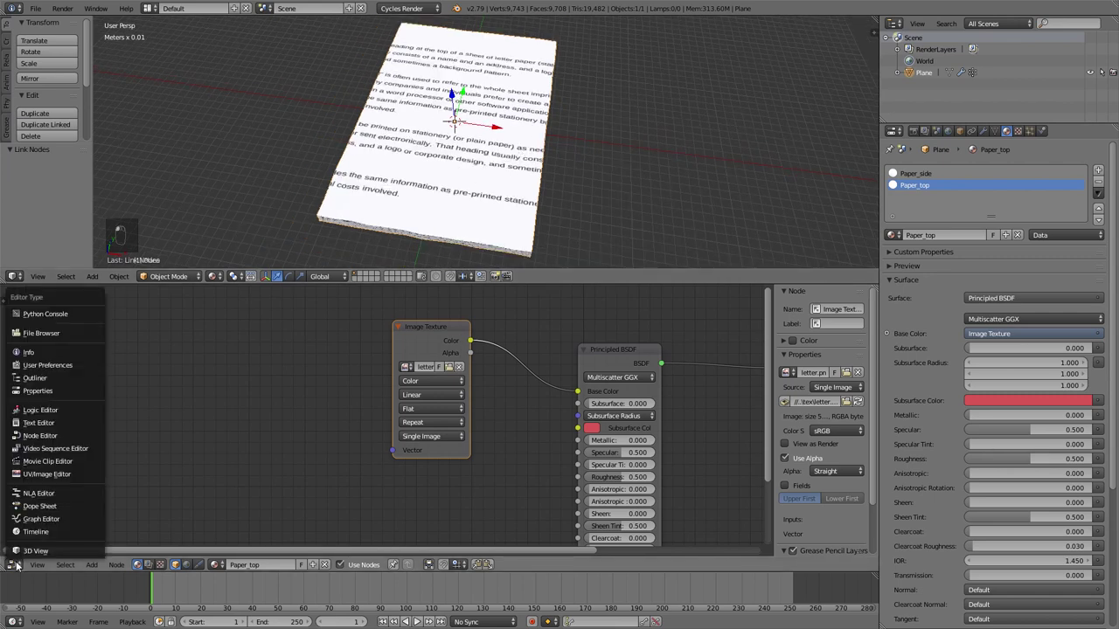
{"action": "left_click", "coordinate": [49, 474]}
{"action": "left_click", "coordinate": [92, 564]}
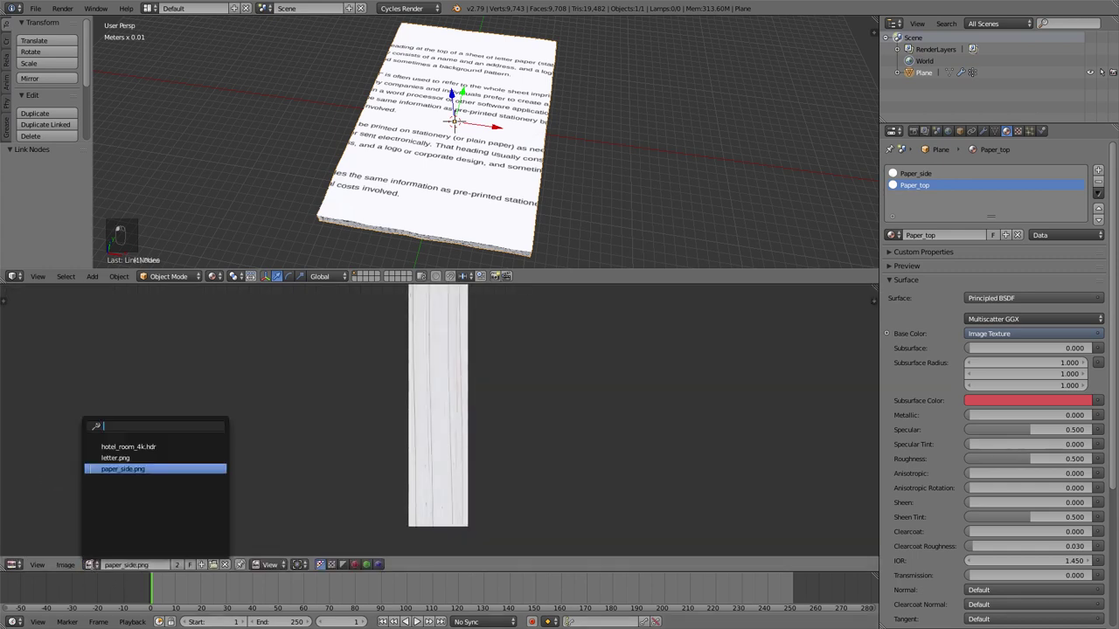
{"action": "left_click", "coordinate": [129, 458]}
{"action": "key", "text": "Home"}
{"action": "key", "text": "Home"}
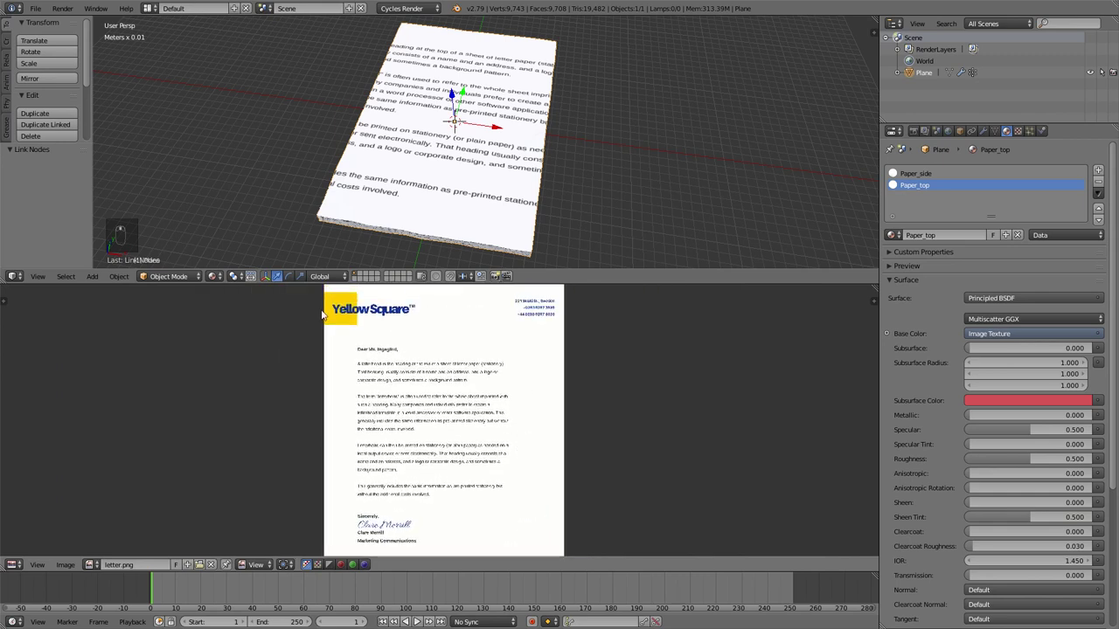
{"action": "scroll", "coordinate": [479, 426], "scroll_direction": "down", "scroll_amount": 1}
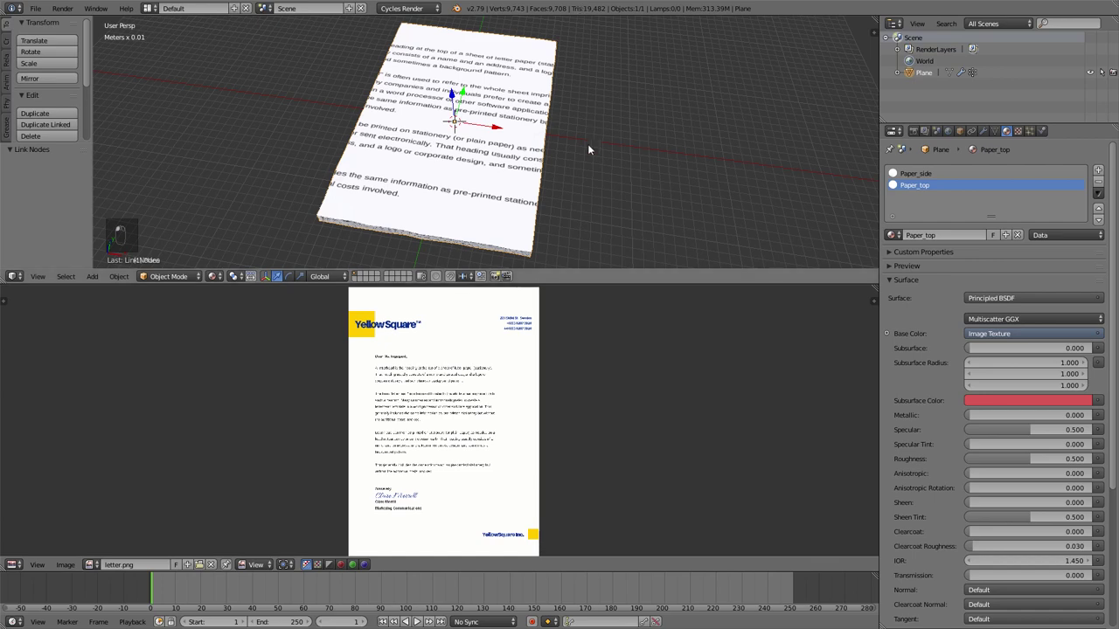
Enter Edit Mode and invert the selection from the stack's sides to its top and bottom faces
{"action": "middle_click_drag", "start_coordinate": [587, 148], "coordinate": [581, 129]}
{"action": "key", "text": "Tab"}
{"action": "scroll", "coordinate": [567, 135], "scroll_direction": "up", "scroll_amount": 3}
{"action": "middle_click_drag", "start_coordinate": [559, 227], "coordinate": [533, 162]}
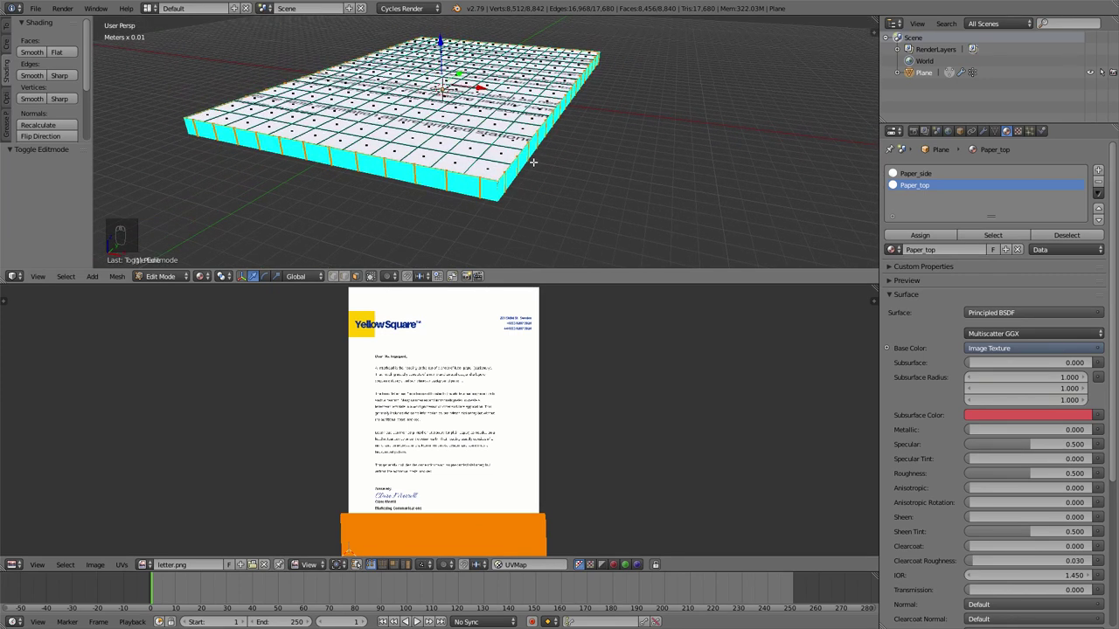
{"action": "mouse_move", "coordinate": [533, 161]}
{"action": "middle_mouse_down"}
{"action": "mouse_move", "coordinate": [533, 132]}
{"action": "mouse_move", "coordinate": [535, 157]}
{"action": "middle_mouse_up"}
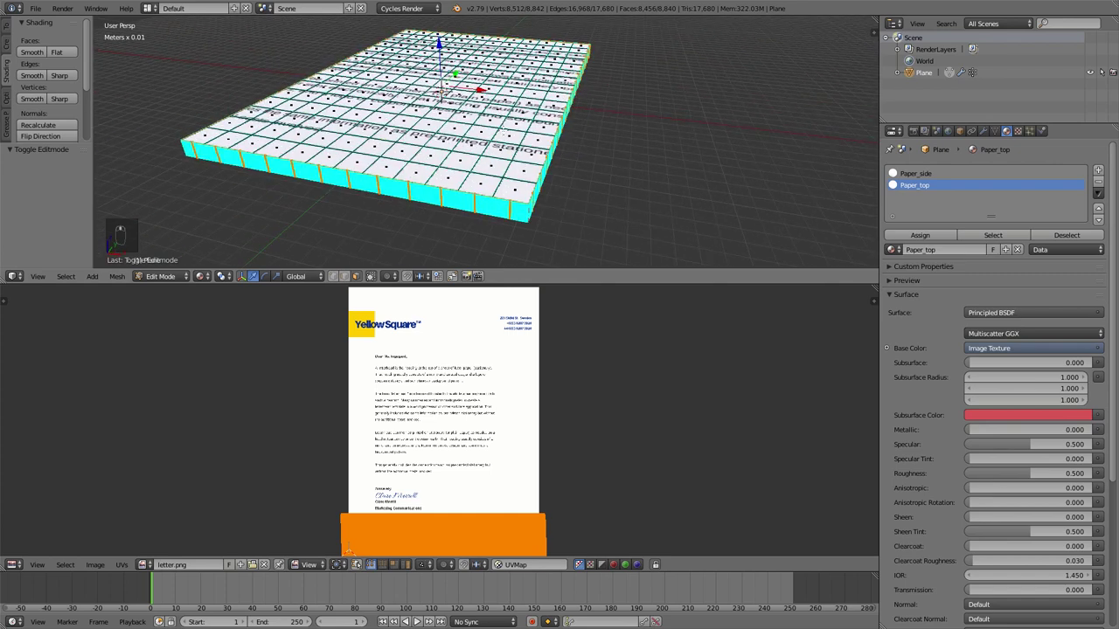
{"action": "key", "text": "ctrl+i"}
{"action": "scroll", "coordinate": [544, 391], "scroll_direction": "down", "scroll_amount": 2}
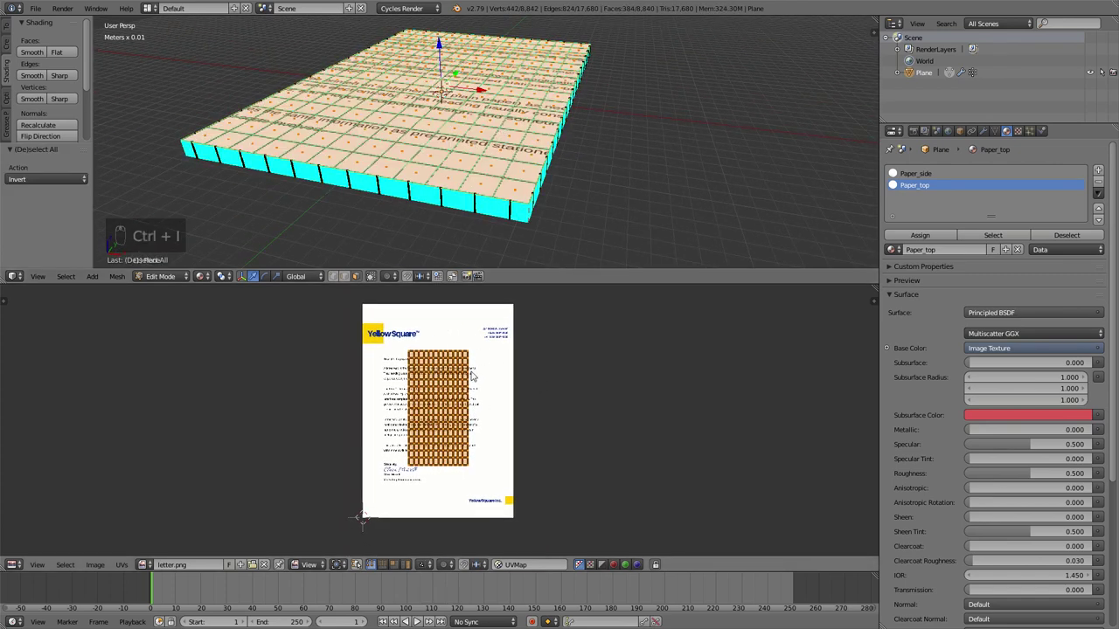
Enlarge the selected faces' UVs uniformly by about 1.74, then about 1.05, to match the letter image's height
{"action": "scroll", "coordinate": [481, 363], "scroll_direction": "up", "scroll_amount": 1}
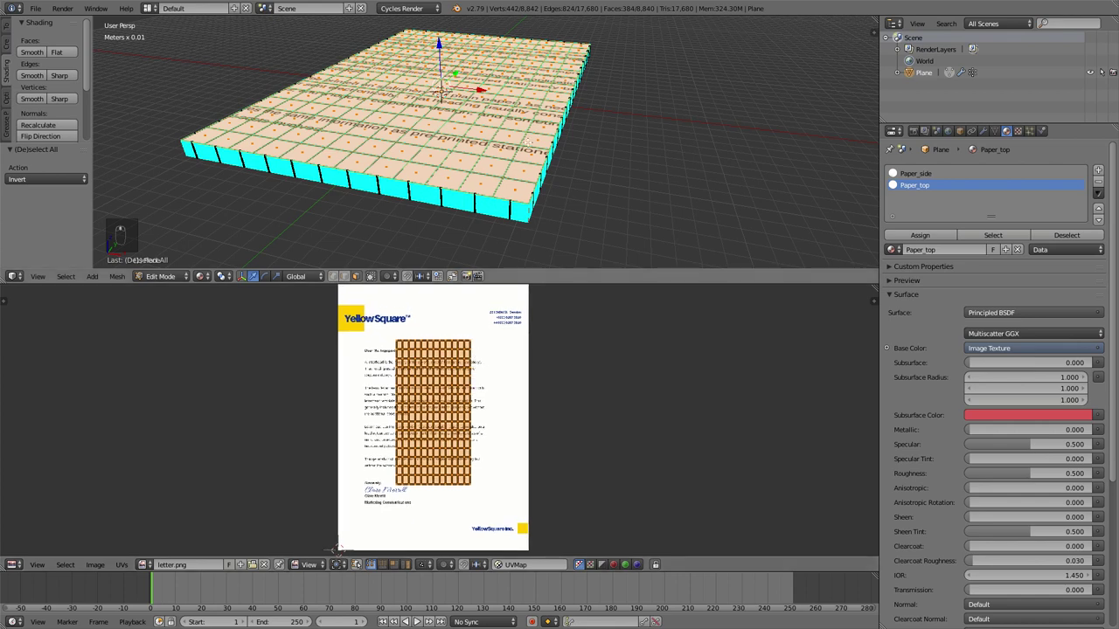
{"action": "scroll", "coordinate": [471, 125], "scroll_direction": "down", "scroll_amount": 2}
{"action": "key", "text": "s"}
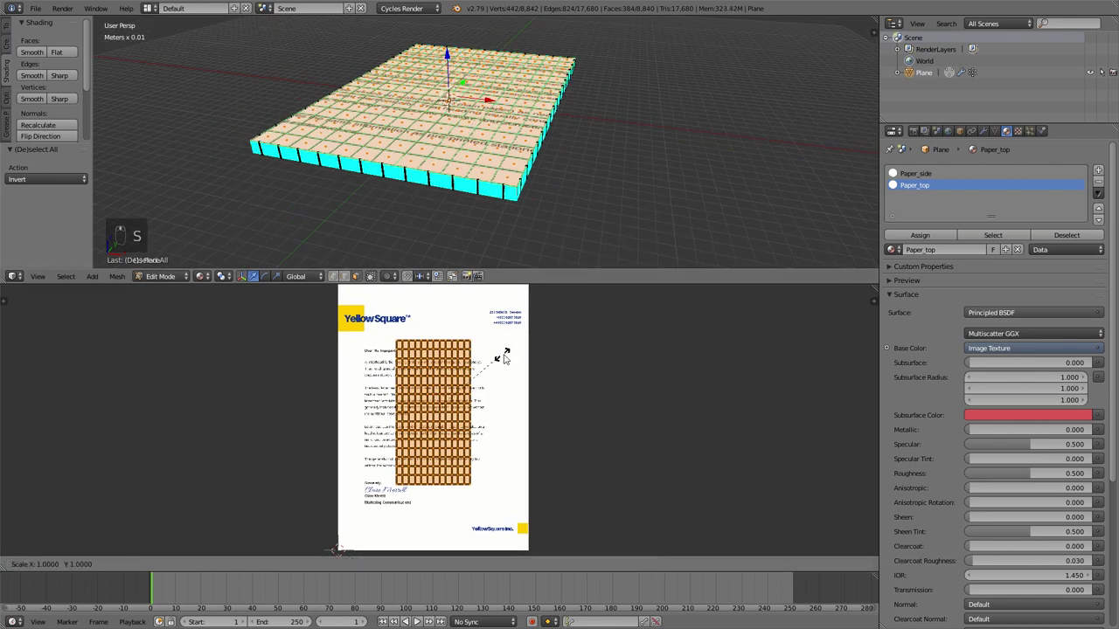
{"action": "left_click", "coordinate": [561, 330]}
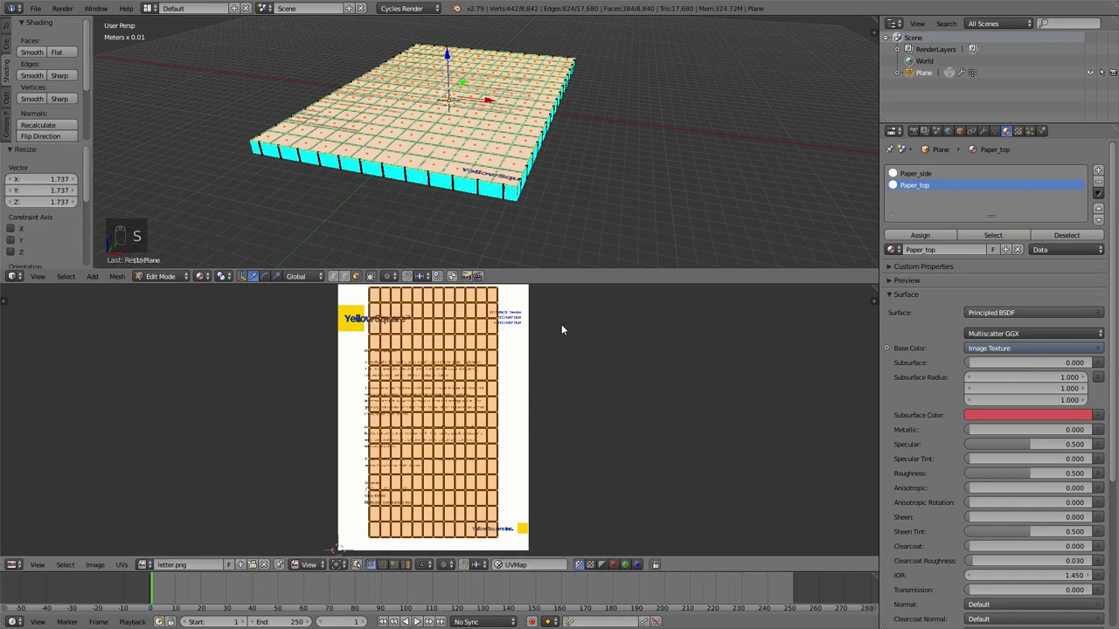
{"action": "scroll", "coordinate": [570, 347], "scroll_direction": "down", "scroll_amount": 1}
{"action": "key", "text": "s"}
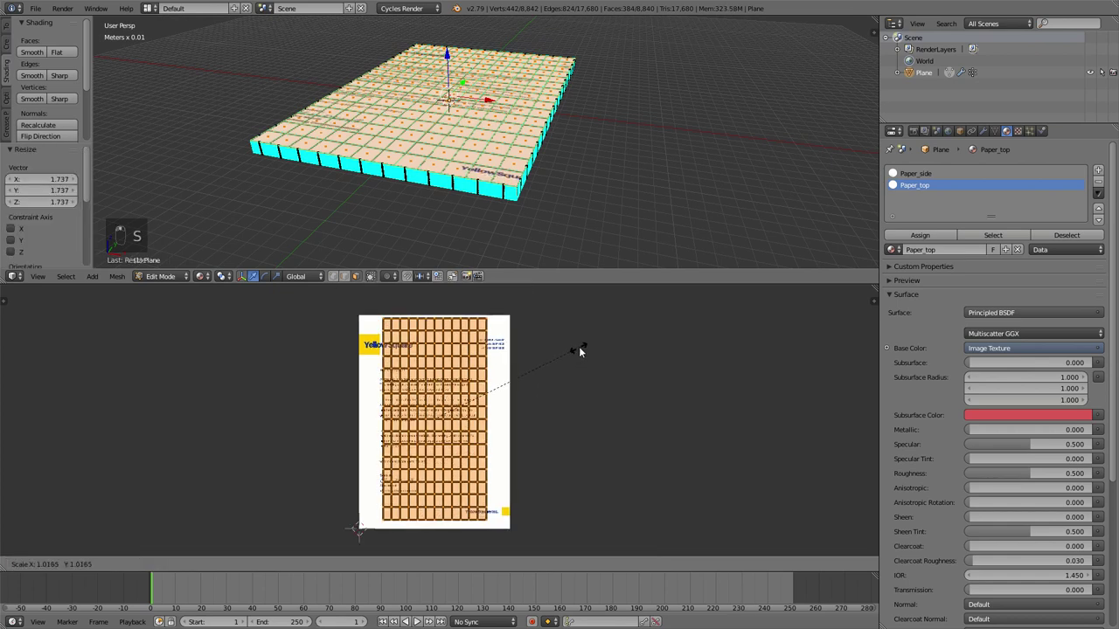
Scale the UVs by about 1.37 along X, shift them slightly down, and fine-tune their size to cover the letter image
{"action": "key", "text": "y"}
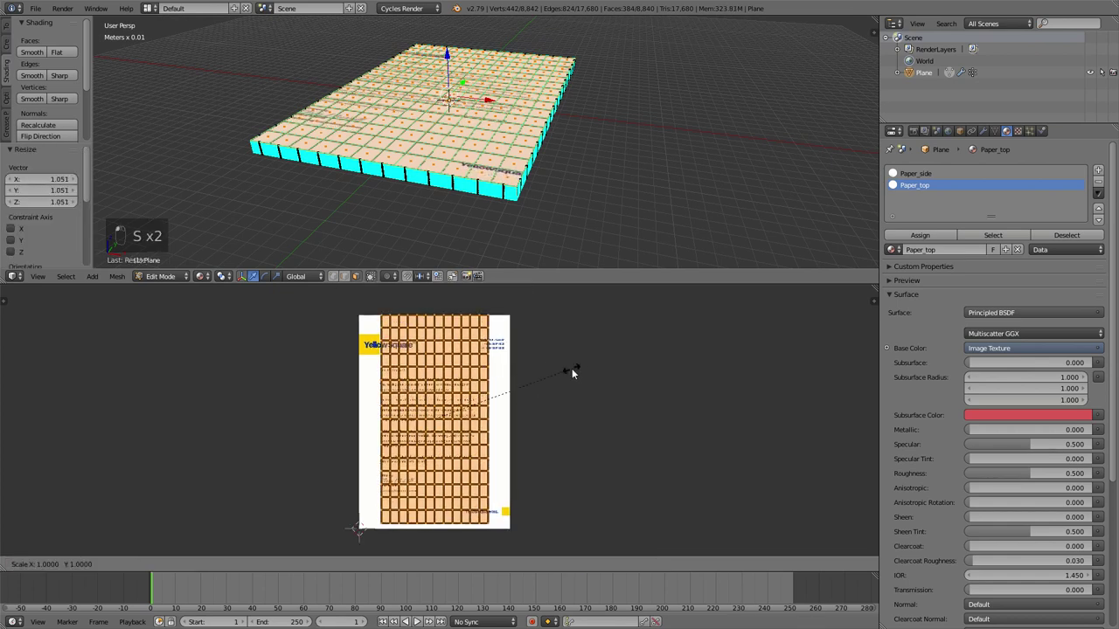
{"action": "key", "text": "x"}
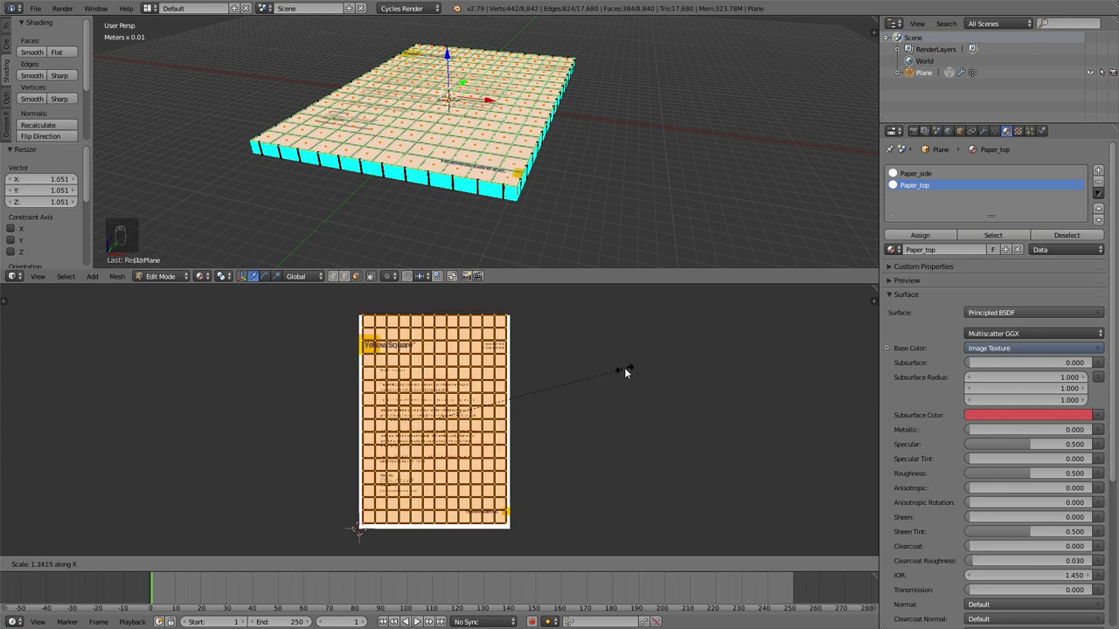
{"action": "left_click", "coordinate": [628, 369]}
{"action": "key", "text": "g"}
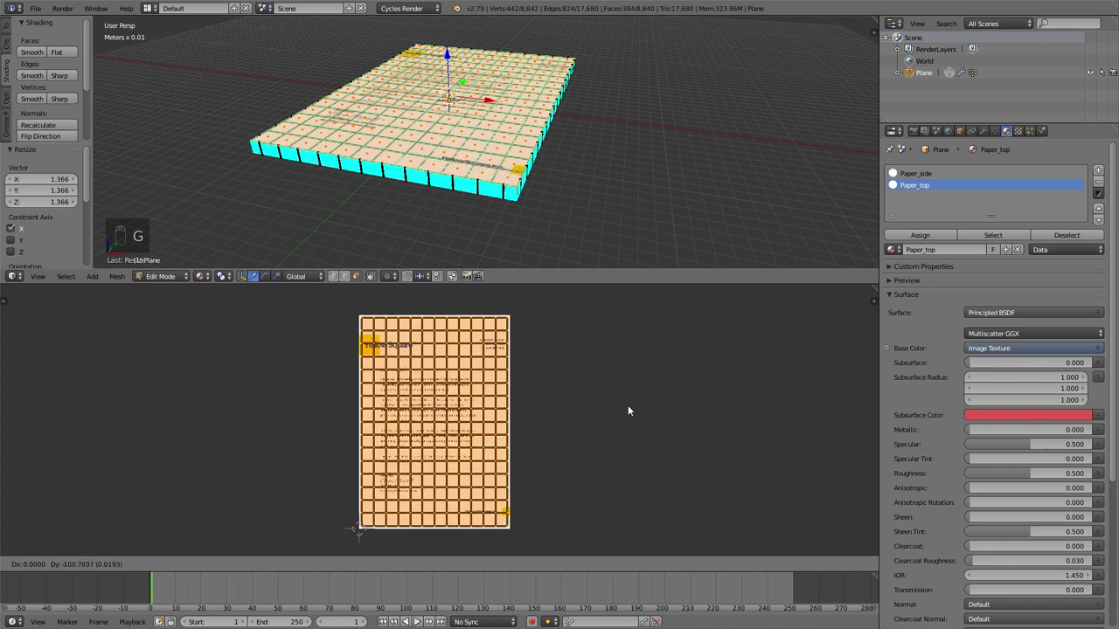
{"action": "left_click", "coordinate": [627, 402]}
{"action": "key", "text": "s"}
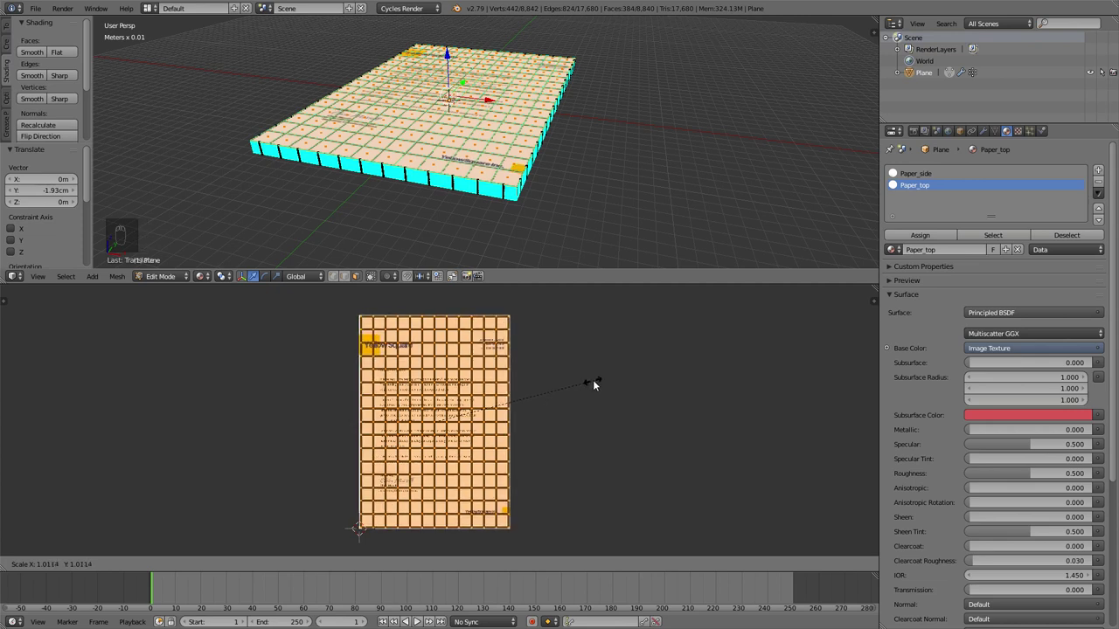
Leave Edit Mode and inspect how the letter sits on the stack's top
{"action": "middle_click_drag", "start_coordinate": [454, 131], "coordinate": [457, 168]}
{"action": "key", "text": "Tab"}
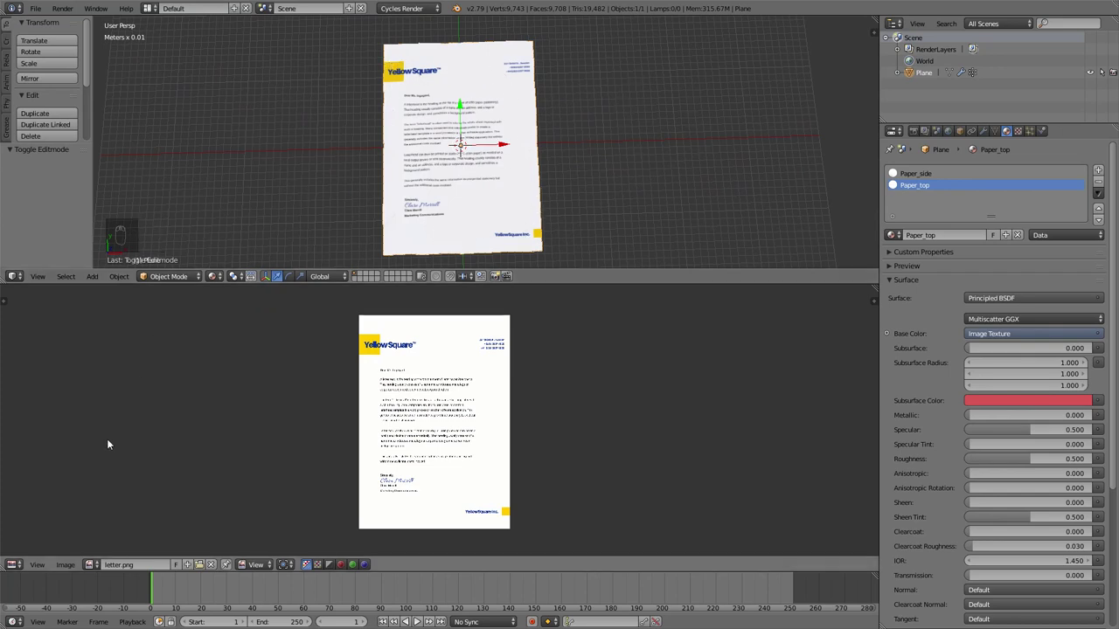
{"action": "middle_click_drag", "start_coordinate": [442, 218], "coordinate": [431, 200]}
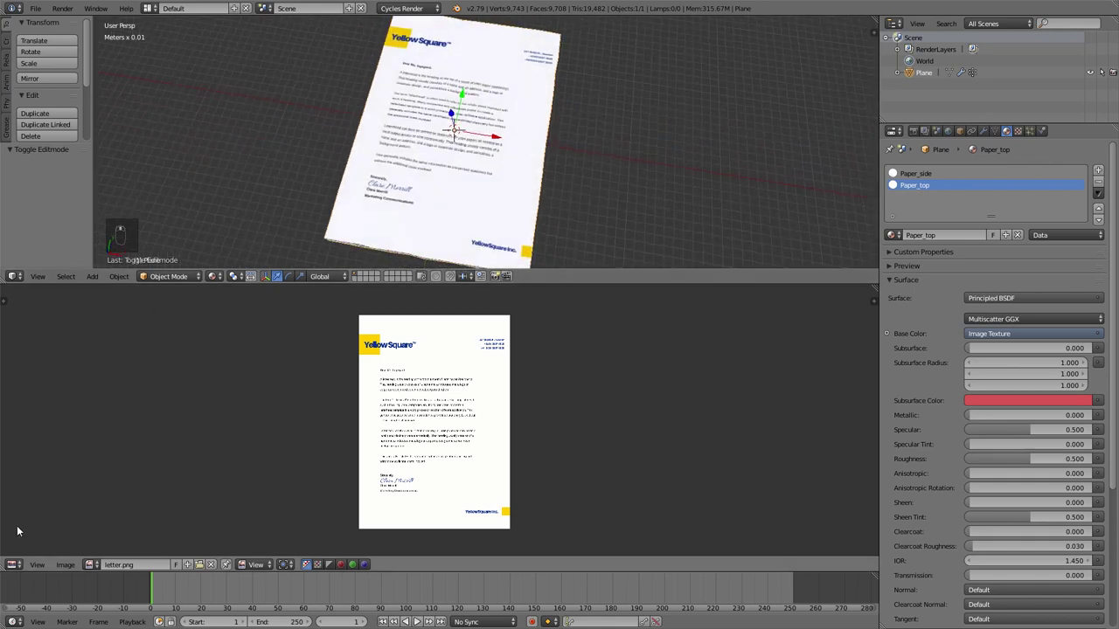
Switch the image area back to the Node Editor and move the letter's Image Texture node farther from the Principled BSDF
{"action": "left_click", "coordinate": [15, 565]}
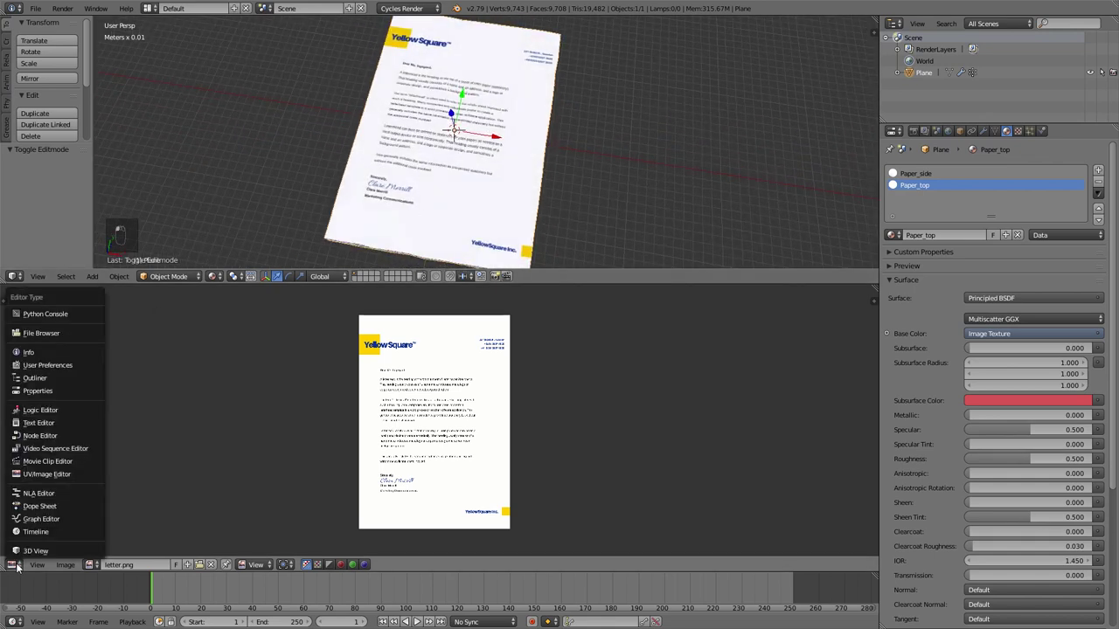
{"action": "left_click", "coordinate": [56, 436]}
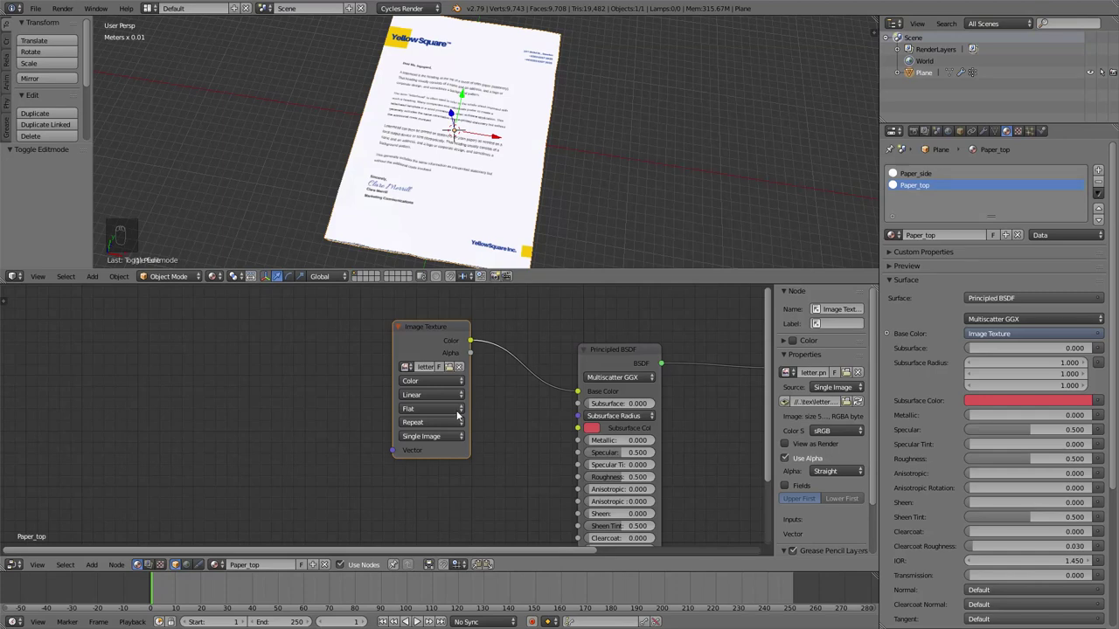
{"action": "scroll", "coordinate": [457, 417], "scroll_direction": "down", "scroll_amount": 1}
{"action": "left_click_drag", "start_coordinate": [425, 359], "coordinate": [272, 344]}
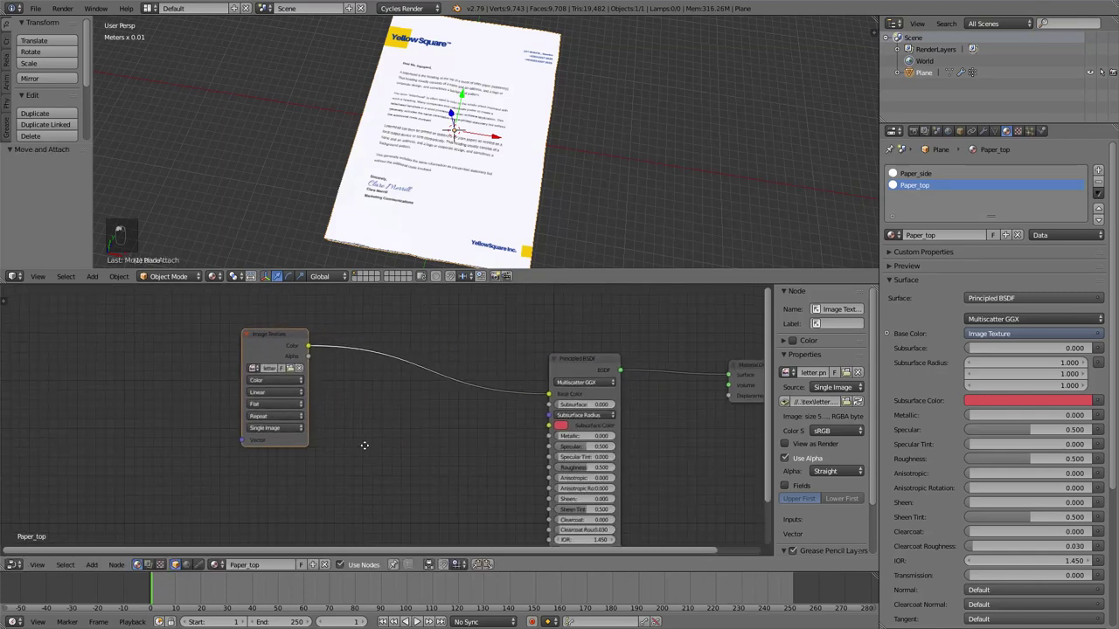
{"action": "scroll", "coordinate": [358, 429], "scroll_direction": "down", "scroll_amount": 1}
{"action": "left_click_drag", "start_coordinate": [249, 298], "coordinate": [306, 324]}
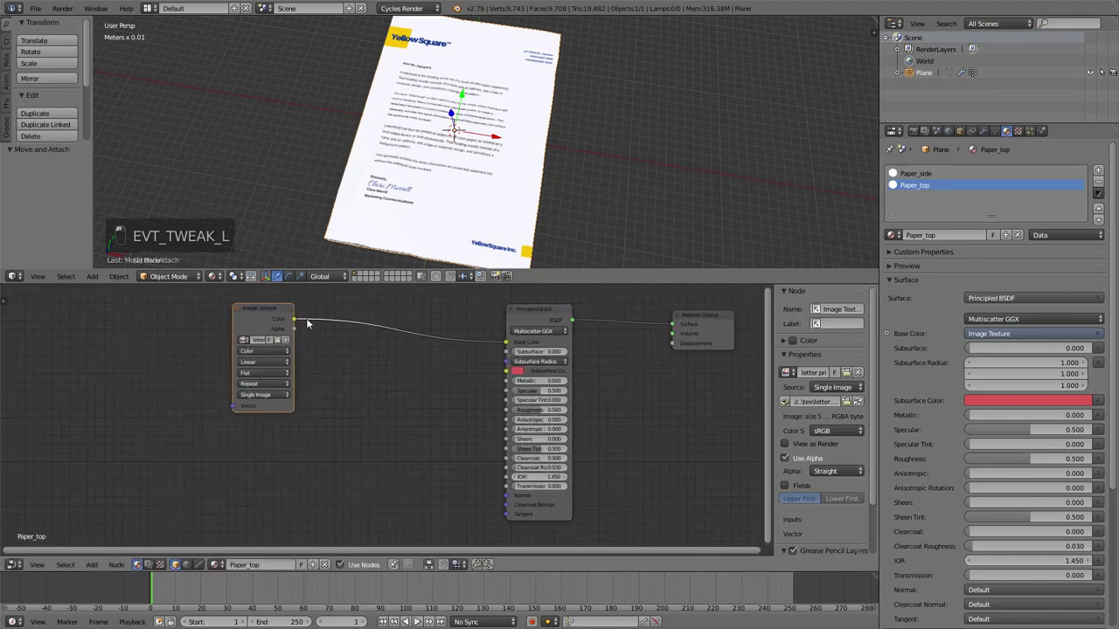
Add paper1_normal.png from the tex folder as an Image Texture node below the letter's texture and set it to Non-Color Data
{"action": "left_click", "coordinate": [127, 618]}
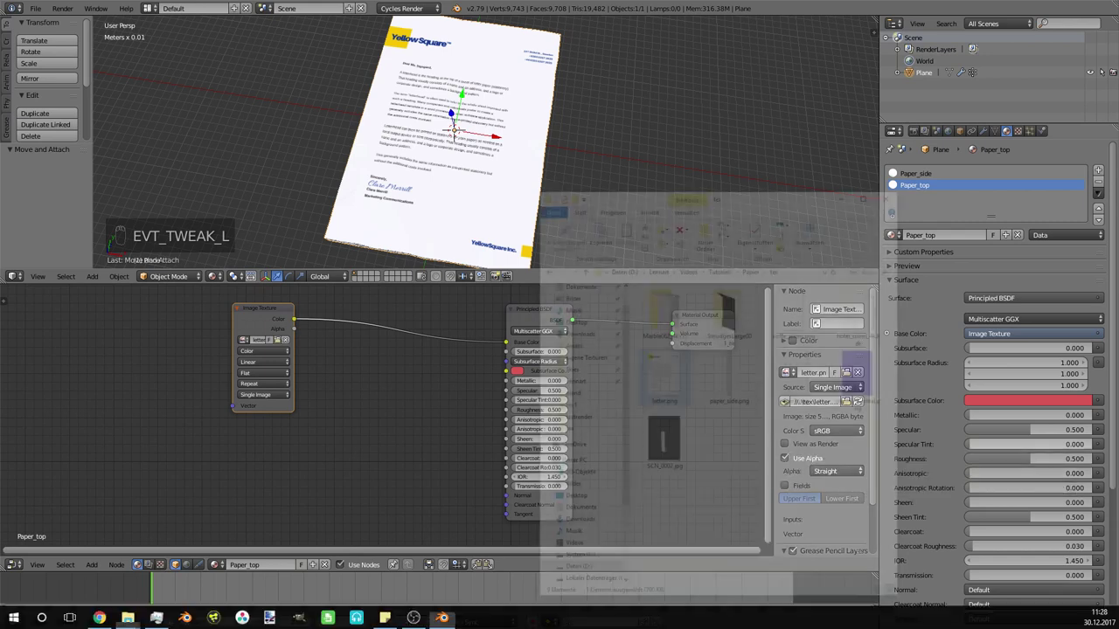
{"action": "left_click", "coordinate": [1005, 320]}
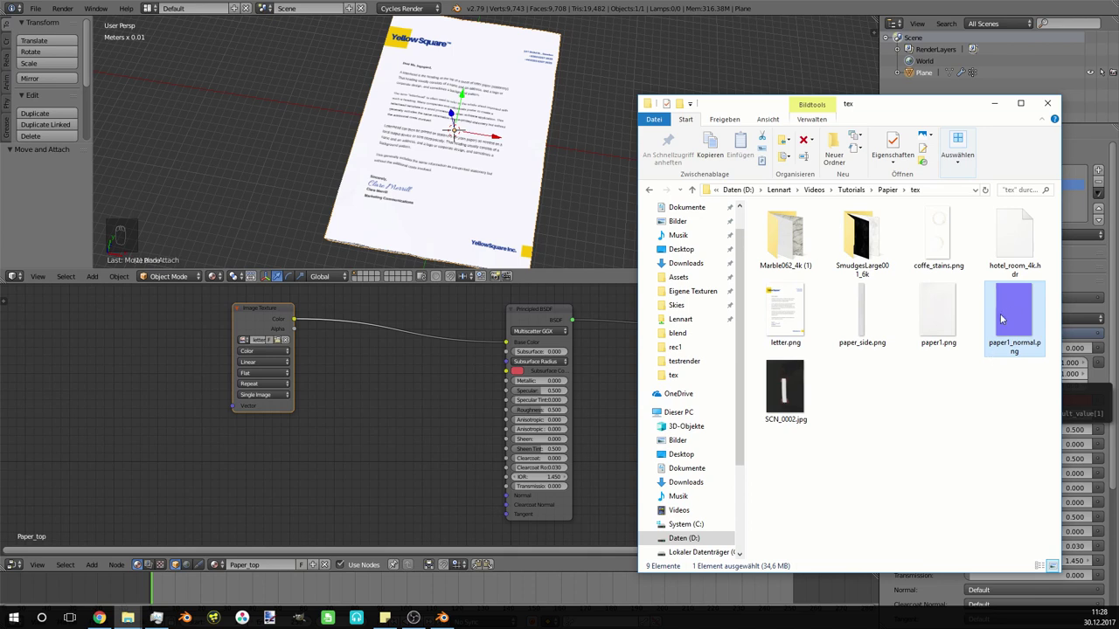
{"action": "left_click_drag", "start_coordinate": [1005, 334], "coordinate": [249, 443]}
{"action": "left_click_drag", "start_coordinate": [345, 448], "coordinate": [350, 444]}
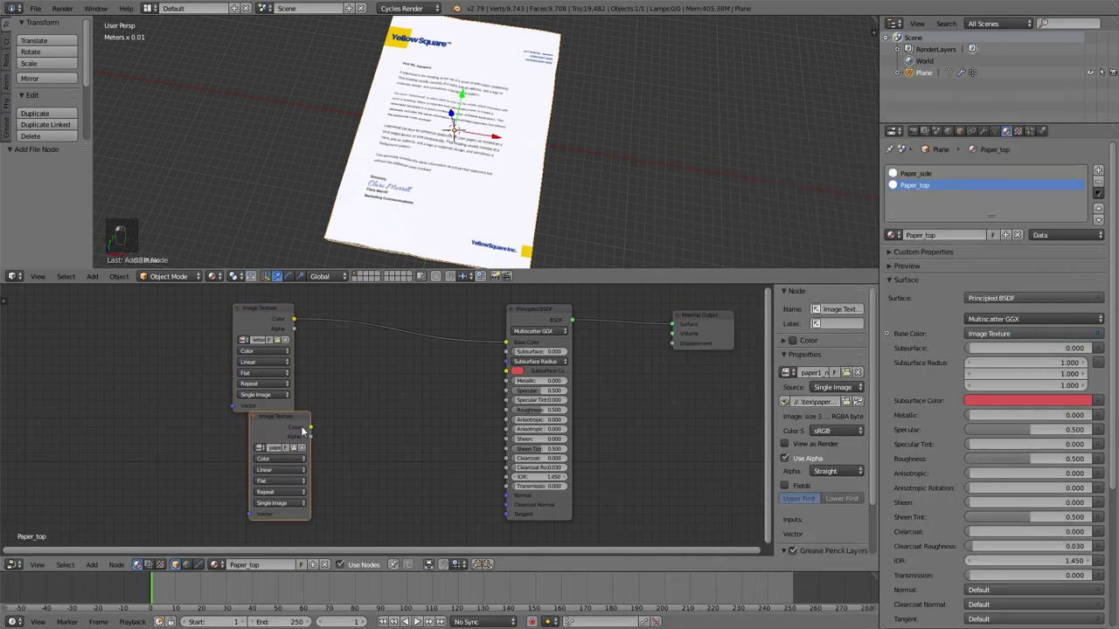
{"action": "left_click", "coordinate": [286, 430]}
{"action": "scroll", "coordinate": [330, 460], "scroll_direction": "up", "scroll_amount": 2}
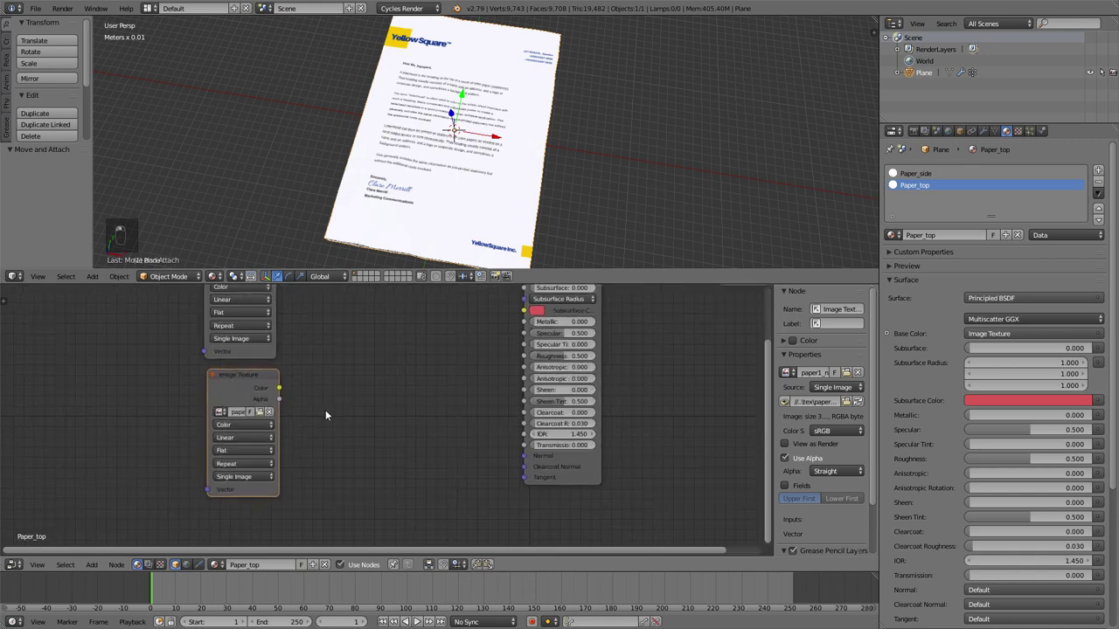
{"action": "left_click", "coordinate": [241, 428]}
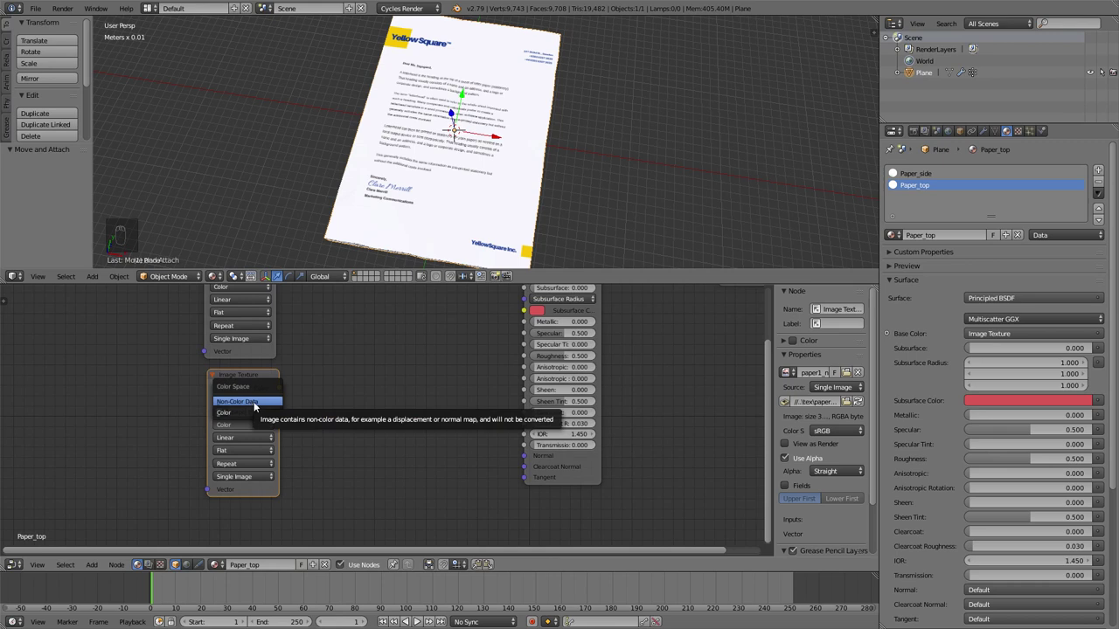
{"action": "left_click", "coordinate": [253, 402]}
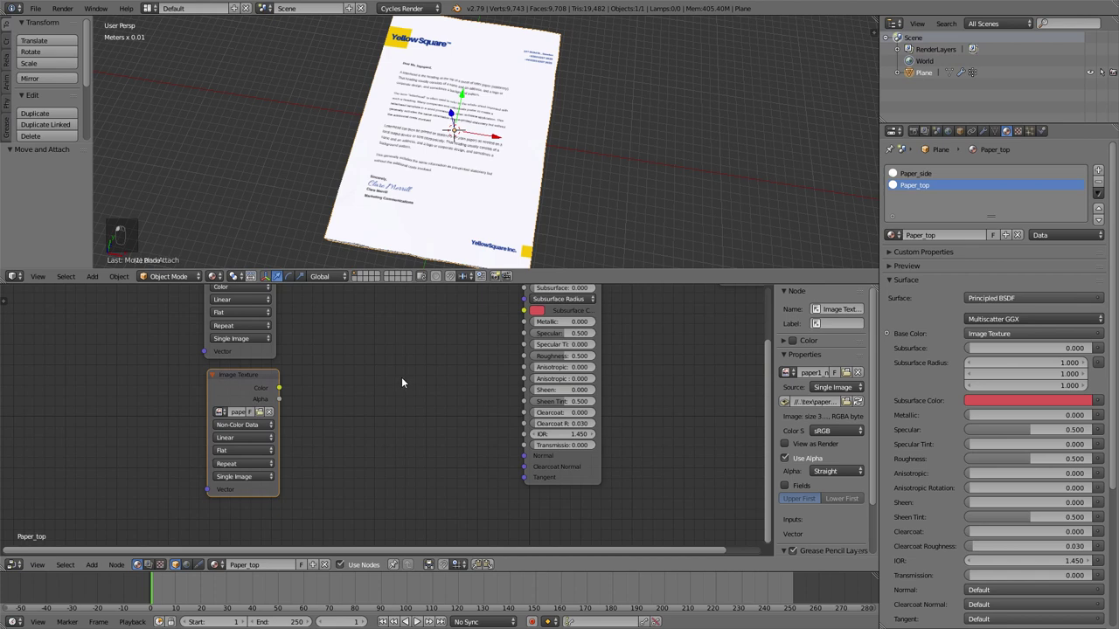
Add a Normal Map node linking the paper1_normal.png texture's Color to the Principled BSDF's Normal input
{"action": "key", "text": "shift+a"}
{"action": "mouse_move", "coordinate": [390, 412]}
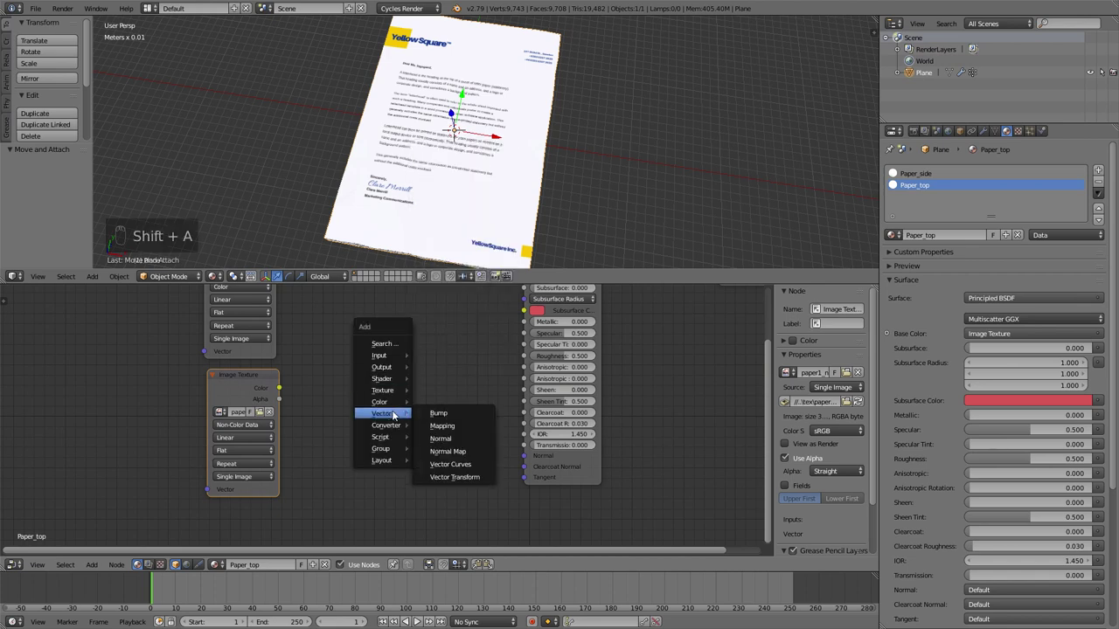
{"action": "left_click", "coordinate": [461, 453]}
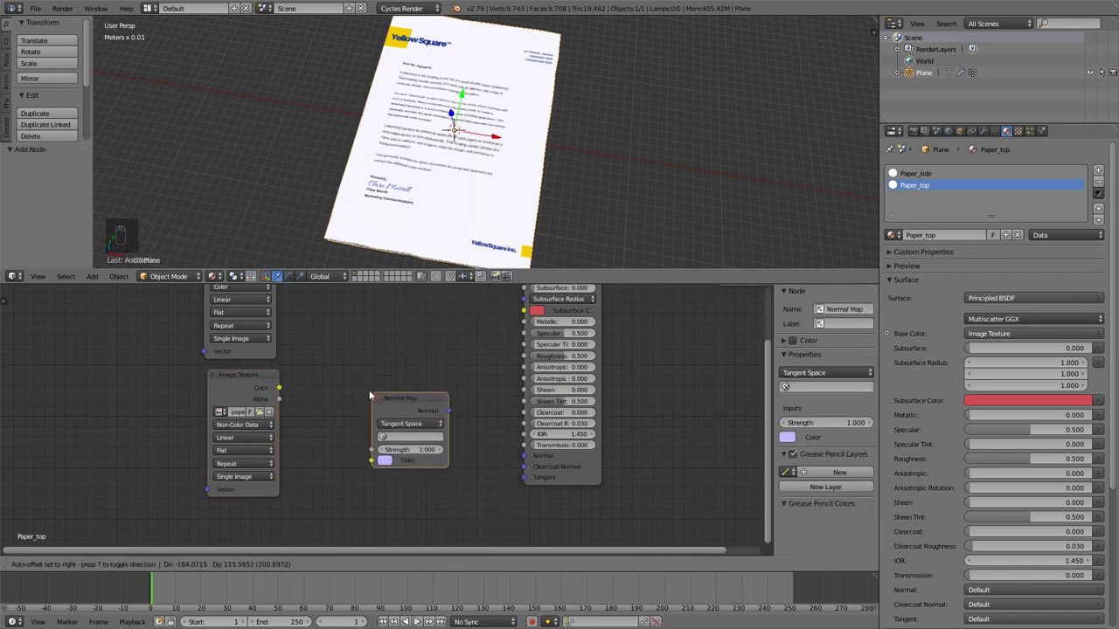
{"action": "left_click", "coordinate": [364, 386]}
{"action": "left_click_drag", "start_coordinate": [442, 406], "coordinate": [526, 456]}
{"action": "left_click_drag", "start_coordinate": [280, 388], "coordinate": [367, 456]}
Inspect the paper surface up close and set the Normal Map's strength to 2
{"action": "scroll", "coordinate": [440, 215], "scroll_direction": "up", "scroll_amount": 6}
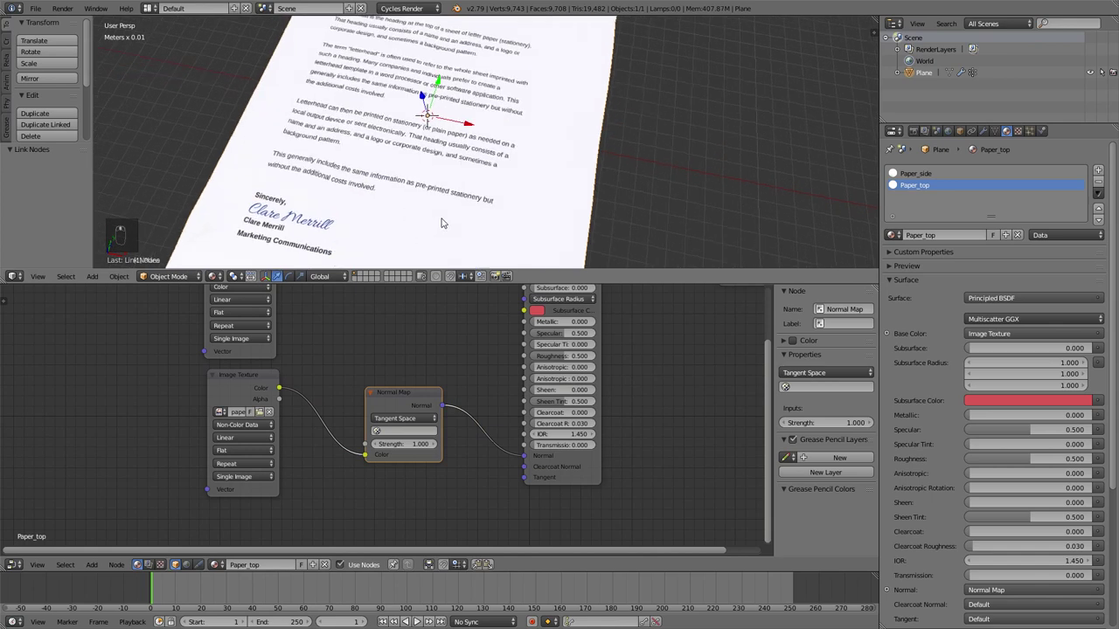
{"action": "scroll", "coordinate": [370, 166], "scroll_direction": "up", "scroll_amount": 6}
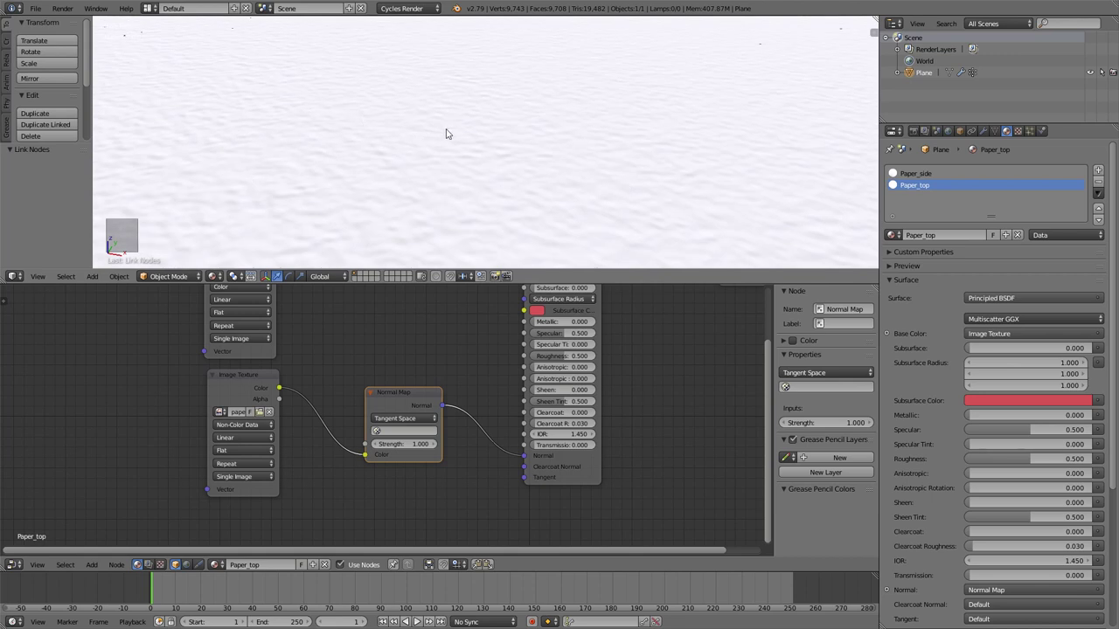
{"action": "middle_click_drag", "start_coordinate": [477, 146], "coordinate": [487, 156]}
{"action": "middle_click_drag", "start_coordinate": [444, 186], "coordinate": [470, 174]}
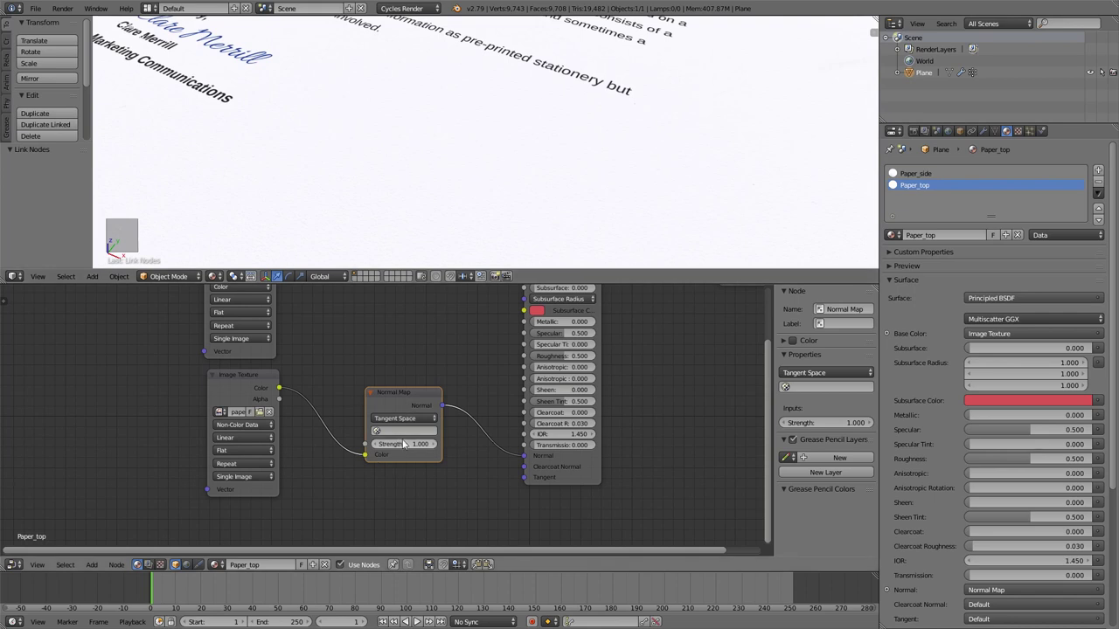
{"action": "left_click", "coordinate": [407, 447]}
{"action": "type", "text": "2"}
{"action": "key", "text": "Return"}
Try a Normal Map strength of 5 and examine the paper's surface up close
{"action": "scroll", "coordinate": [419, 187], "scroll_direction": "up", "scroll_amount": 5}
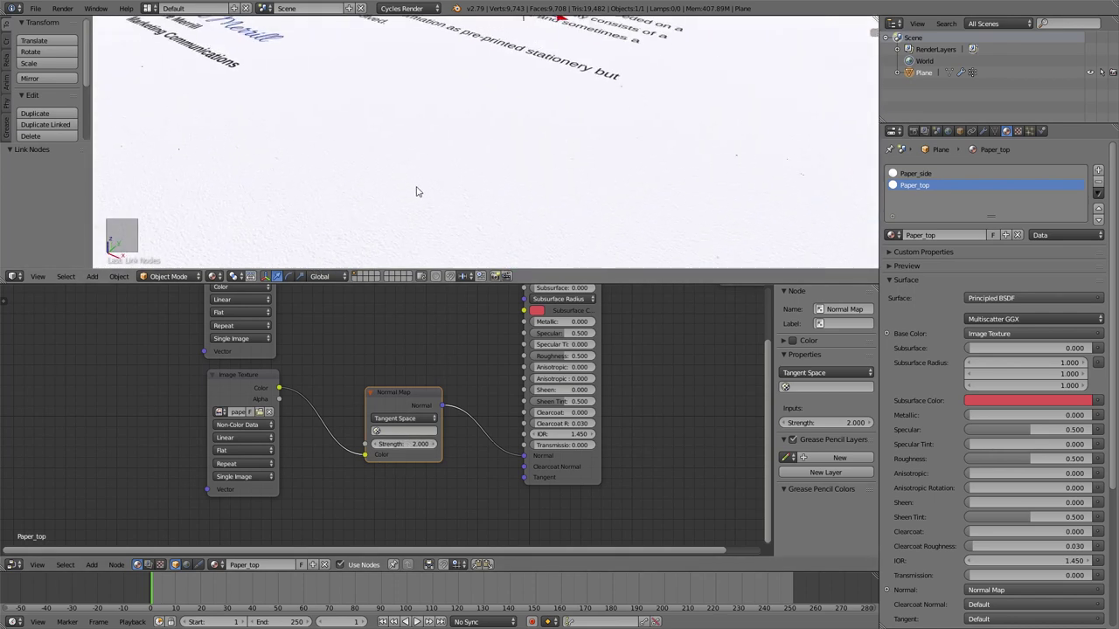
{"action": "left_click", "coordinate": [402, 443]}
{"action": "type", "text": "5"}
{"action": "key", "text": "Return"}
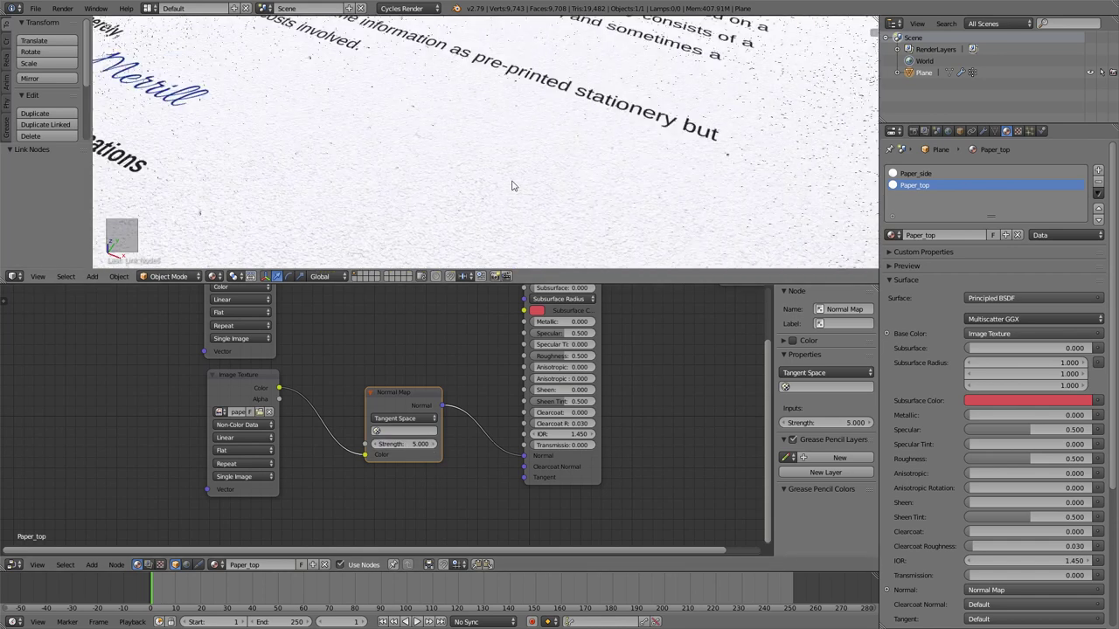
{"action": "scroll", "coordinate": [513, 185], "scroll_direction": "up", "scroll_amount": 3}
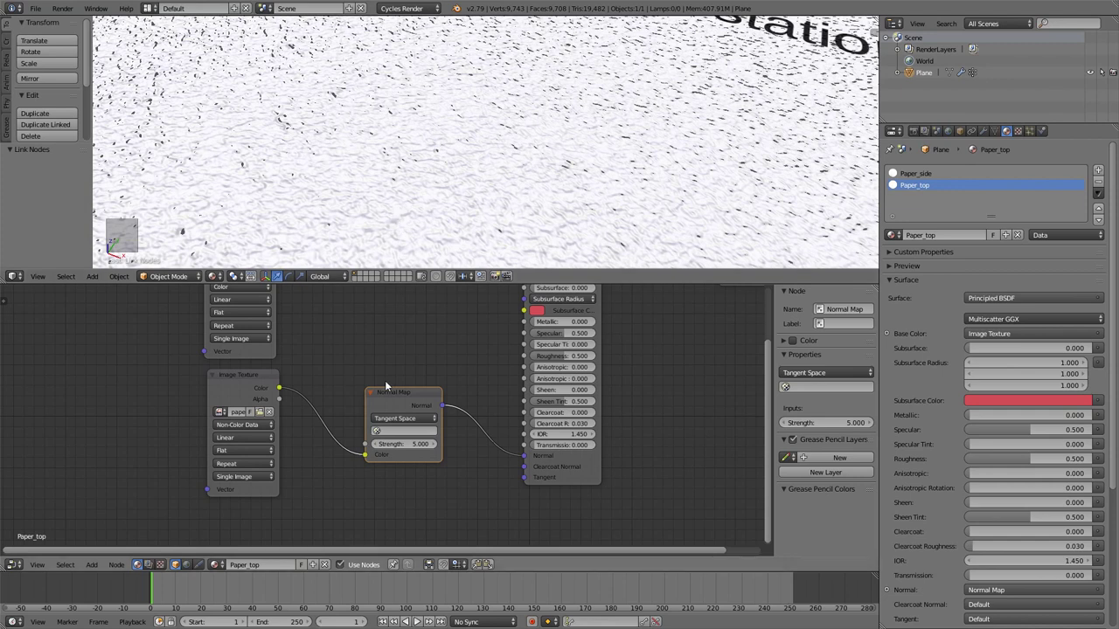
Set the Normal Map's strength back to 2 and check the whole stack
{"action": "left_click", "coordinate": [408, 443]}
{"action": "type", "text": "2"}
{"action": "key", "text": "Return"}
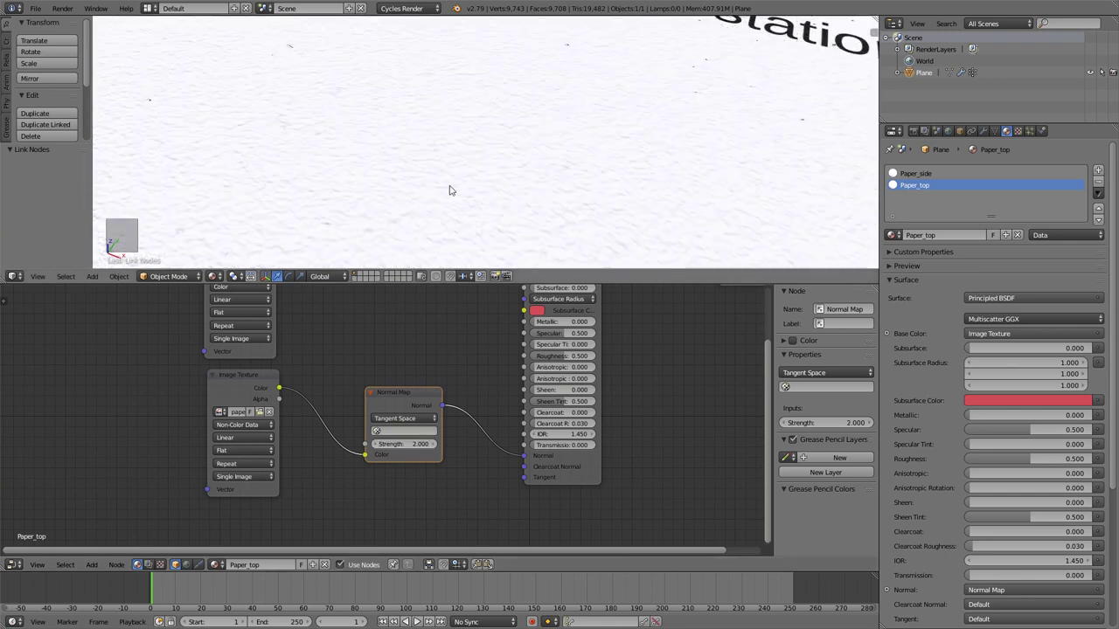
{"action": "scroll", "coordinate": [469, 182], "scroll_direction": "down", "scroll_amount": 4}
{"action": "middle_click_drag", "start_coordinate": [475, 161], "coordinate": [495, 121]}
{"action": "scroll", "coordinate": [458, 148], "scroll_direction": "down", "scroll_amount": 4}
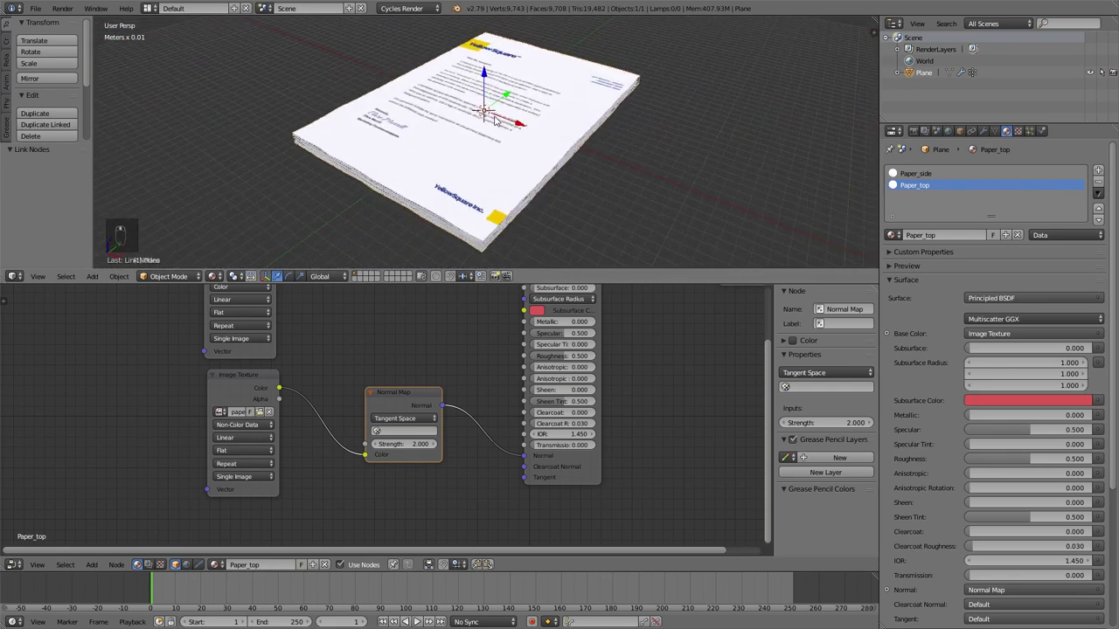
Set the Paper_top Principled BSDF's roughness to 0.75 and check the stack's appearance
{"action": "left_click", "coordinate": [565, 356]}
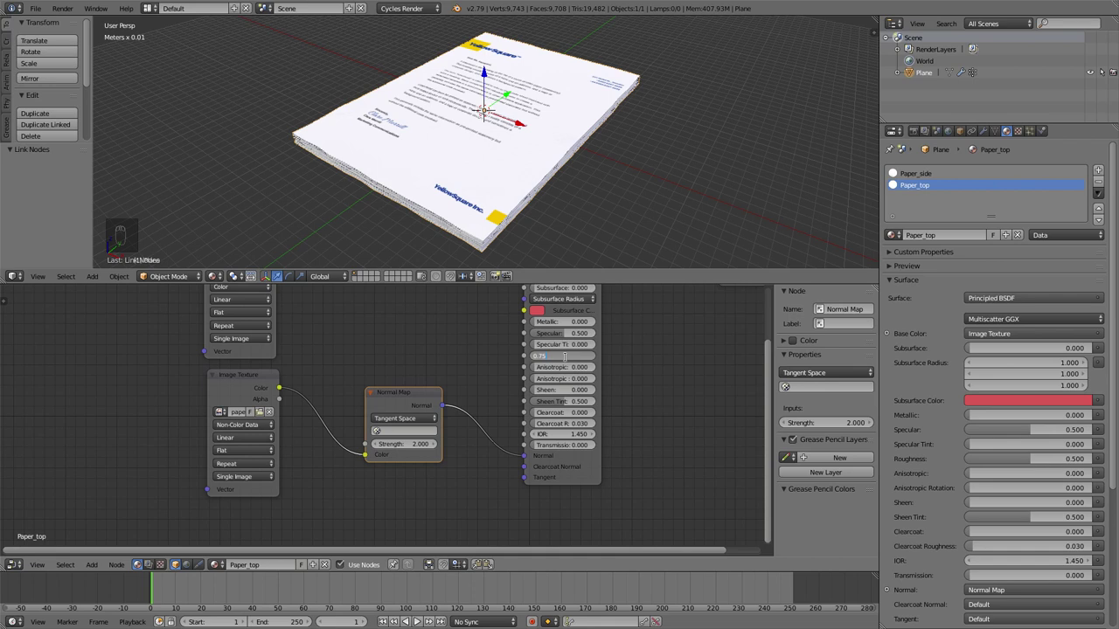
{"action": "type", "text": "0.75"}
{"action": "key", "text": "Return"}
{"action": "middle_click_drag", "start_coordinate": [489, 157], "coordinate": [469, 129]}
{"action": "scroll", "coordinate": [470, 128], "scroll_direction": "up", "scroll_amount": 1}
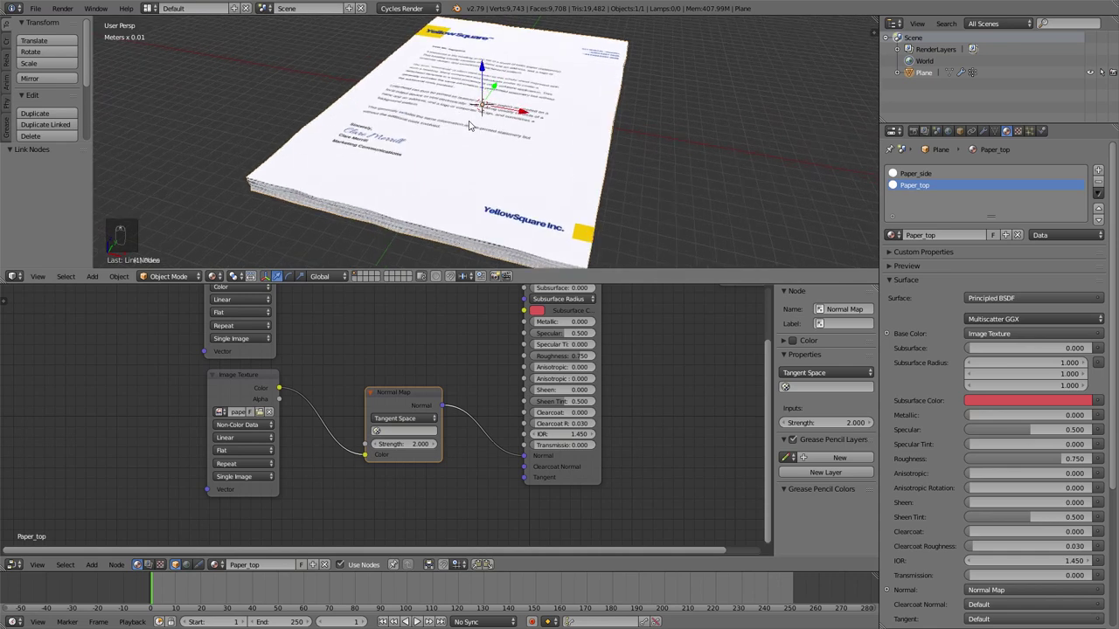
{"action": "middle_click_drag", "start_coordinate": [481, 136], "coordinate": [624, 116]}
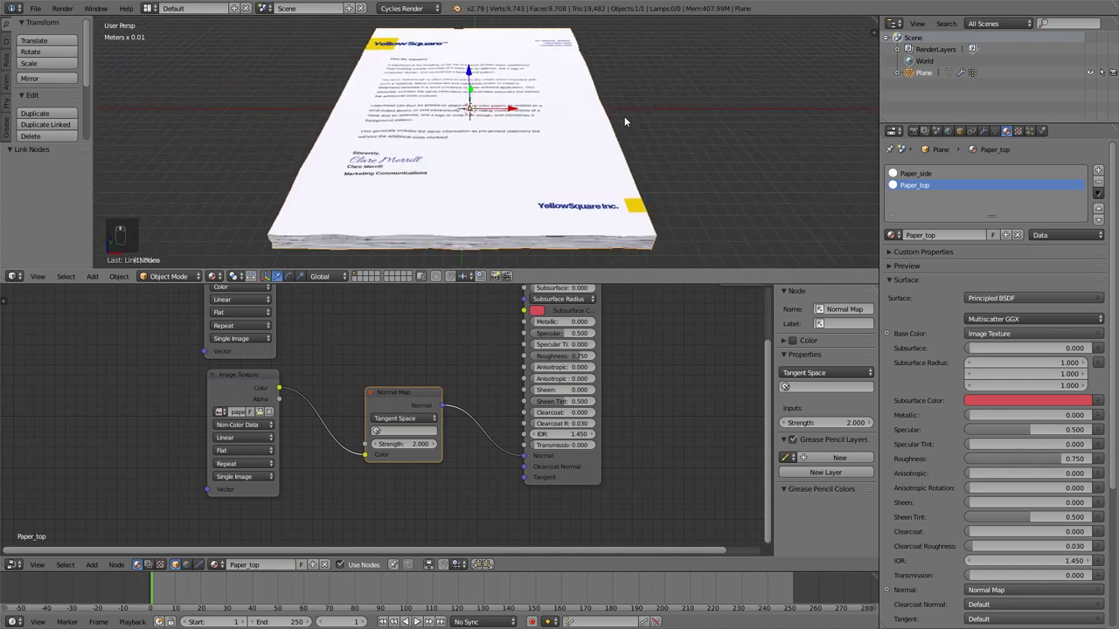
{"action": "scroll", "coordinate": [400, 83], "scroll_direction": "down", "scroll_amount": 2}
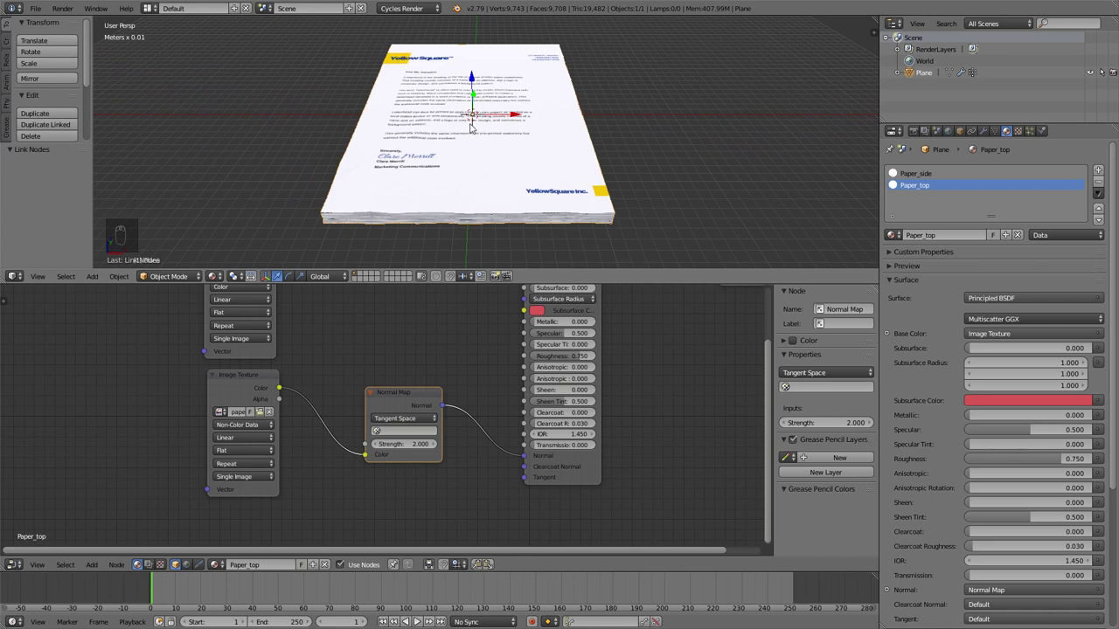
In Edit Mode, select all top faces of the stack by picking one face and selecting similar normals
{"action": "middle_click_drag", "start_coordinate": [557, 166], "coordinate": [630, 116]}
{"action": "key", "text": "Tab"}
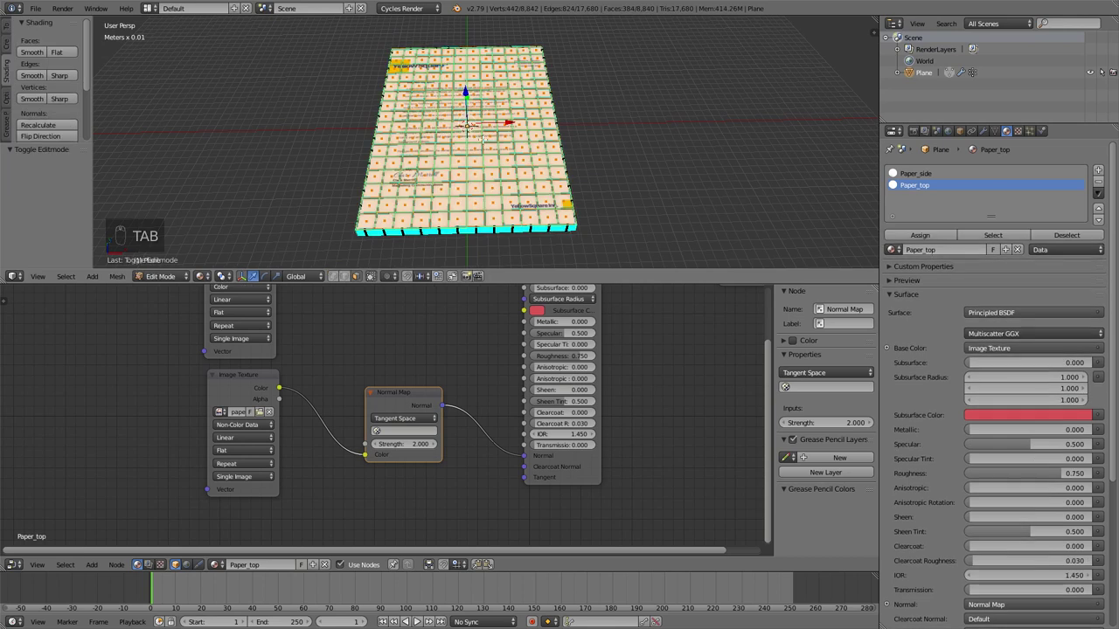
{"action": "scroll", "coordinate": [477, 149], "scroll_direction": "up", "scroll_amount": 5}
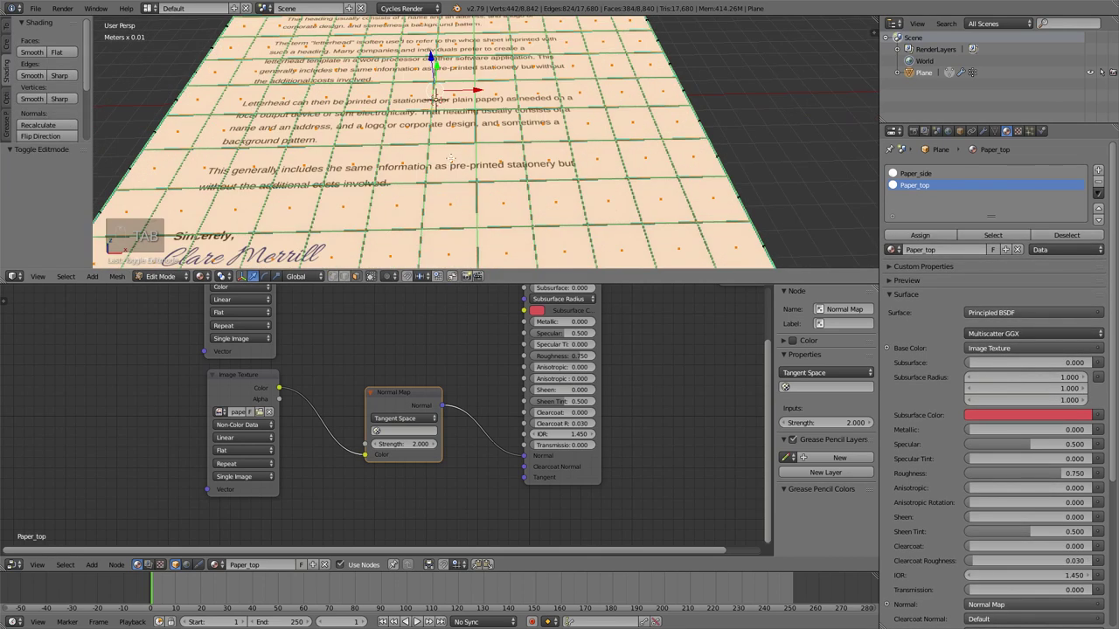
{"action": "right_click", "coordinate": [451, 158]}
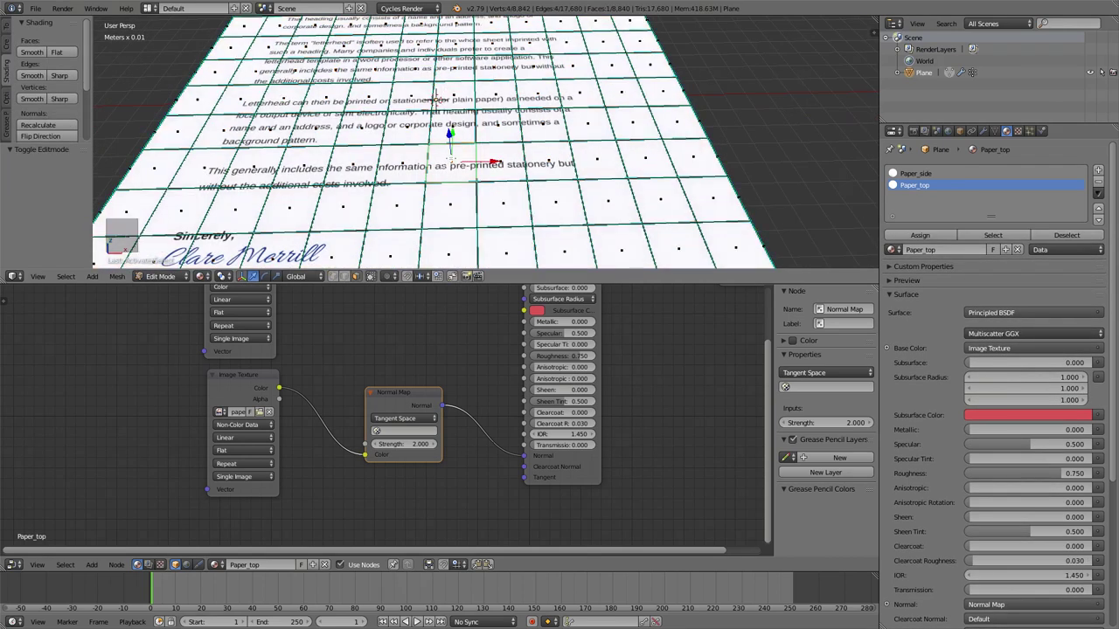
{"action": "key", "text": "shift+g"}
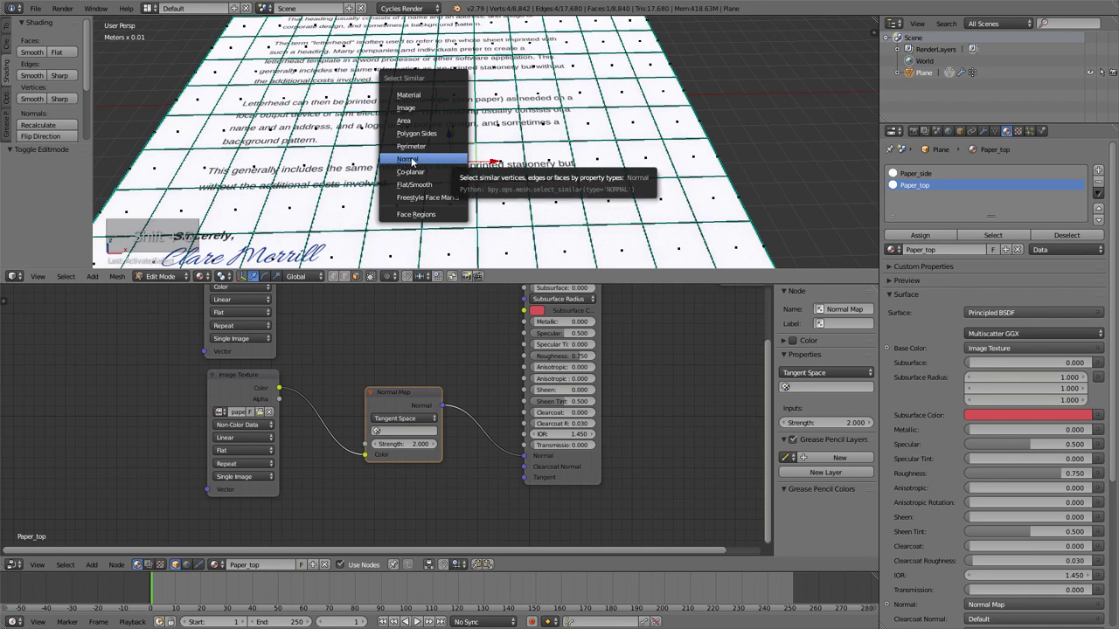
{"action": "left_click", "coordinate": [412, 160]}
{"action": "scroll", "coordinate": [483, 179], "scroll_direction": "down", "scroll_amount": 6}
{"action": "middle_click_drag", "start_coordinate": [484, 177], "coordinate": [527, 160]}
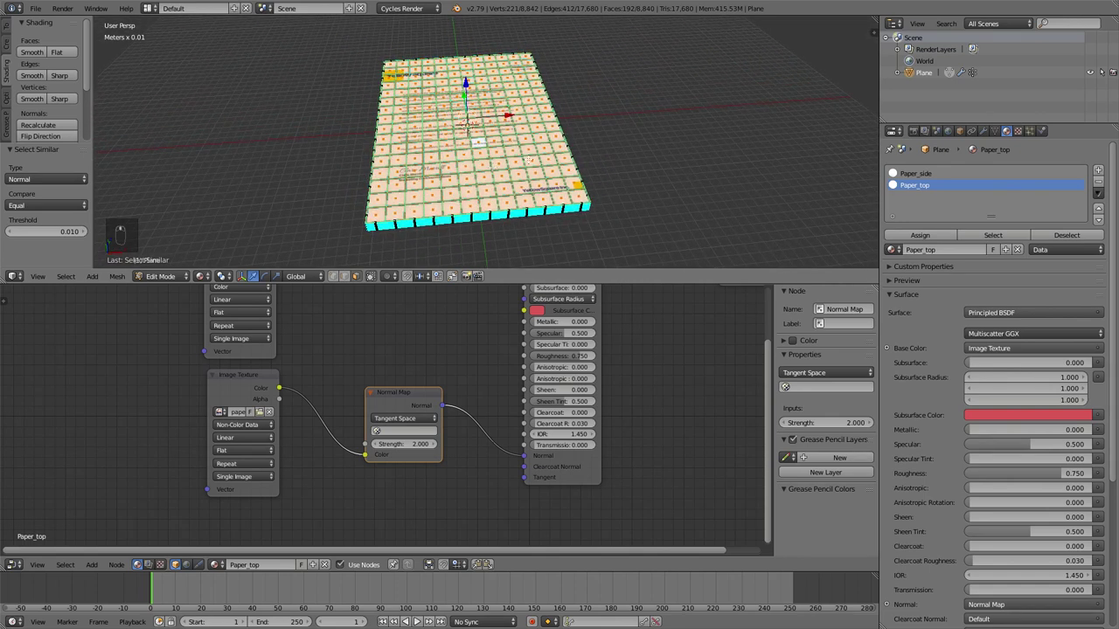
Duplicate the selected top faces and raise the copy about 0.77 mm along Z
{"action": "scroll", "coordinate": [615, 155], "scroll_direction": "up", "scroll_amount": 2}
{"action": "middle_click_drag", "start_coordinate": [615, 155], "coordinate": [606, 128]}
{"action": "scroll", "coordinate": [607, 129], "scroll_direction": "up", "scroll_amount": 3}
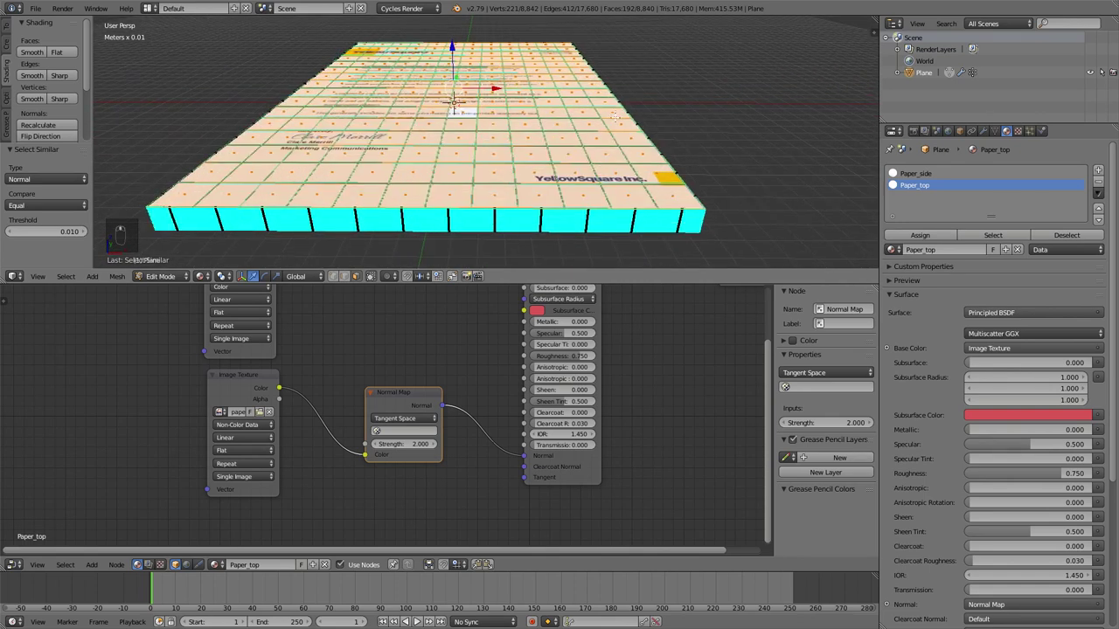
{"action": "key", "text": "shift+d"}
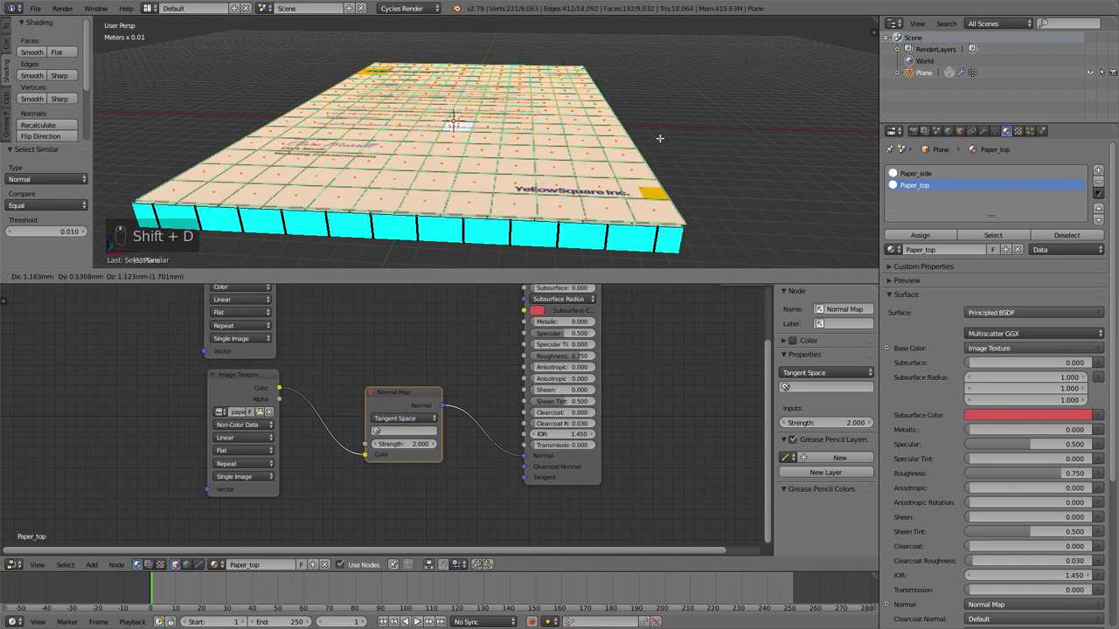
{"action": "key", "text": "z"}
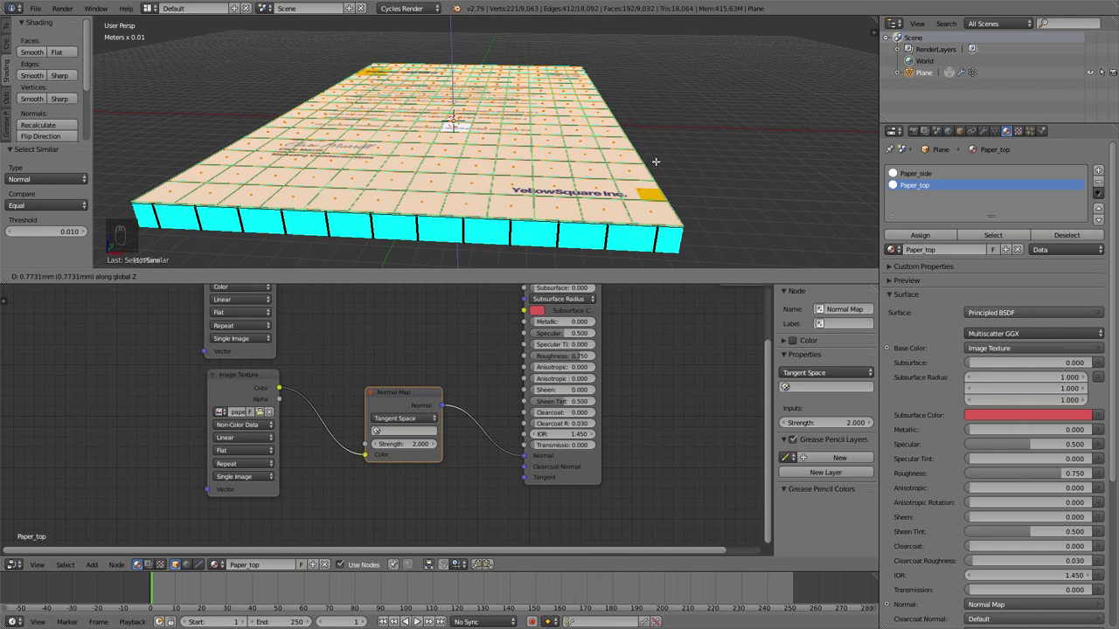
{"action": "left_click", "coordinate": [656, 161]}
Rotate the duplicated sheet about -4.57° around Z, leave Edit Mode and inspect the loose top sheet
{"action": "key", "text": "r"}
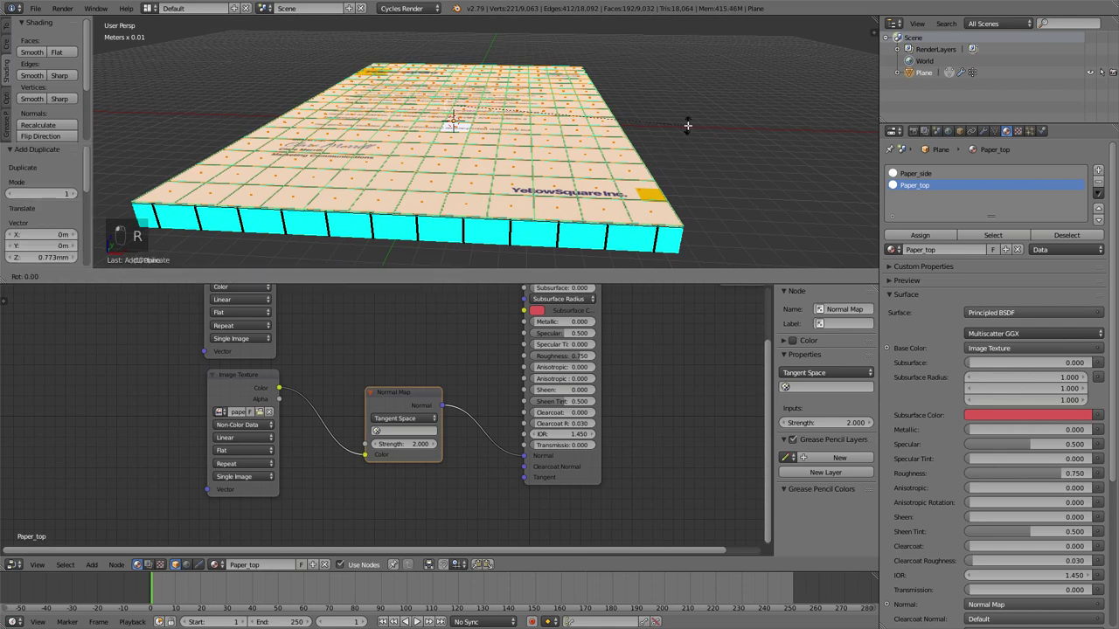
{"action": "key", "text": "z"}
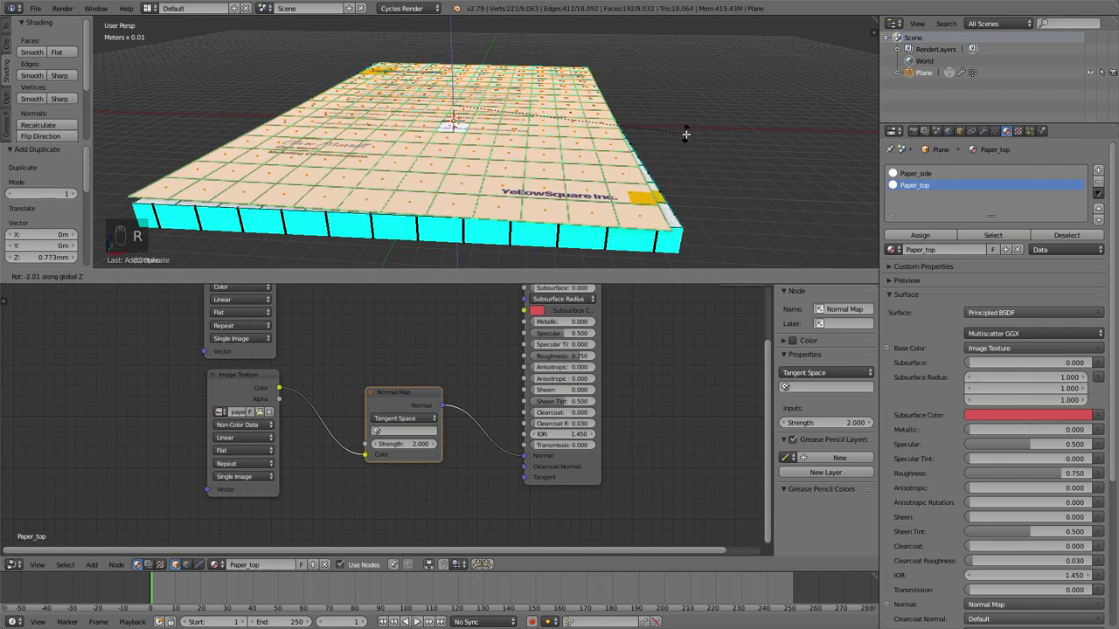
{"action": "left_click", "coordinate": [684, 141]}
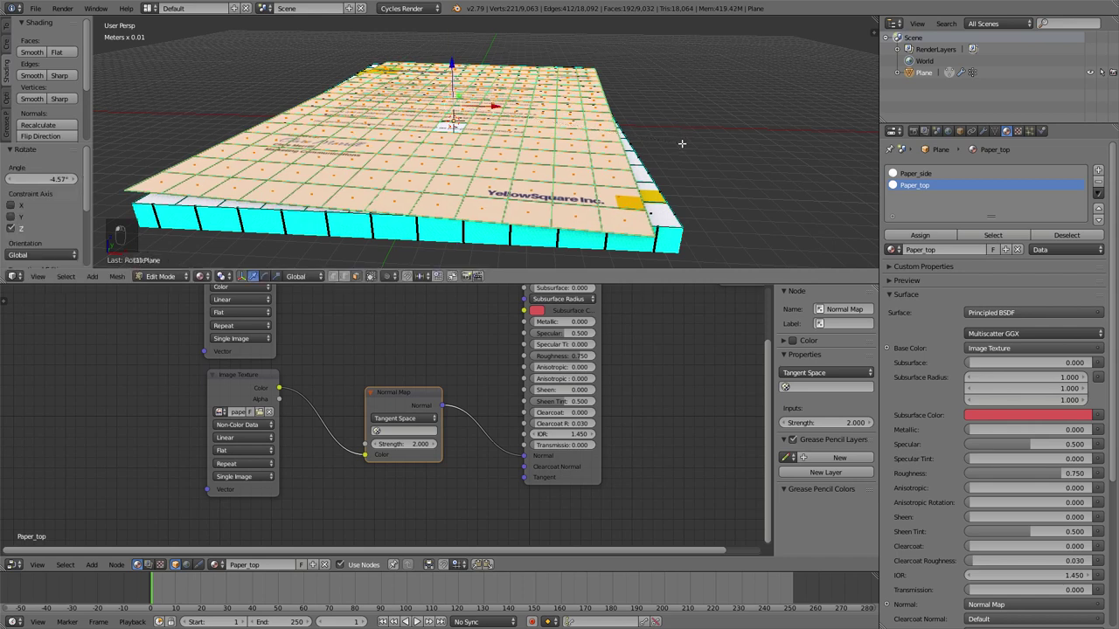
{"action": "key", "text": "Tab"}
{"action": "middle_click_drag", "start_coordinate": [683, 149], "coordinate": [421, 176]}
{"action": "middle_click_drag", "start_coordinate": [471, 140], "coordinate": [477, 140]}
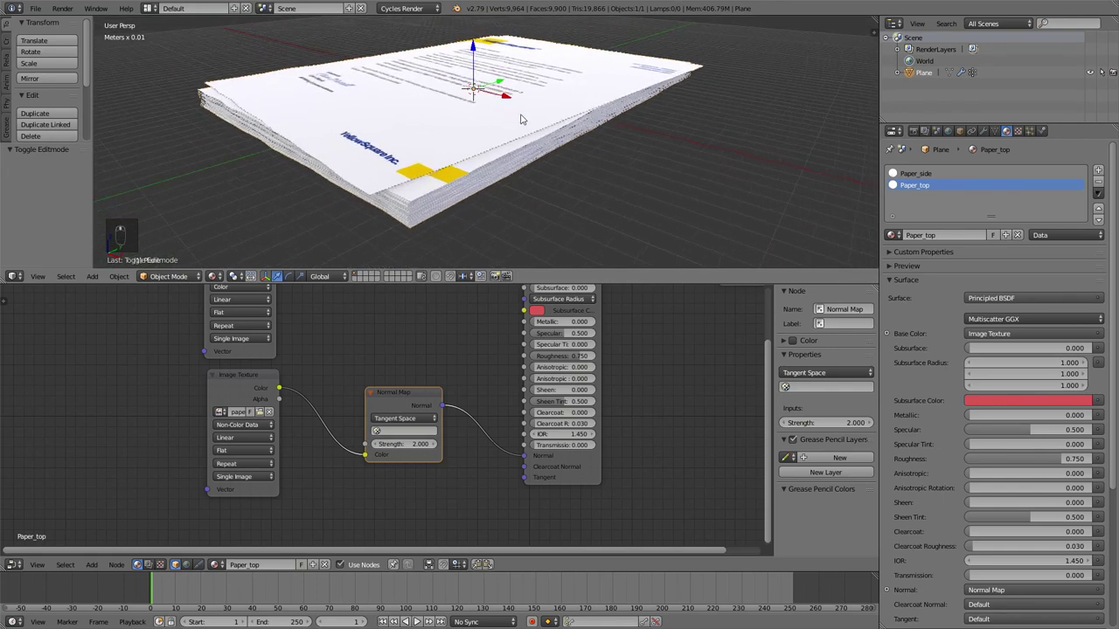
In Edit Mode, duplicate the loose top sheet and lower the copy about 7.08 mm along Z into the stack
{"action": "key", "text": "Tab"}
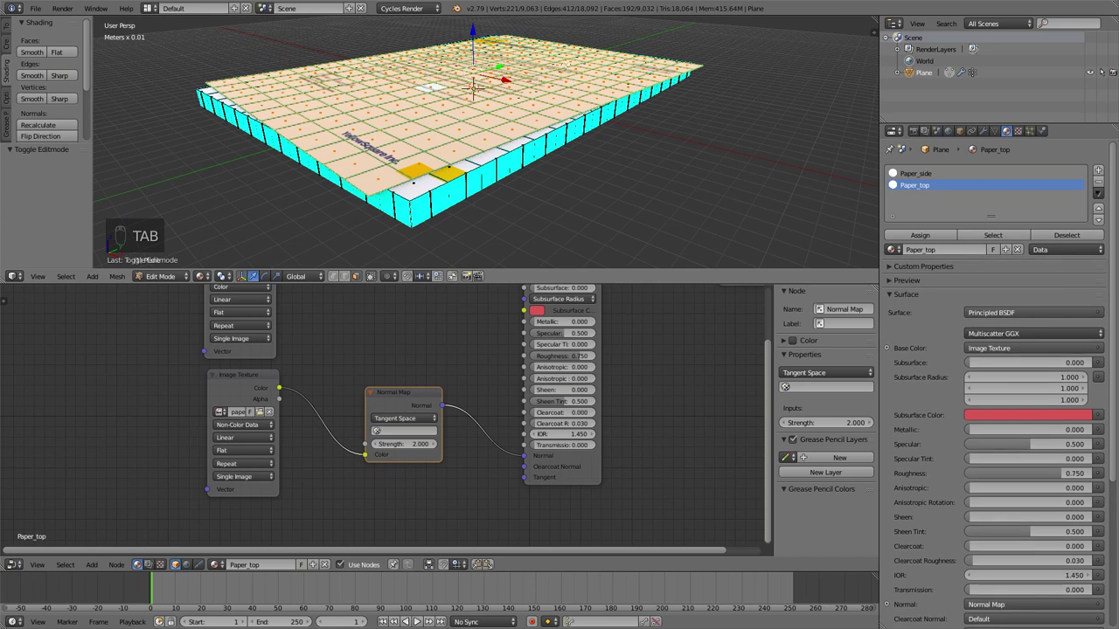
{"action": "middle_click_drag", "start_coordinate": [526, 98], "coordinate": [546, 86]}
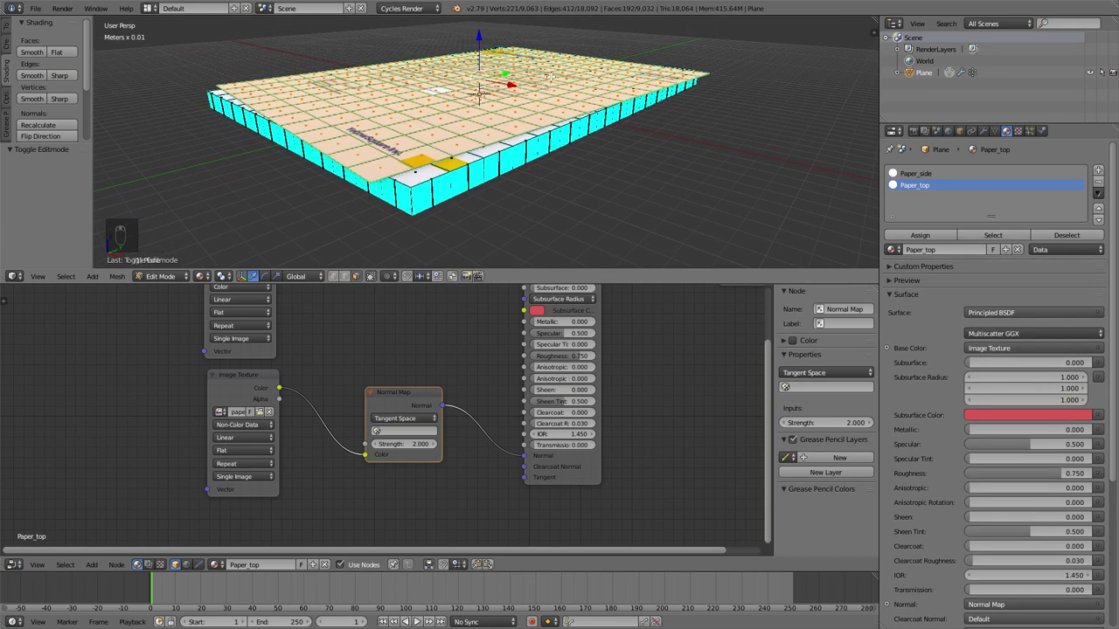
{"action": "key", "text": "shift+d"}
{"action": "key", "text": "z"}
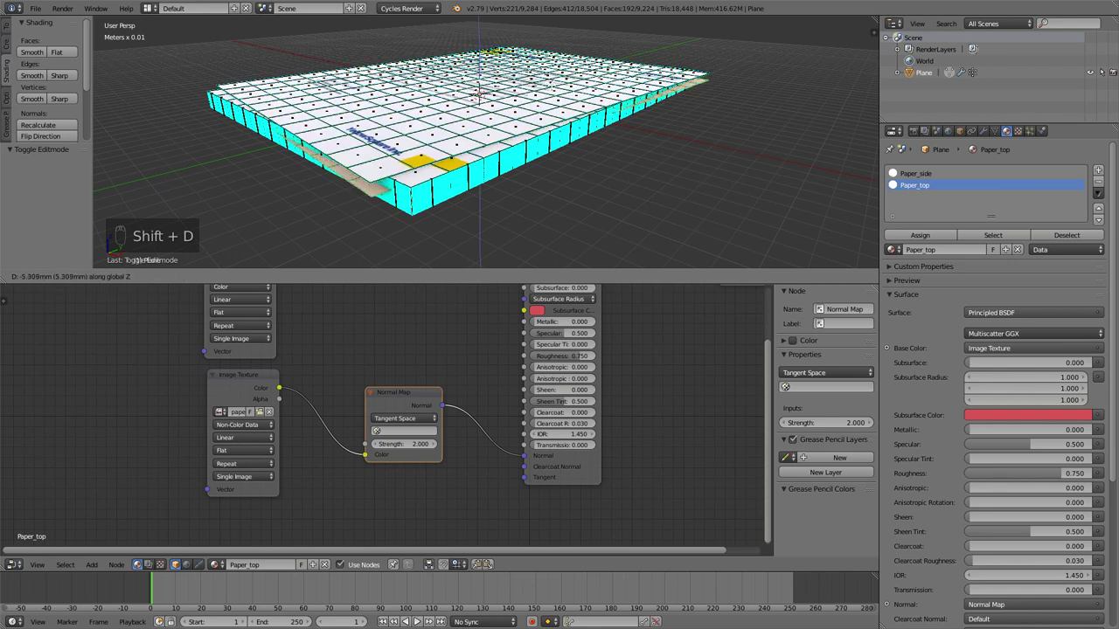
{"action": "left_click", "coordinate": [600, 122]}
Rotate the lowered sheet about 7.51° around Z and shift it horizontally by about -4.34 mm in X and -3.96 mm in Y
{"action": "key", "text": "r"}
{"action": "key", "text": "z"}
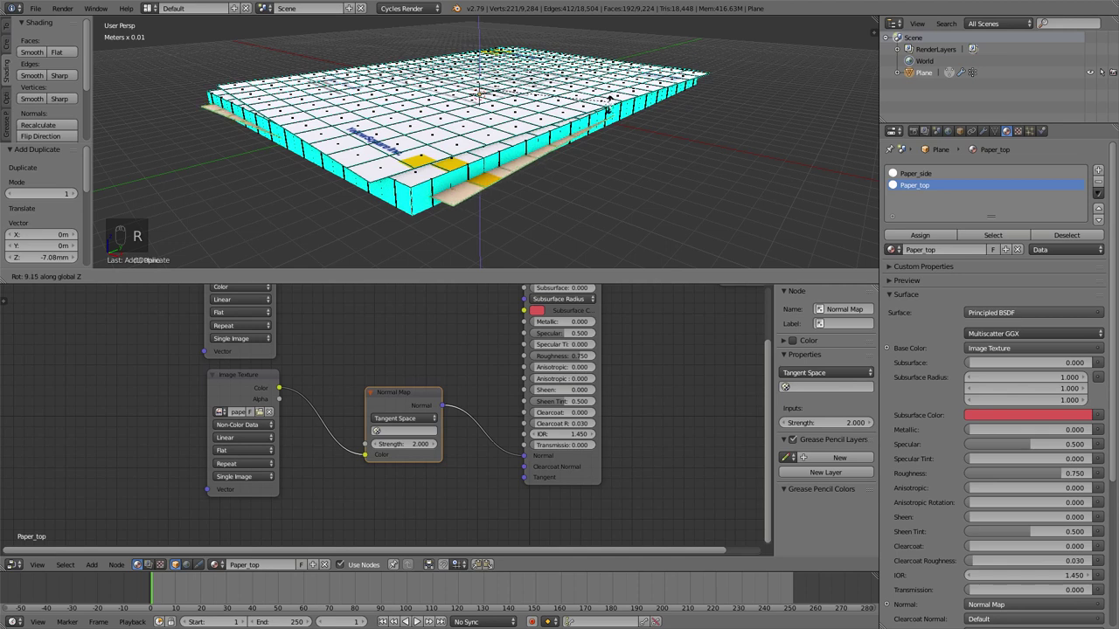
{"action": "left_click", "coordinate": [610, 105]}
{"action": "key", "text": "g"}
{"action": "key", "text": "shift+z"}
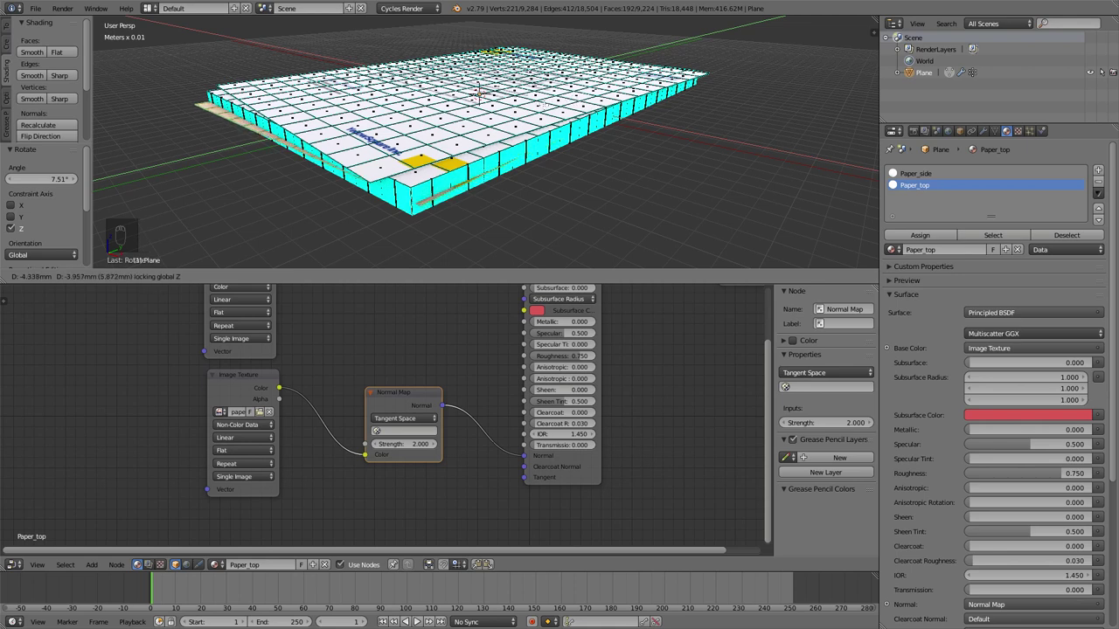
{"action": "key", "text": "Return"}
{"action": "middle_click_drag", "start_coordinate": [481, 139], "coordinate": [568, 105]}
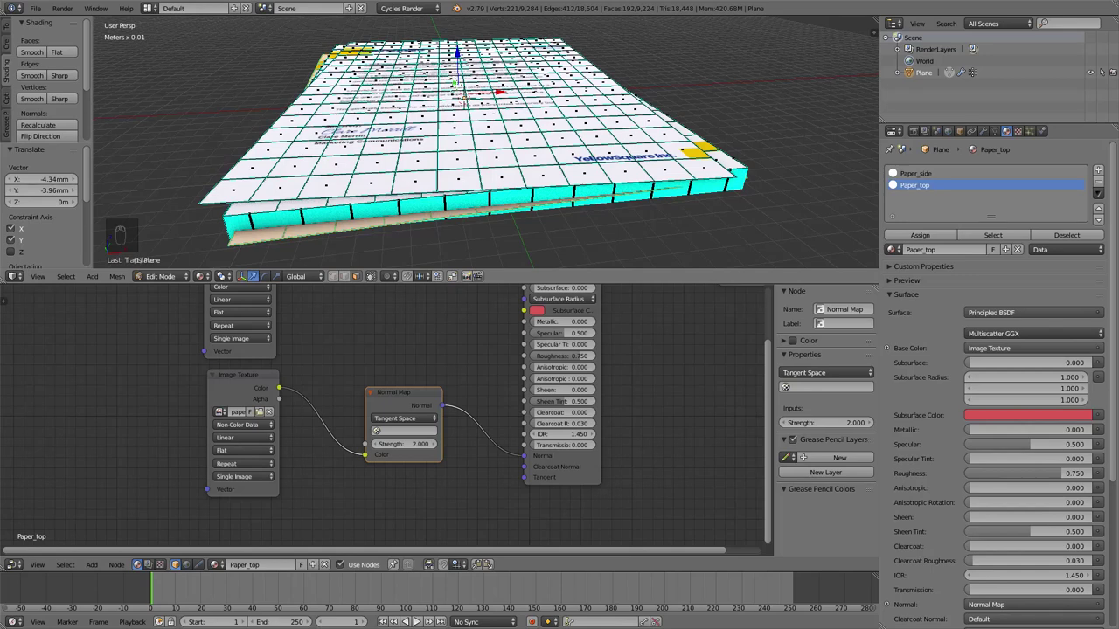
Leave Edit Mode and inspect the stack's protruding sheets in textured and rendered view, then return to solid view
{"action": "key", "text": "Tab"}
{"action": "mouse_move", "coordinate": [414, 194]}
{"action": "middle_mouse_down"}
{"action": "mouse_move", "coordinate": [454, 179]}
{"action": "mouse_move", "coordinate": [492, 183]}
{"action": "mouse_move", "coordinate": [491, 195]}
{"action": "mouse_move", "coordinate": [410, 176]}
{"action": "middle_mouse_up"}
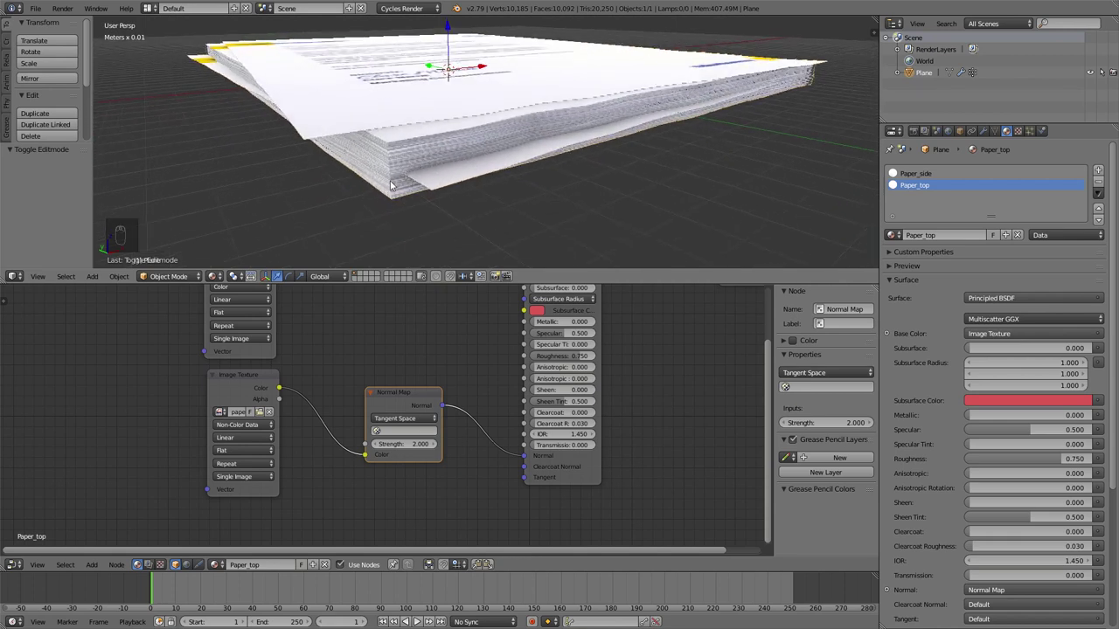
{"action": "middle_click_drag", "start_coordinate": [549, 176], "coordinate": [469, 202]}
{"action": "middle_click_drag", "start_coordinate": [475, 192], "coordinate": [469, 155]}
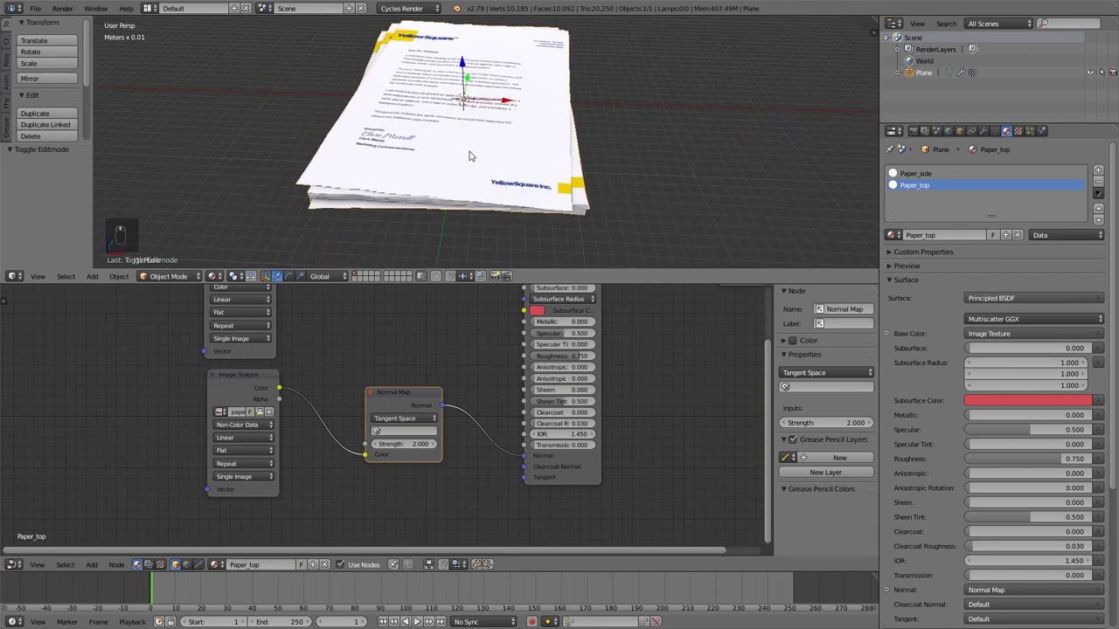
{"action": "key", "text": "shift+z"}
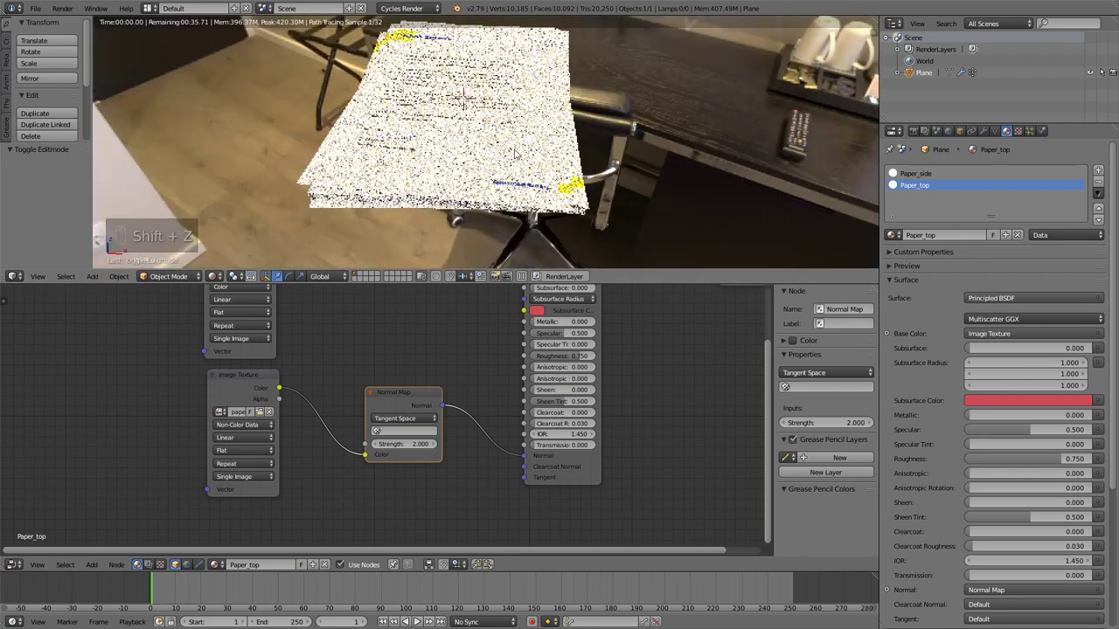
{"action": "middle_click_drag", "start_coordinate": [514, 153], "coordinate": [468, 142]}
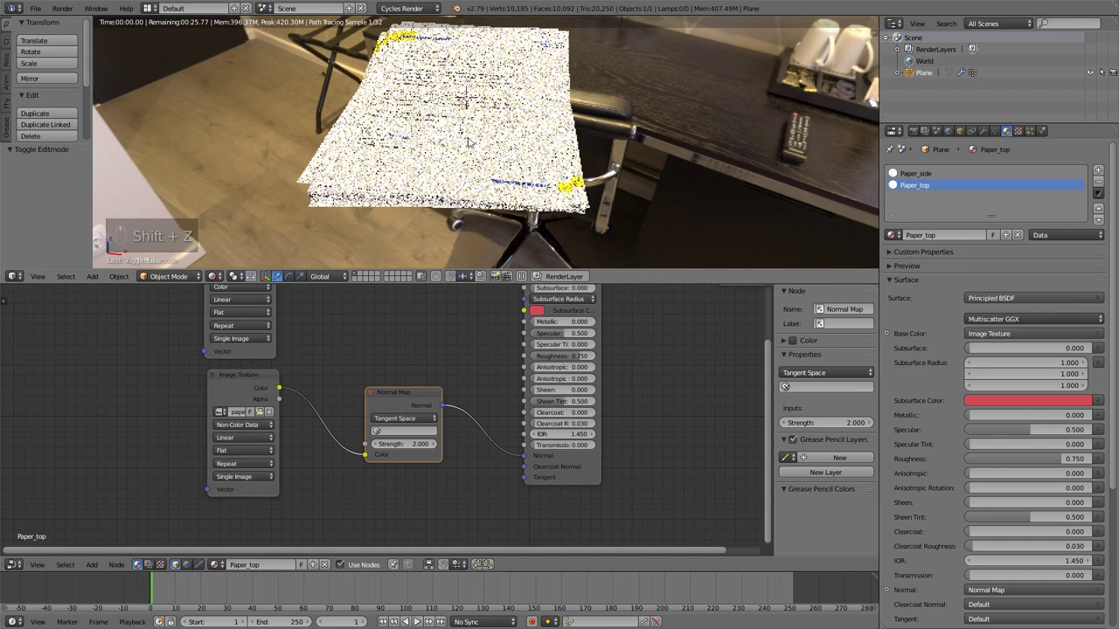
{"action": "scroll", "coordinate": [469, 142], "scroll_direction": "up", "scroll_amount": 5}
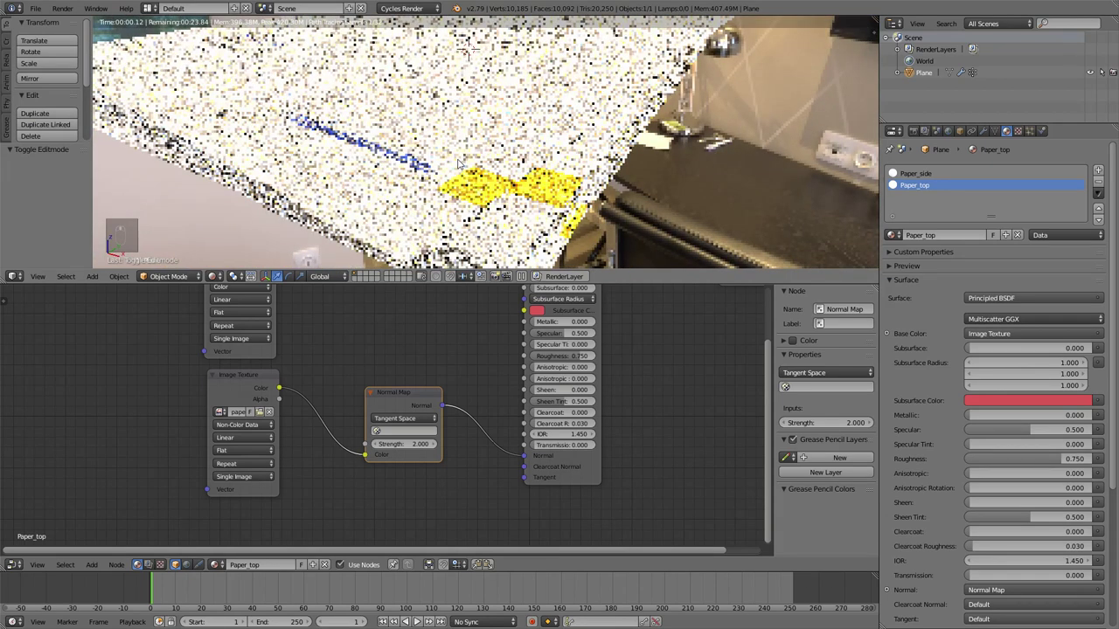
{"action": "mouse_move", "coordinate": [458, 163]}
{"action": "middle_mouse_down"}
{"action": "mouse_move", "coordinate": [510, 122]}
{"action": "mouse_move", "coordinate": [432, 116]}
{"action": "mouse_move", "coordinate": [453, 159]}
{"action": "mouse_move", "coordinate": [462, 143]}
{"action": "mouse_move", "coordinate": [447, 134]}
{"action": "mouse_move", "coordinate": [464, 131]}
{"action": "middle_mouse_up"}
{"action": "key", "text": "shift+z"}
Add a new plane at the centre of the stack and raise it about 3.1 cm along Z above the paper
{"action": "scroll", "coordinate": [473, 124], "scroll_direction": "down", "scroll_amount": 5}
{"action": "scroll", "coordinate": [450, 124], "scroll_direction": "up", "scroll_amount": 5}
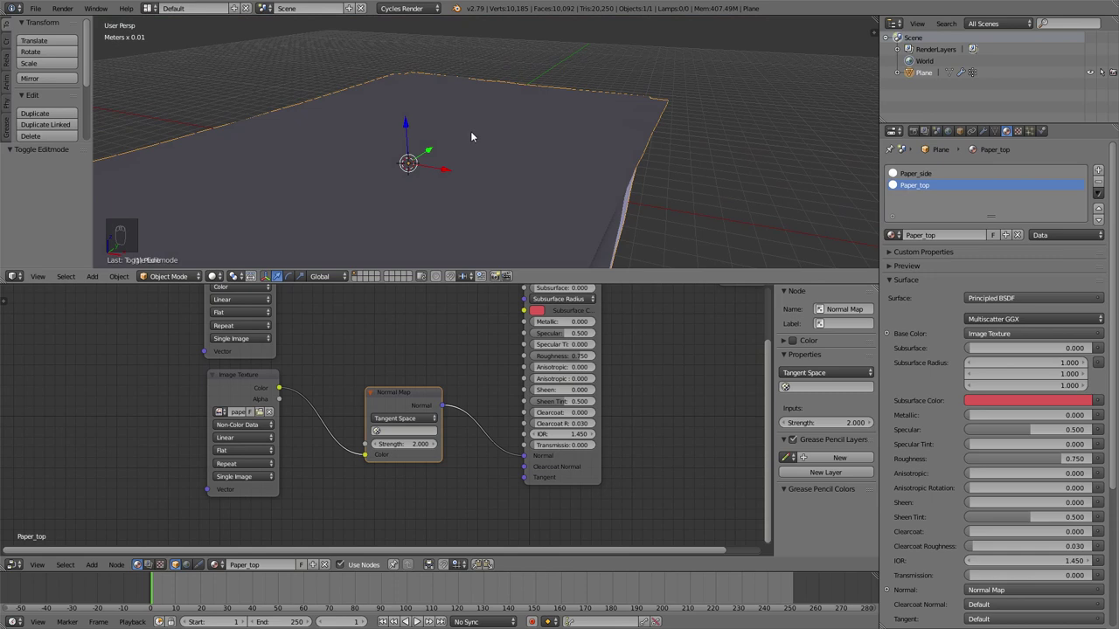
{"action": "middle_click_drag", "start_coordinate": [472, 159], "coordinate": [482, 153]}
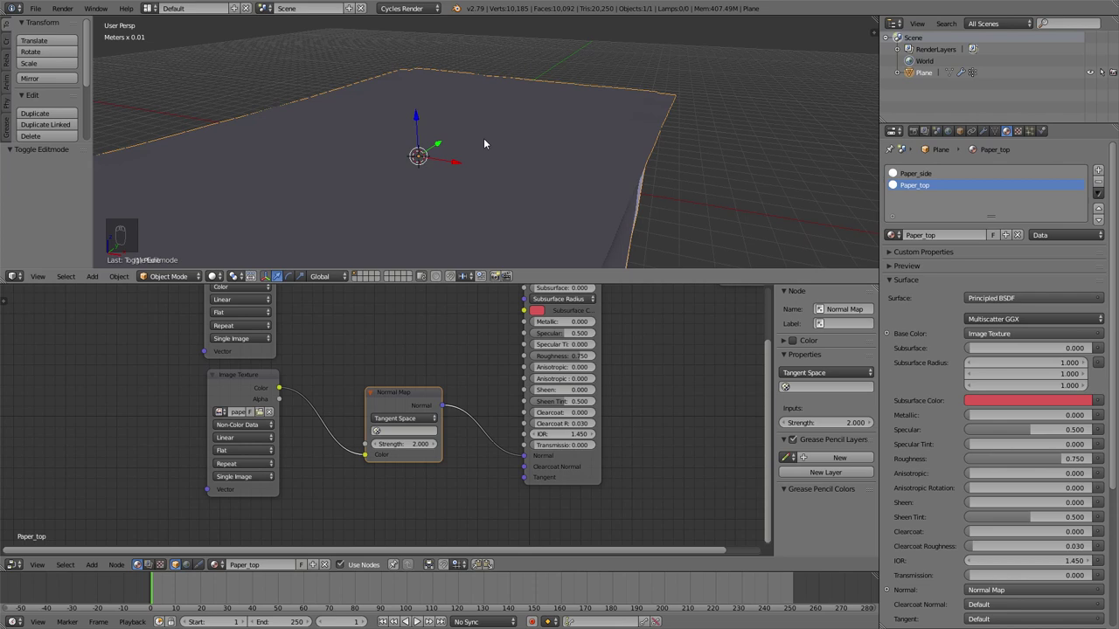
{"action": "key", "text": "shift+a"}
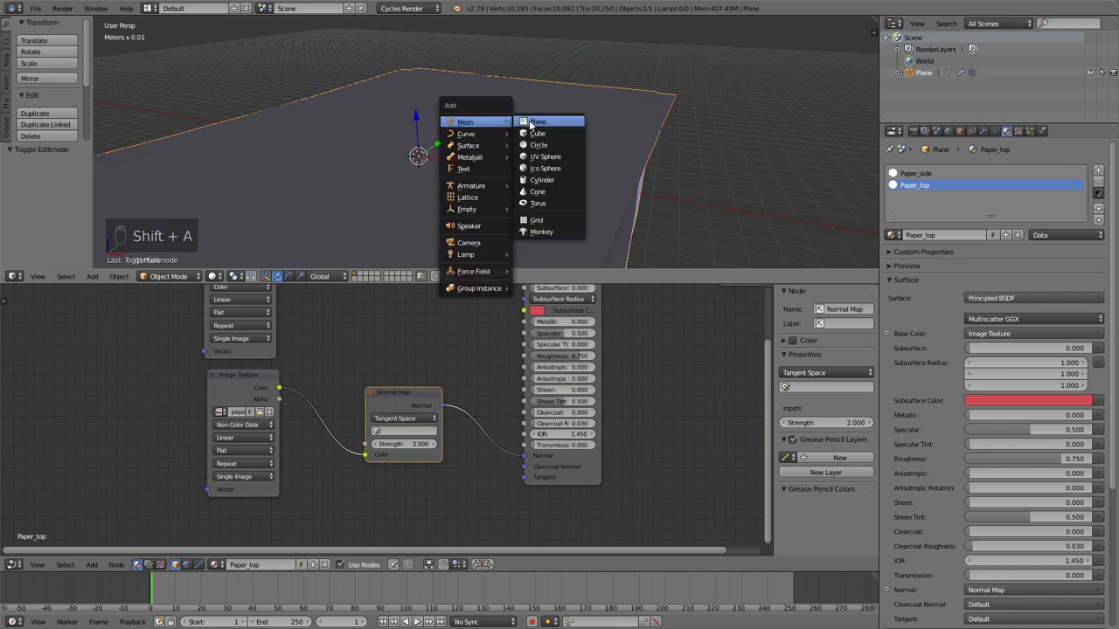
{"action": "left_click", "coordinate": [530, 121]}
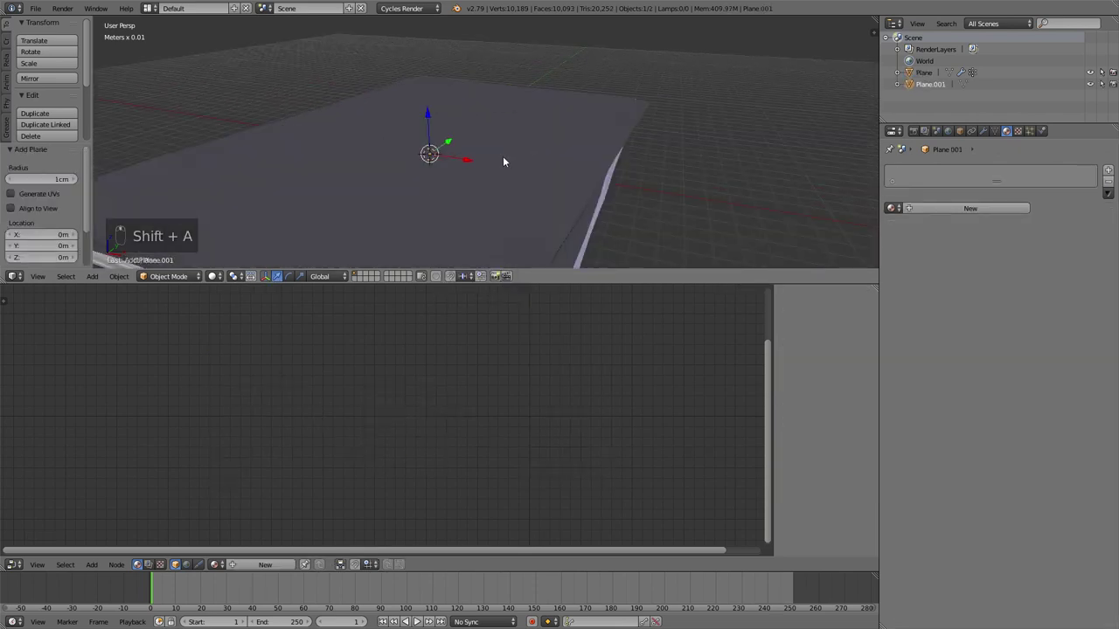
{"action": "key", "text": "g"}
{"action": "key", "text": "z"}
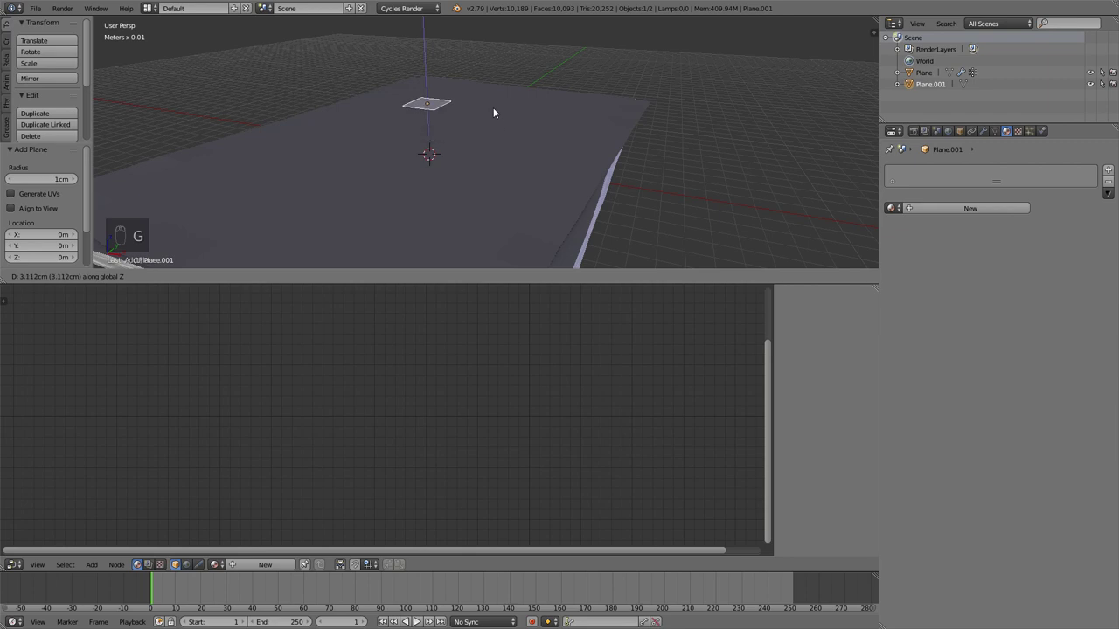
{"action": "left_click", "coordinate": [493, 108]}
In Edit Mode, divide the small plane with 15 evenly spaced parallel loop cuts
{"action": "key", "text": "KP_Decimal"}
{"action": "mouse_move", "coordinate": [513, 148]}
{"action": "middle_mouse_down"}
{"action": "mouse_move", "coordinate": [535, 191]}
{"action": "mouse_move", "coordinate": [532, 144]}
{"action": "mouse_move", "coordinate": [572, 124]}
{"action": "mouse_move", "coordinate": [528, 174]}
{"action": "mouse_move", "coordinate": [530, 160]}
{"action": "middle_mouse_up"}
{"action": "key", "text": "Tab"}
{"action": "key", "text": "ctrl+r"}
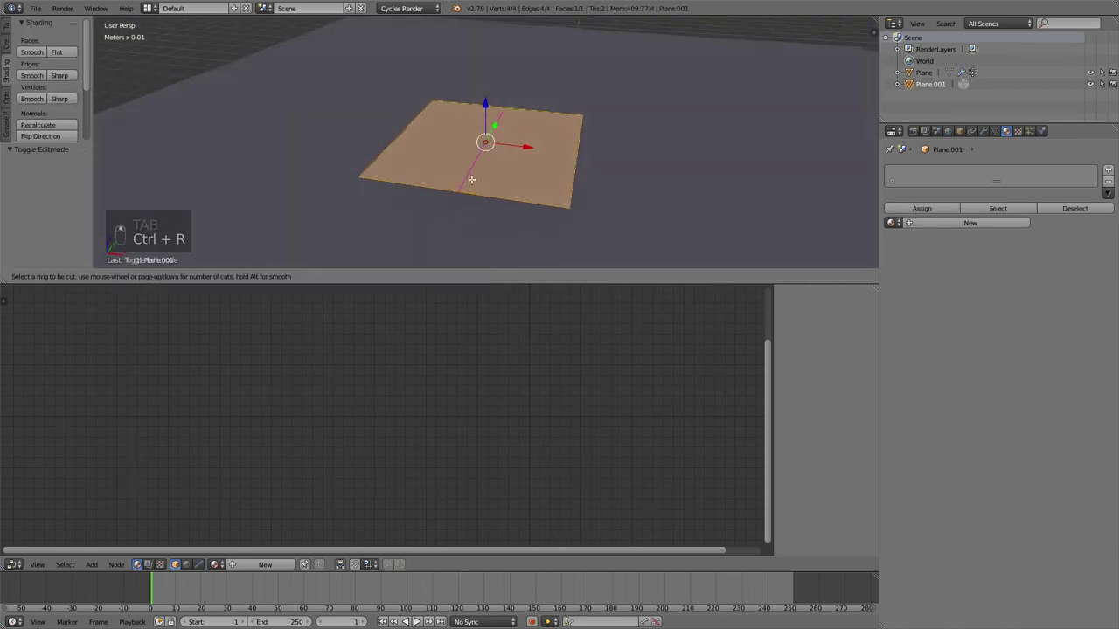
{"action": "scroll", "coordinate": [468, 181], "scroll_direction": "up", "scroll_amount": 11}
{"action": "scroll", "coordinate": [467, 183], "scroll_direction": "up", "scroll_amount": 3}
{"action": "left_click", "coordinate": [466, 184]}
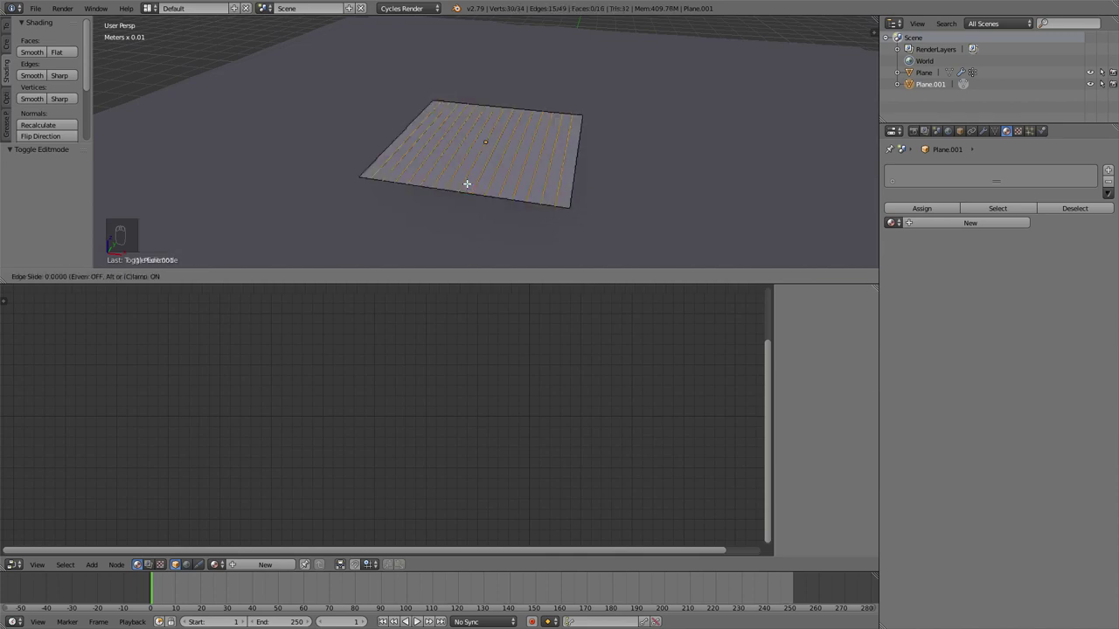
{"action": "right_click", "coordinate": [467, 183]}
Enable proportional editing and set its falloff to Sharp
{"action": "middle_click_drag", "start_coordinate": [511, 164], "coordinate": [483, 129]}
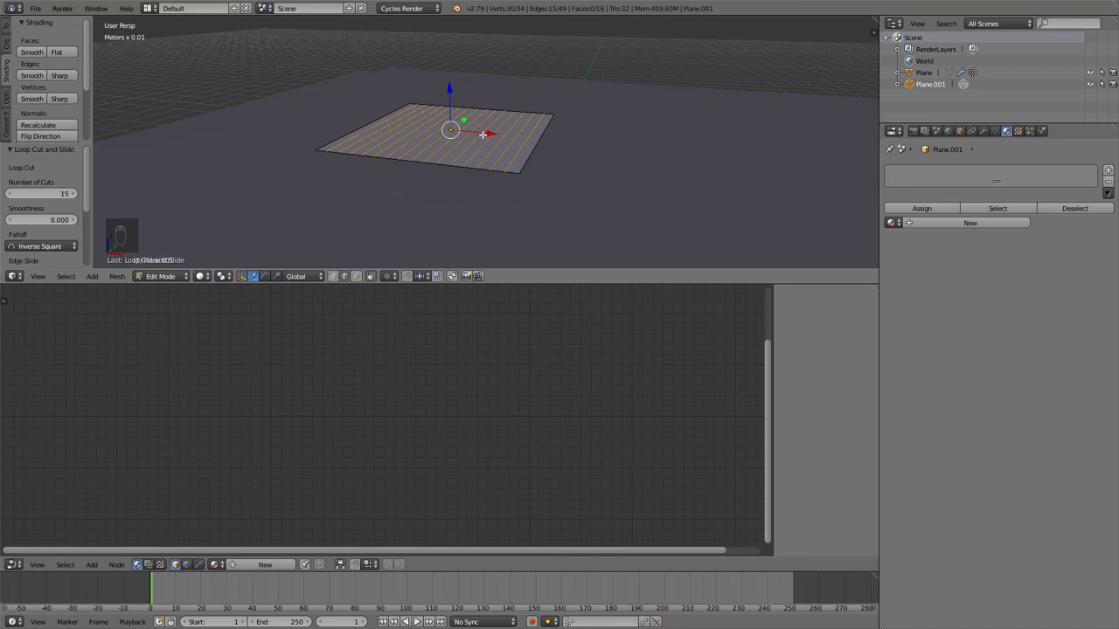
{"action": "middle_click_drag", "start_coordinate": [517, 155], "coordinate": [512, 145]}
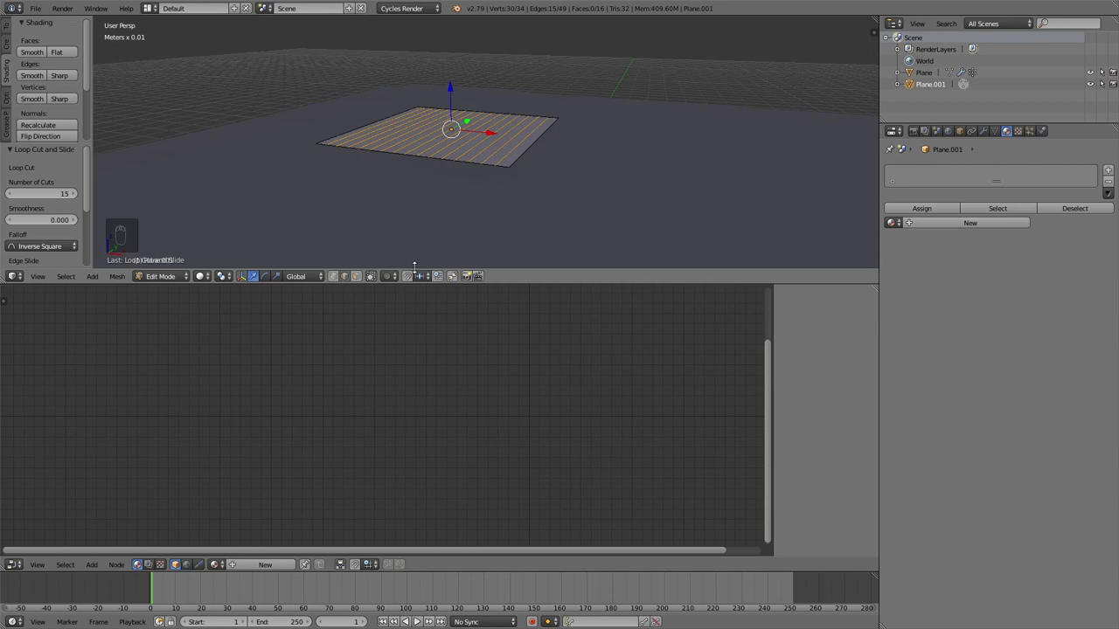
{"action": "left_click", "coordinate": [390, 276]}
{"action": "left_click", "coordinate": [400, 250]}
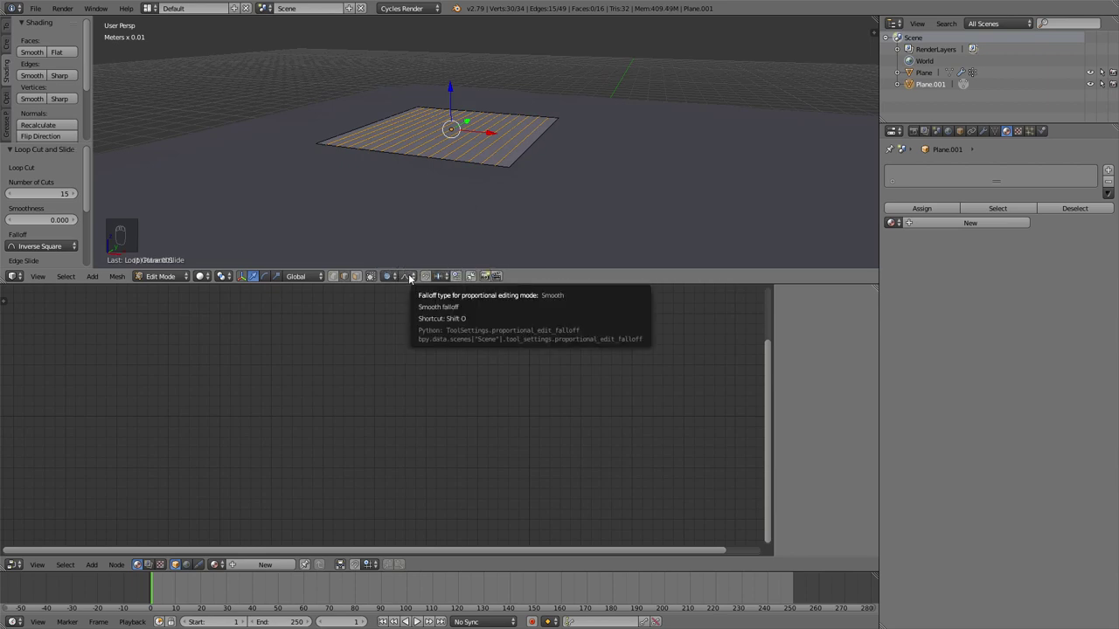
{"action": "left_click", "coordinate": [407, 277]}
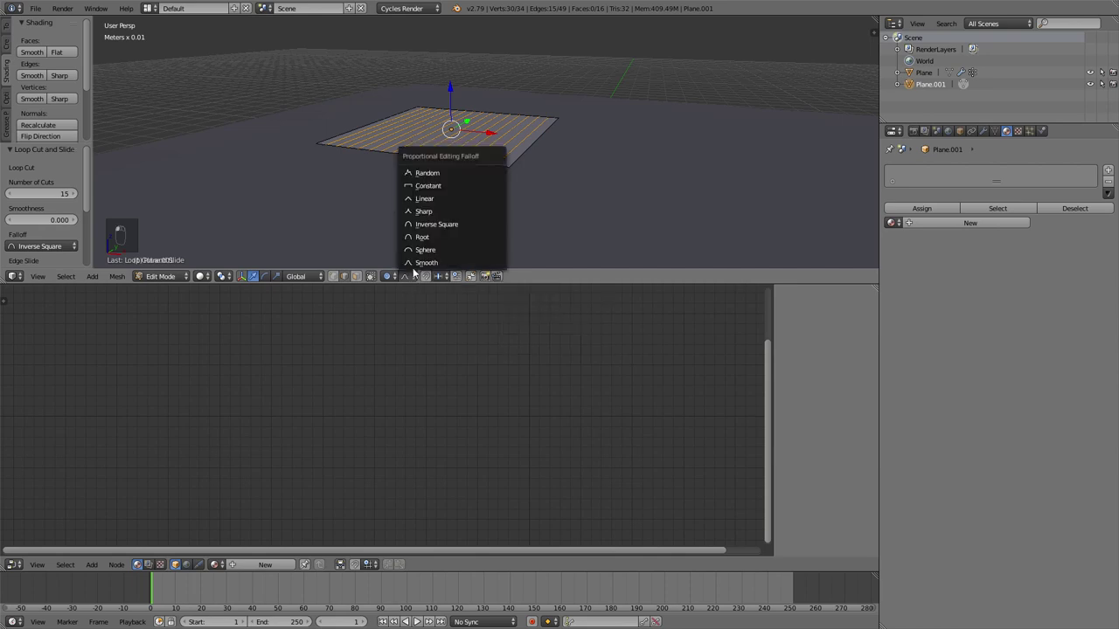
{"action": "left_click", "coordinate": [423, 212]}
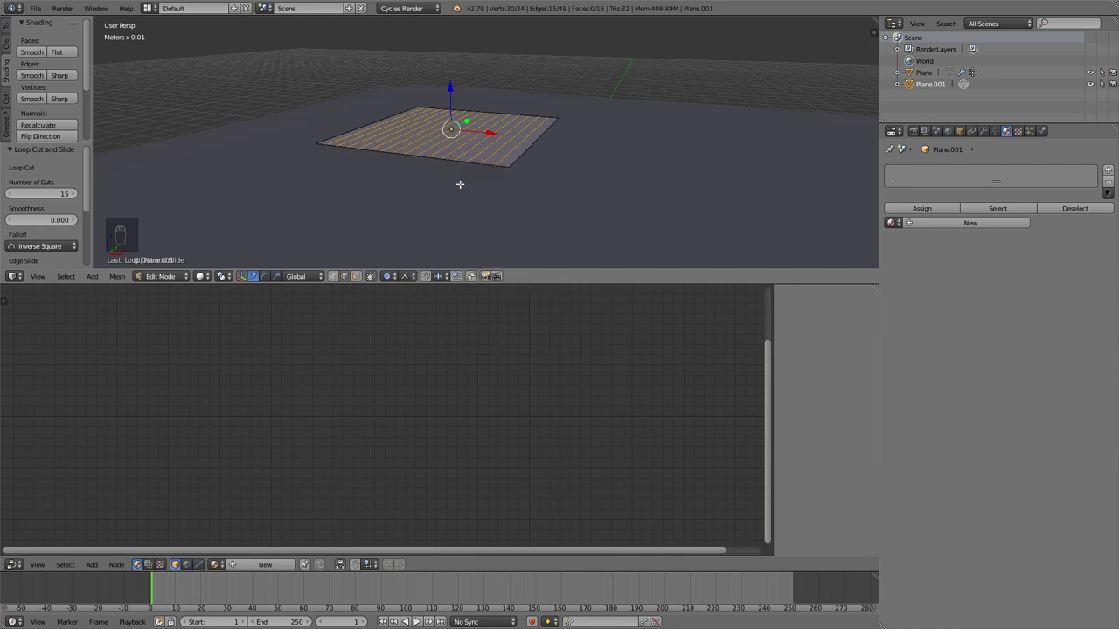
Select the end edge parallel to the cuts and lower it about 3.01 mm along Z, with a proportional size of about 0.03
{"action": "right_click", "coordinate": [536, 135]}
{"action": "middle_click_drag", "start_coordinate": [539, 135], "coordinate": [563, 113]}
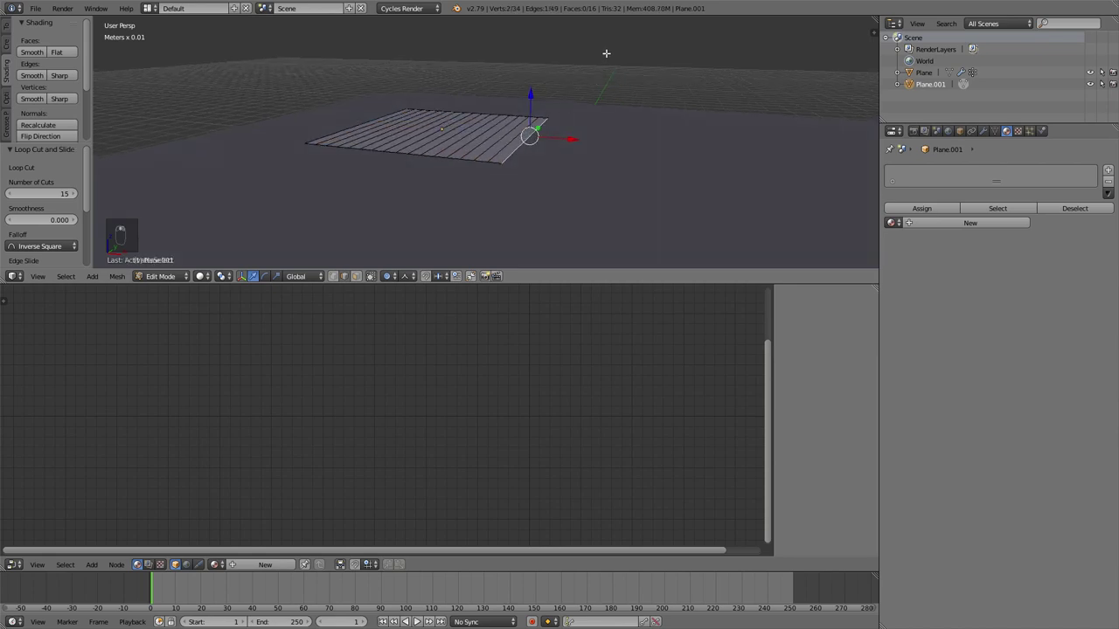
{"action": "key", "text": "g"}
{"action": "key", "text": "z"}
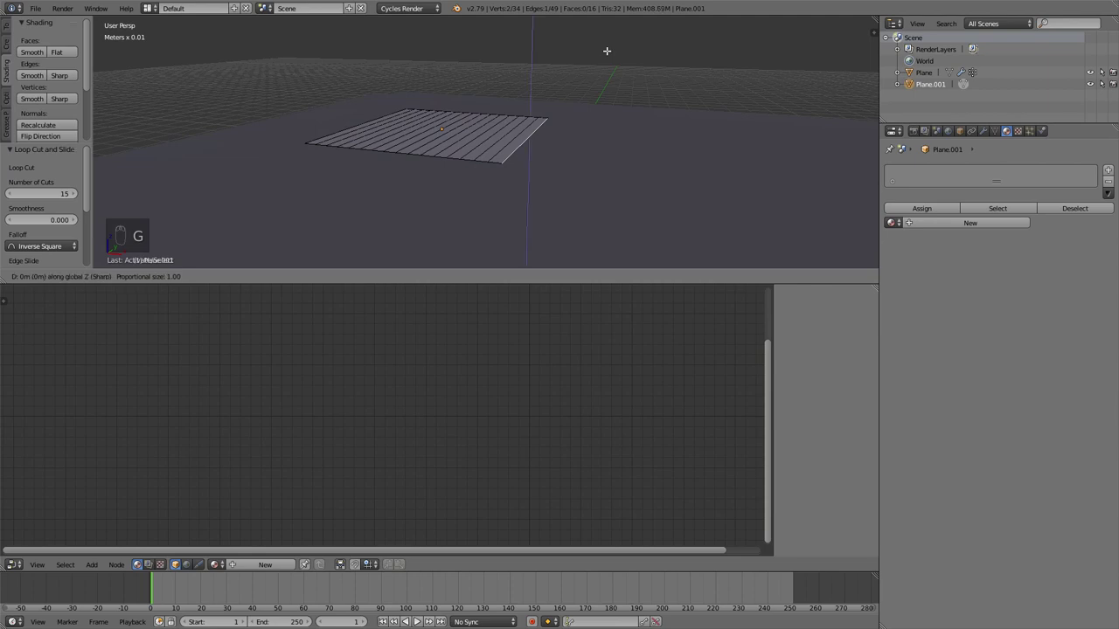
{"action": "scroll", "coordinate": [604, 70], "scroll_direction": "up", "scroll_amount": 20}
{"action": "scroll", "coordinate": [604, 70], "scroll_direction": "up", "scroll_amount": 10}
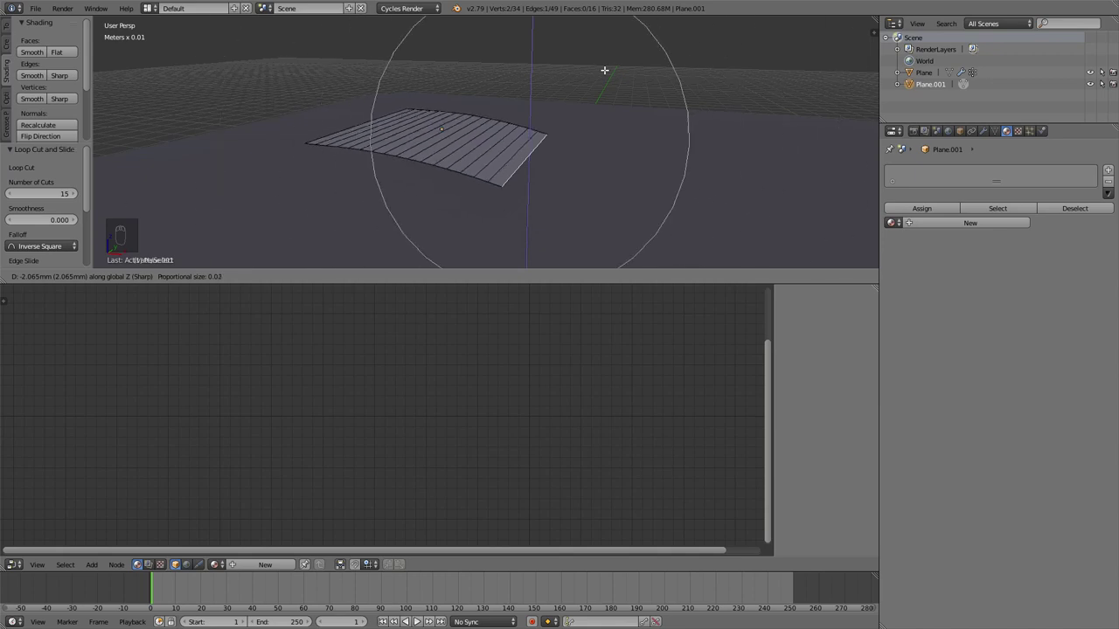
{"action": "left_click", "coordinate": [602, 79]}
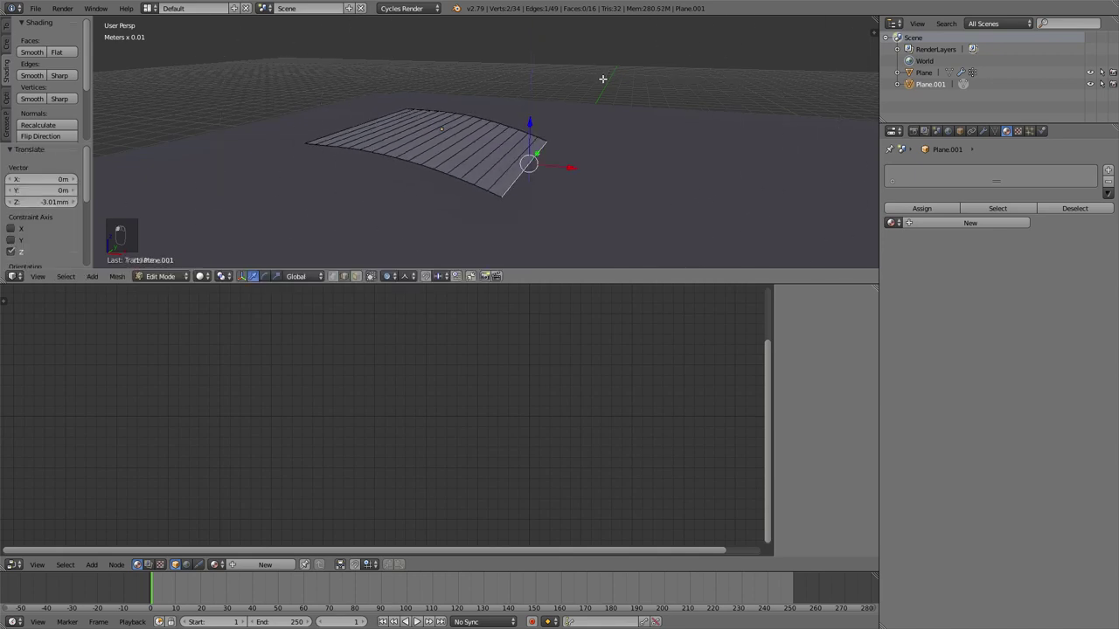
Tilt the lowered edge about 5° in an end-on view with proportional editing, and leave Edit Mode
{"action": "key", "text": "Tab"}
{"action": "middle_click_drag", "start_coordinate": [507, 132], "coordinate": [430, 107]}
{"action": "key", "text": "Tab"}
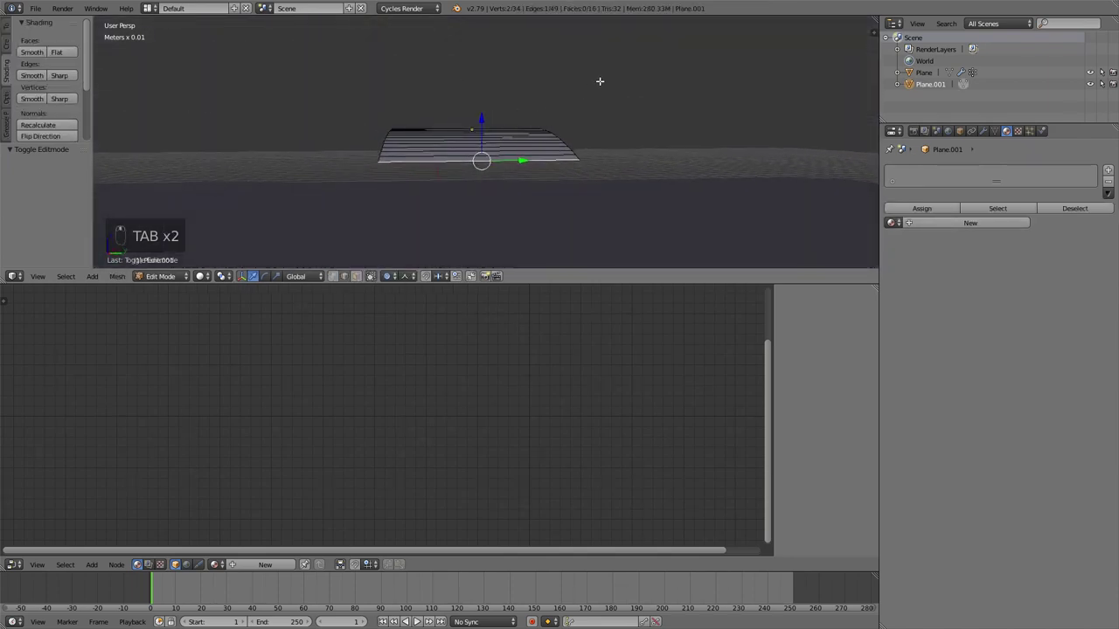
{"action": "key", "text": "r"}
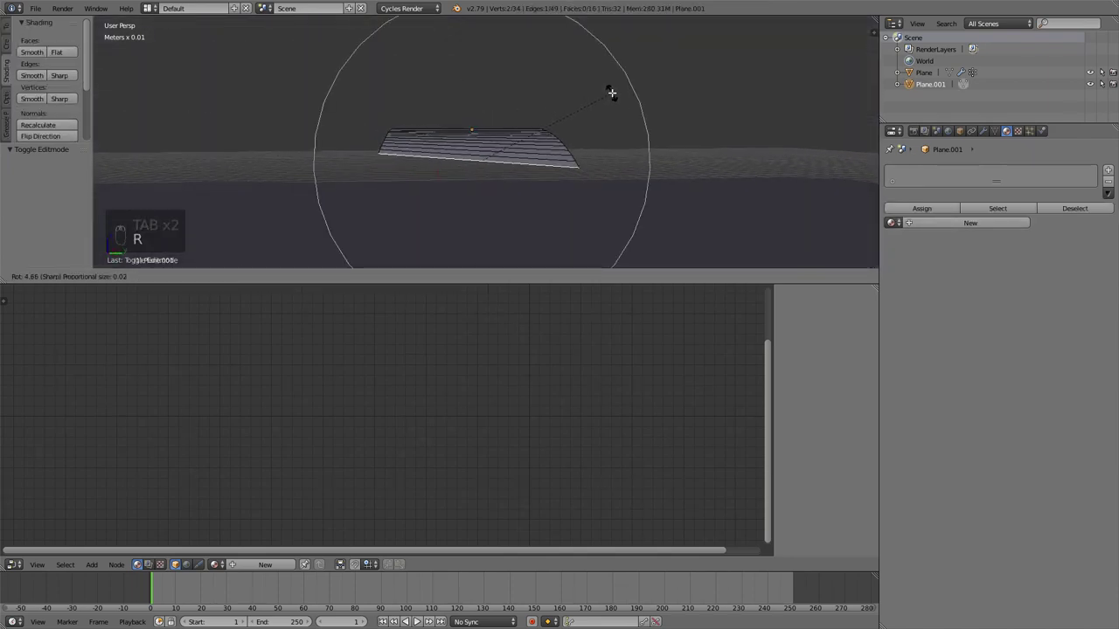
{"action": "left_click", "coordinate": [612, 91]}
{"action": "middle_click_drag", "start_coordinate": [611, 91], "coordinate": [612, 154]}
{"action": "key", "text": "Tab"}
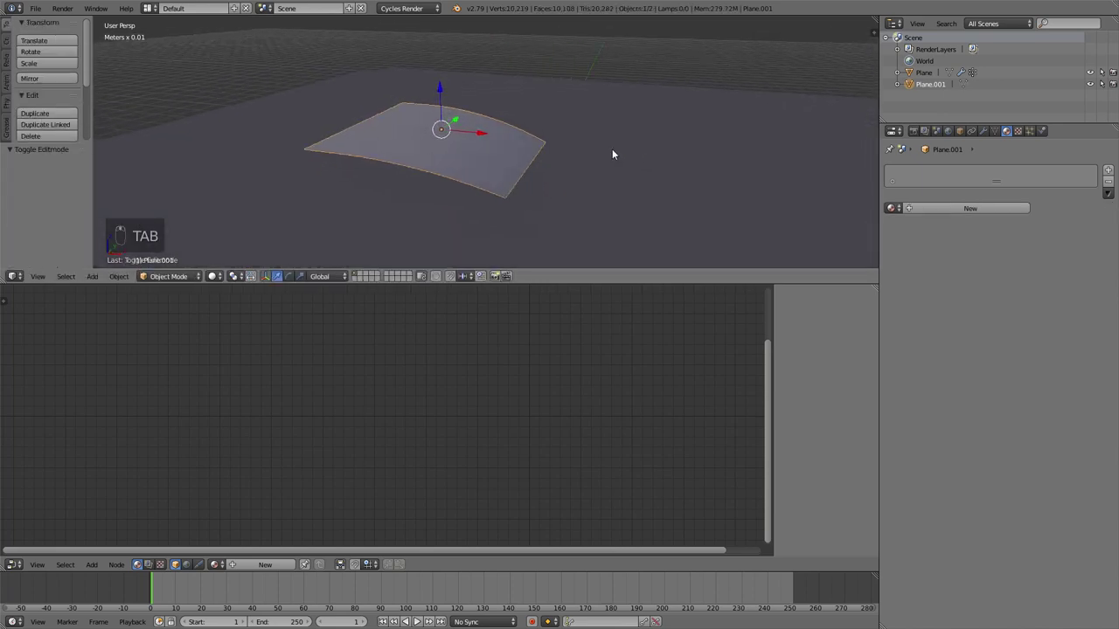
Give the curved plane a new material named post-it
{"action": "left_click", "coordinate": [937, 208]}
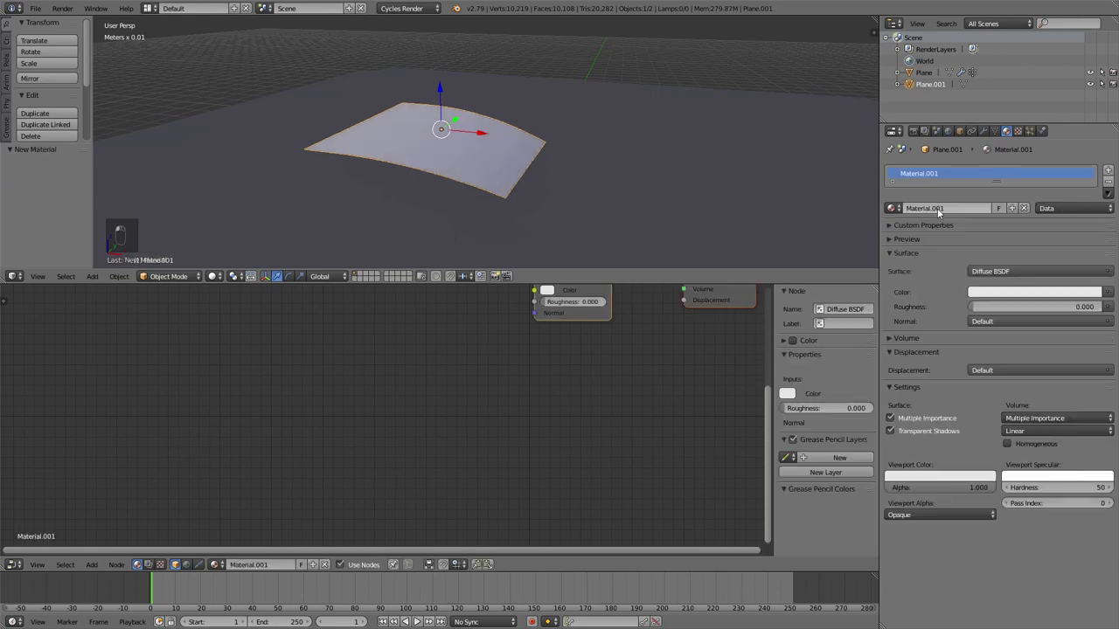
{"action": "left_click", "coordinate": [943, 209]}
{"action": "key", "text": "BackSpace"}
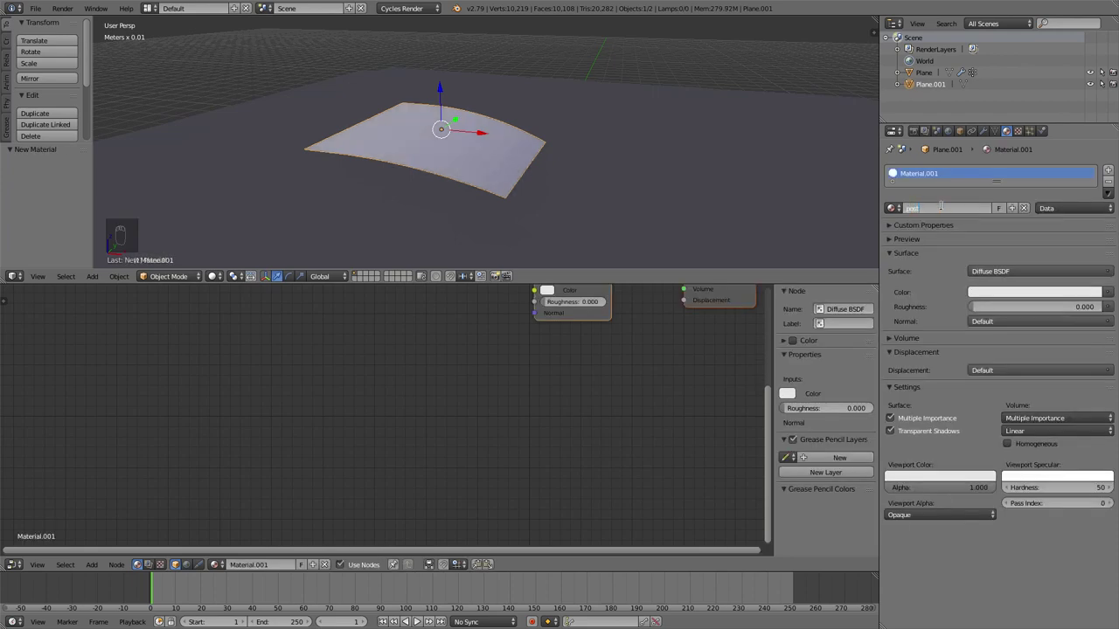
{"action": "type", "text": "post-it"}
{"action": "key", "text": "Return"}
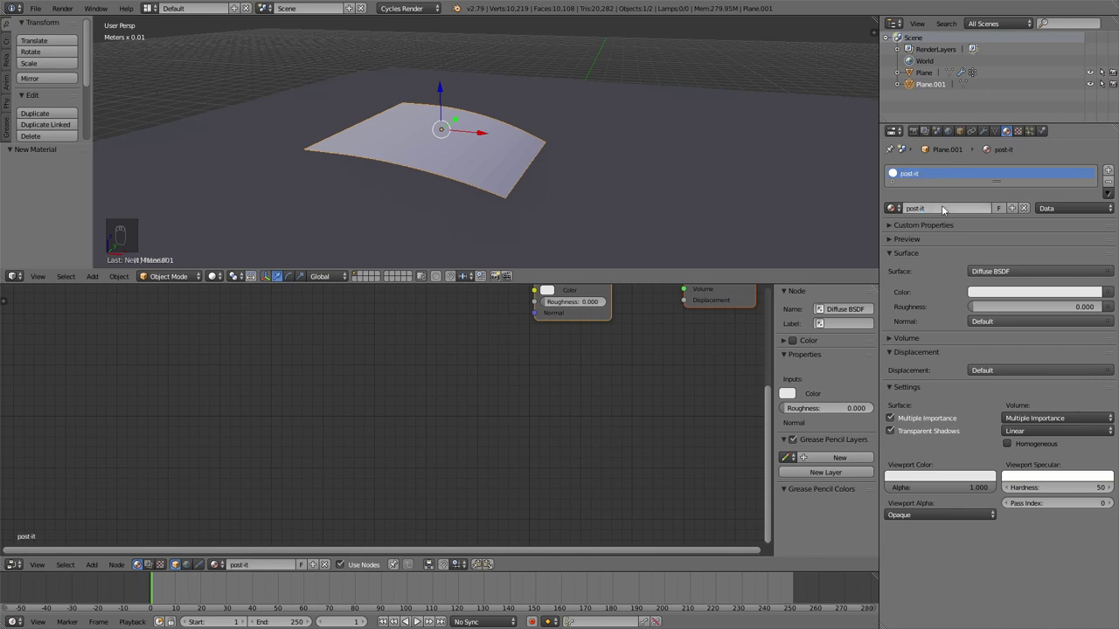
Add a Translucent BSDF shader node to the post-it material and place it below the Diffuse BSDF
{"action": "key", "text": "Home"}
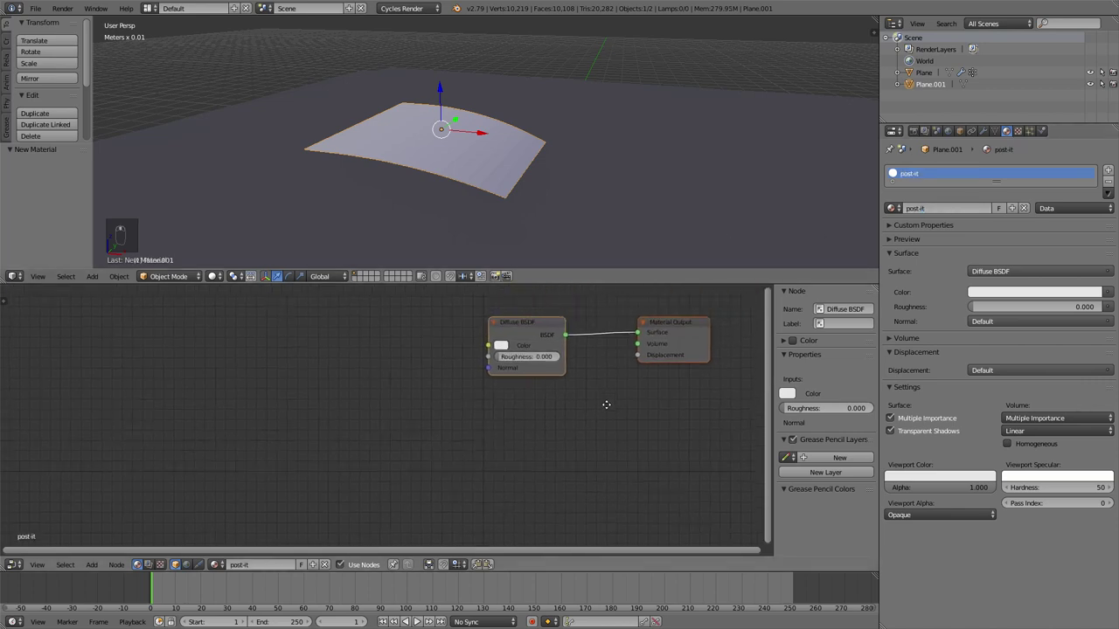
{"action": "left_click_drag", "start_coordinate": [499, 400], "coordinate": [373, 350]}
{"action": "key", "text": "shift+a"}
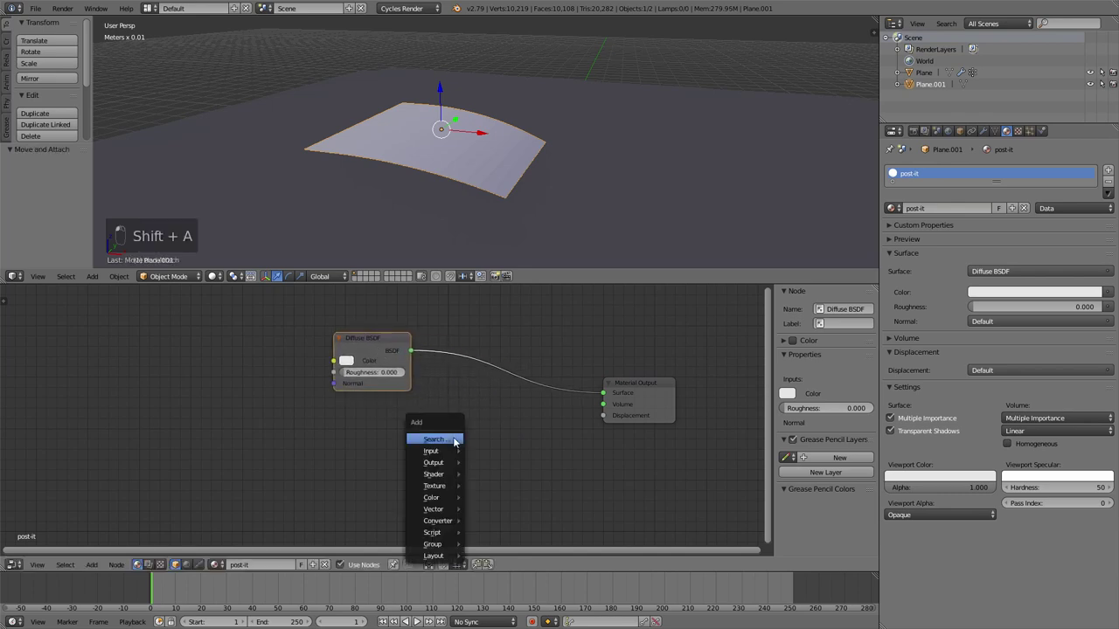
{"action": "mouse_move", "coordinate": [442, 473]}
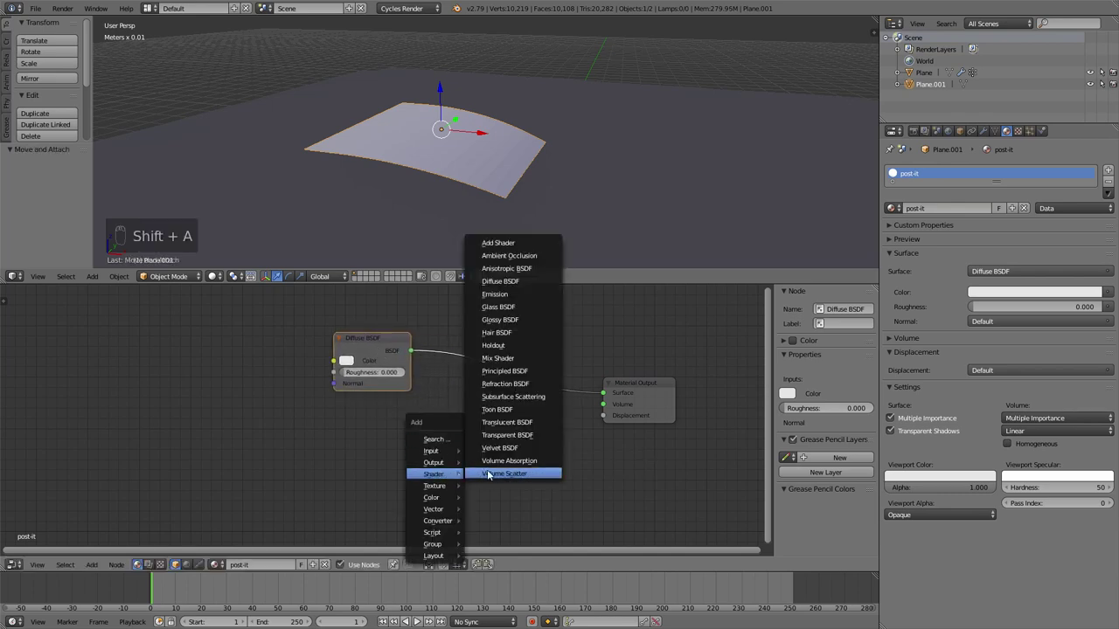
{"action": "left_click", "coordinate": [531, 423]}
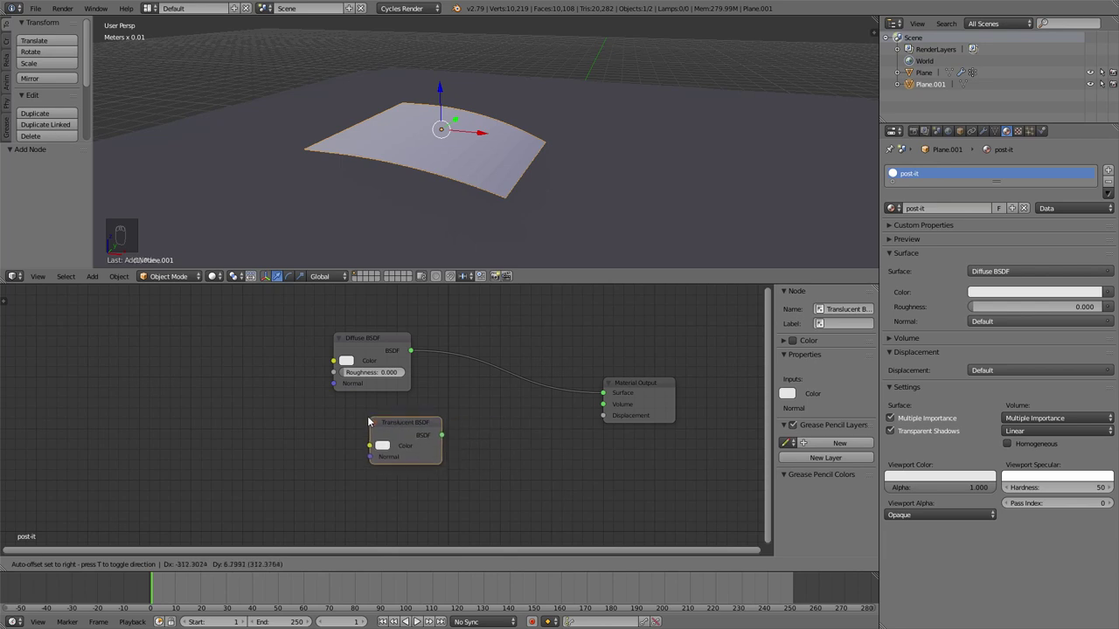
{"action": "left_click", "coordinate": [335, 420]}
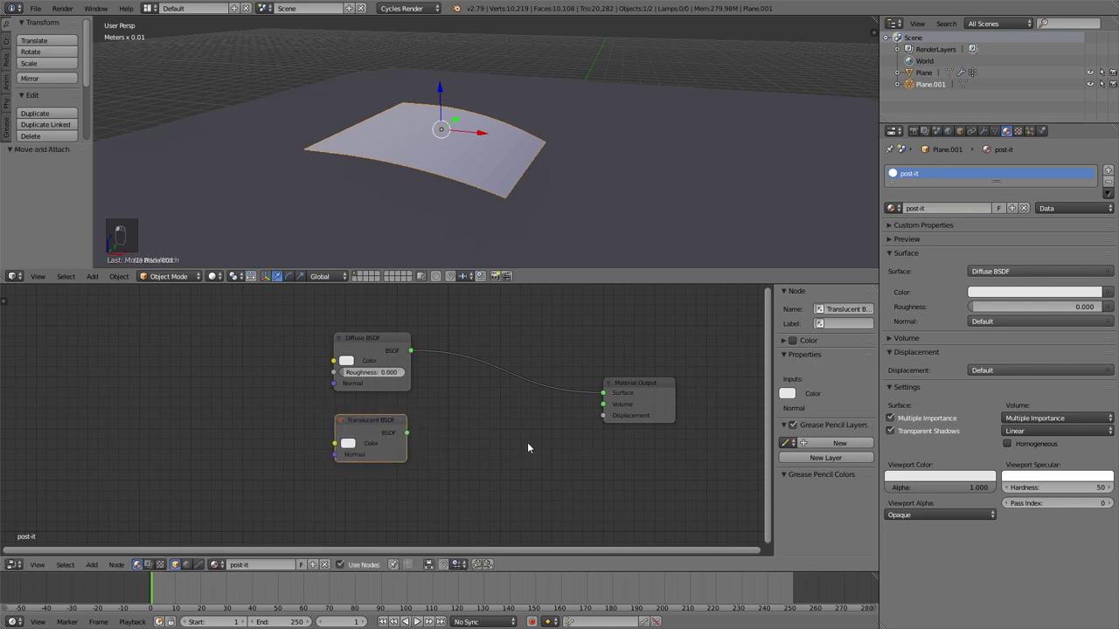
Insert a Mix Shader between the Diffuse BSDF and the Material Output, and connect the Translucent BSDF to its second shader input
{"action": "key", "text": "shift+a"}
{"action": "left_click", "coordinate": [514, 393]}
{"action": "type", "text": "mix"}
{"action": "key", "text": "Return"}
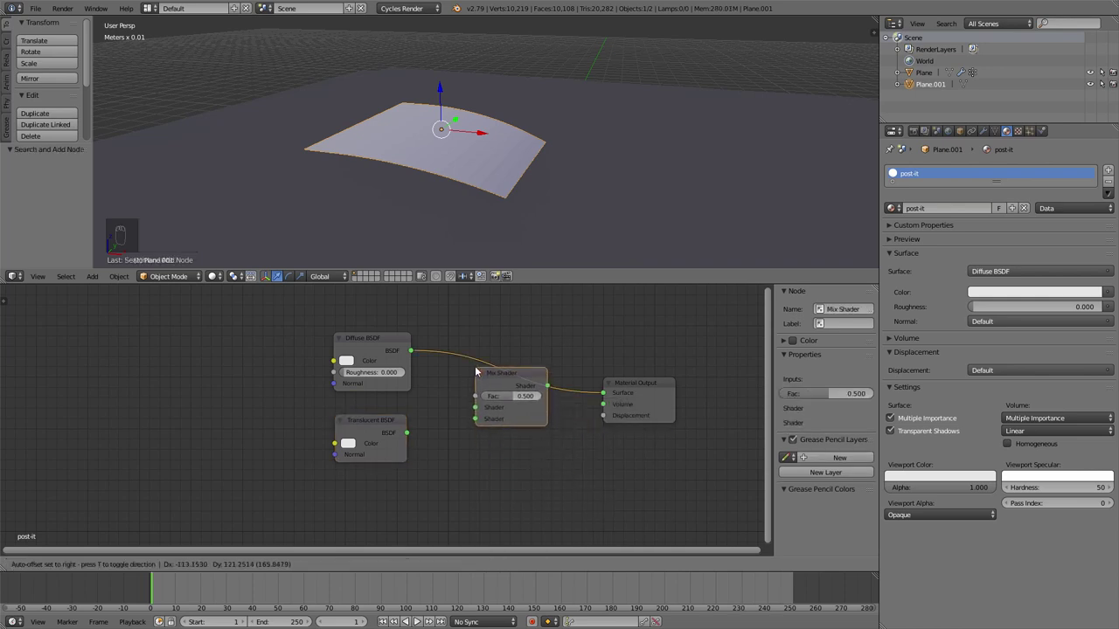
{"action": "left_click", "coordinate": [473, 372]}
{"action": "left_click_drag", "start_coordinate": [407, 433], "coordinate": [479, 417]}
{"action": "middle_click_drag", "start_coordinate": [481, 175], "coordinate": [472, 184]}
Add an RGB input node and connect it to the color inputs of both the Diffuse and Translucent BSDF nodes
{"action": "middle_click_drag", "start_coordinate": [265, 381], "coordinate": [342, 375]}
{"action": "key", "text": "shift+a"}
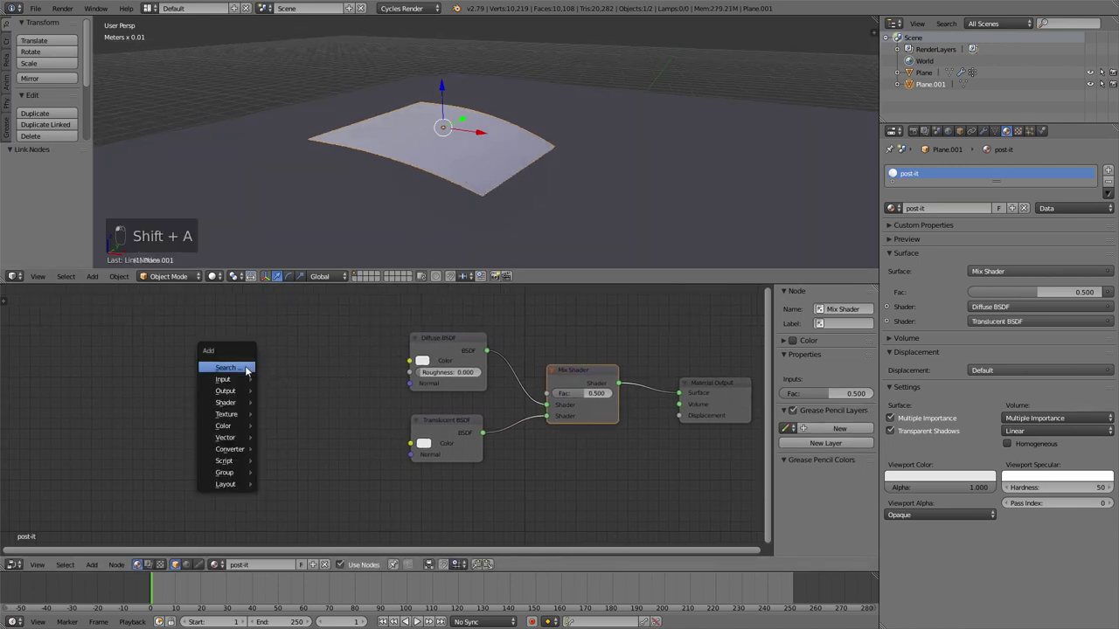
{"action": "mouse_move", "coordinate": [236, 385]}
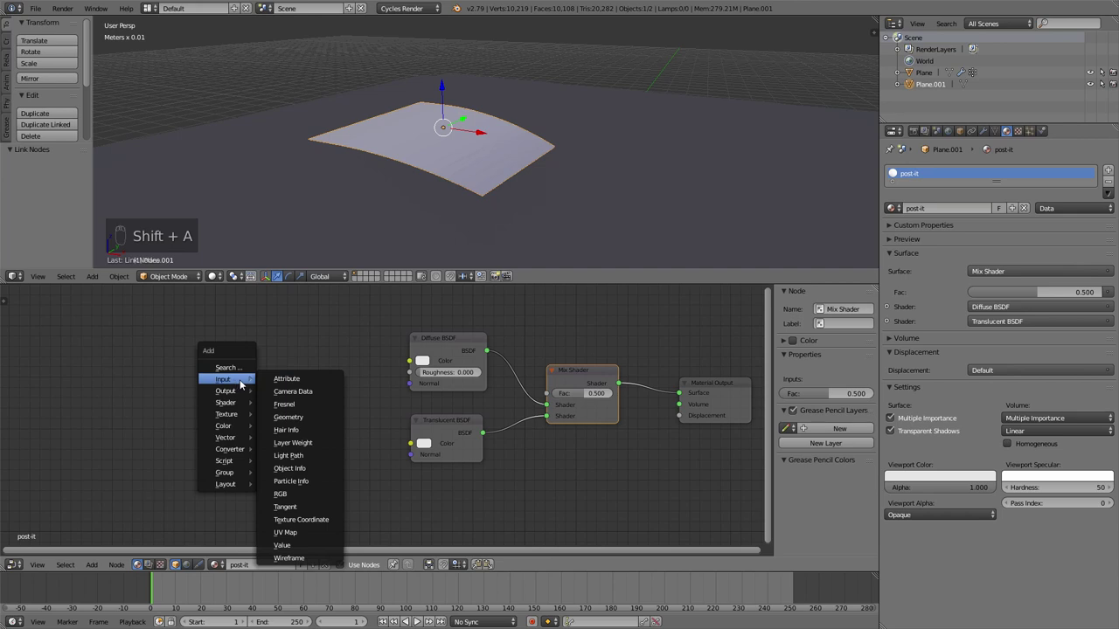
{"action": "left_click", "coordinate": [284, 494]}
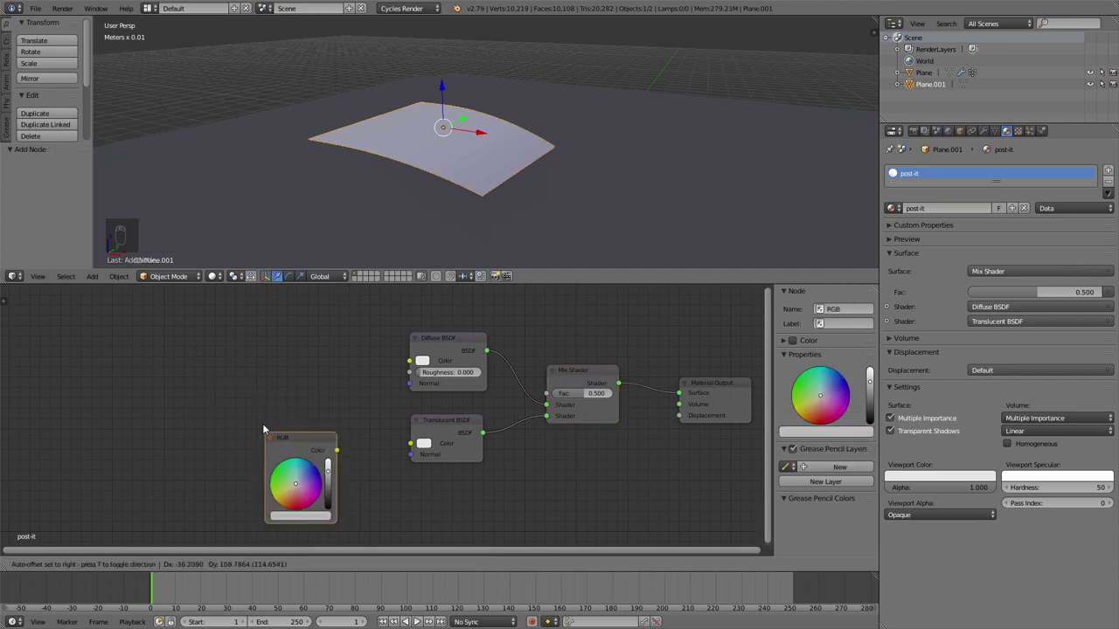
{"action": "left_click", "coordinate": [270, 369]}
{"action": "left_click_drag", "start_coordinate": [313, 377], "coordinate": [409, 360]}
{"action": "left_click_drag", "start_coordinate": [313, 377], "coordinate": [456, 428]}
Align the Translucent BSDF node directly beneath the Diffuse BSDF node
{"action": "middle_click_drag", "start_coordinate": [508, 245], "coordinate": [491, 210]}
{"action": "left_click_drag", "start_coordinate": [447, 421], "coordinate": [448, 432]}
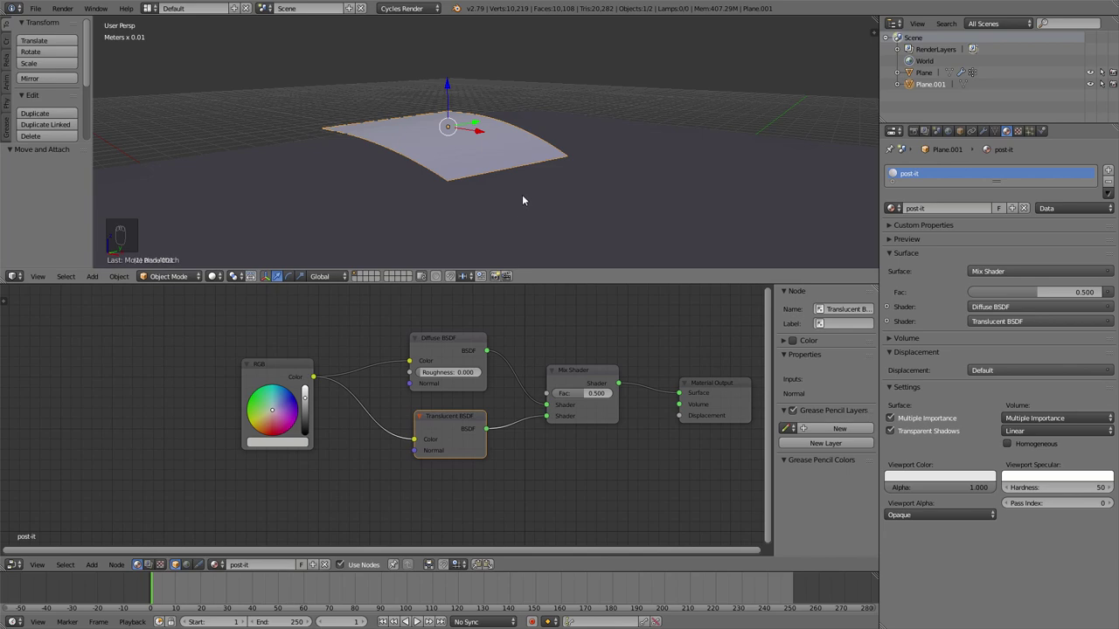
{"action": "middle_click_drag", "start_coordinate": [508, 186], "coordinate": [505, 177]}
{"action": "middle_click_drag", "start_coordinate": [461, 207], "coordinate": [479, 172]}
{"action": "scroll", "coordinate": [452, 170], "scroll_direction": "up", "scroll_amount": 2}
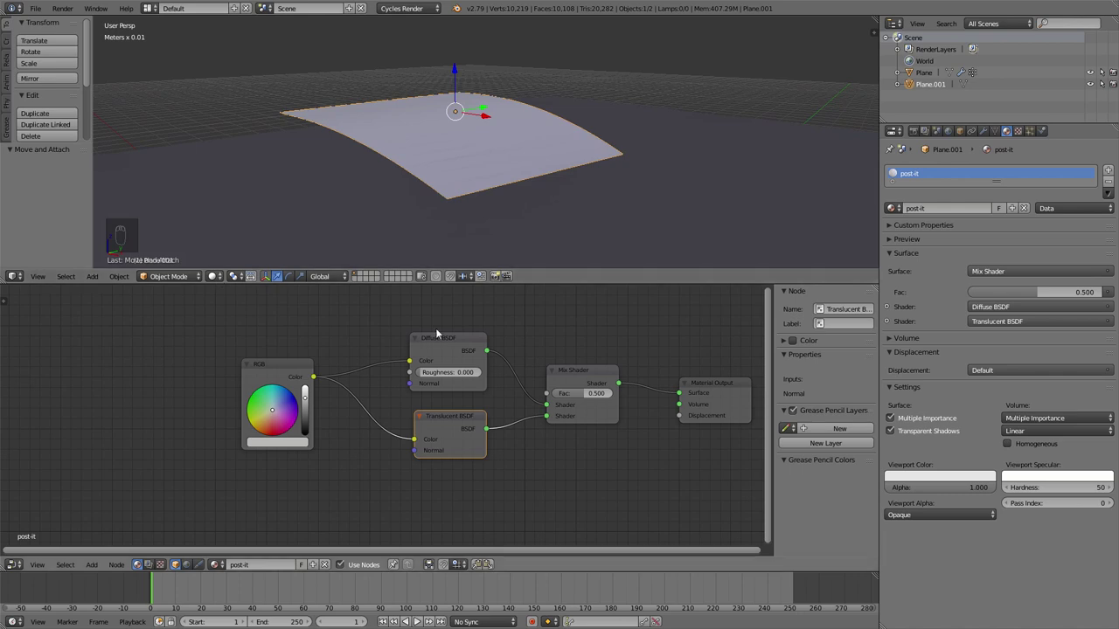
{"action": "left_click_drag", "start_coordinate": [438, 427], "coordinate": [433, 427]}
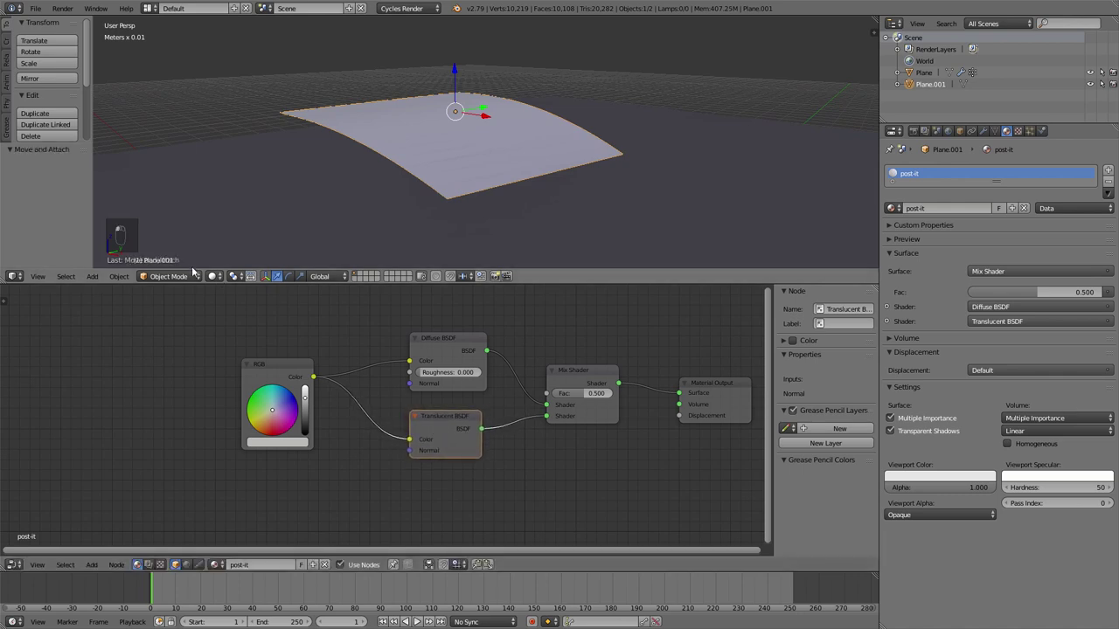
Preview the scene with Rendered viewport shading and pick a light green in the RGB node
{"action": "left_click", "coordinate": [213, 276]}
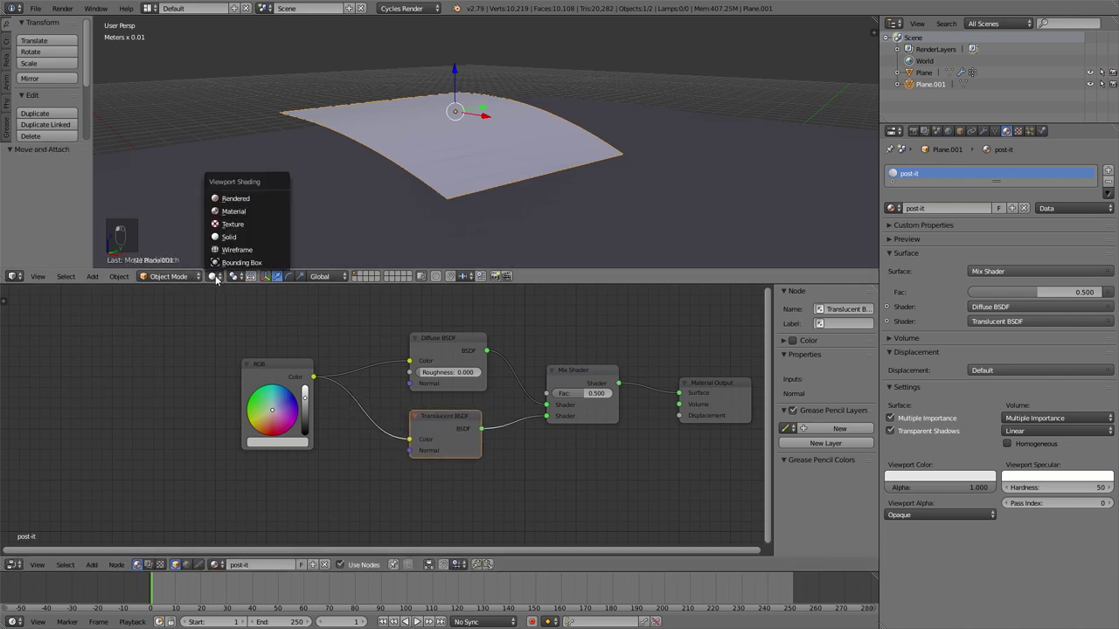
{"action": "left_click", "coordinate": [235, 199]}
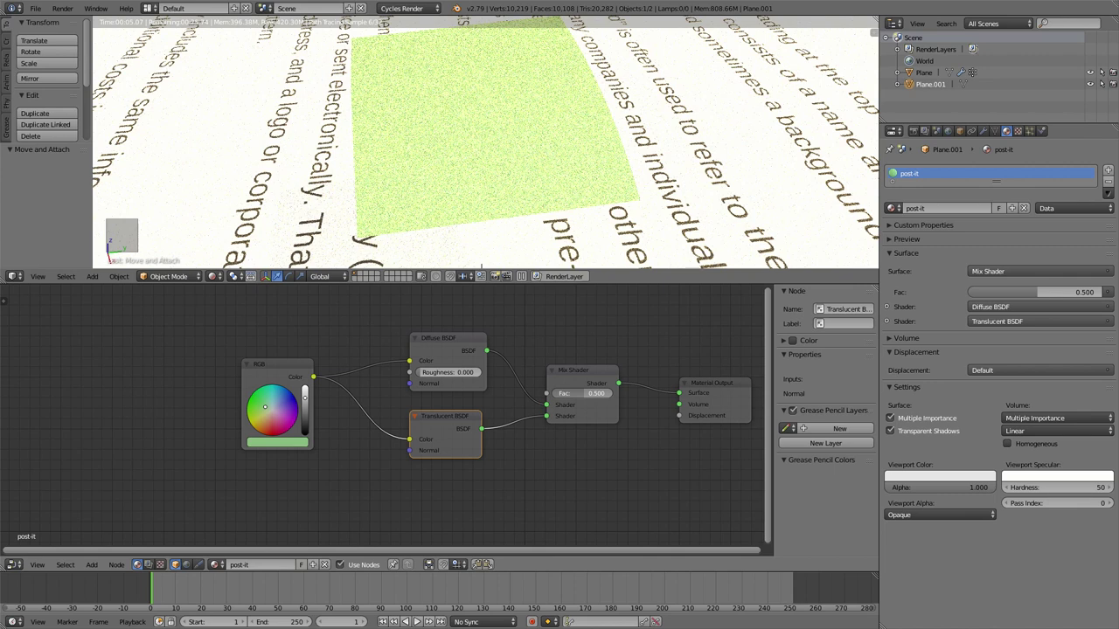
{"action": "scroll", "coordinate": [529, 128], "scroll_direction": "down", "scroll_amount": 1}
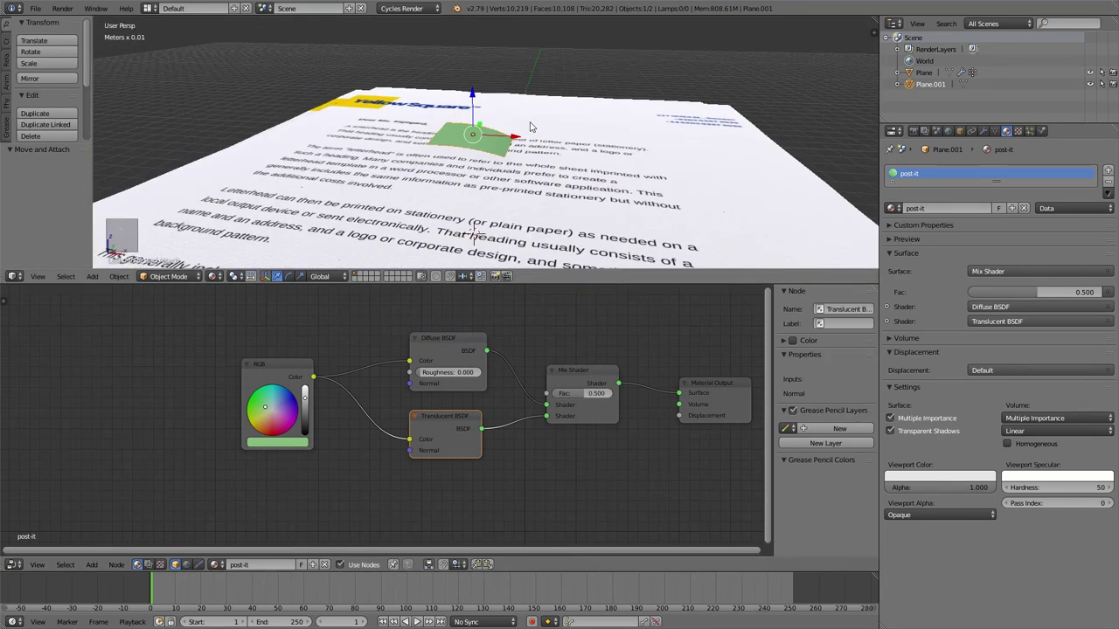
Lower the post-it about 2.66 cm along Z
{"action": "scroll", "coordinate": [529, 127], "scroll_direction": "down", "scroll_amount": 5}
{"action": "middle_click_drag", "start_coordinate": [529, 128], "coordinate": [464, 134]}
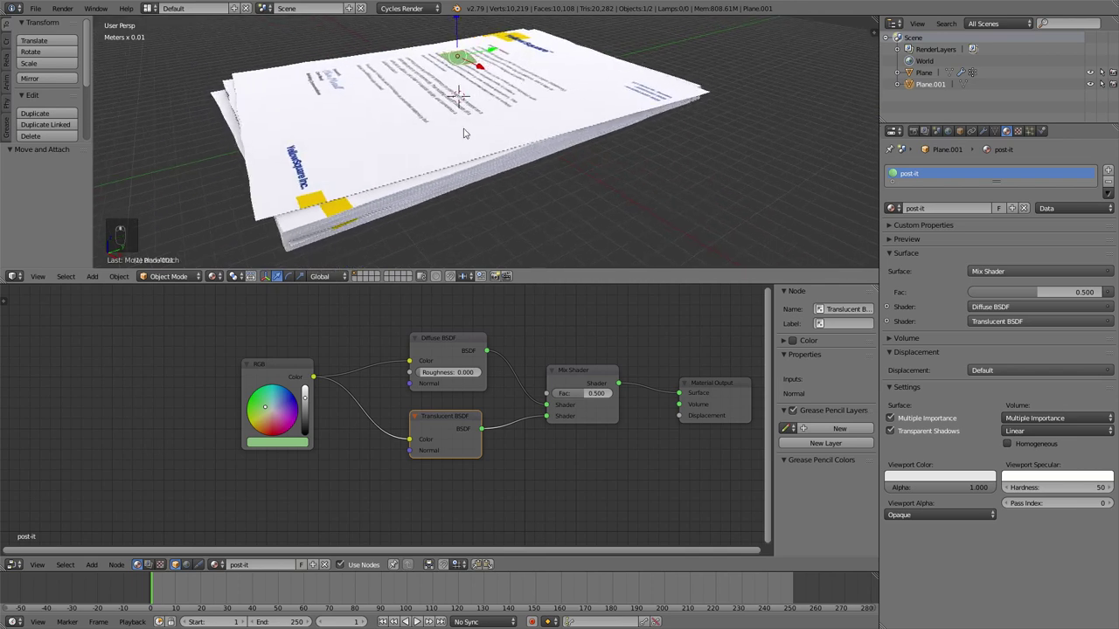
{"action": "key", "text": "g"}
{"action": "key", "text": "z"}
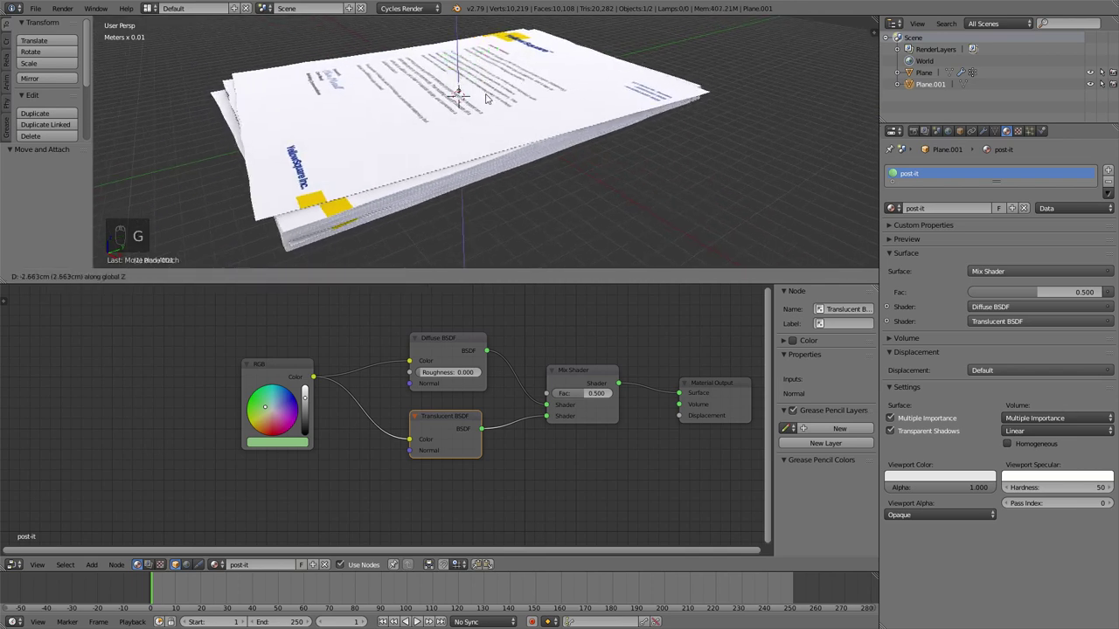
{"action": "left_click", "coordinate": [487, 99]}
Move the post-it horizontally, about 10.8 cm in X and -13.1 cm in Y, to stick out at the stack's front corner
{"action": "key", "text": "g"}
{"action": "key", "text": "shift+z"}
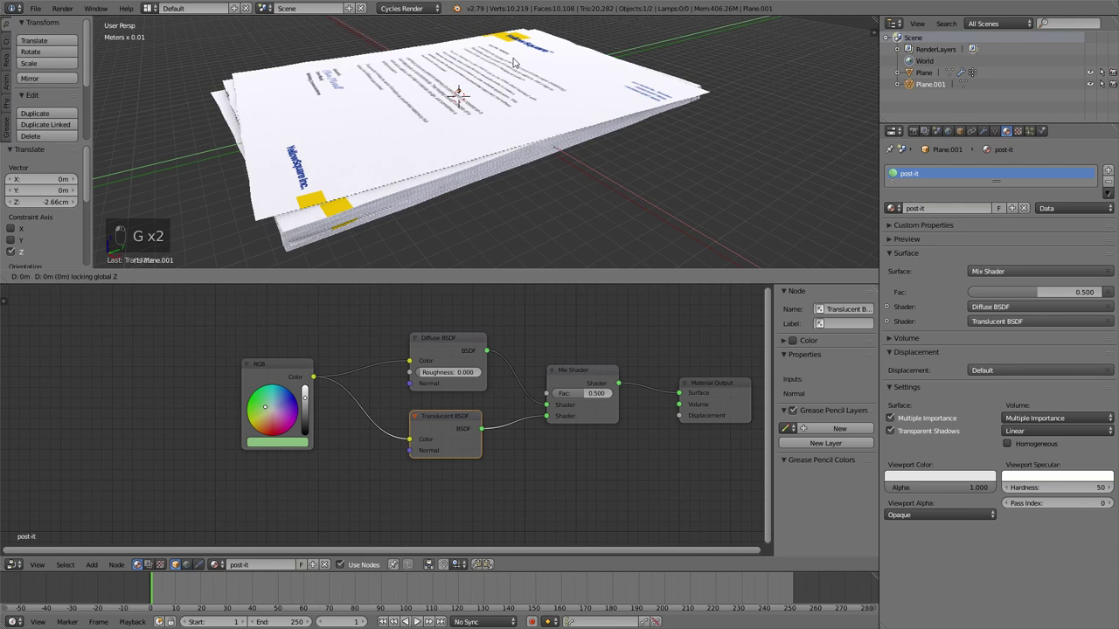
{"action": "left_click", "coordinate": [387, 201]}
Raise the post-it about 3.58 mm along Z between the sheets near the top of the stack
{"action": "key", "text": "KP_Decimal"}
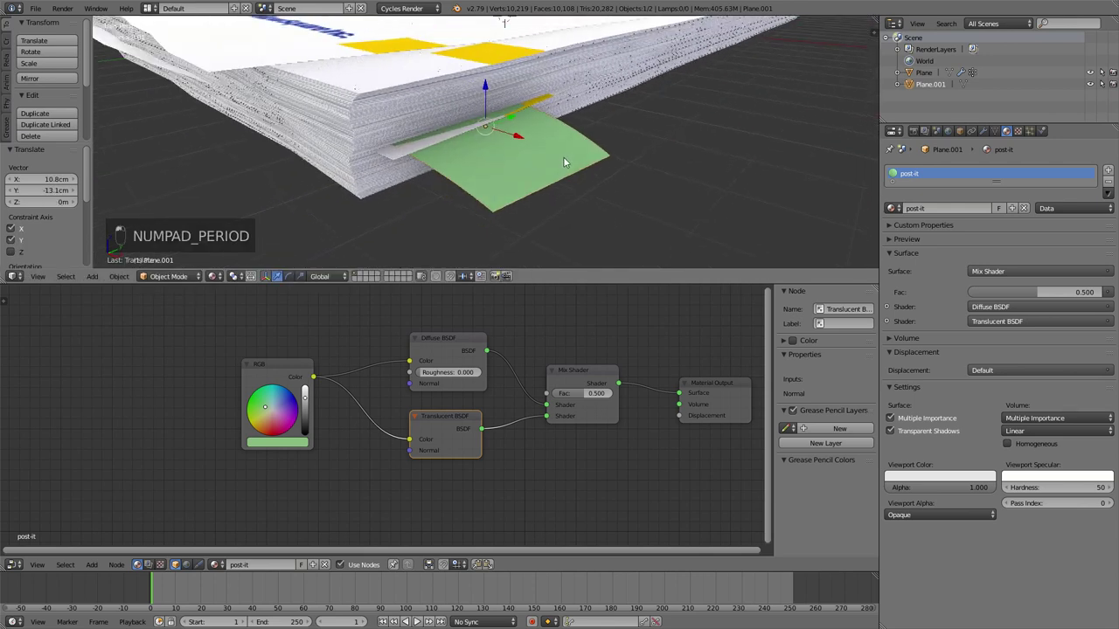
{"action": "middle_click_drag", "start_coordinate": [563, 157], "coordinate": [607, 140]}
{"action": "key", "text": "g"}
{"action": "key", "text": "z"}
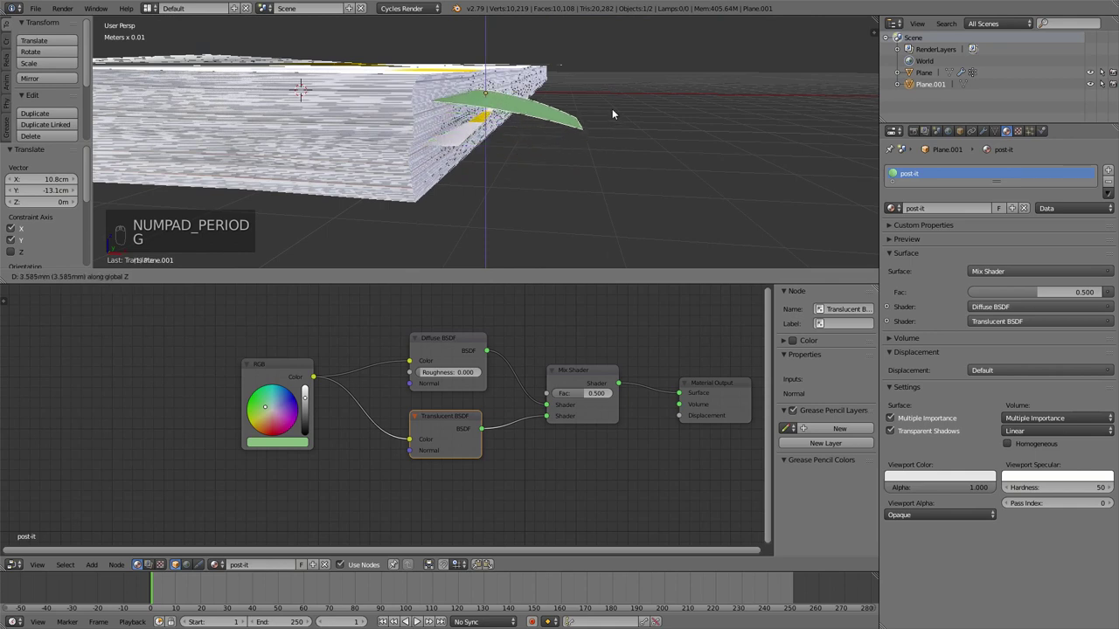
{"action": "left_click", "coordinate": [596, 108]}
Examine the post-it's fit at the corner of the paper stack, using Rendered viewport shading for the overall view
{"action": "scroll", "coordinate": [583, 107], "scroll_direction": "up", "scroll_amount": 3}
{"action": "middle_click_drag", "start_coordinate": [583, 108], "coordinate": [541, 185]}
{"action": "scroll", "coordinate": [541, 153], "scroll_direction": "down", "scroll_amount": 5}
{"action": "middle_click_drag", "start_coordinate": [540, 120], "coordinate": [564, 156]}
{"action": "key", "text": "shift+z"}
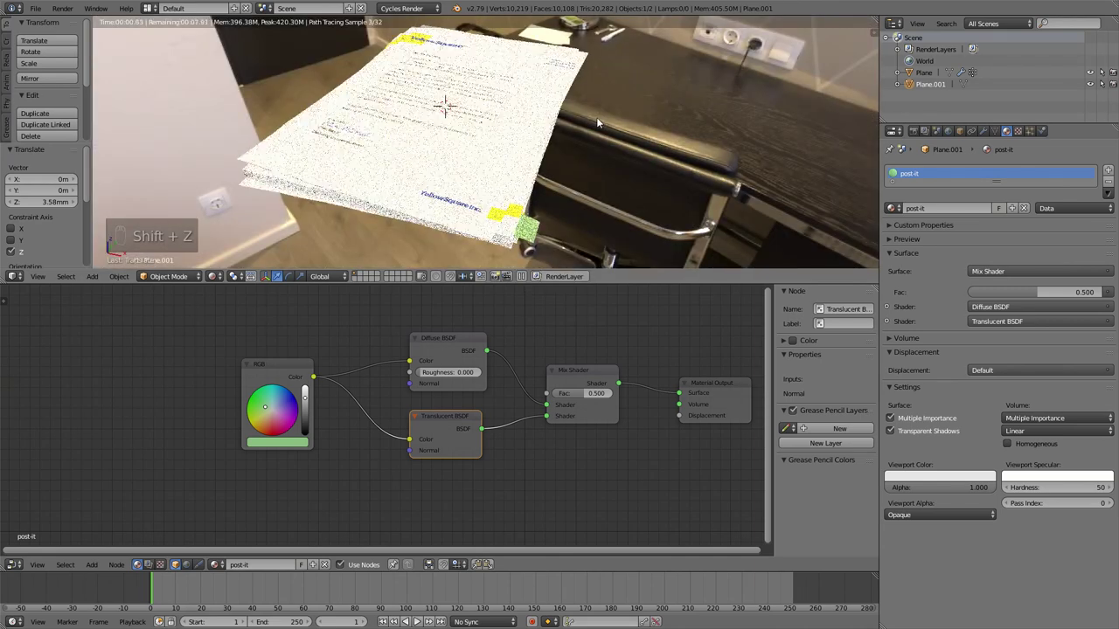
{"action": "middle_click_drag", "start_coordinate": [599, 210], "coordinate": [579, 189]}
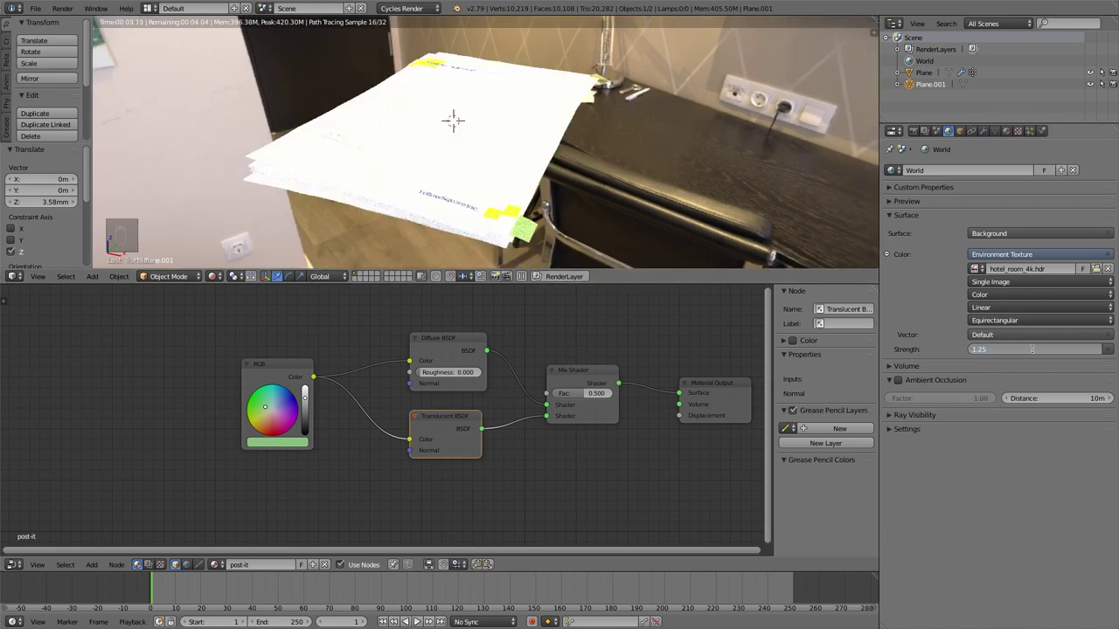
Set the World background strength to 1.25 and check the stack's lighting from another angle
{"action": "key", "text": "Return"}
{"action": "middle_click_drag", "start_coordinate": [819, 198], "coordinate": [496, 182]}
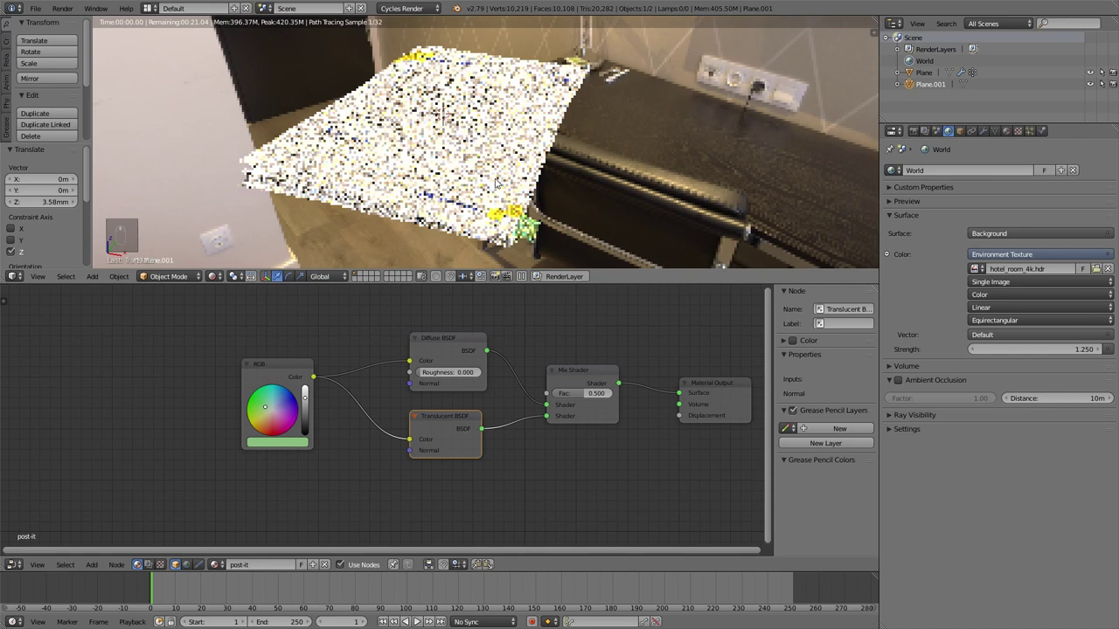
{"action": "middle_click_drag", "start_coordinate": [495, 182], "coordinate": [512, 187]}
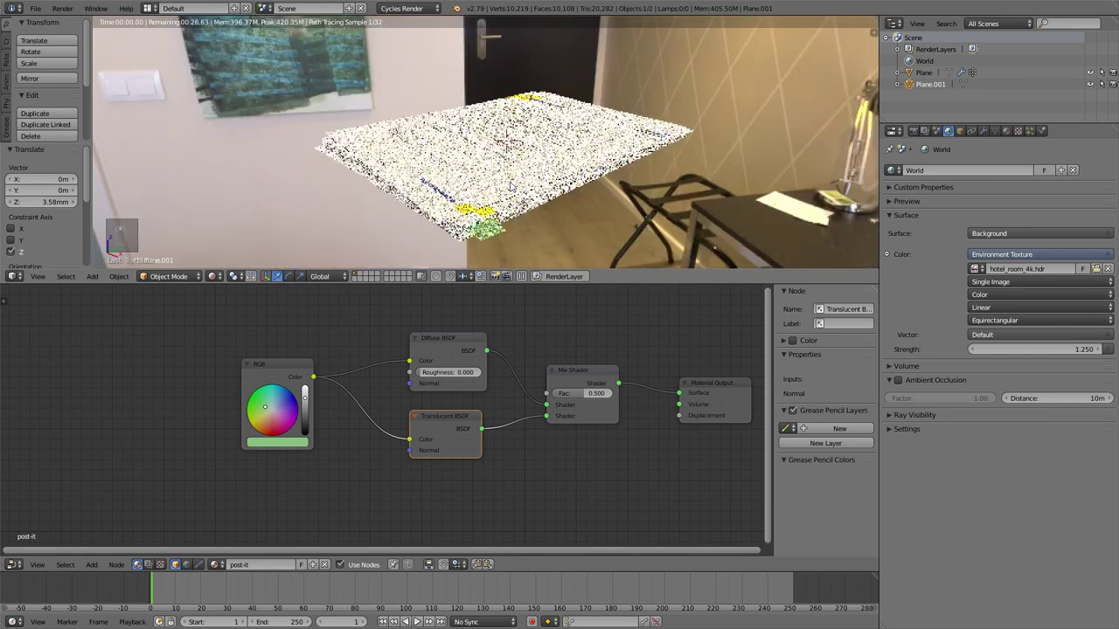